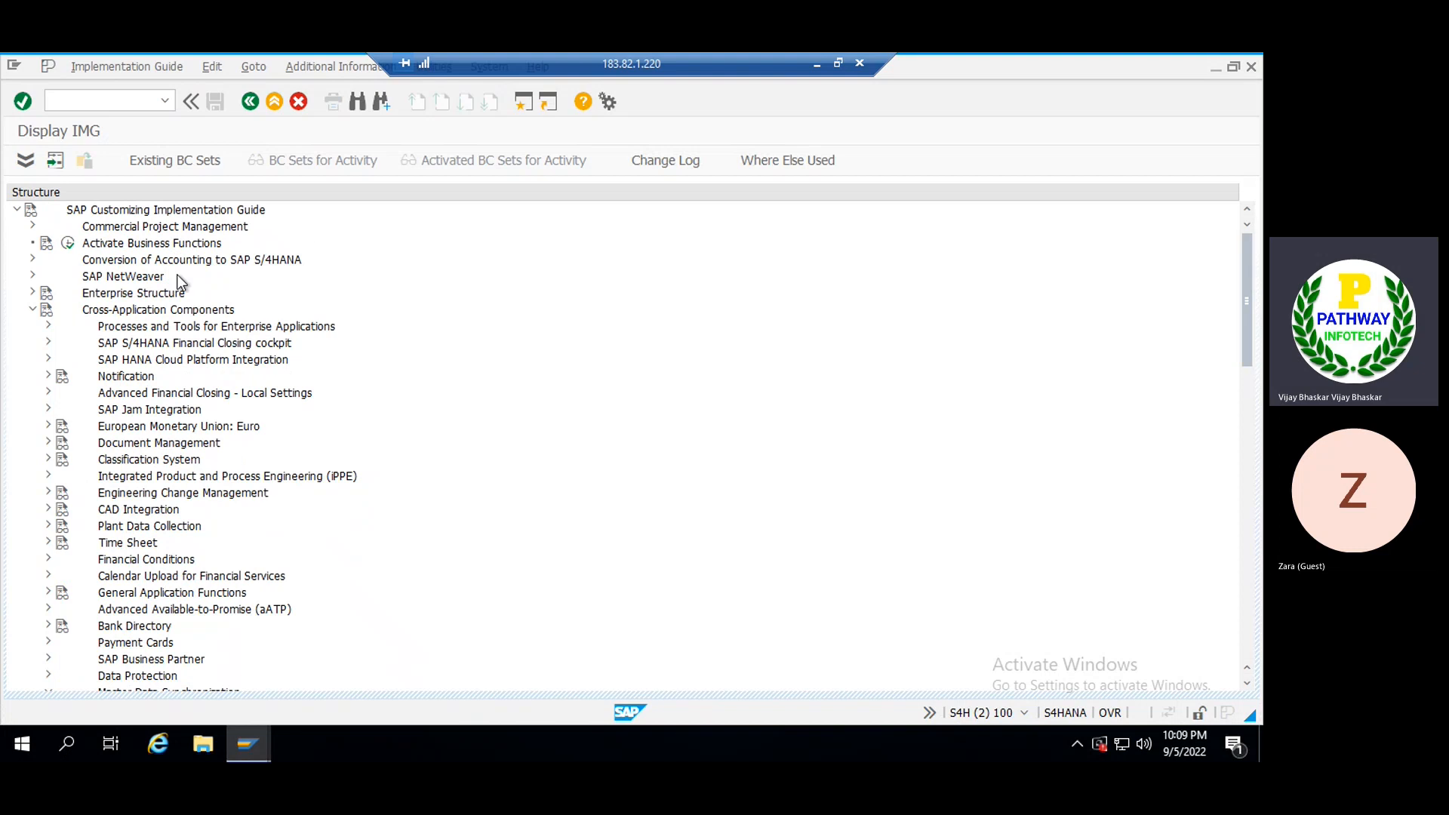
# - Locate the Master Data Synchronization node under Cross-Application Components in the implementation guide and select it
pyautogui.click(118, 312)
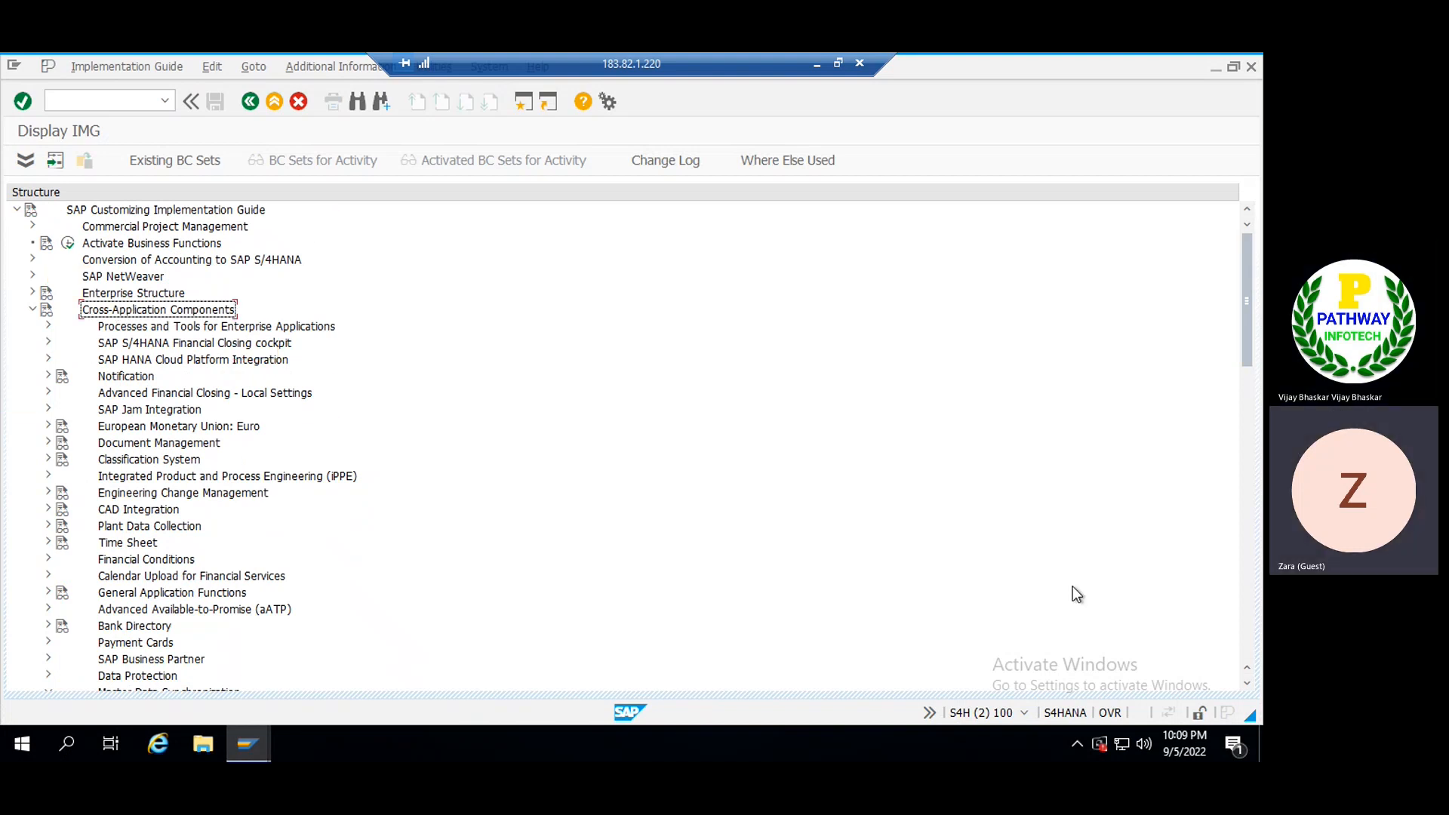
pyautogui.click(1247, 683)
pyautogui.click(1247, 683)
pyautogui.click(1247, 683)
pyautogui.click(1247, 683)
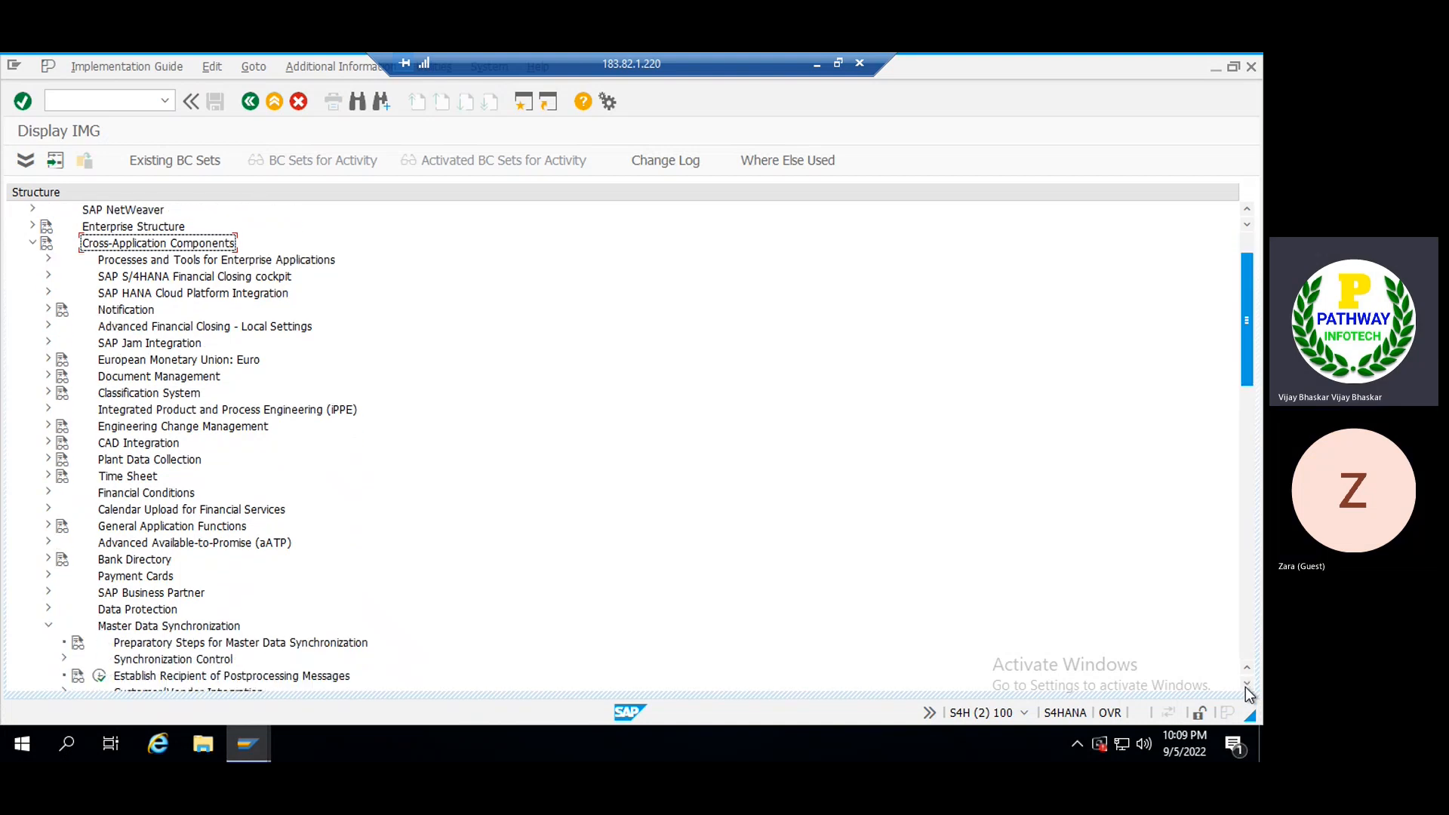
pyautogui.click(1247, 686)
pyautogui.click(1247, 685)
pyautogui.click(1247, 686)
pyautogui.click(1247, 685)
pyautogui.click(1247, 686)
pyautogui.click(1247, 686)
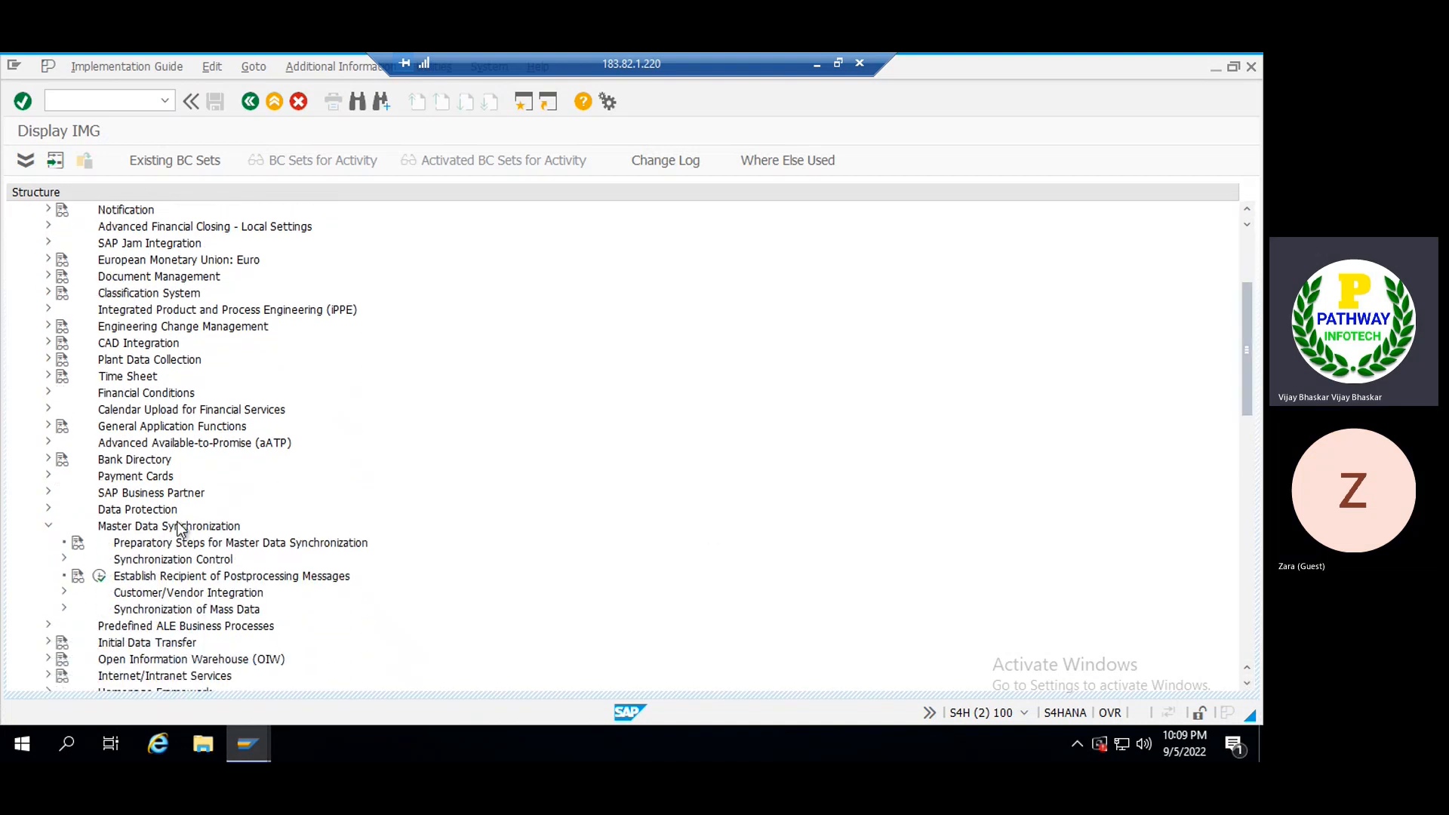
pyautogui.click(149, 531)
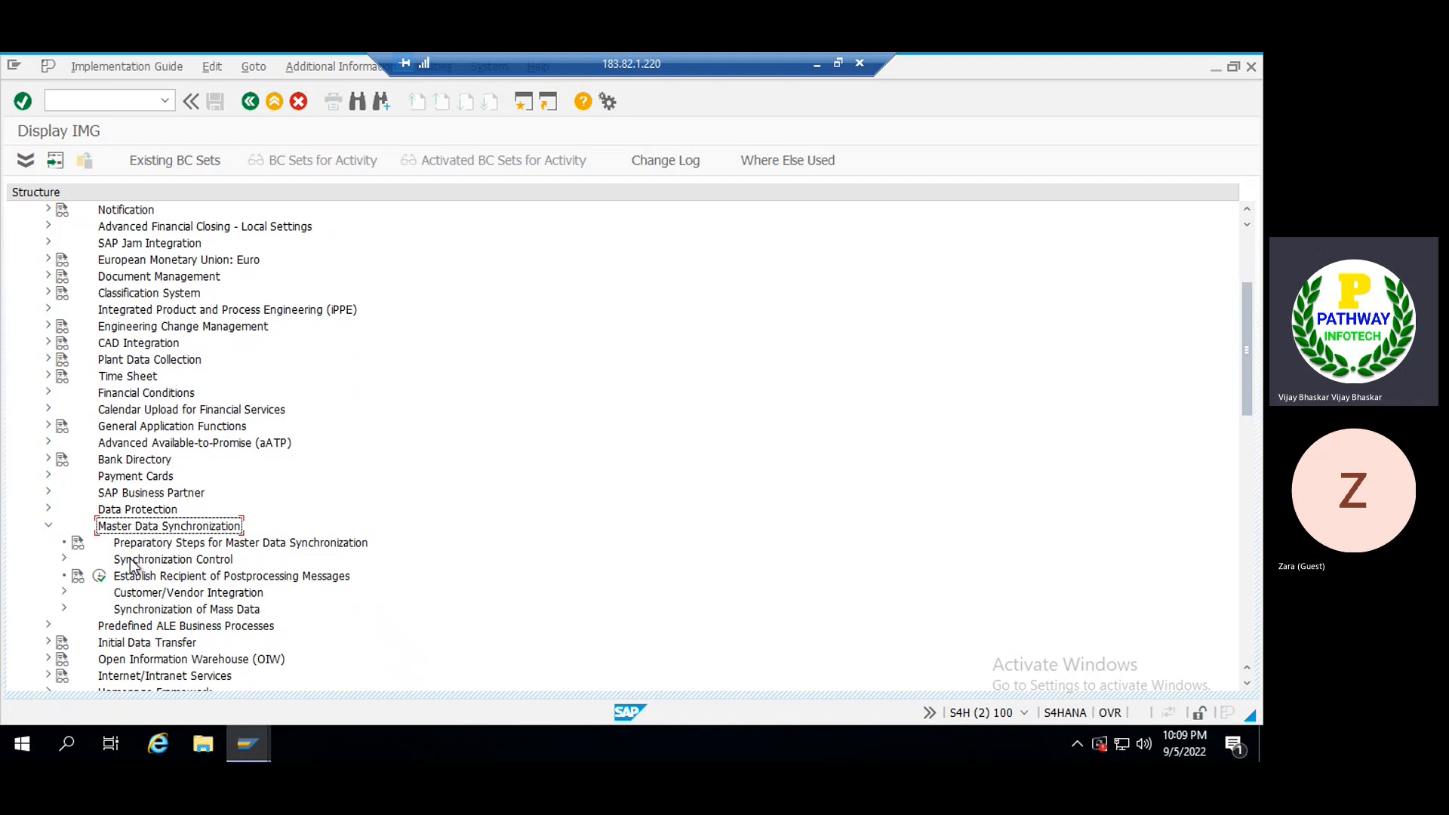
# - Expand both Synchronization Control levels and open the Activate Synchronization Options activity
pyautogui.click(64, 559)
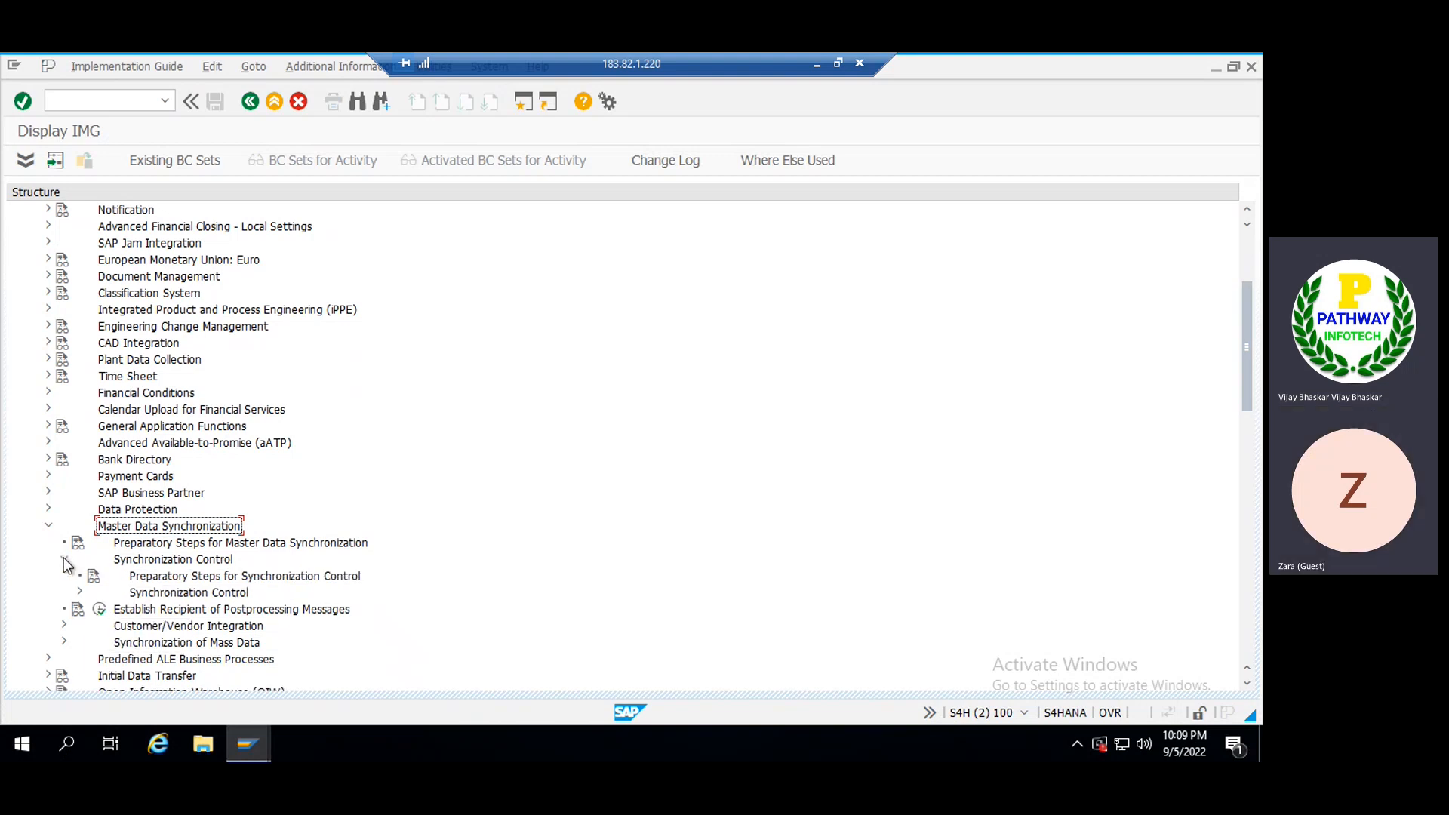
pyautogui.click(80, 592)
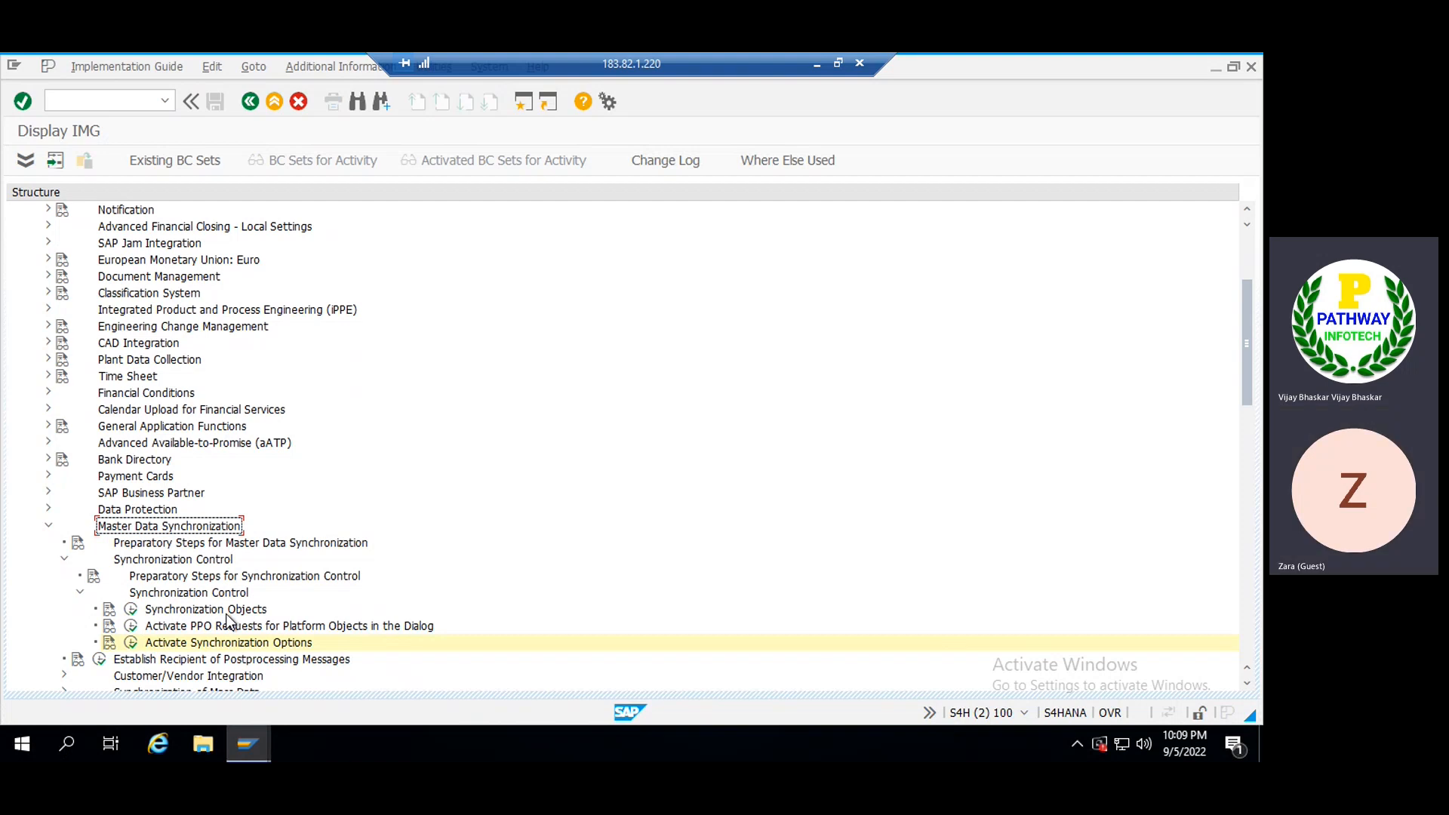
pyautogui.click(130, 643)
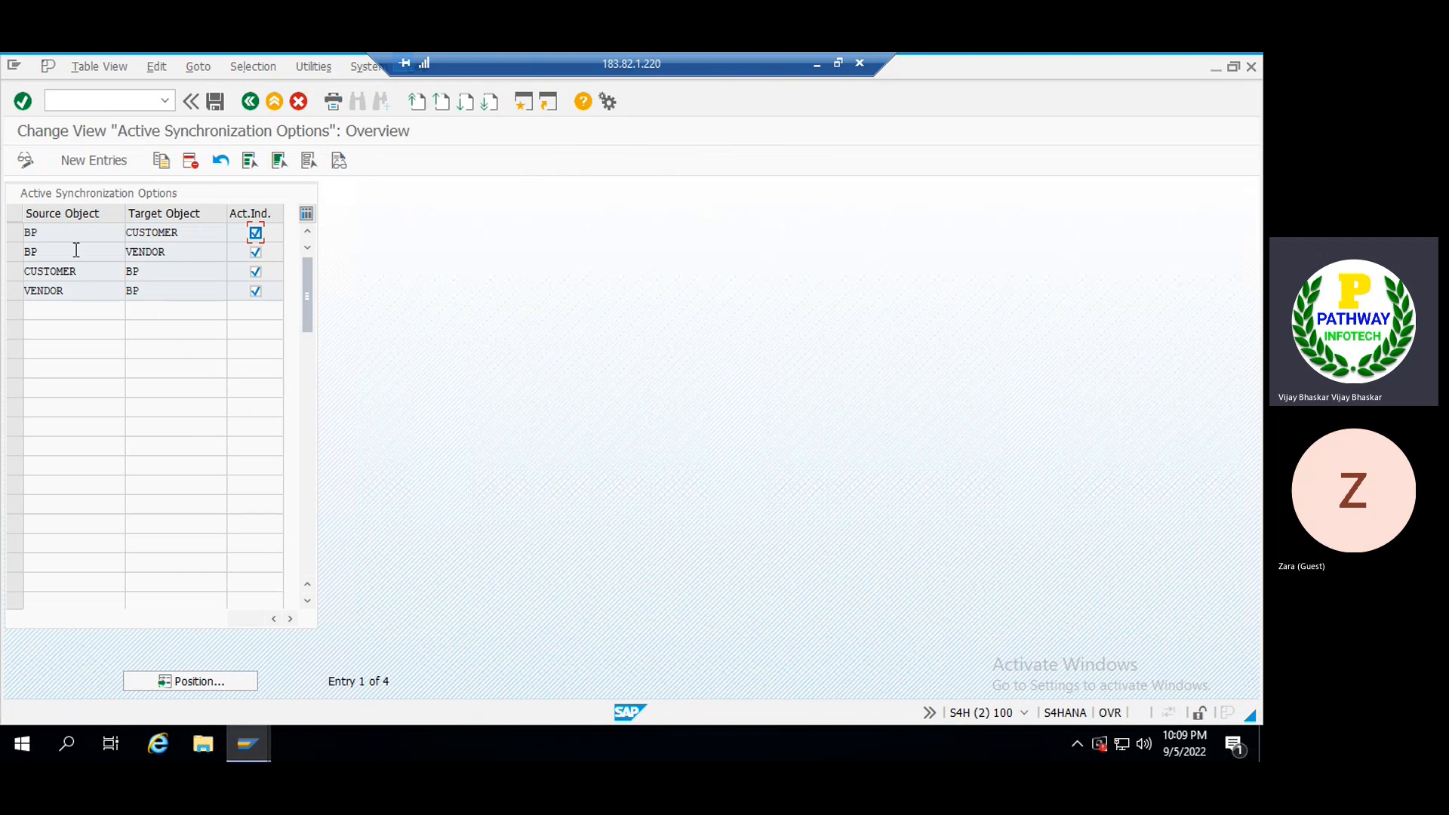
# - Review the source and target object pairs for BP, CUSTOMER and VENDOR, and return to the implementation guide
pyautogui.click(57, 230)
pyautogui.click(65, 251)
pyautogui.click(69, 272)
pyautogui.click(65, 290)
pyautogui.click(163, 290)
pyautogui.click(246, 106)
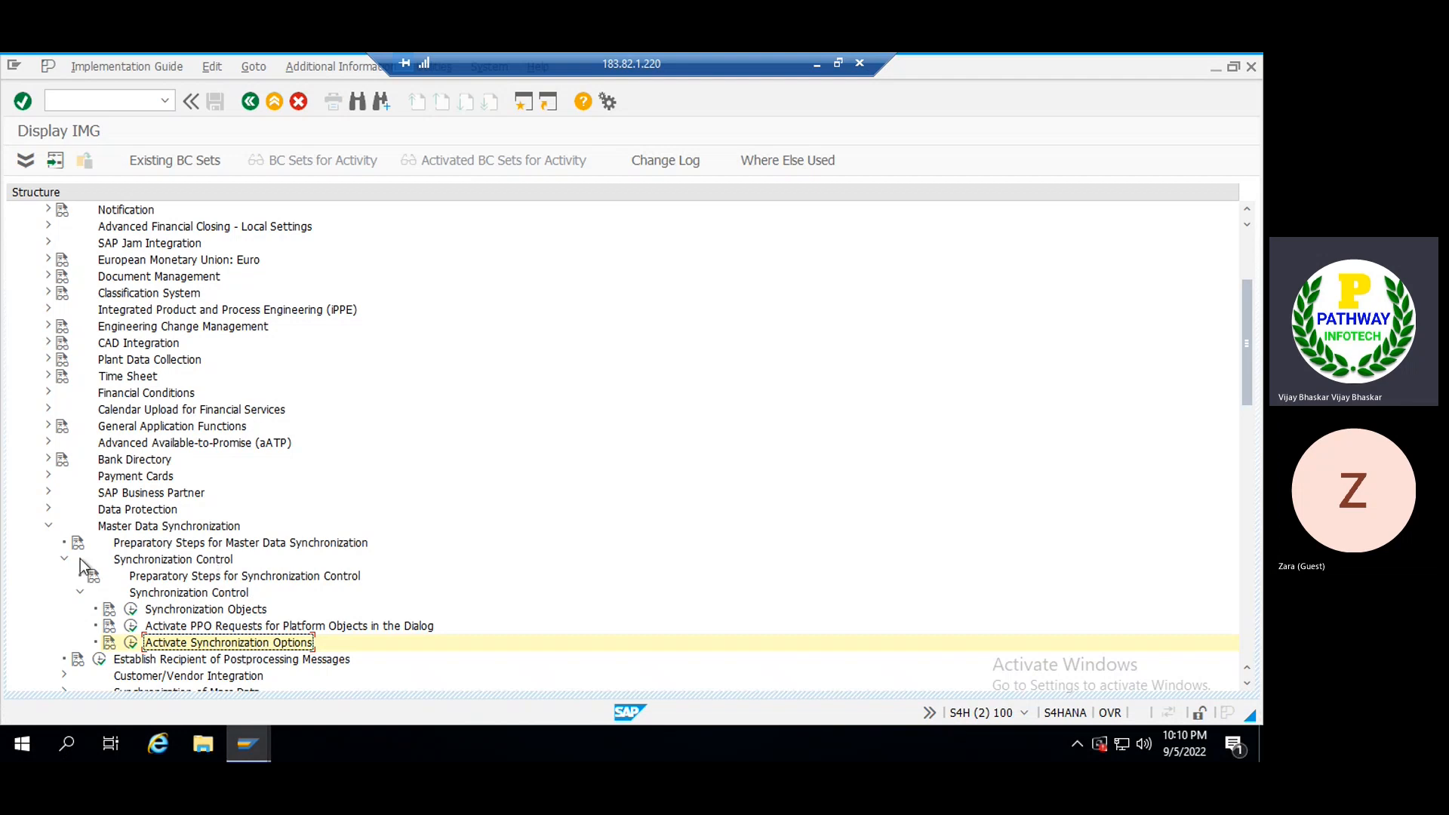
# - Collapse the Synchronization Control nodes and the parent Master Data Synchronization node
pyautogui.click(80, 593)
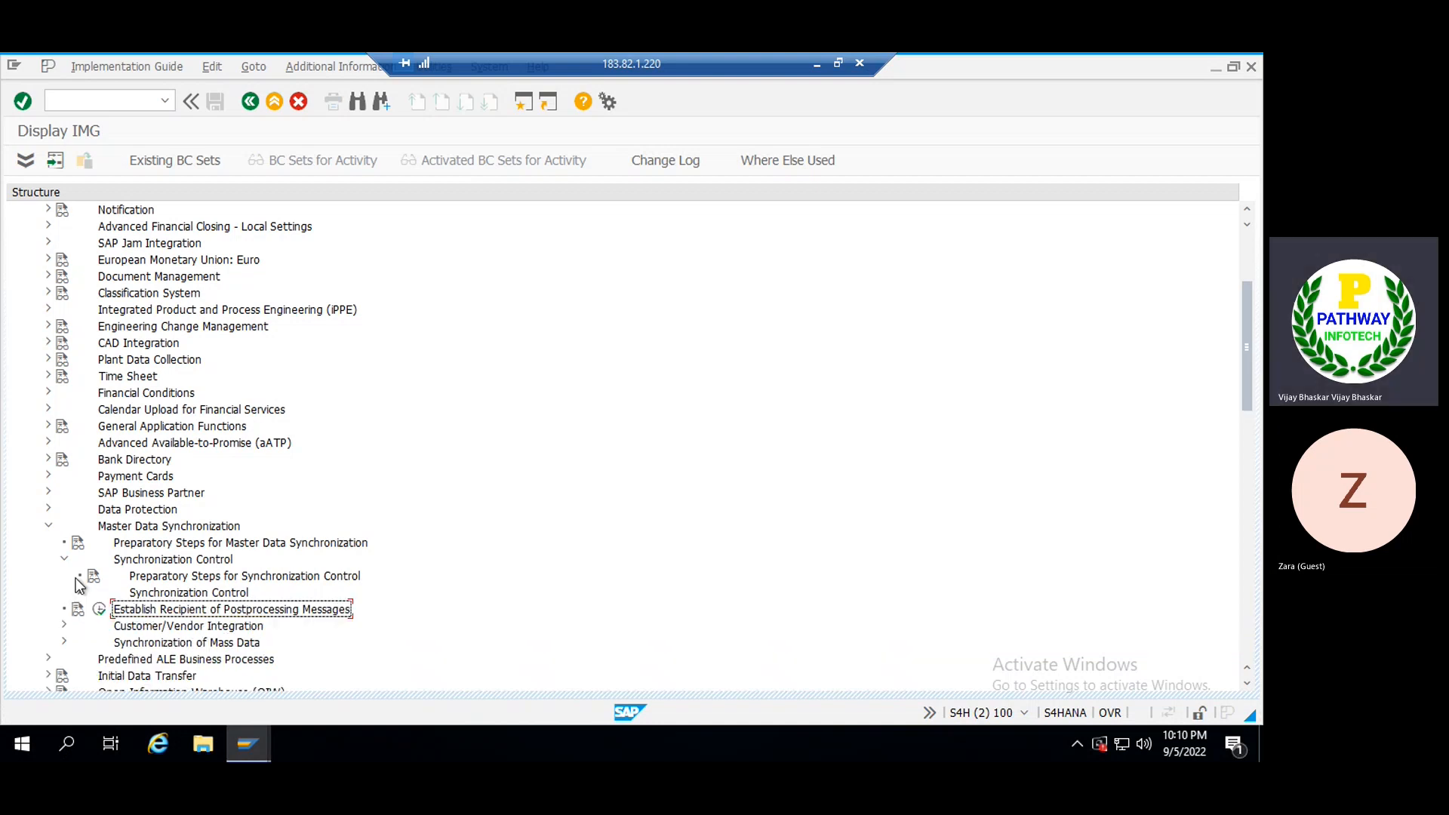
pyautogui.click(64, 561)
pyautogui.click(48, 527)
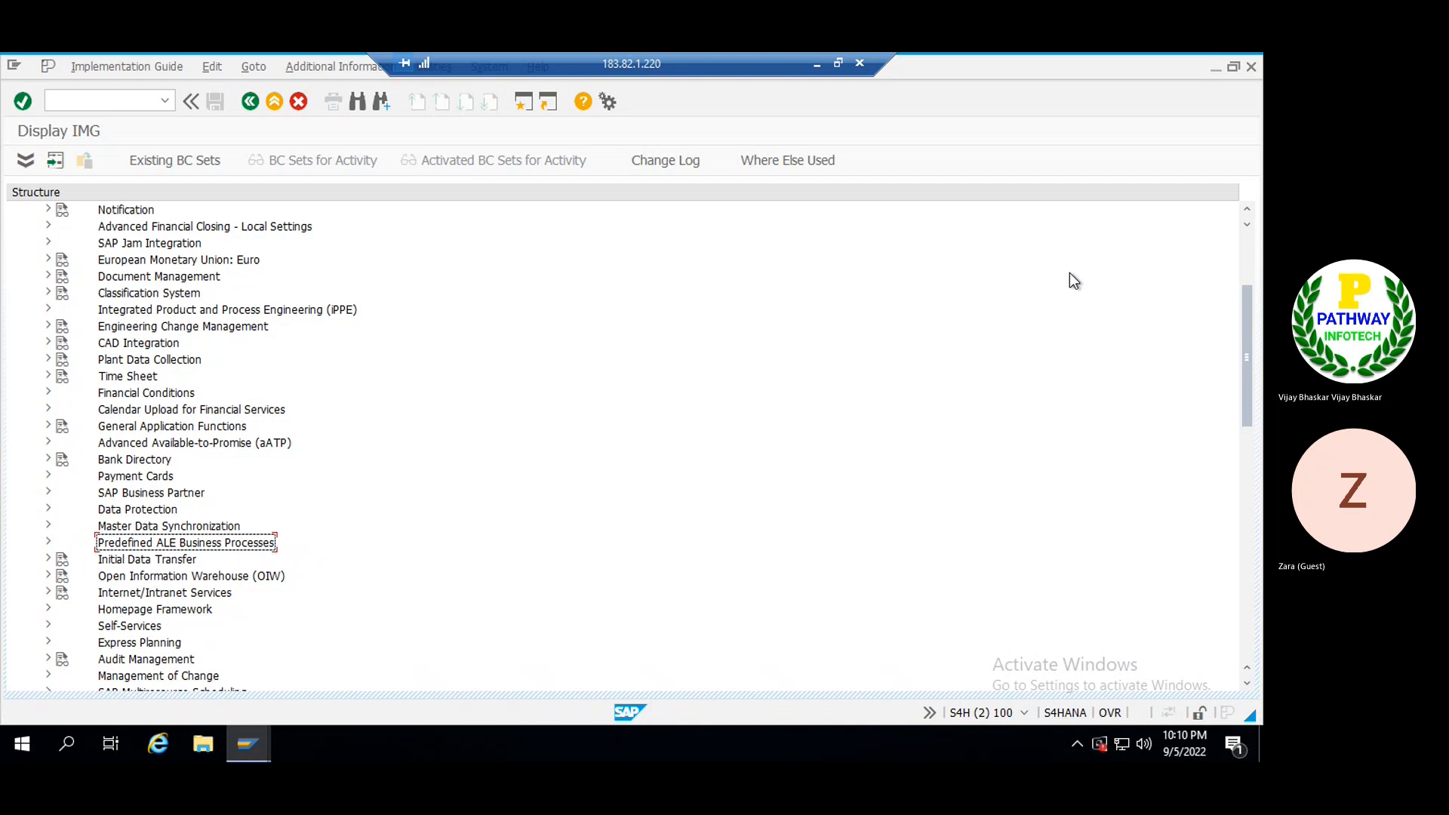
# - Expand SAP Business Partner under Cross-Application Components and its Business Partner subnode
pyautogui.click(1246, 210)
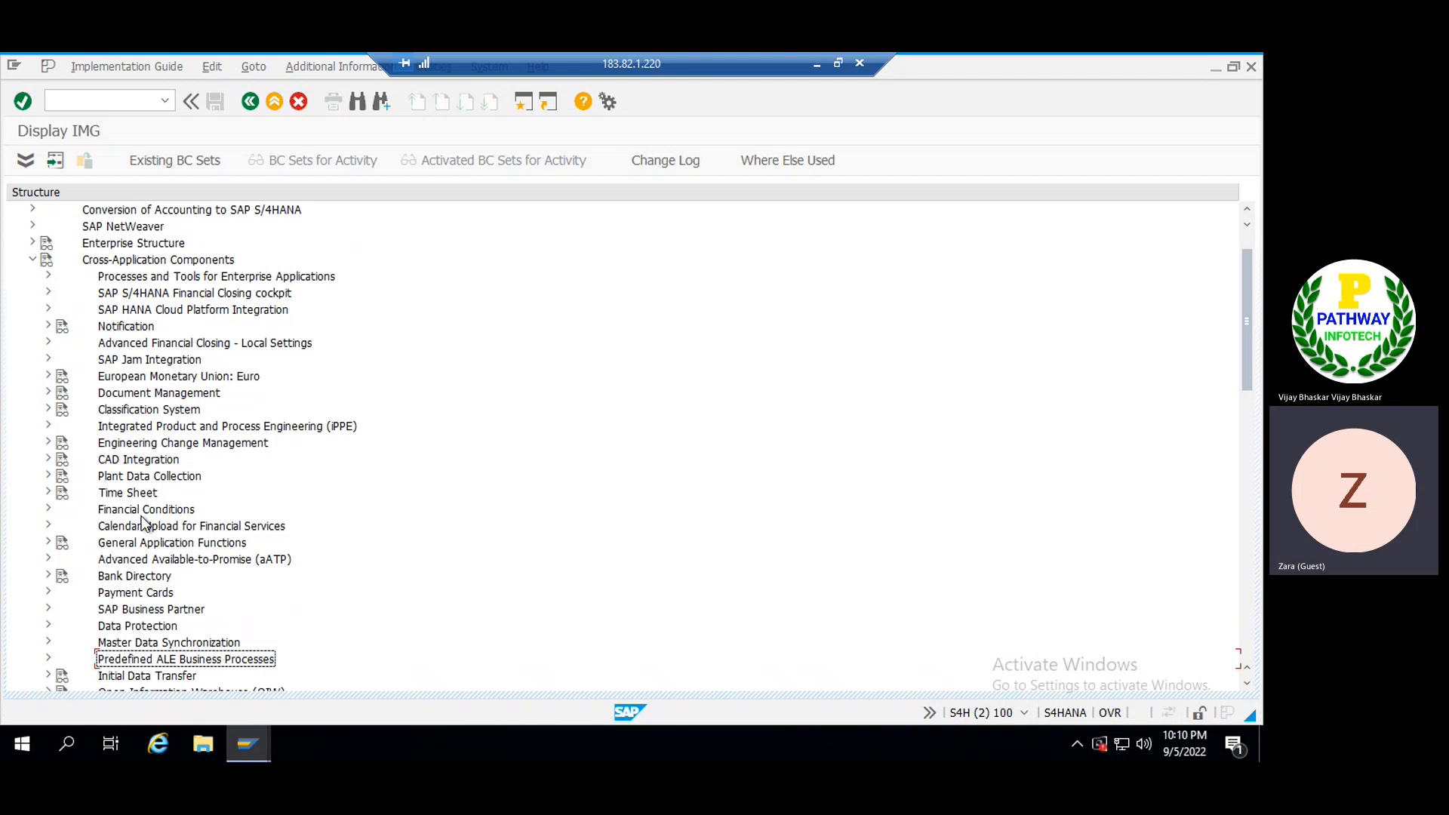
pyautogui.click(132, 609)
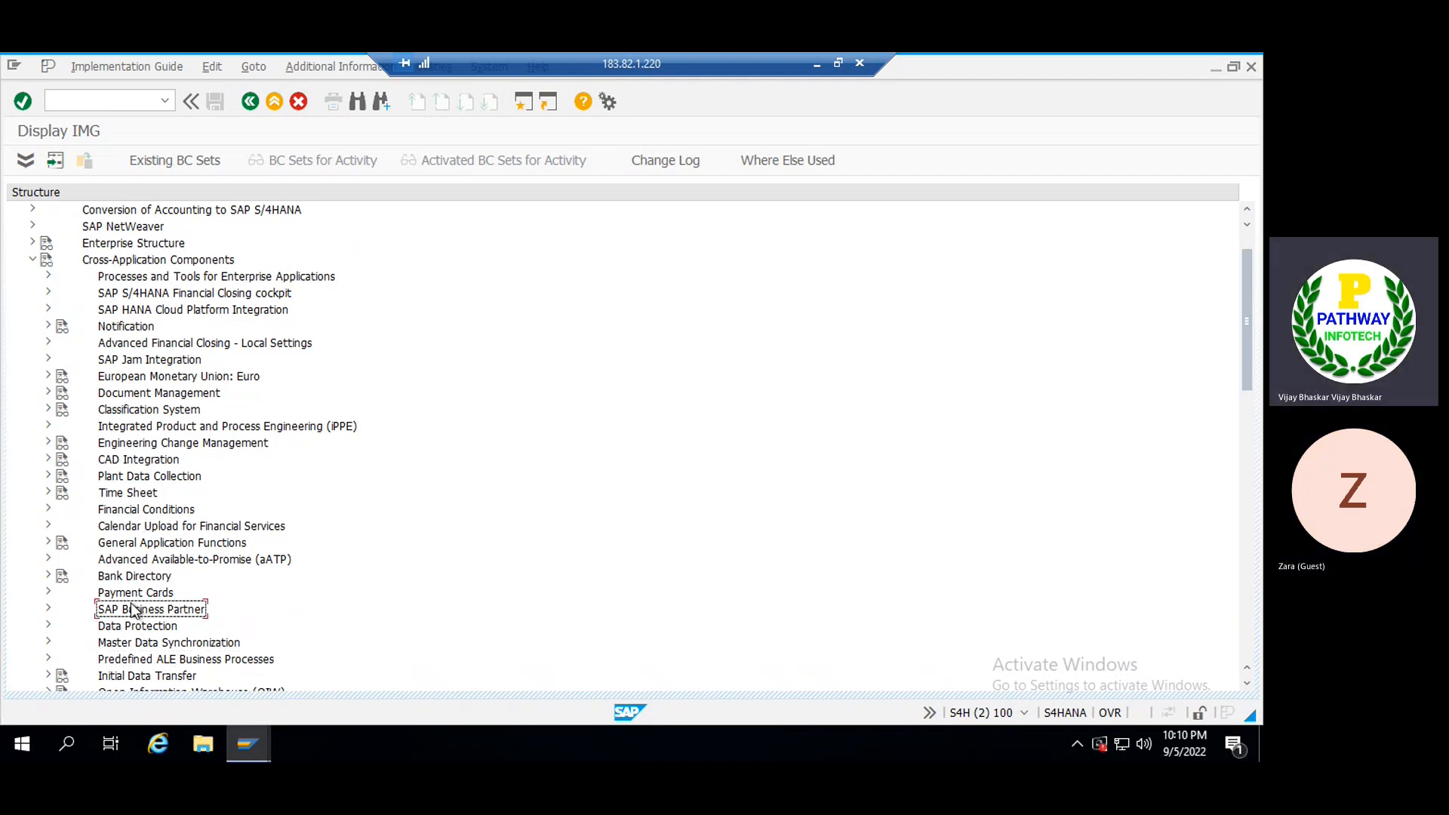
pyautogui.doubleClick(132, 609)
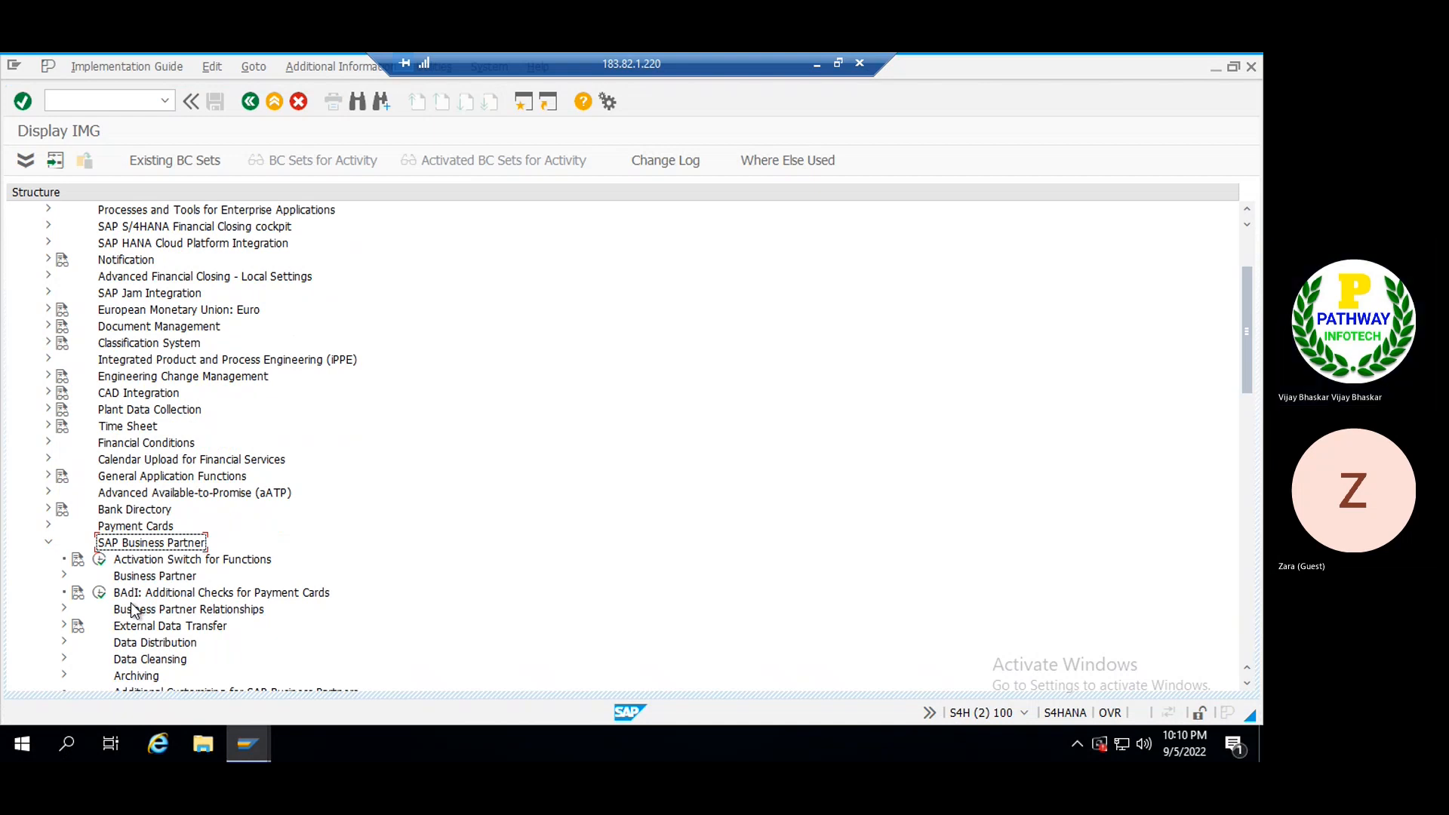
pyautogui.click(198, 574)
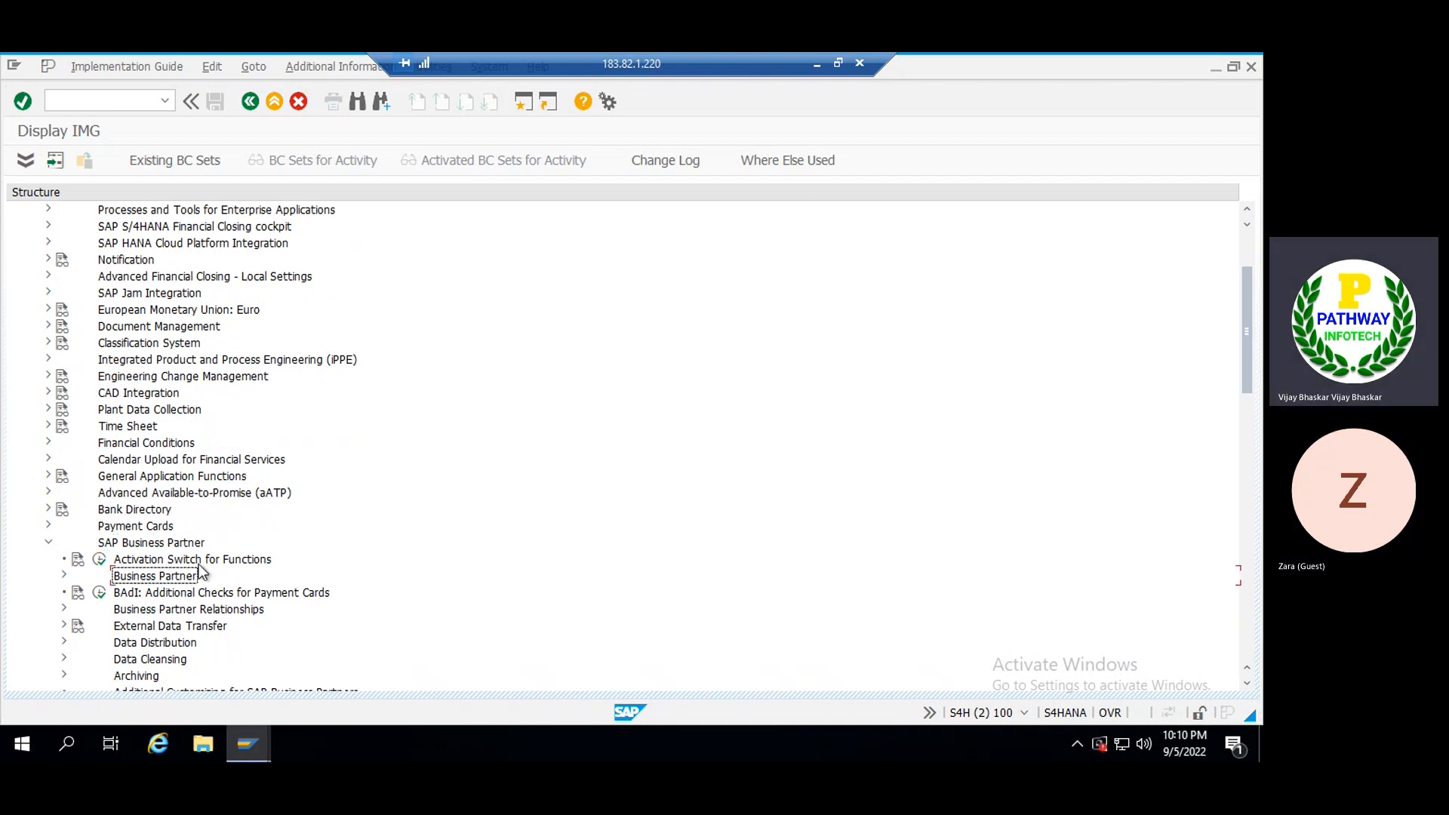
pyautogui.doubleClick(198, 567)
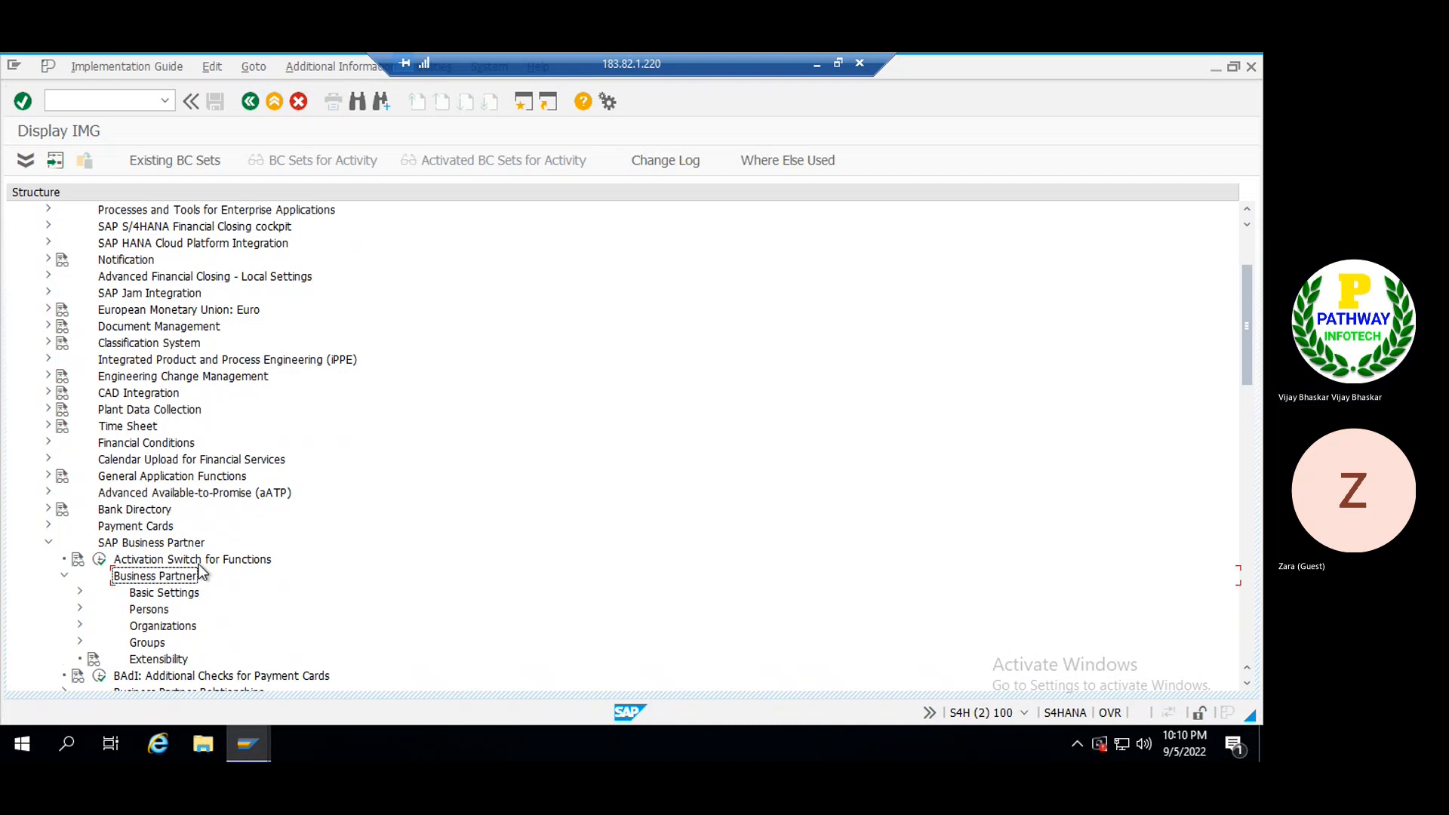
# - Expand Basic Settings and Business Partner Roles, and open the Define BP Roles activity
pyautogui.press('Down')
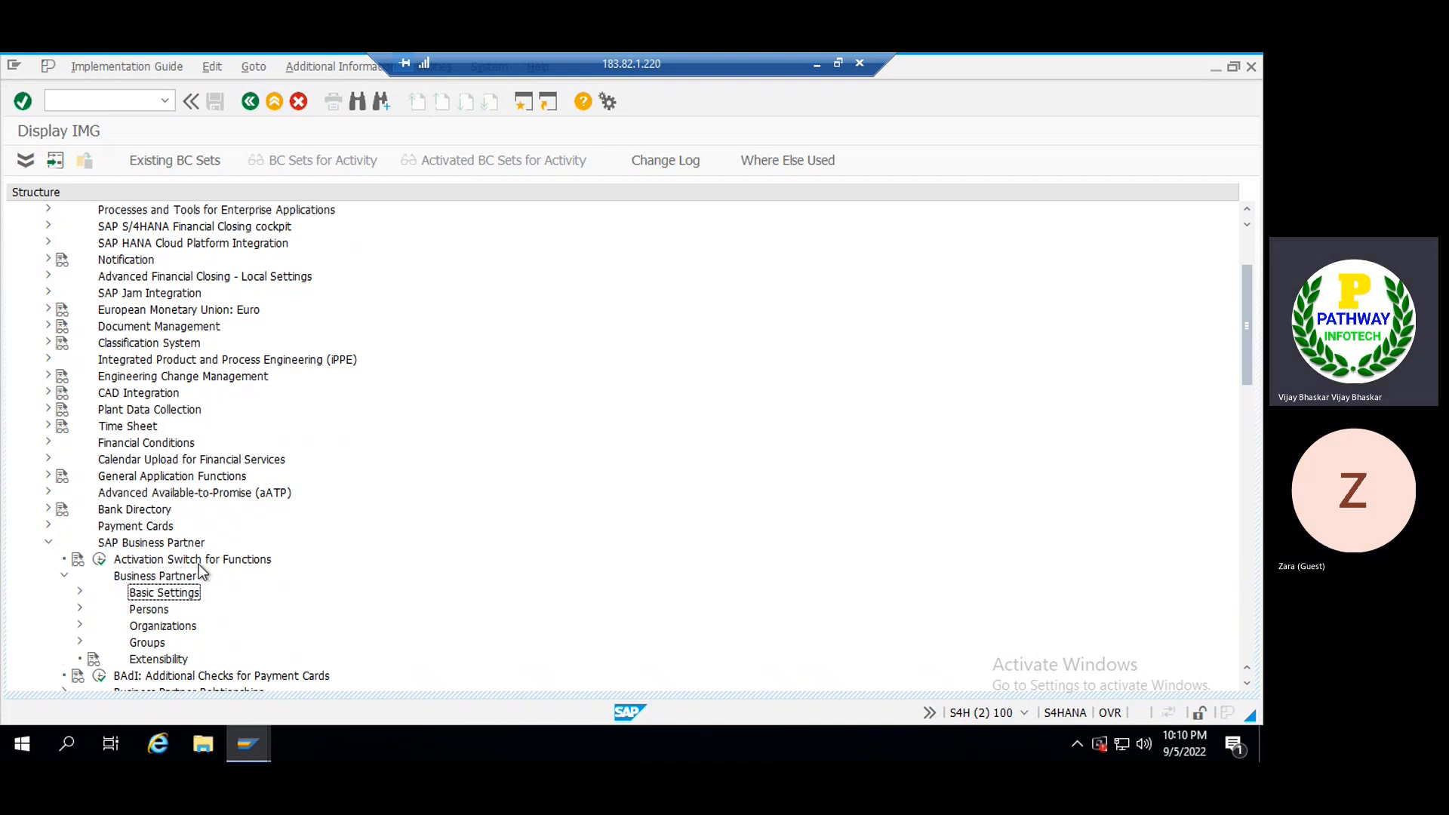
pyautogui.press('Right')
pyautogui.press('Down')
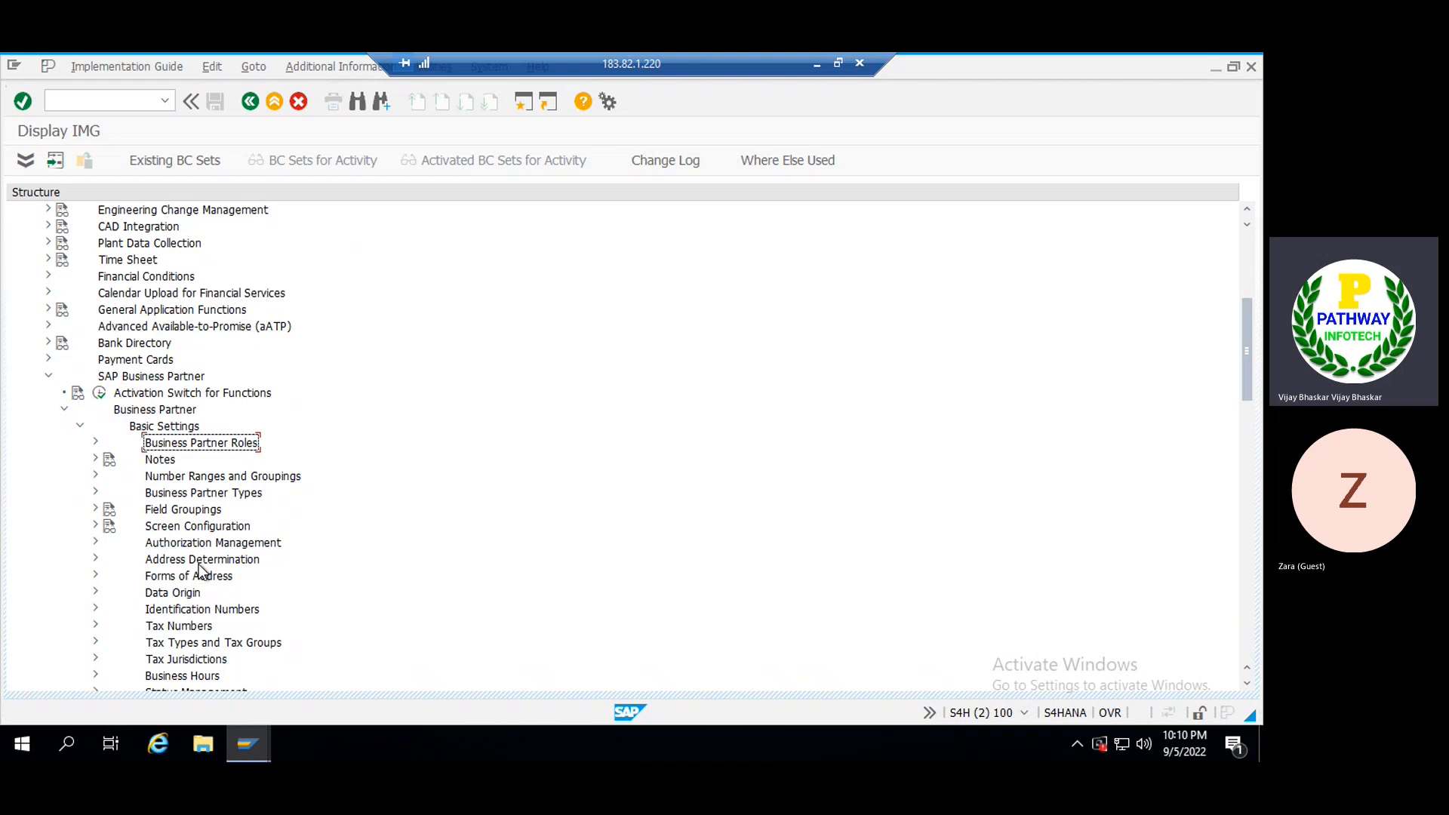
pyautogui.press('Right')
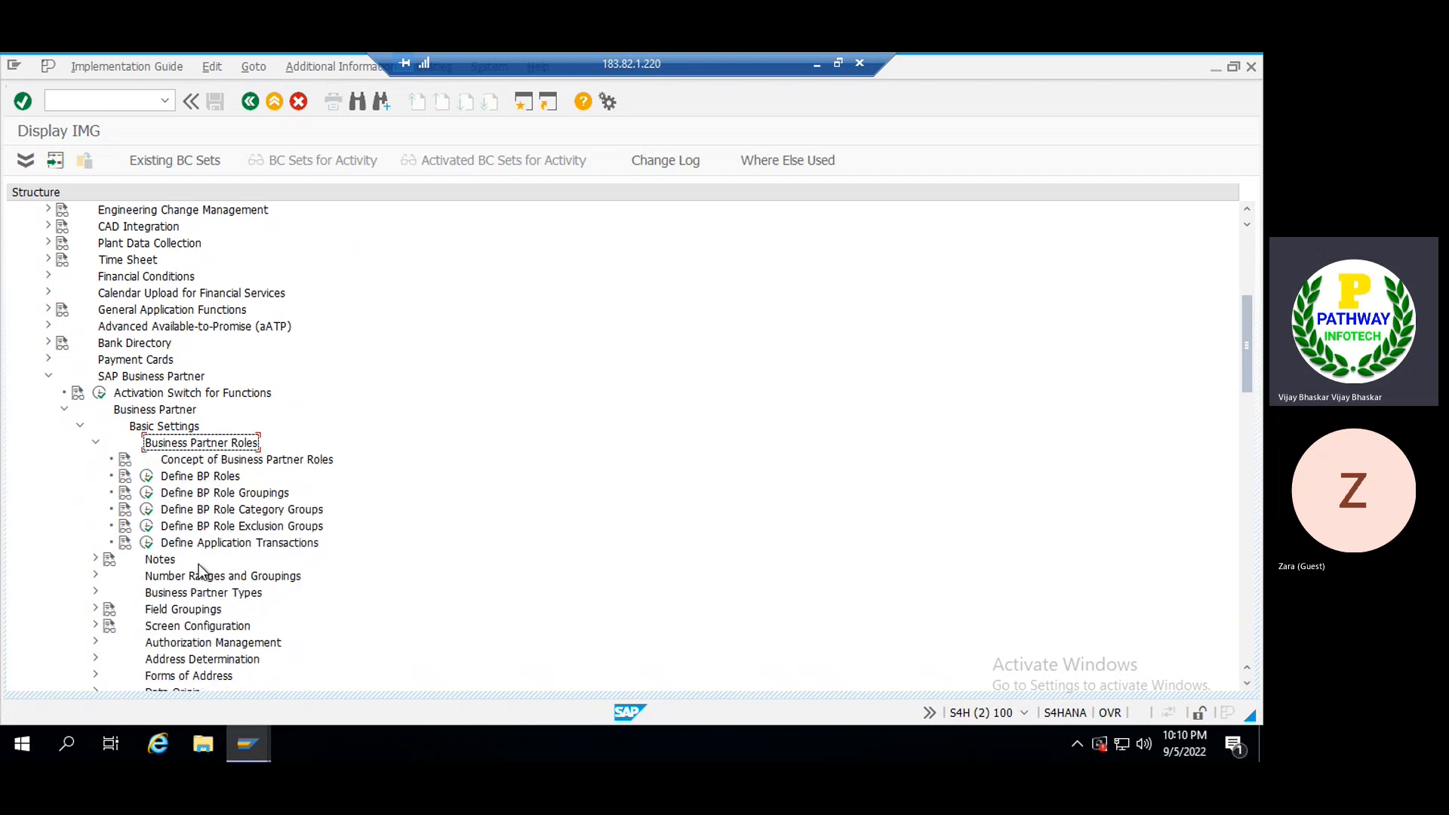
pyautogui.press('Down')
pyautogui.press('Down')
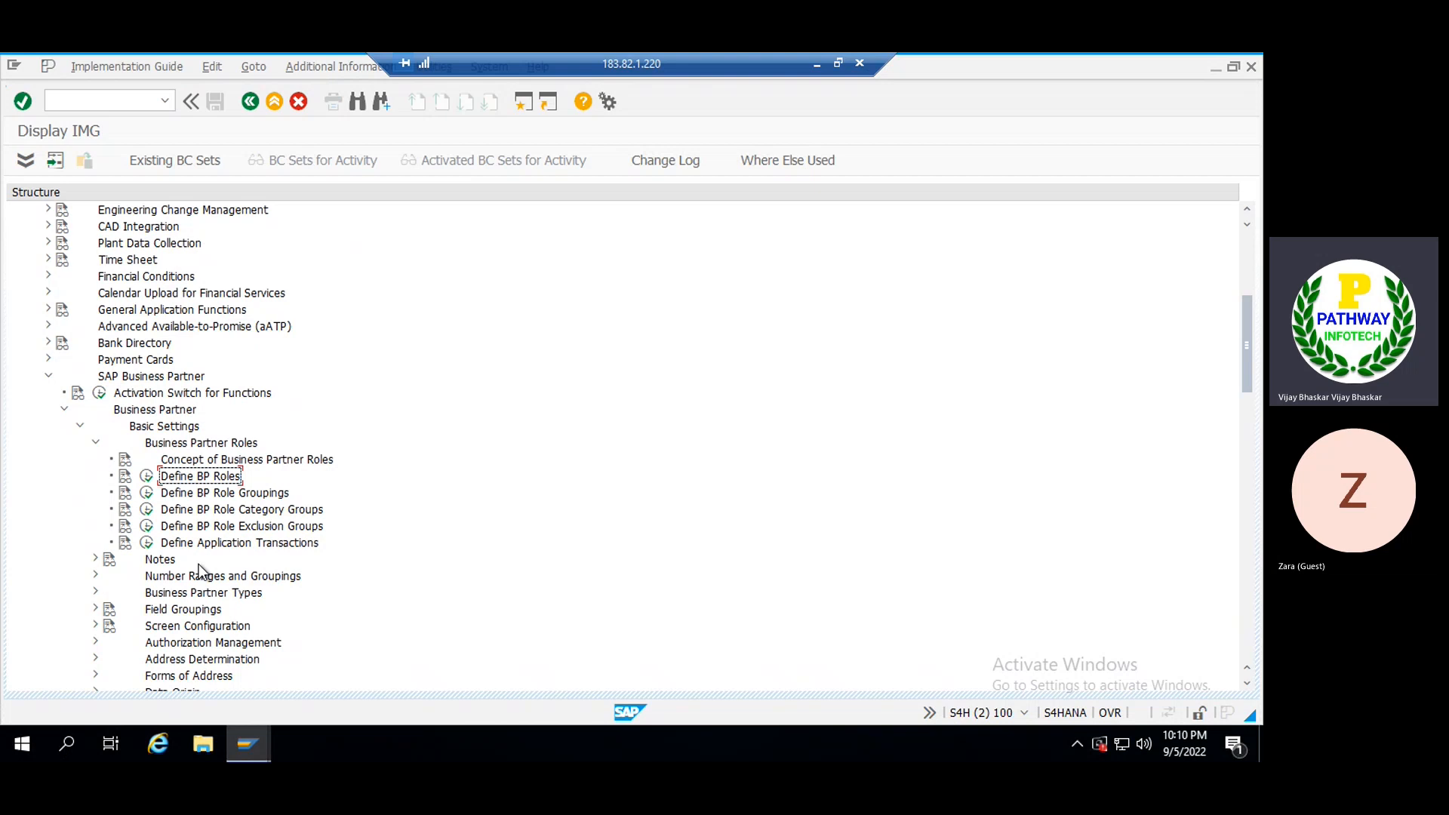
pyautogui.click(147, 477)
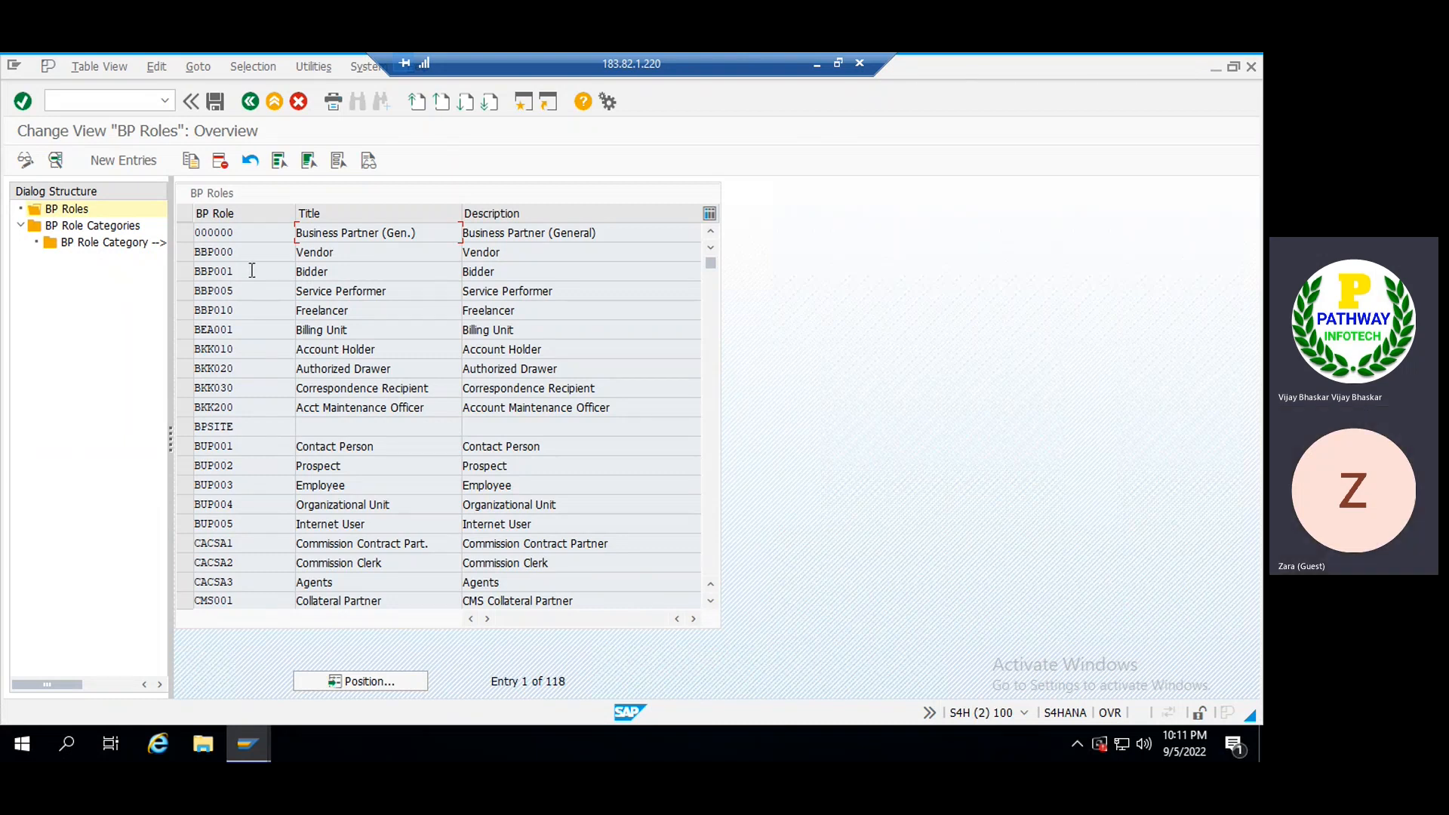
# - Examine the BBP000 Vendor role and the BP Role Categories list, and return to the BP Roles overview with the role deselected
pyautogui.moveTo(257, 252); pyautogui.dragTo(195, 254)
pyautogui.click(195, 253)
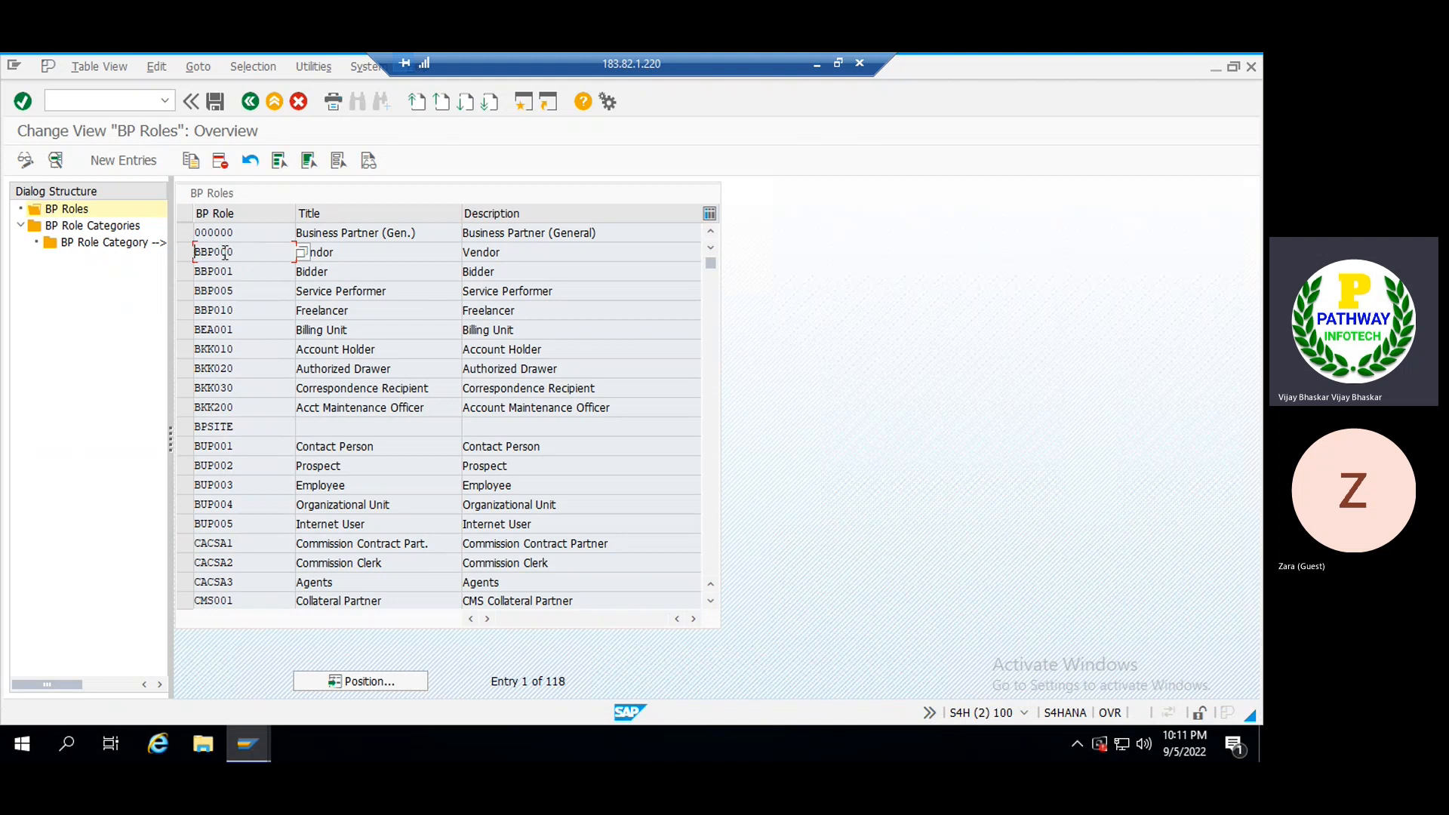
pyautogui.click(185, 252)
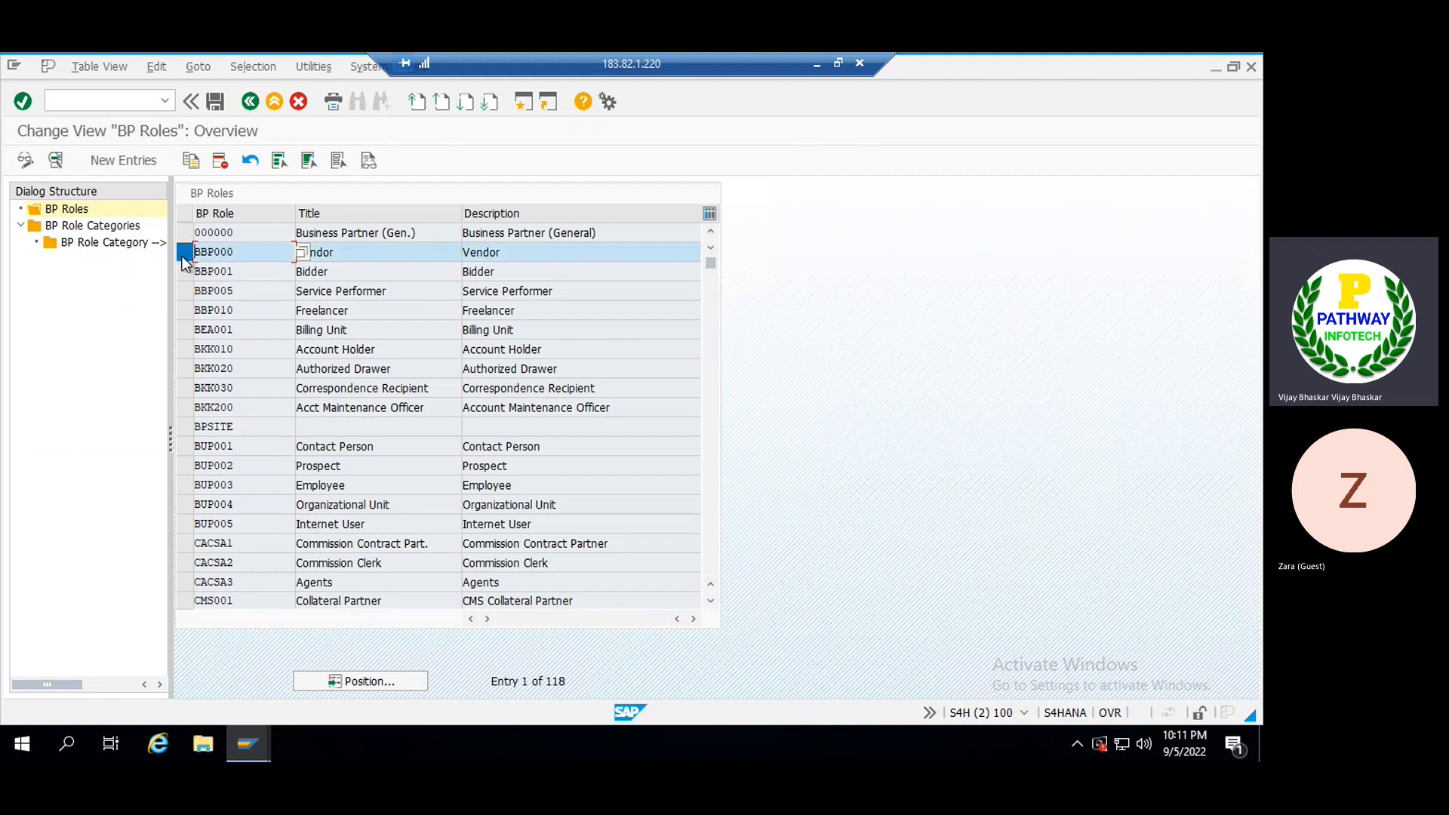
pyautogui.doubleClick(100, 226)
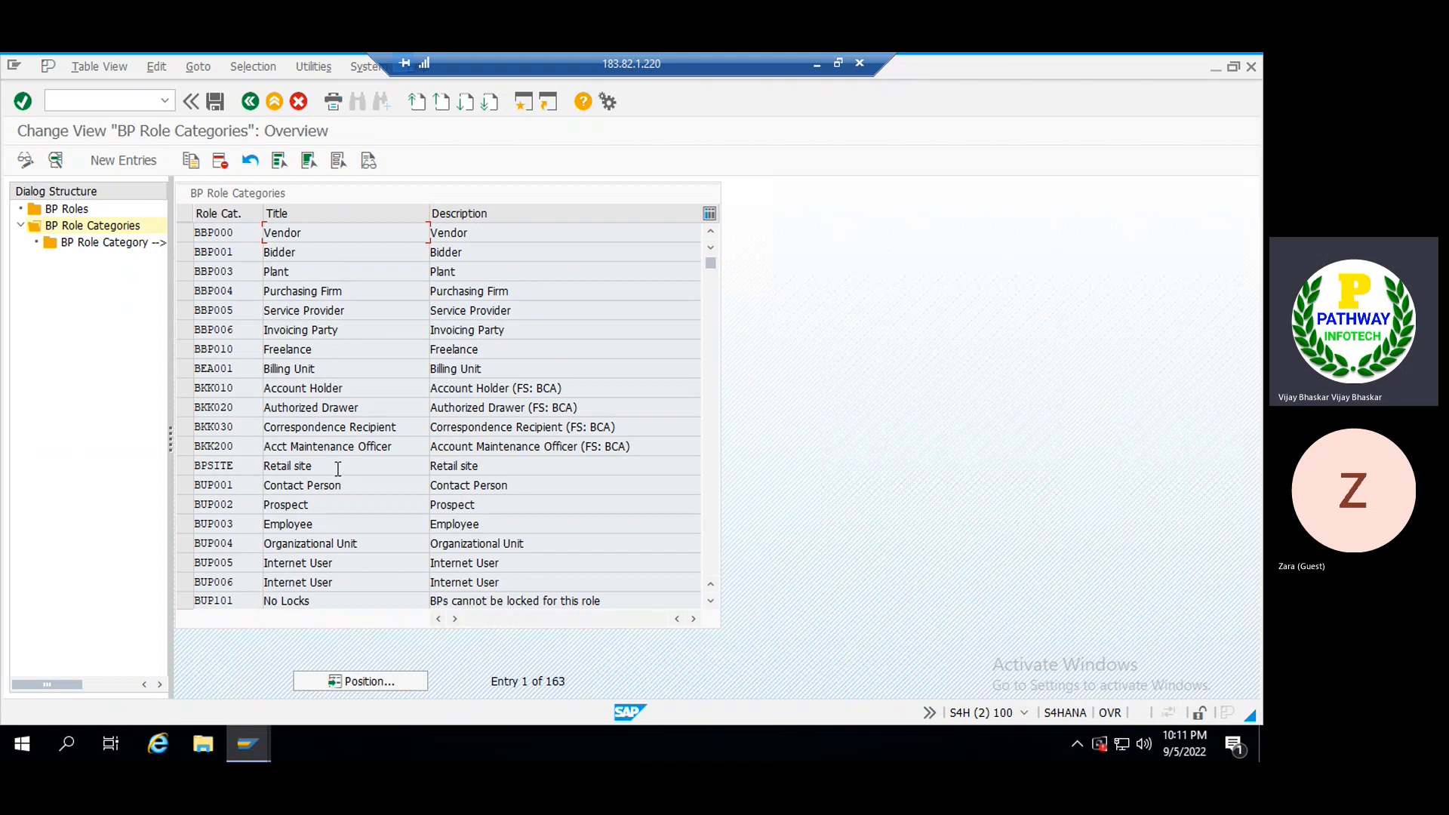
pyautogui.click(327, 520)
pyautogui.click(85, 217)
pyautogui.doubleClick(85, 218)
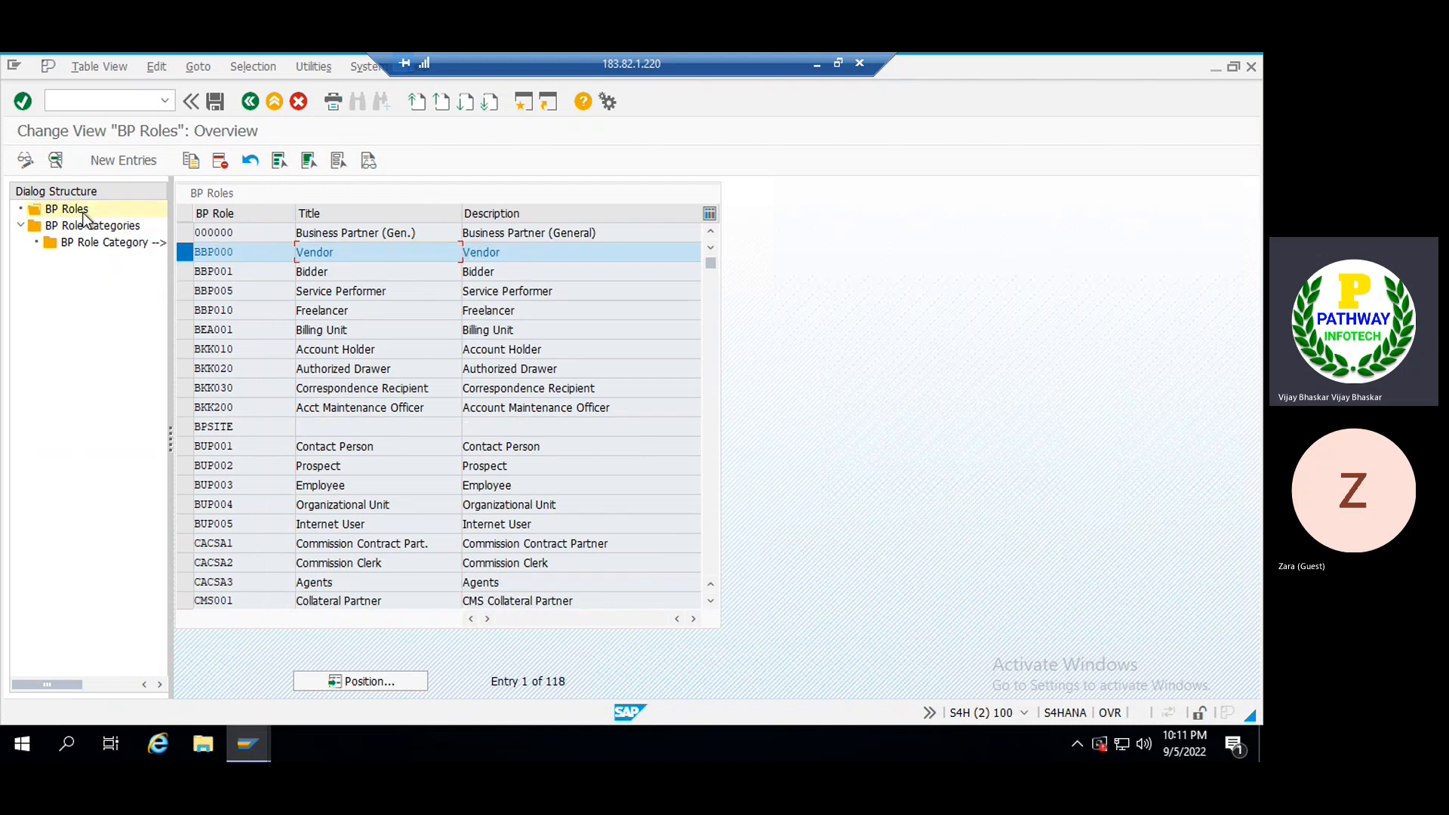
pyautogui.click(184, 250)
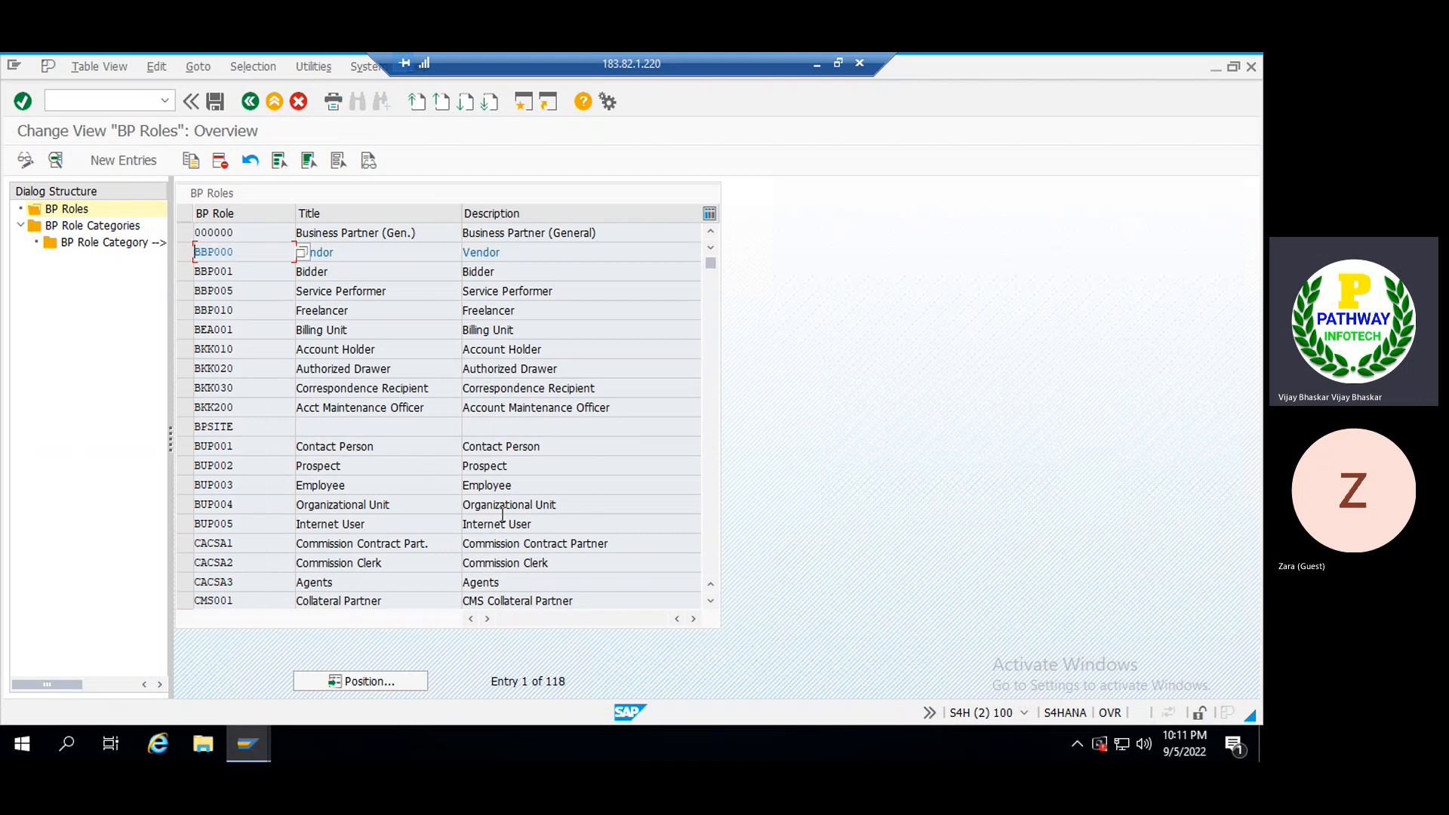
# - Find the supplier roles in the BP Roles list and select FLVN00, Supplier (Fin.Accounting)
pyautogui.click(708, 560)
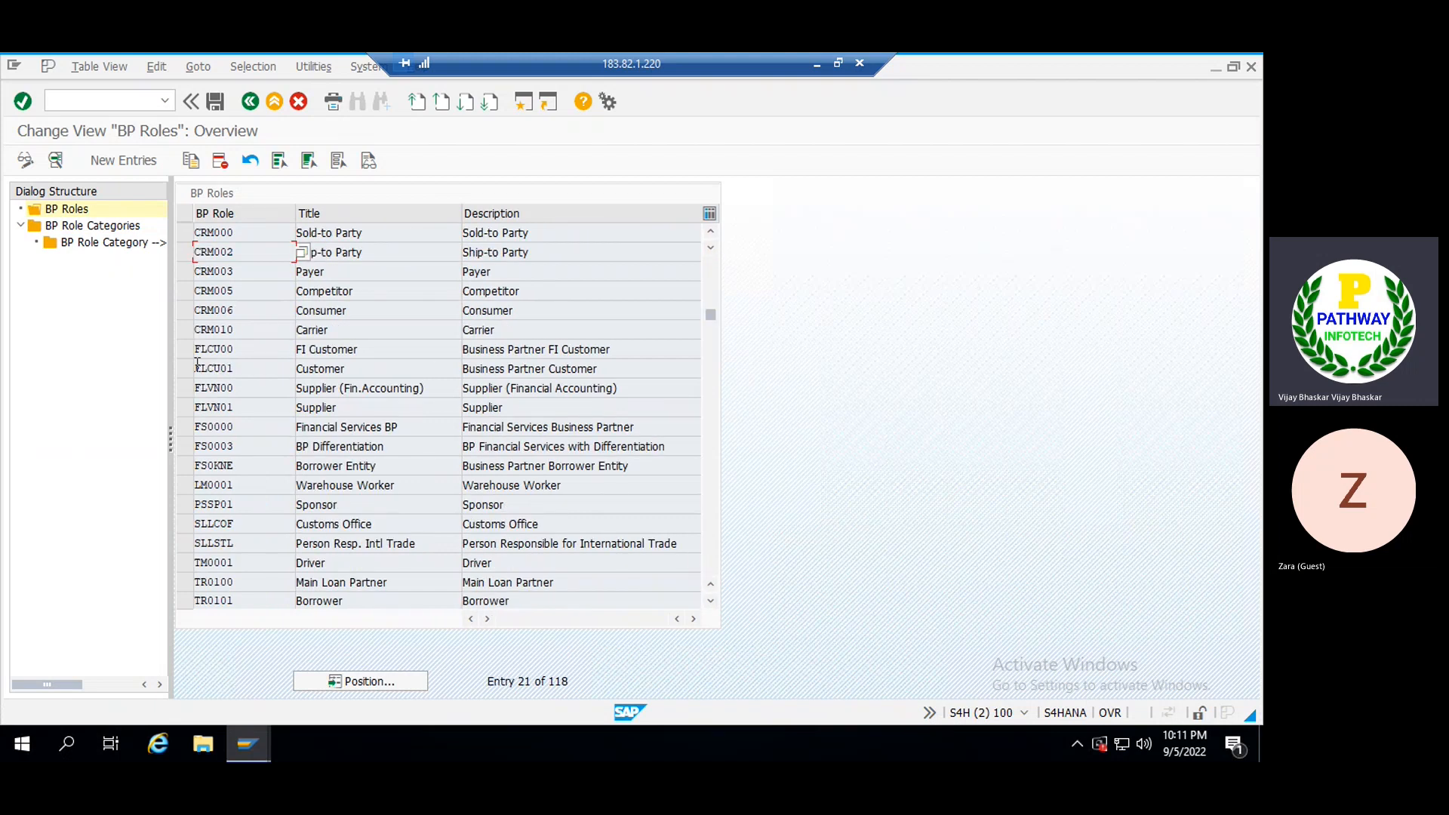
pyautogui.click(183, 427)
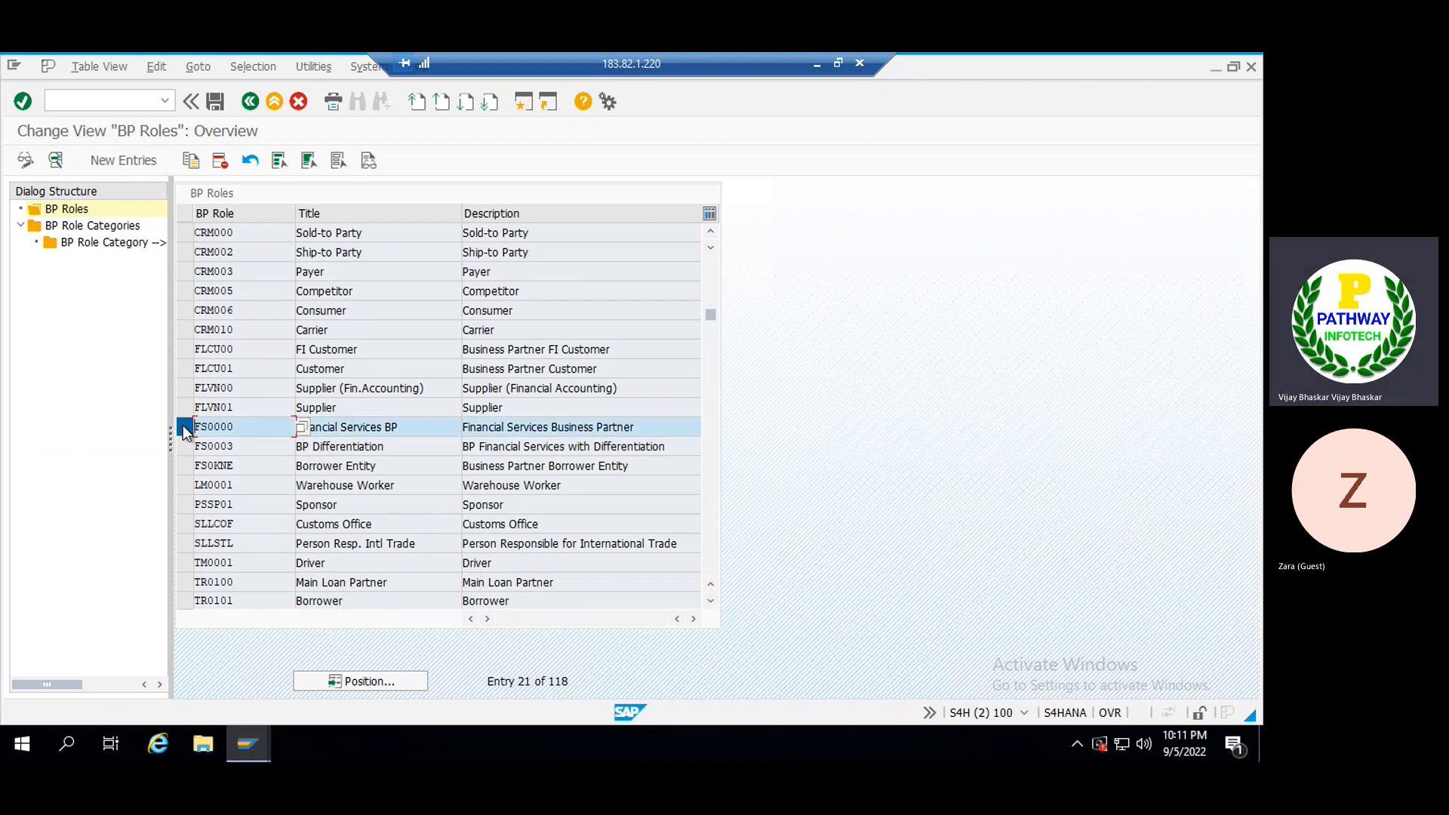
pyautogui.click(183, 427)
pyautogui.click(182, 388)
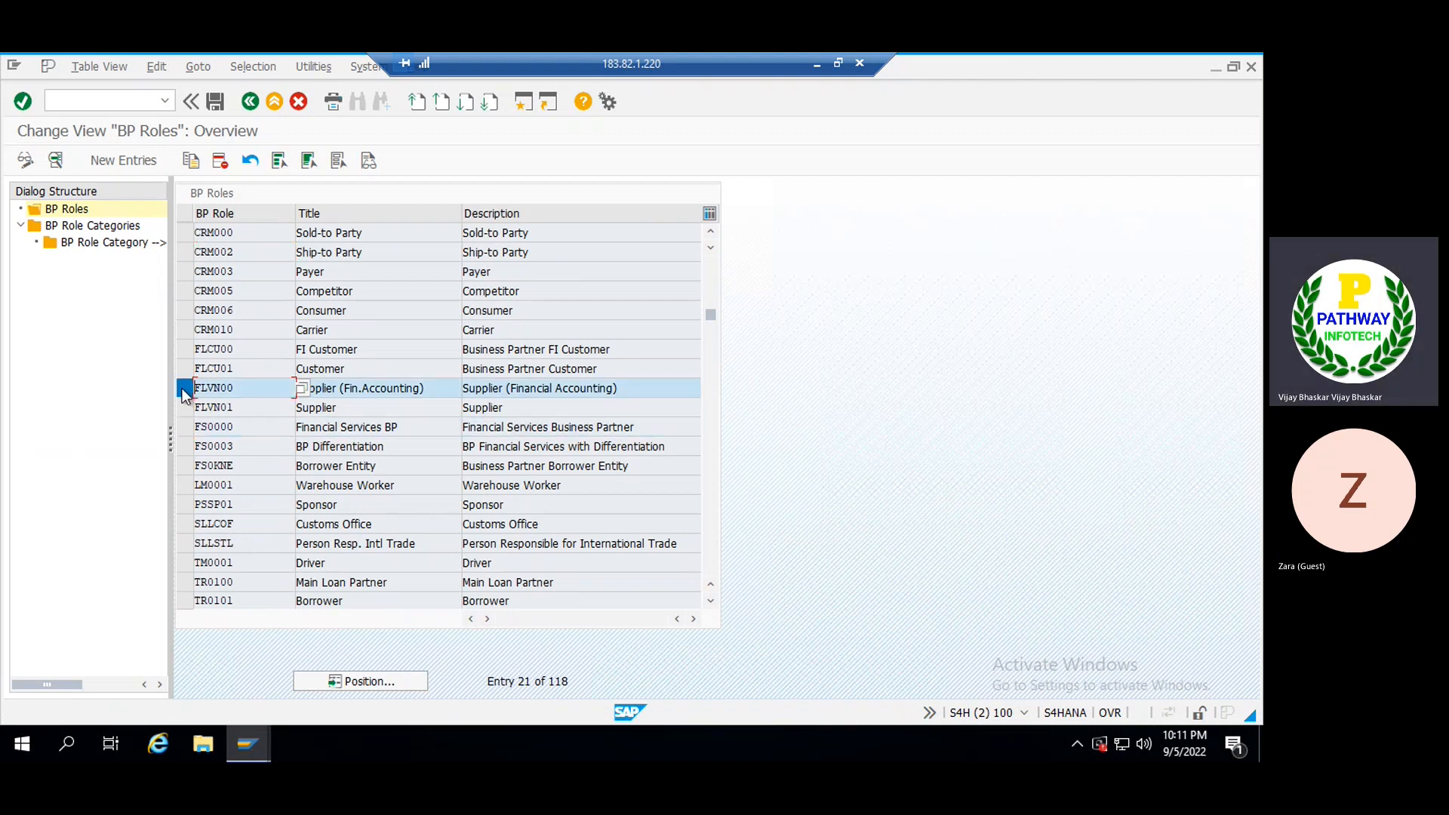
pyautogui.click(428, 389)
# - View the BP Role Categories, try to open their business transaction assignment, and return to the BP Roles list
pyautogui.doubleClick(102, 226)
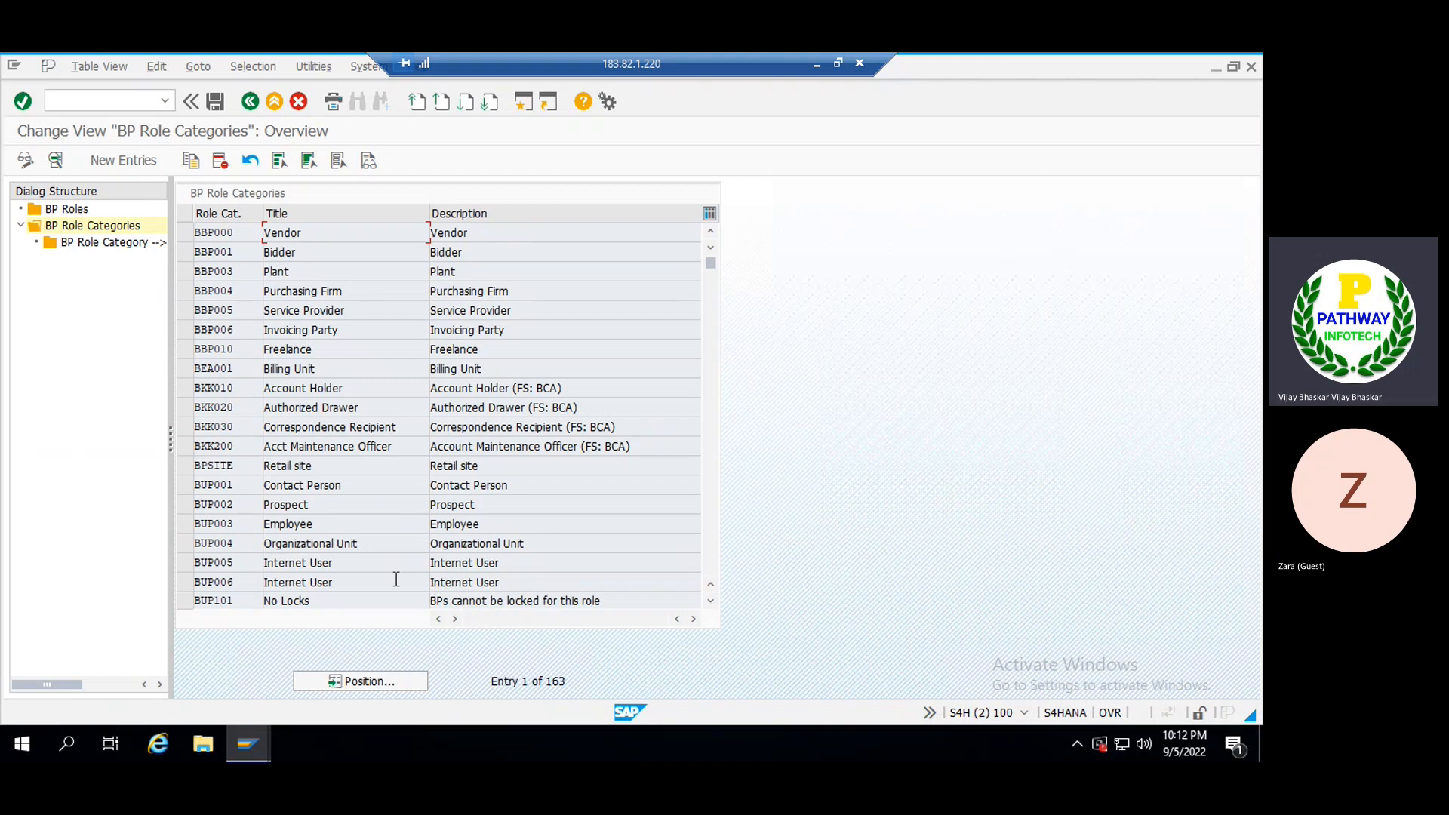
pyautogui.doubleClick(138, 243)
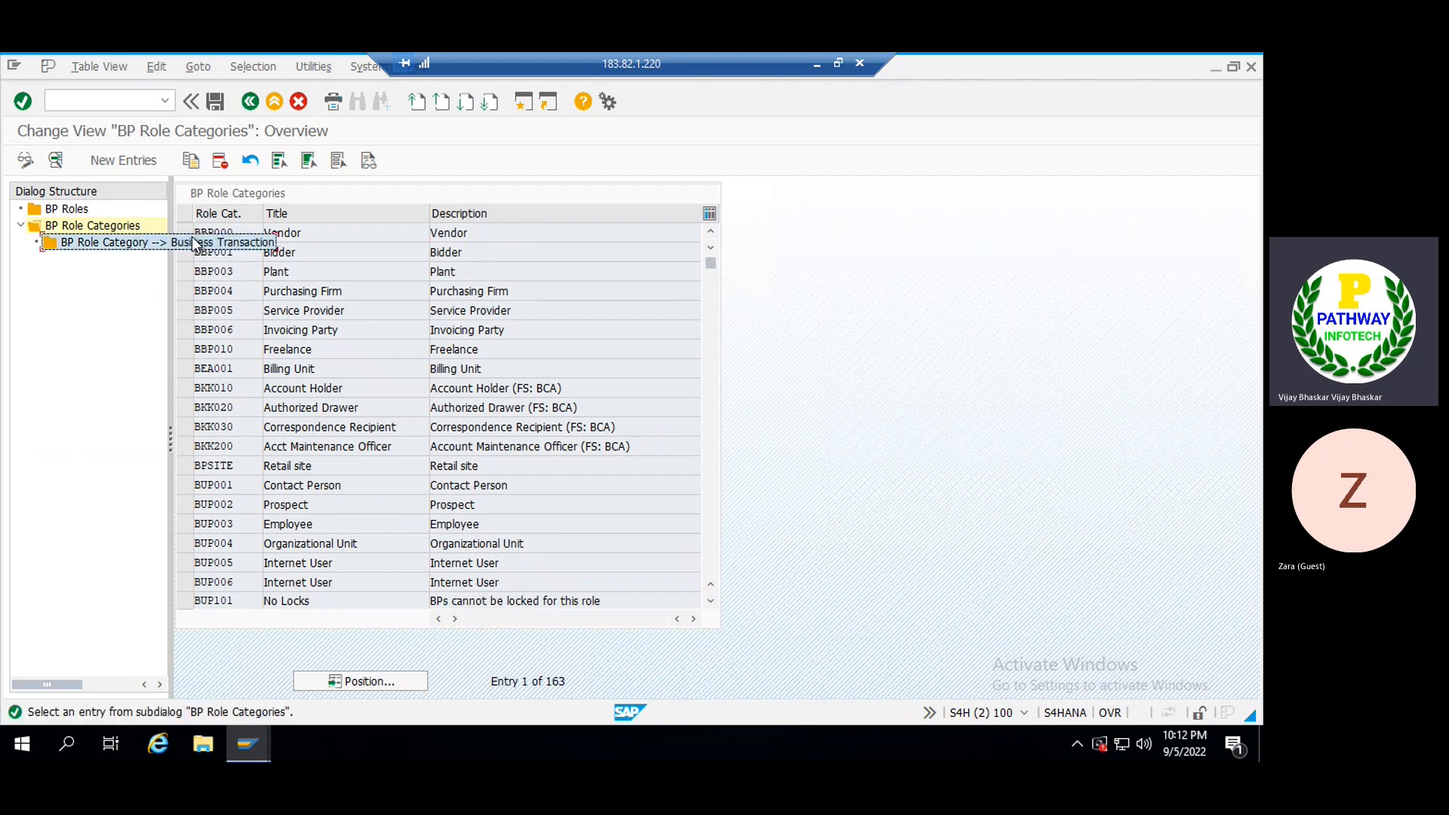
pyautogui.doubleClick(73, 211)
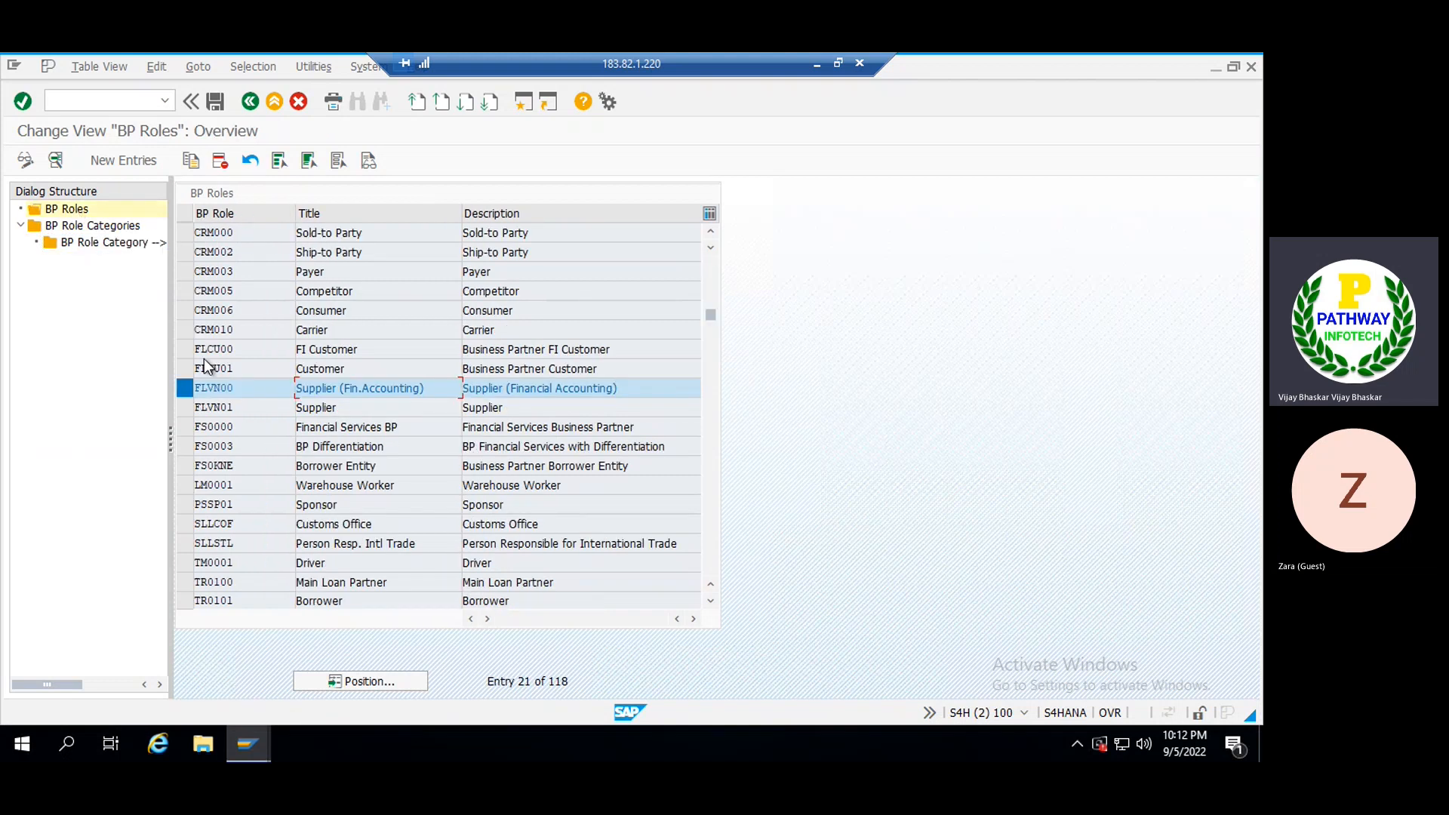
# - Review the details of BP role FLVN00, and go back to the implementation guide
pyautogui.doubleClick(251, 388)
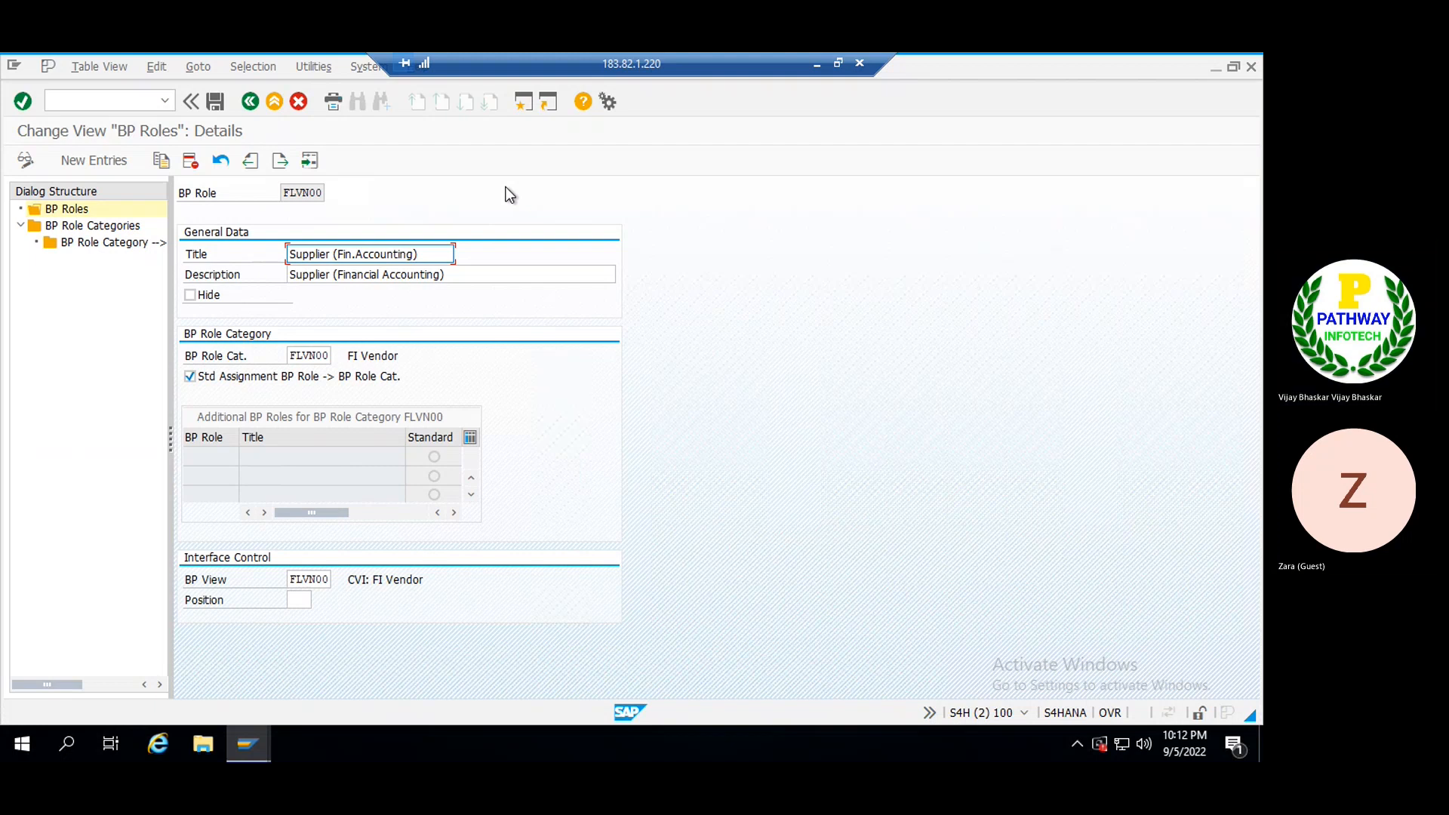
pyautogui.click(249, 101)
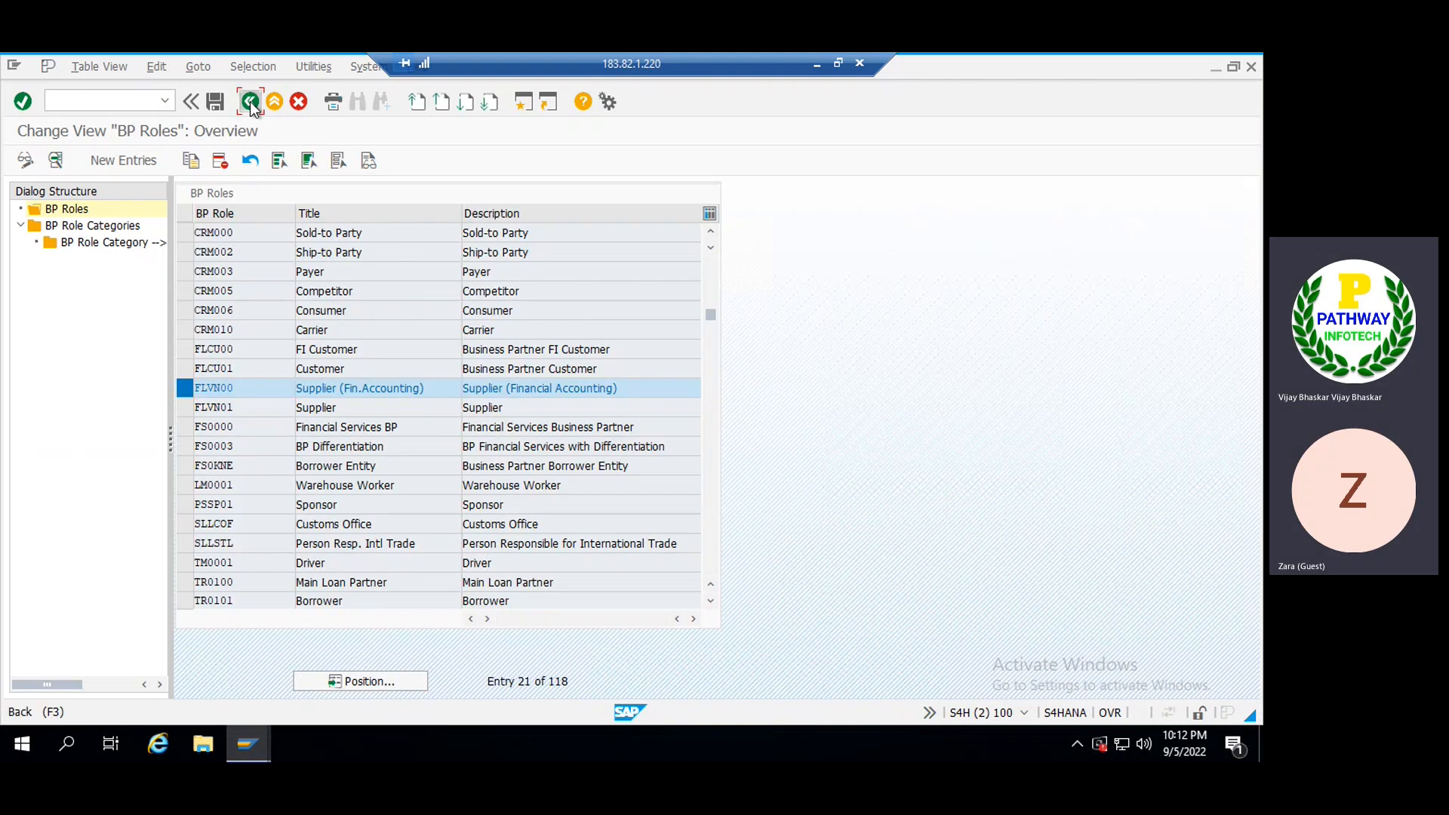
pyautogui.click(251, 101)
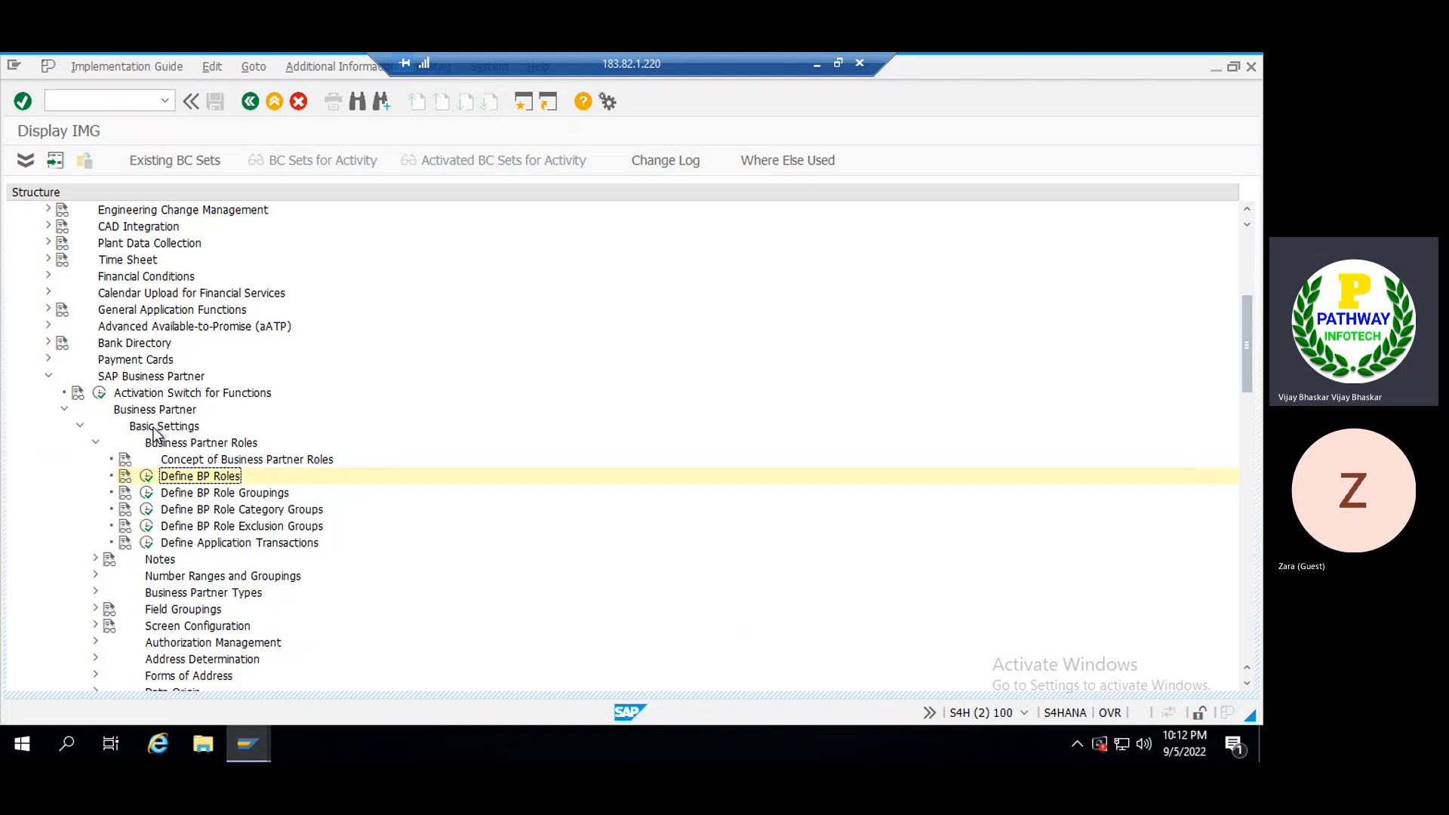
# - Switch to the other SAP session, start transaction SPRO in place of the exchange rates view, and open the SAP Reference IMG
pyautogui.hotkey('alt', 'Tab')
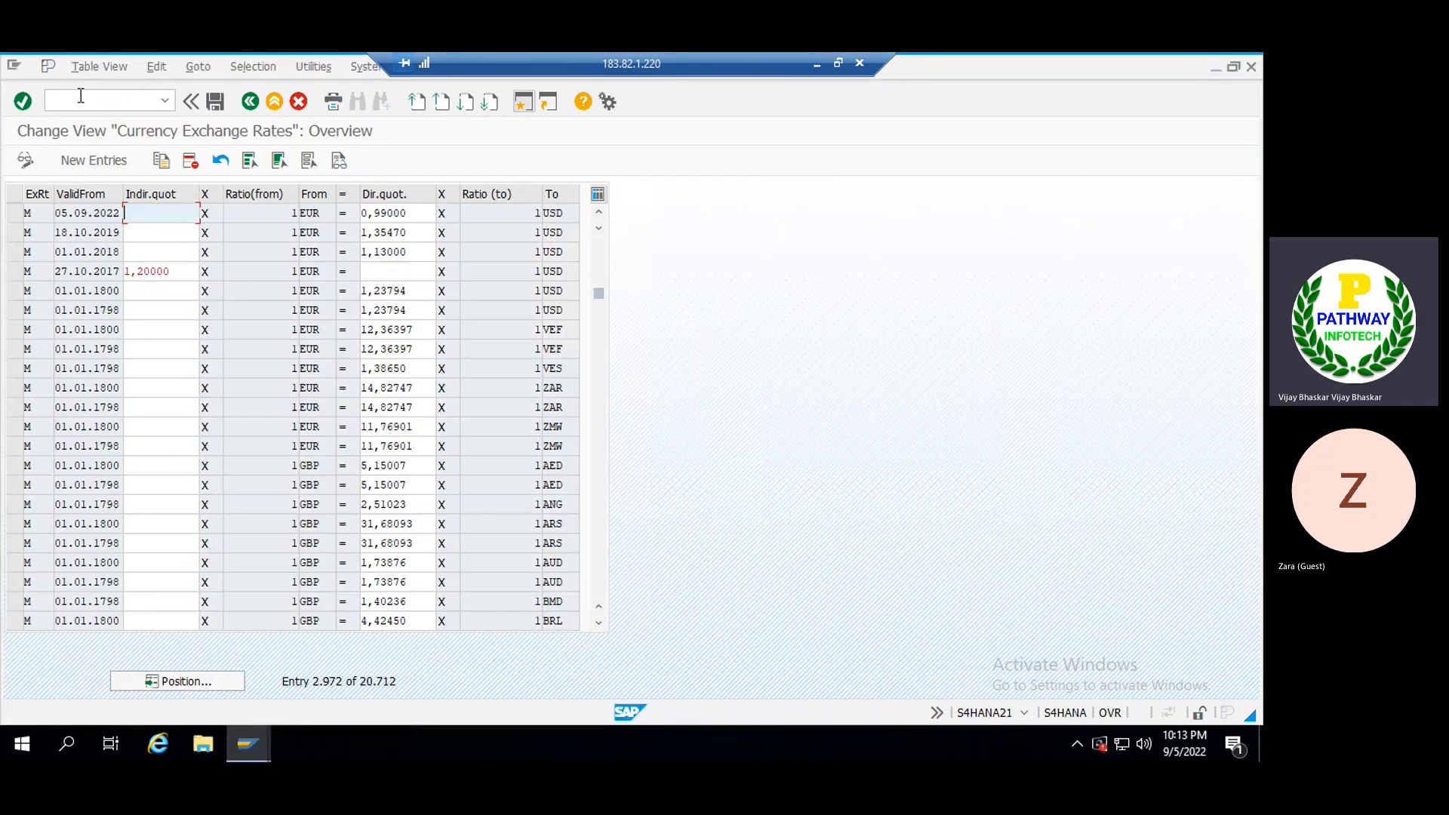
pyautogui.click(81, 96)
pyautogui.write('/nsp')
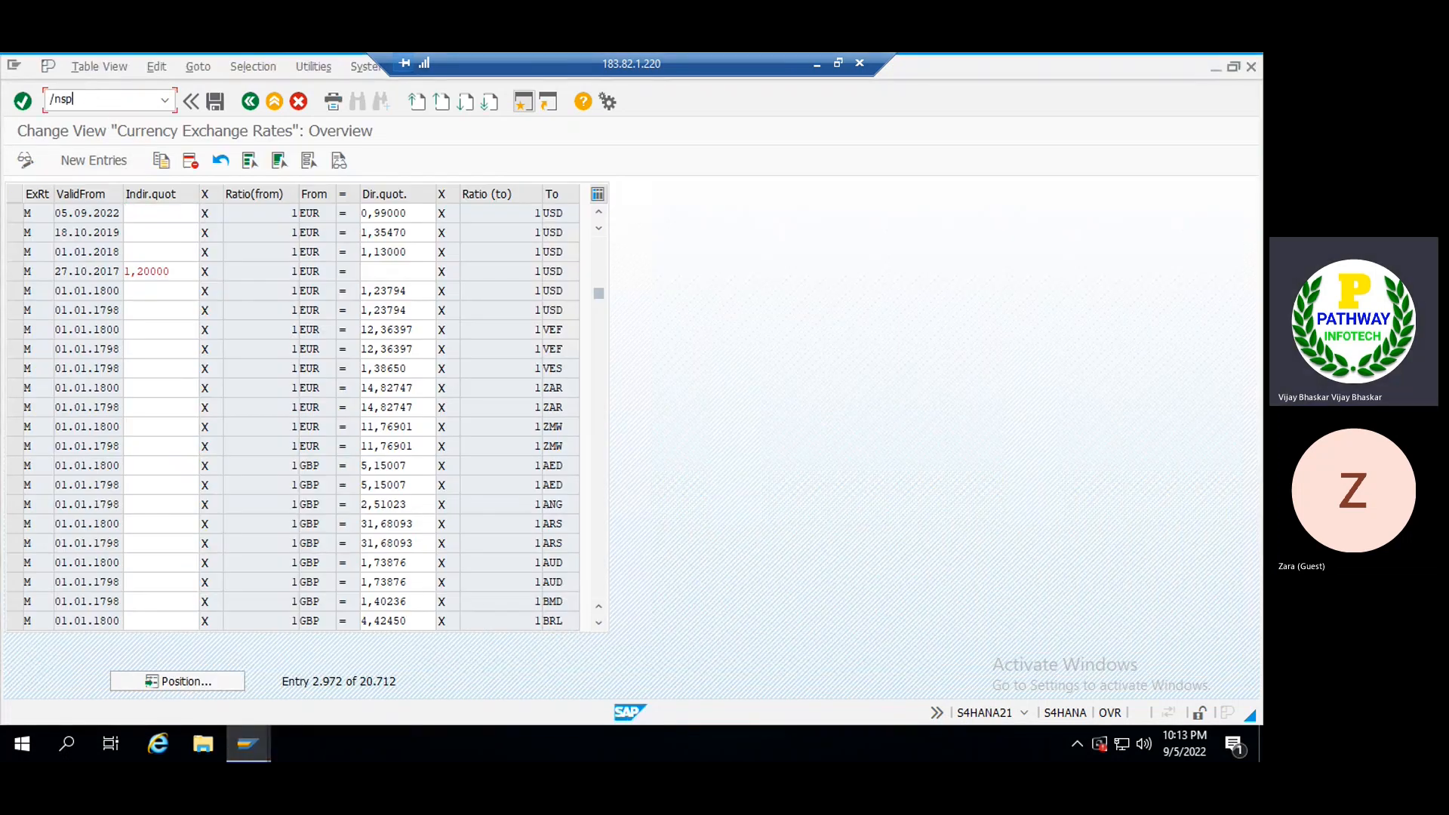
pyautogui.write('ro')
pyautogui.press('Return')
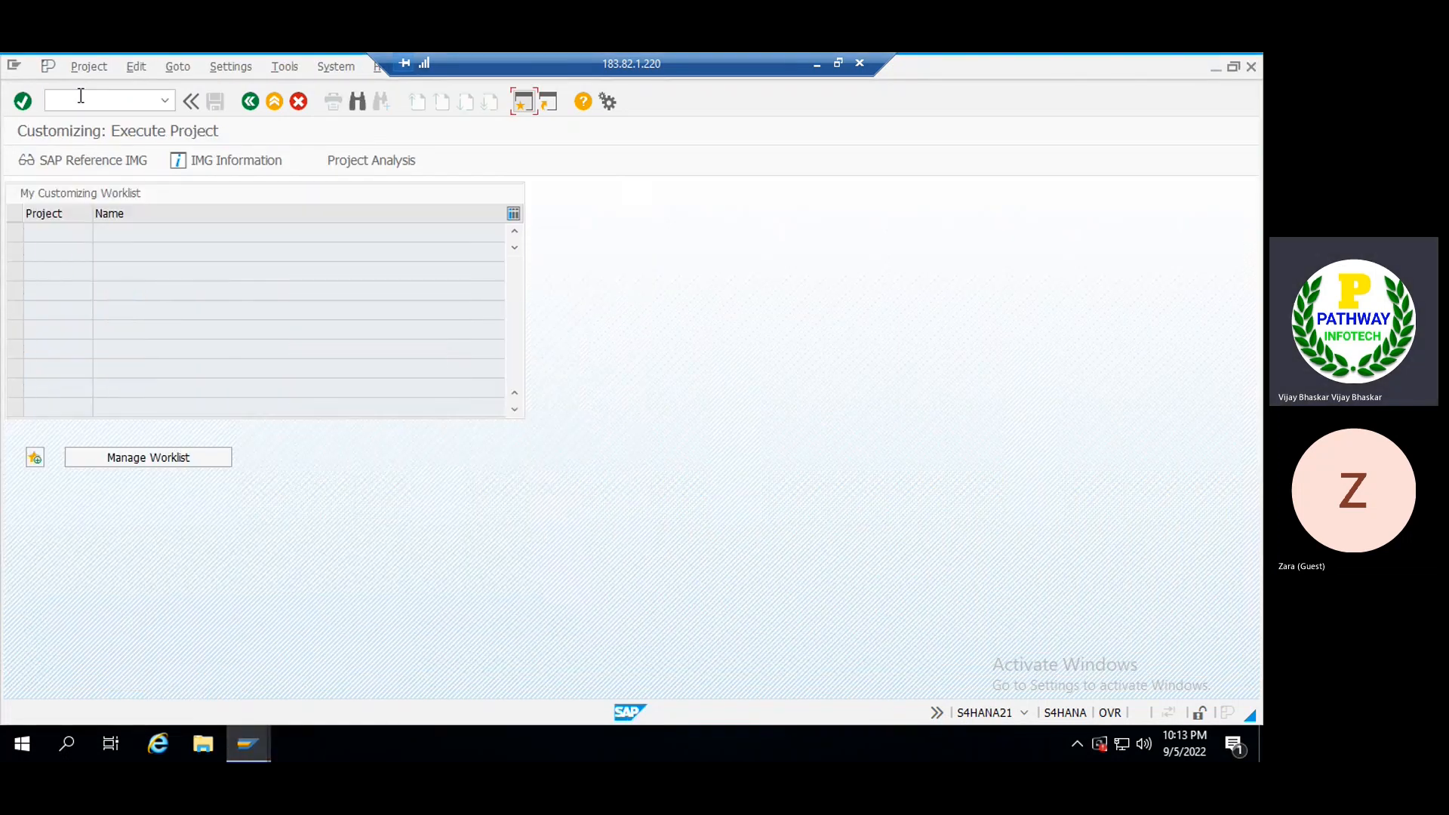
pyautogui.click(84, 163)
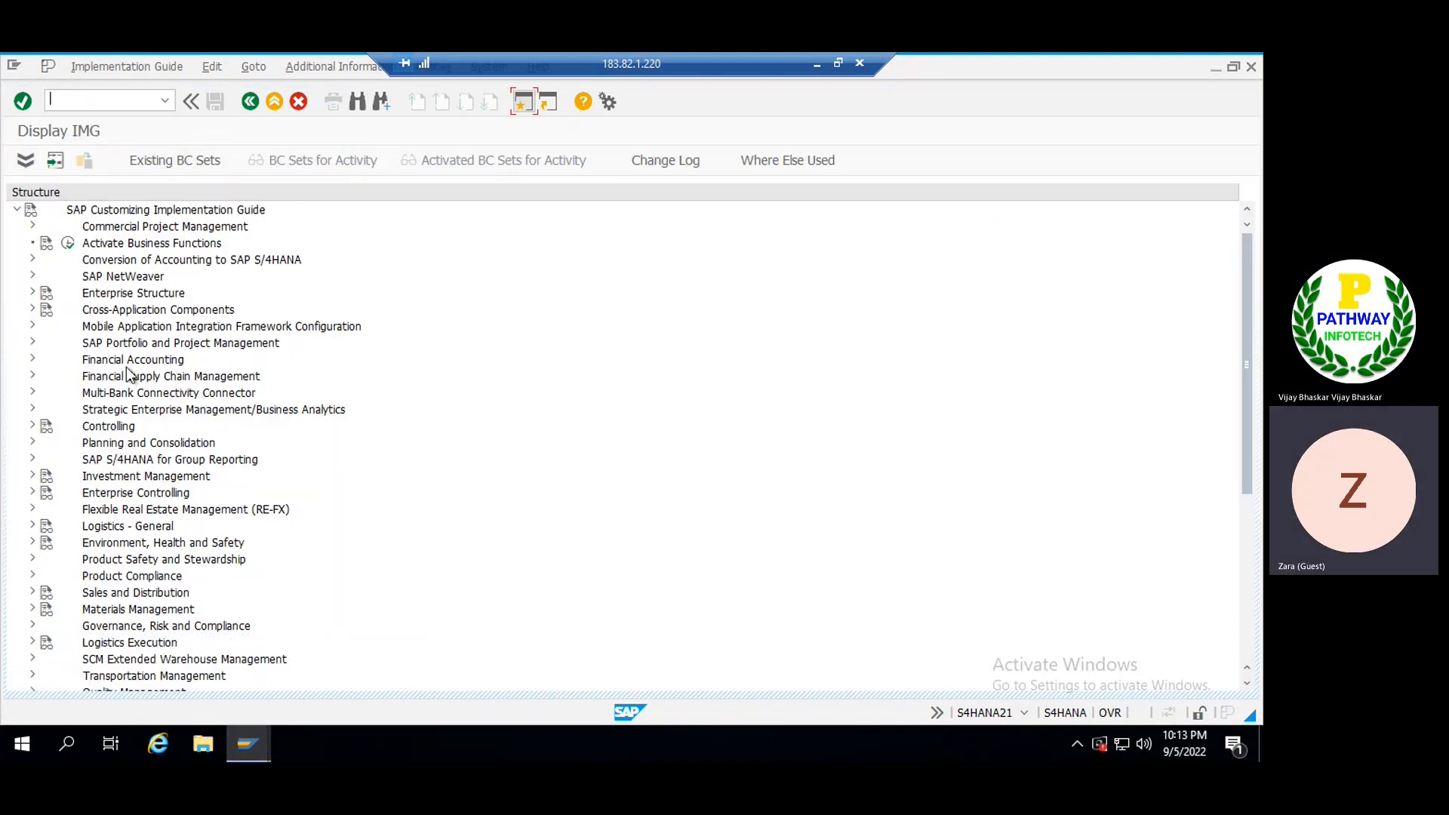
# - Open Define Account Groups with Screen Layout (Vendors) under Financial Accounting, Accounts Receivable and Accounts Payable, Vendor Accounts, Master Data, Preparations for Creating Vendor Master Data
pyautogui.click(108, 362)
pyautogui.doubleClick(108, 362)
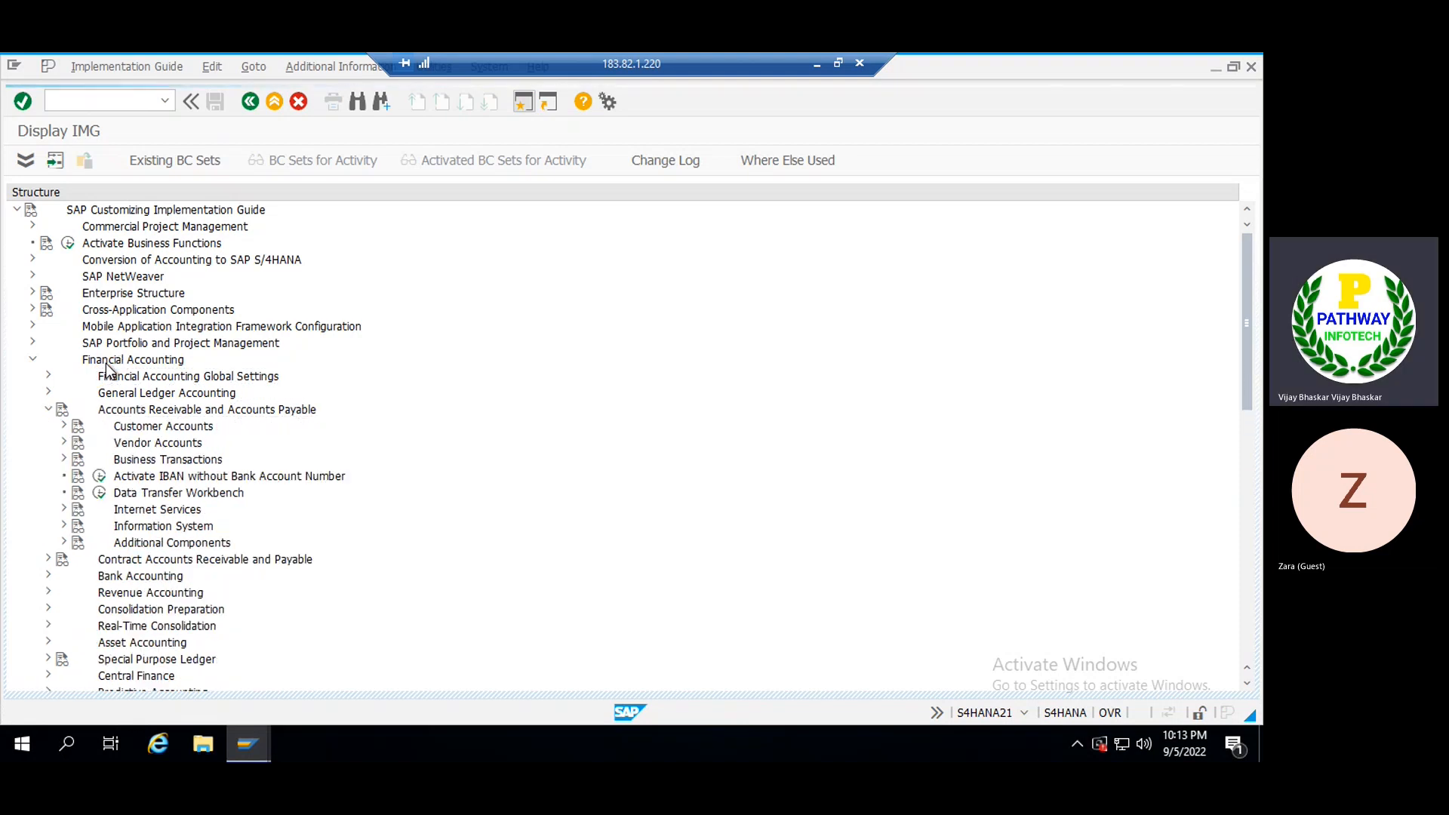
pyautogui.press('Down')
pyautogui.press('Down')
pyautogui.press('Right')
pyautogui.press('Down')
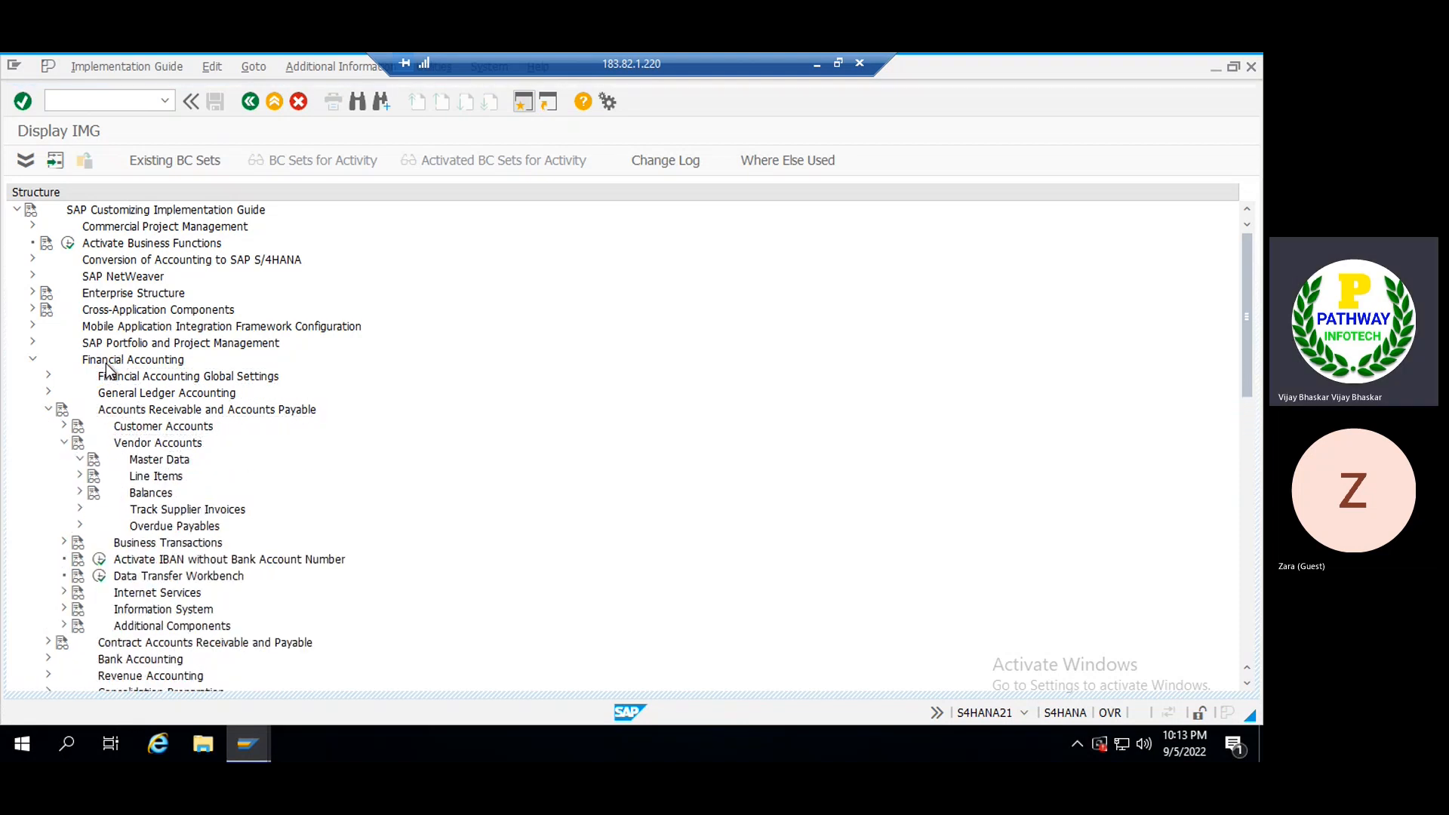
pyautogui.press('Right')
pyautogui.press('Down')
pyautogui.press('Right')
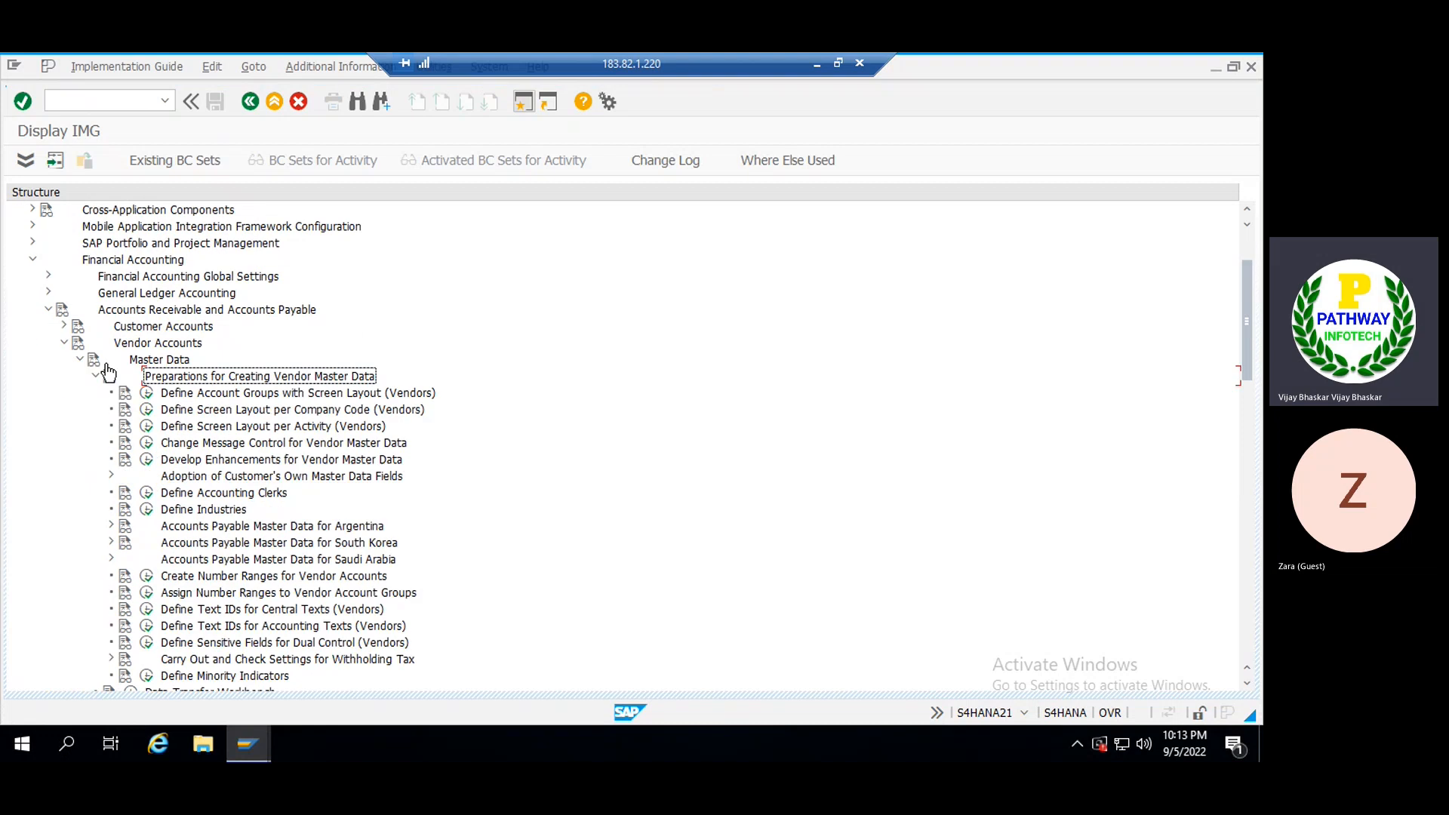
pyautogui.press('Down')
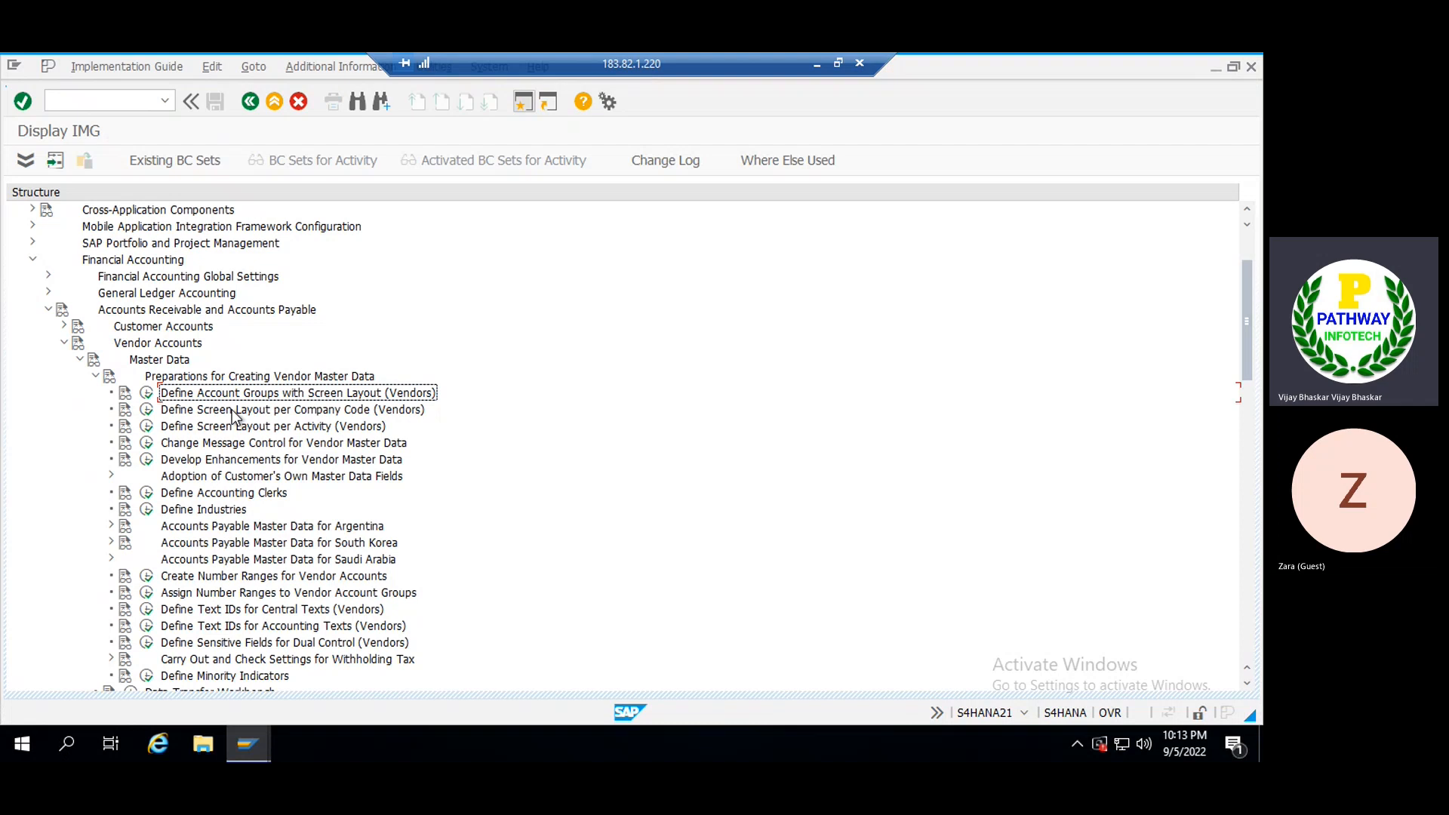
pyautogui.click(148, 393)
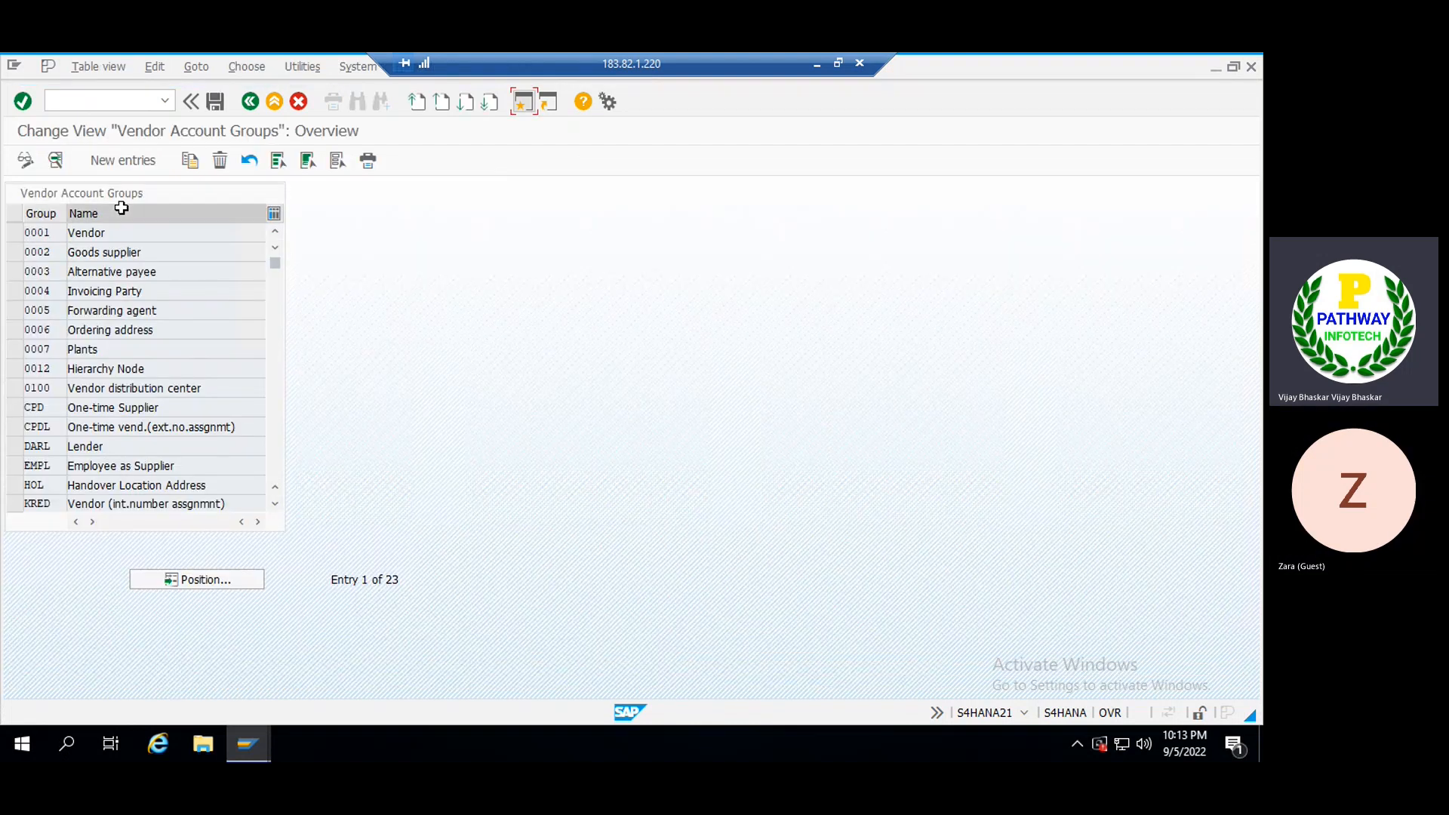
# - Add a new vendor account group GE01 with the meaning Service Vendors
pyautogui.click(111, 163)
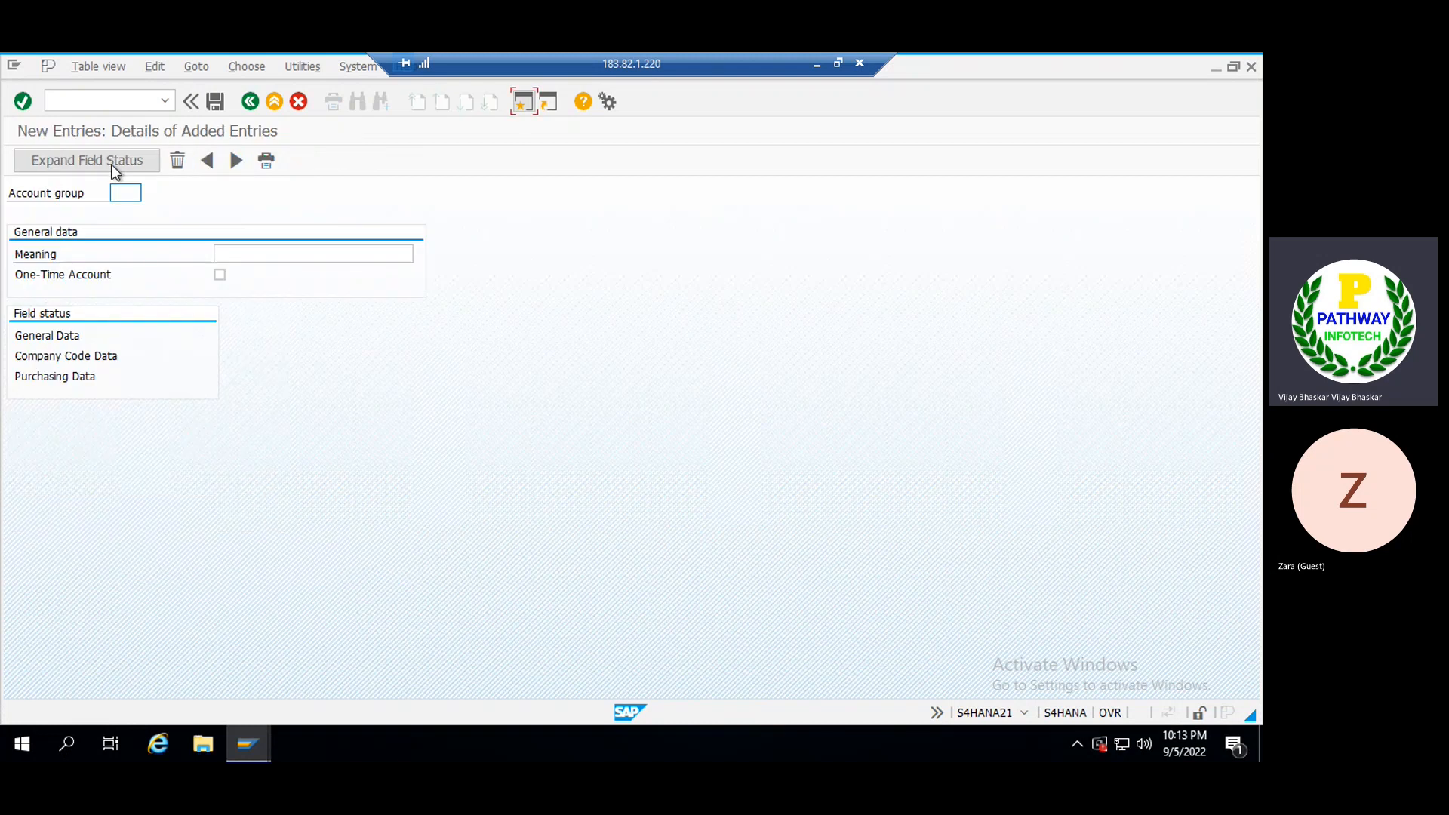
pyautogui.click(137, 194)
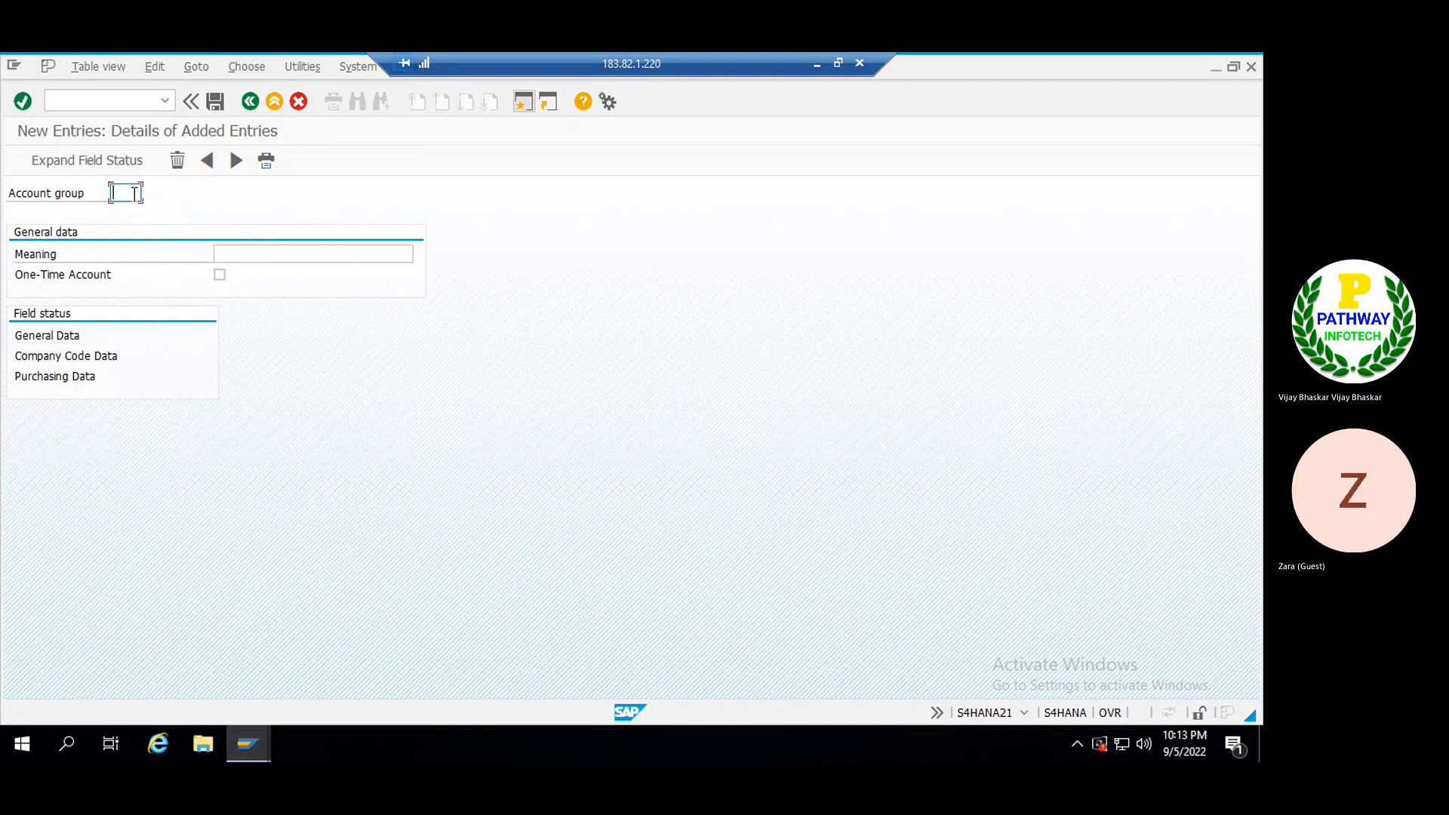
pyautogui.write('GE01')
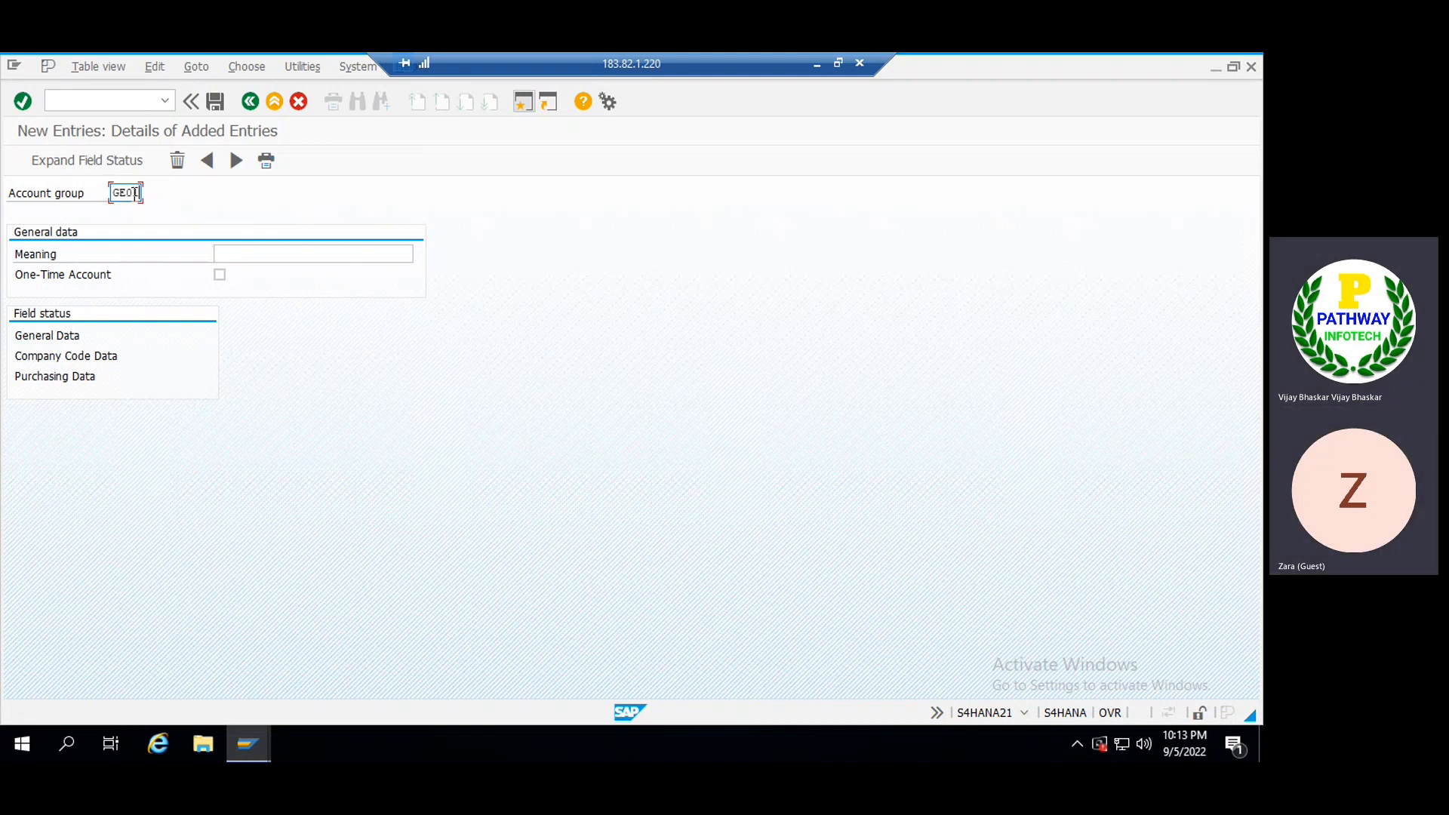
pyautogui.press('Tab')
pyautogui.write('Se')
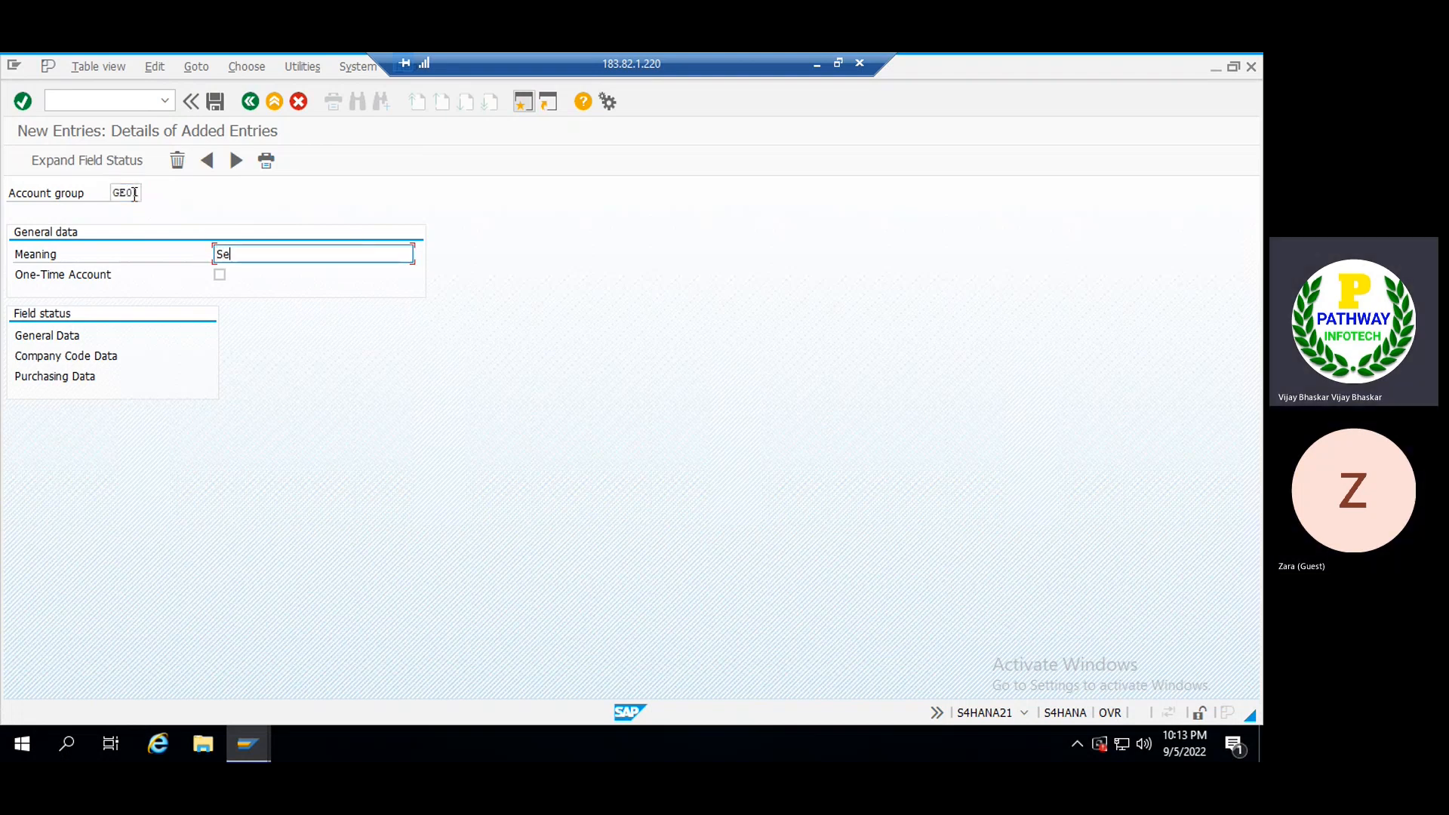
pyautogui.write('rvice Vendor')
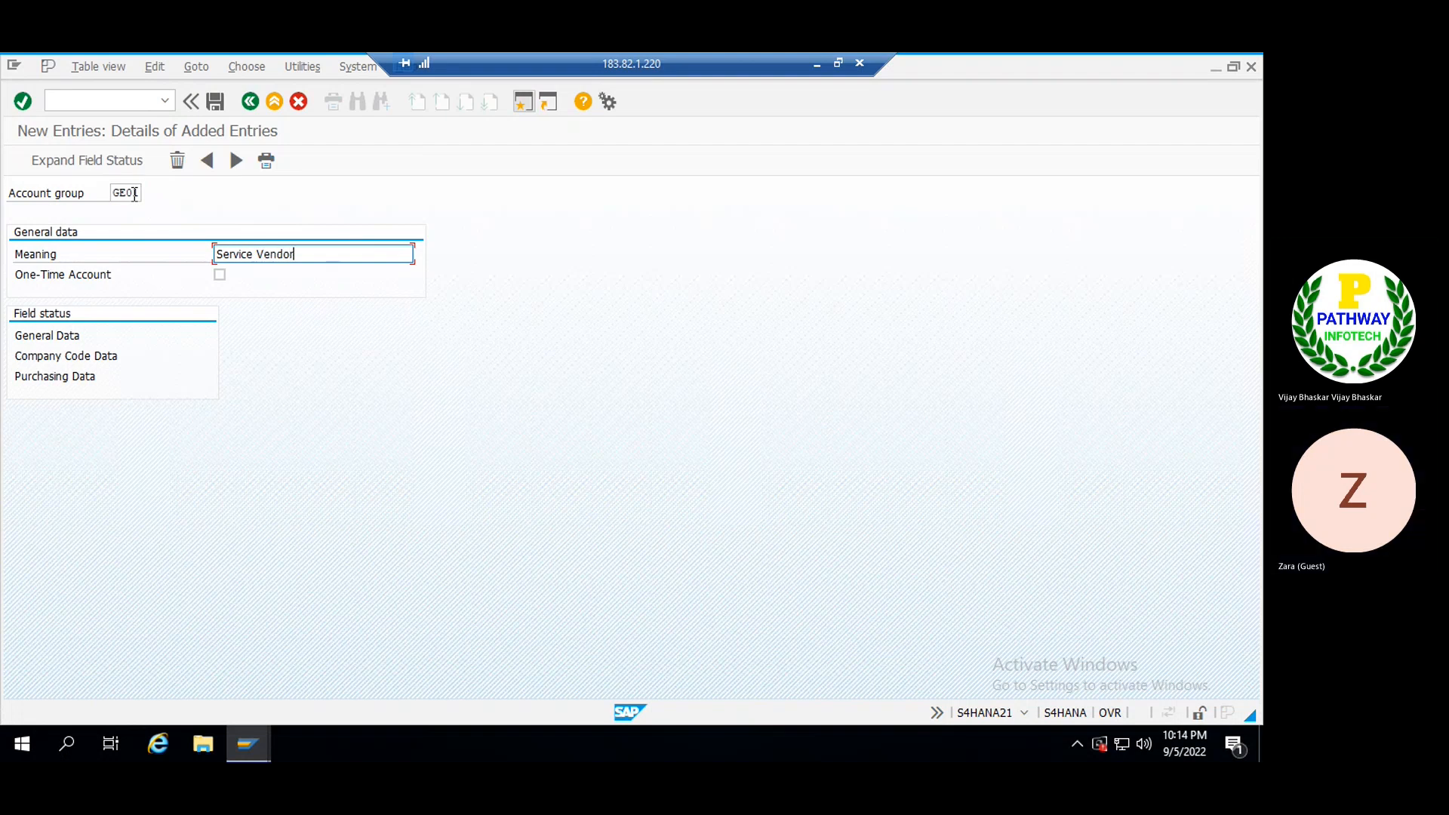
pyautogui.write('s')
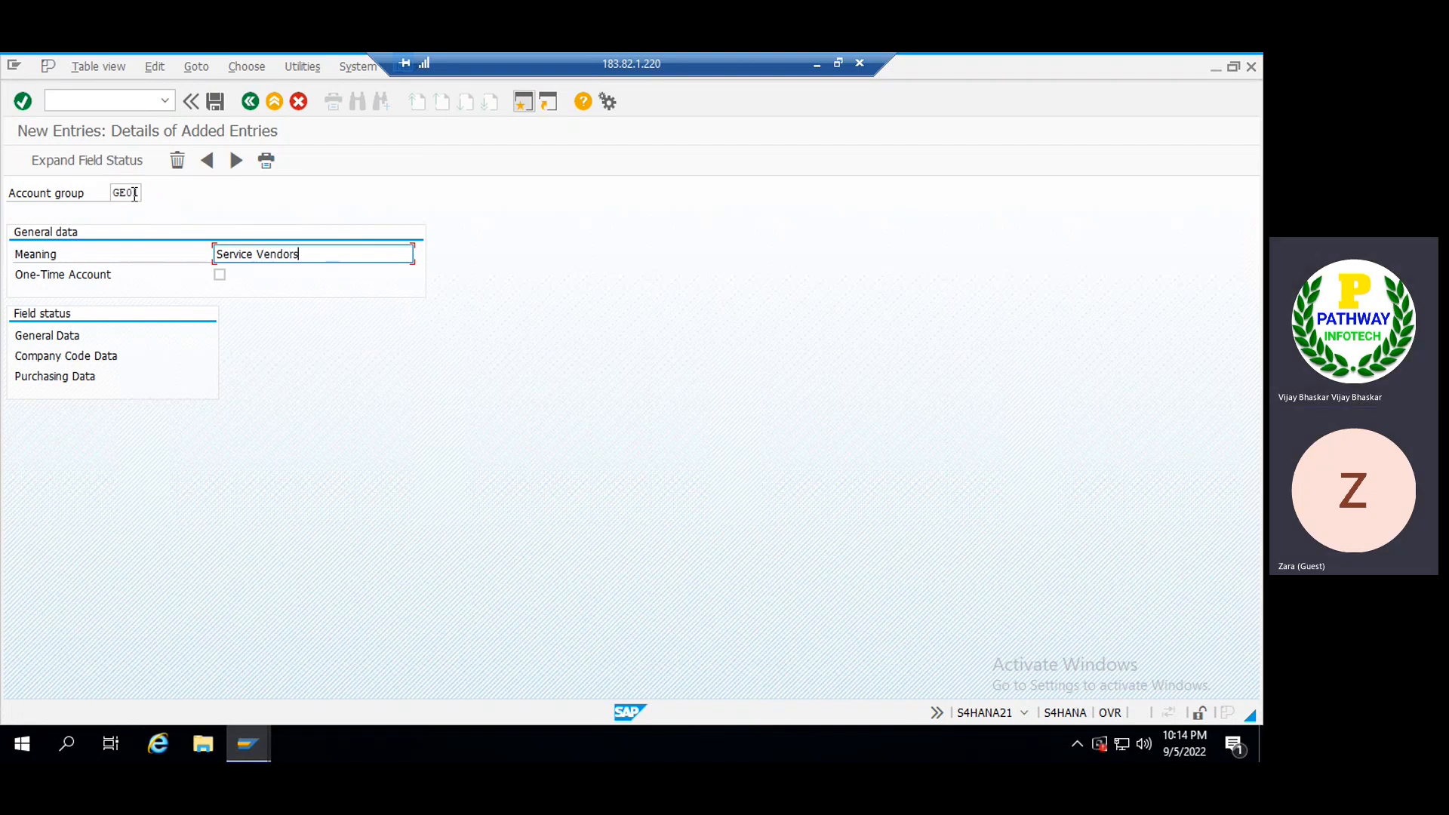
# - Examine the Account management field status in the company code data of account group GE01
pyautogui.click(64, 361)
pyautogui.doubleClick(64, 361)
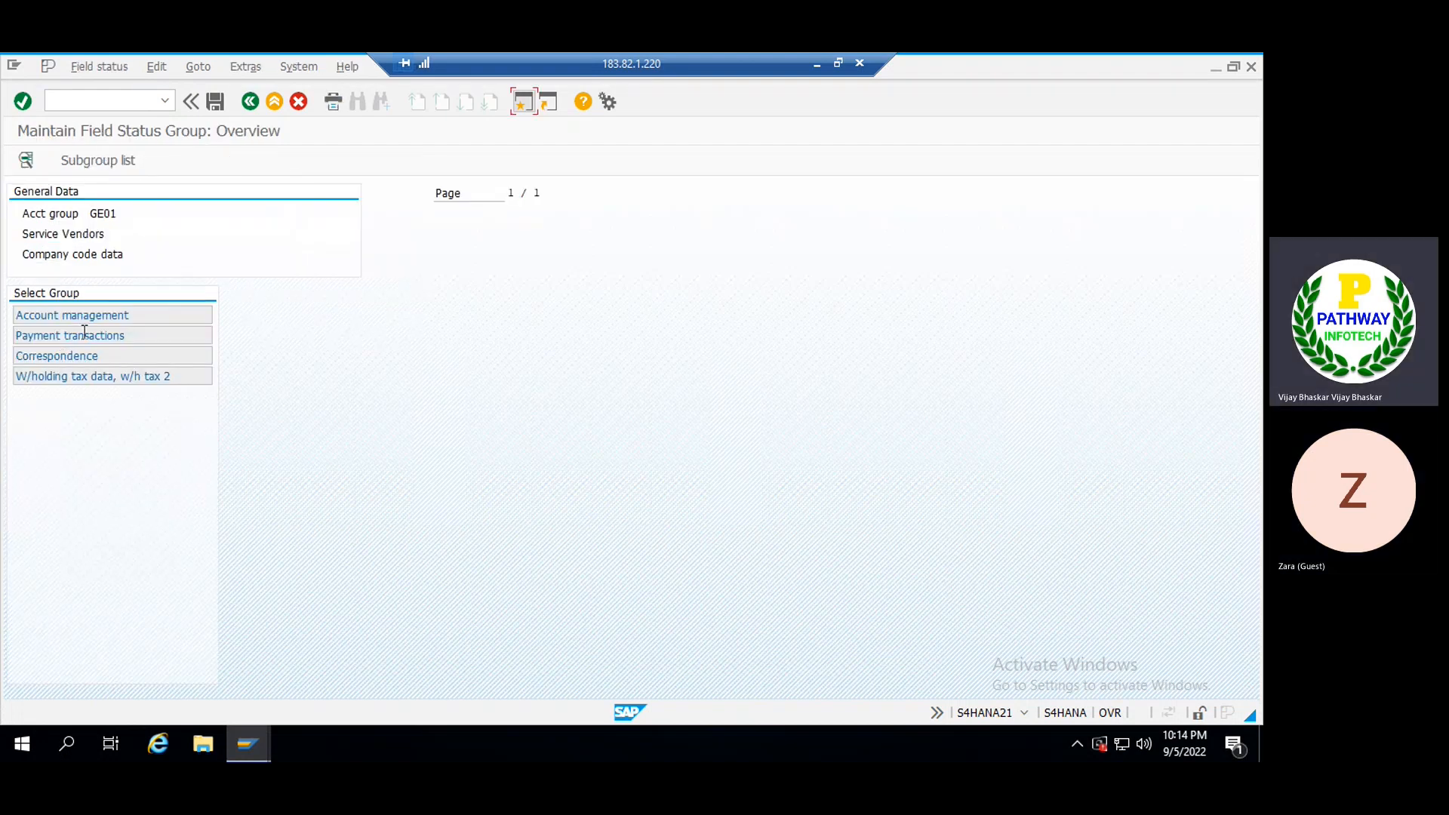
pyautogui.doubleClick(83, 316)
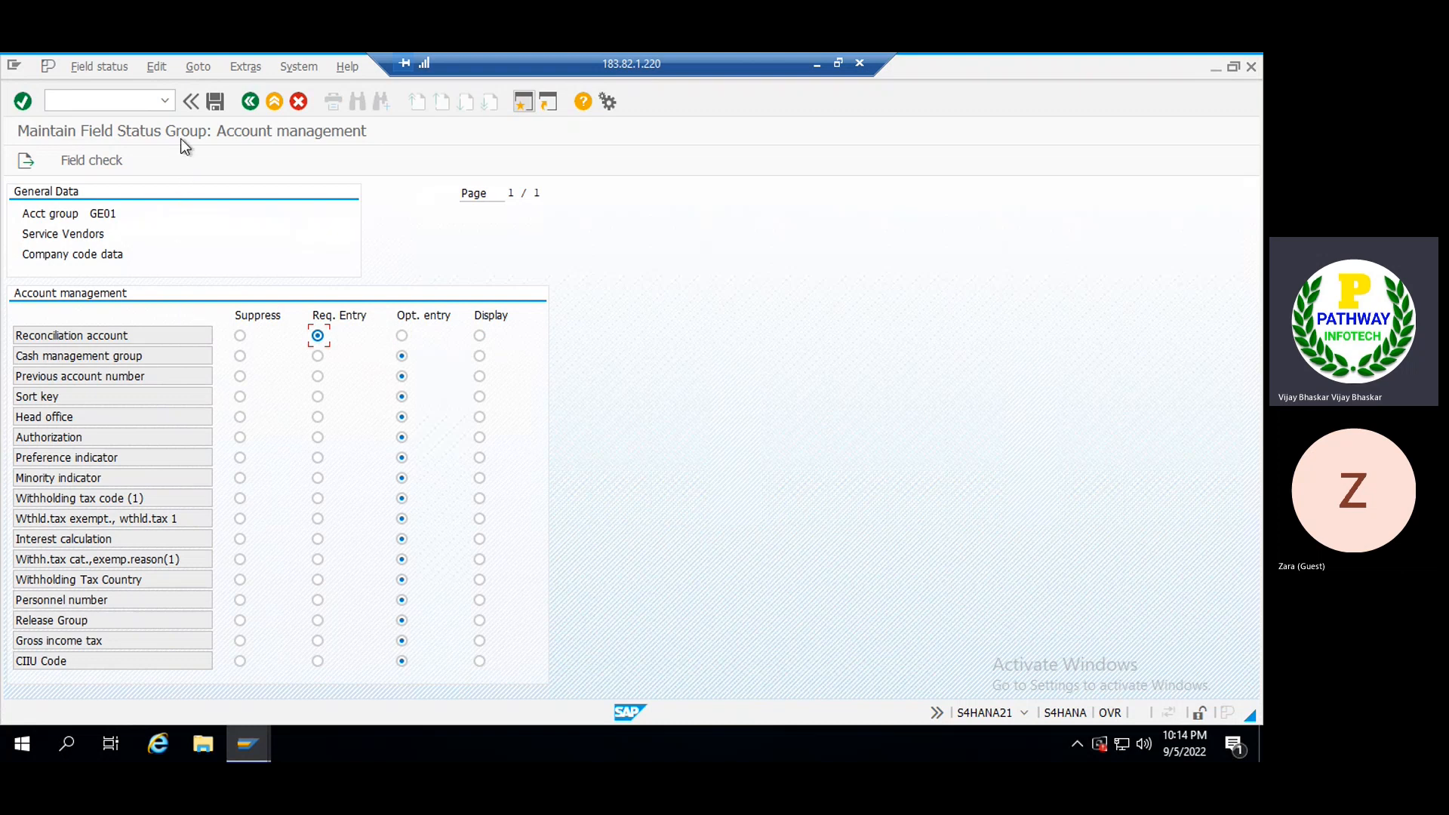
# - Save account group GE01 to the customizing request S4HK901723, FI Basic Settings
pyautogui.click(215, 103)
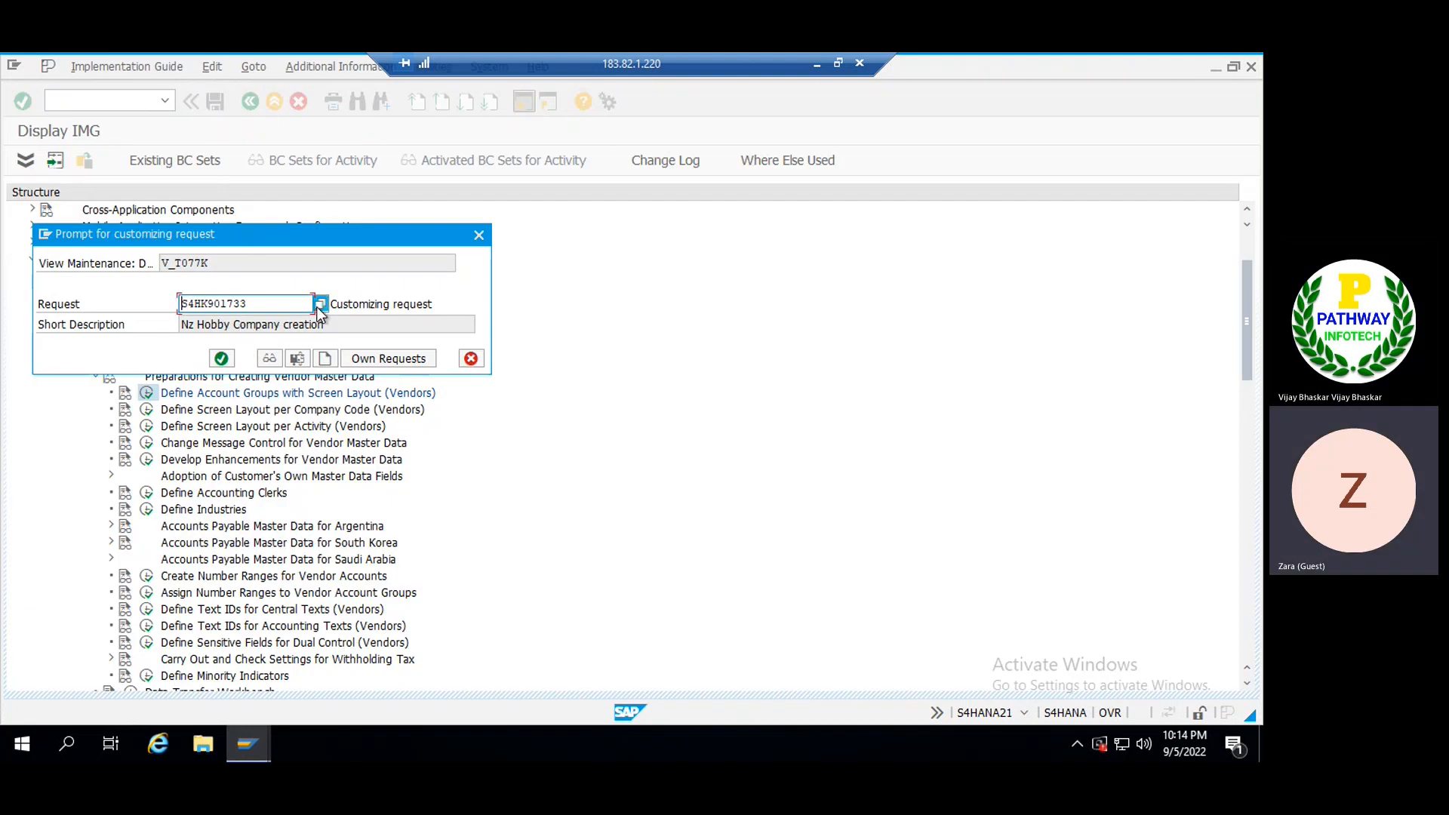
pyautogui.press('Return')
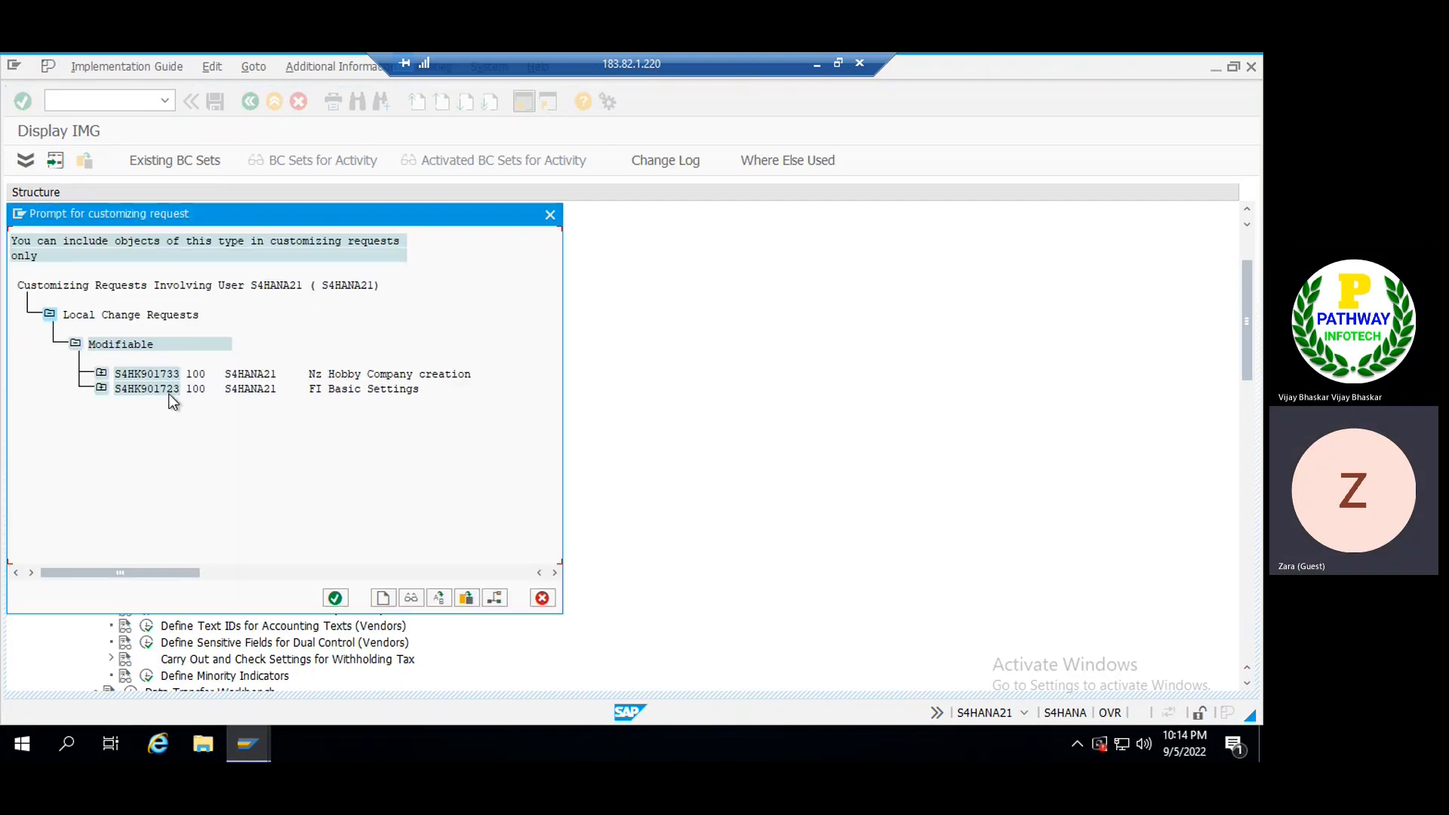
pyautogui.doubleClick(146, 389)
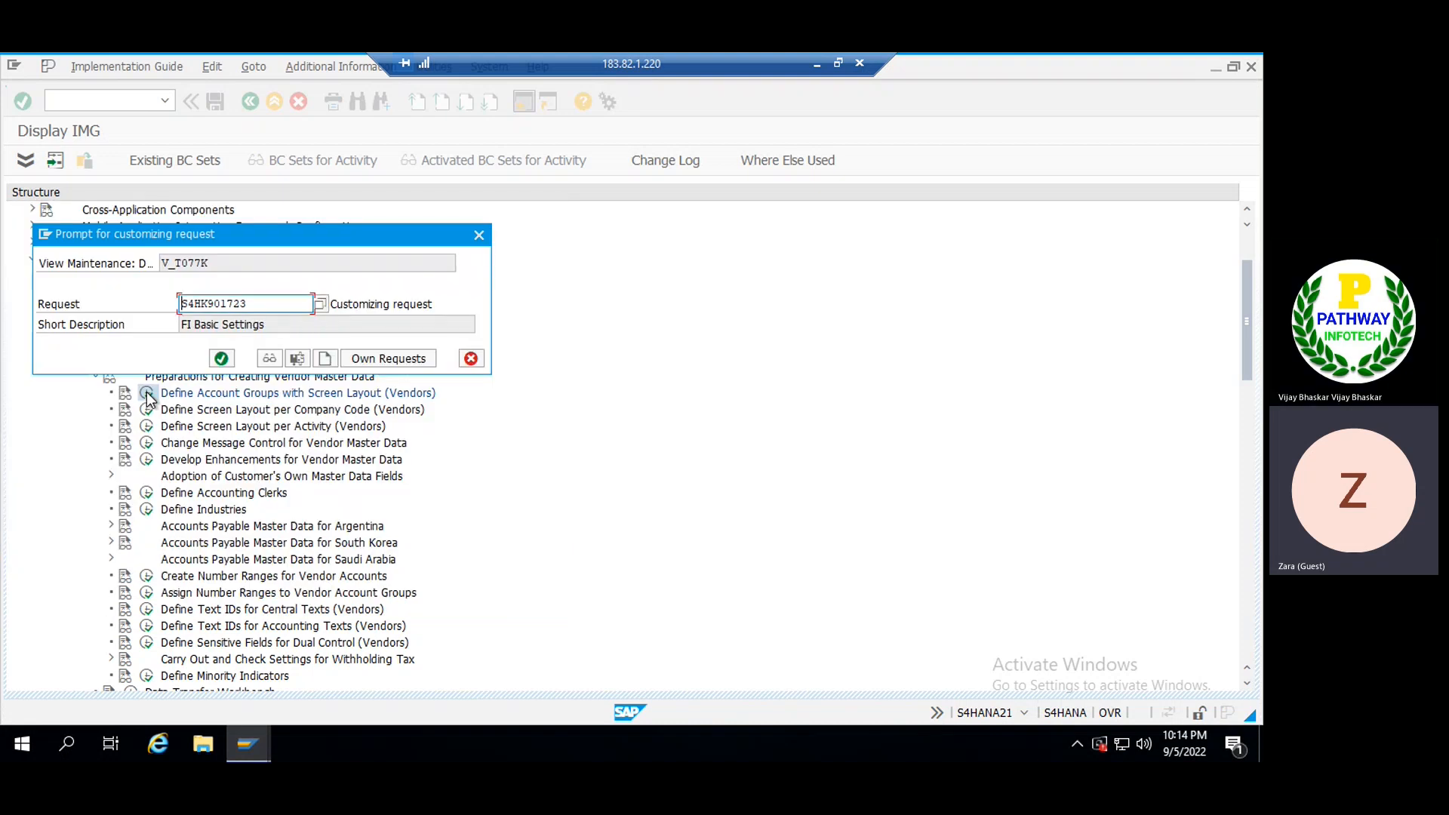
pyautogui.click(222, 358)
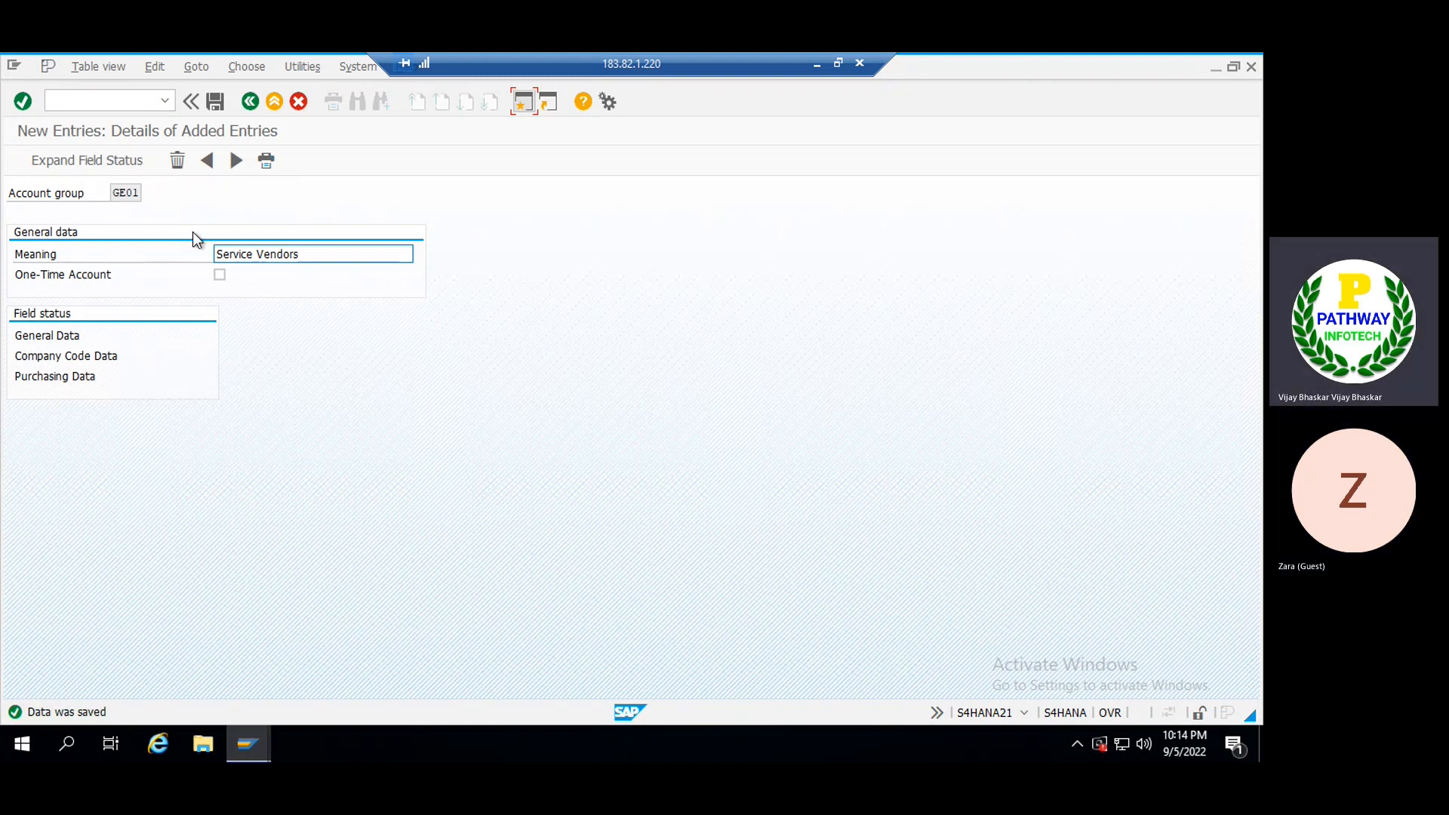
# - Go to the next new entry and enter GE02 as its vendor account group
pyautogui.click(233, 161)
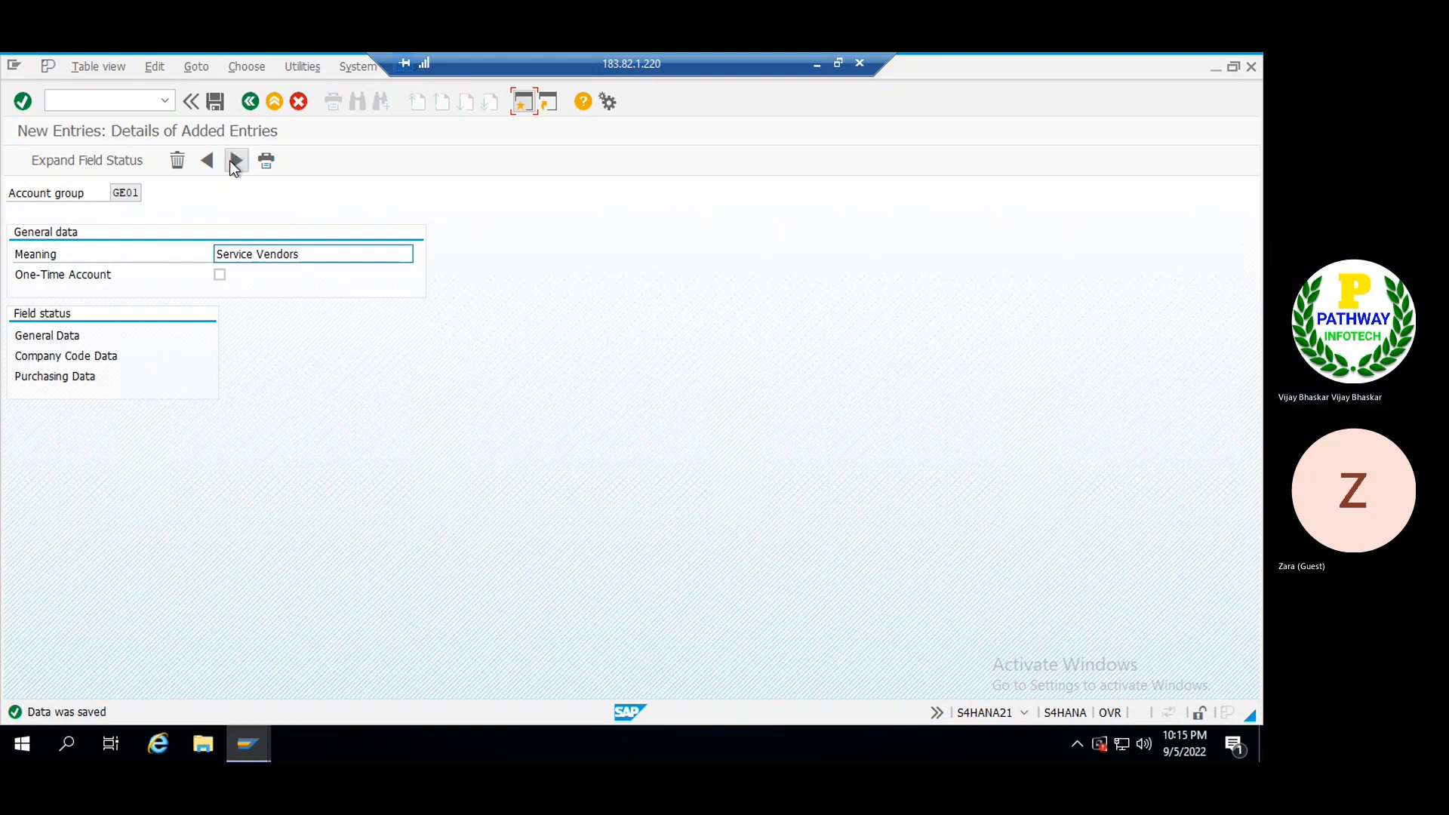
pyautogui.write('GE')
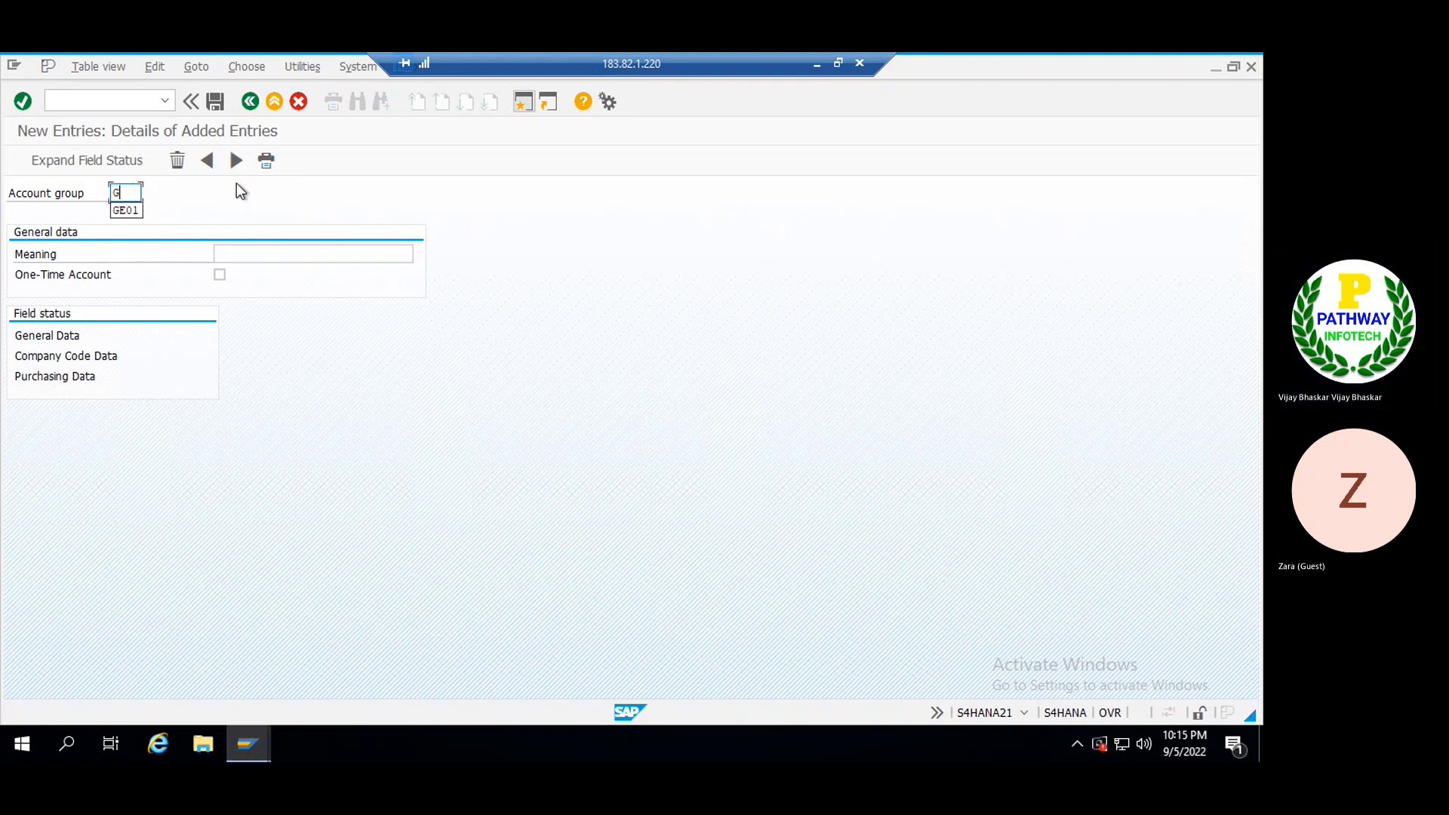
pyautogui.press('BackSpace')
pyautogui.write('E02')
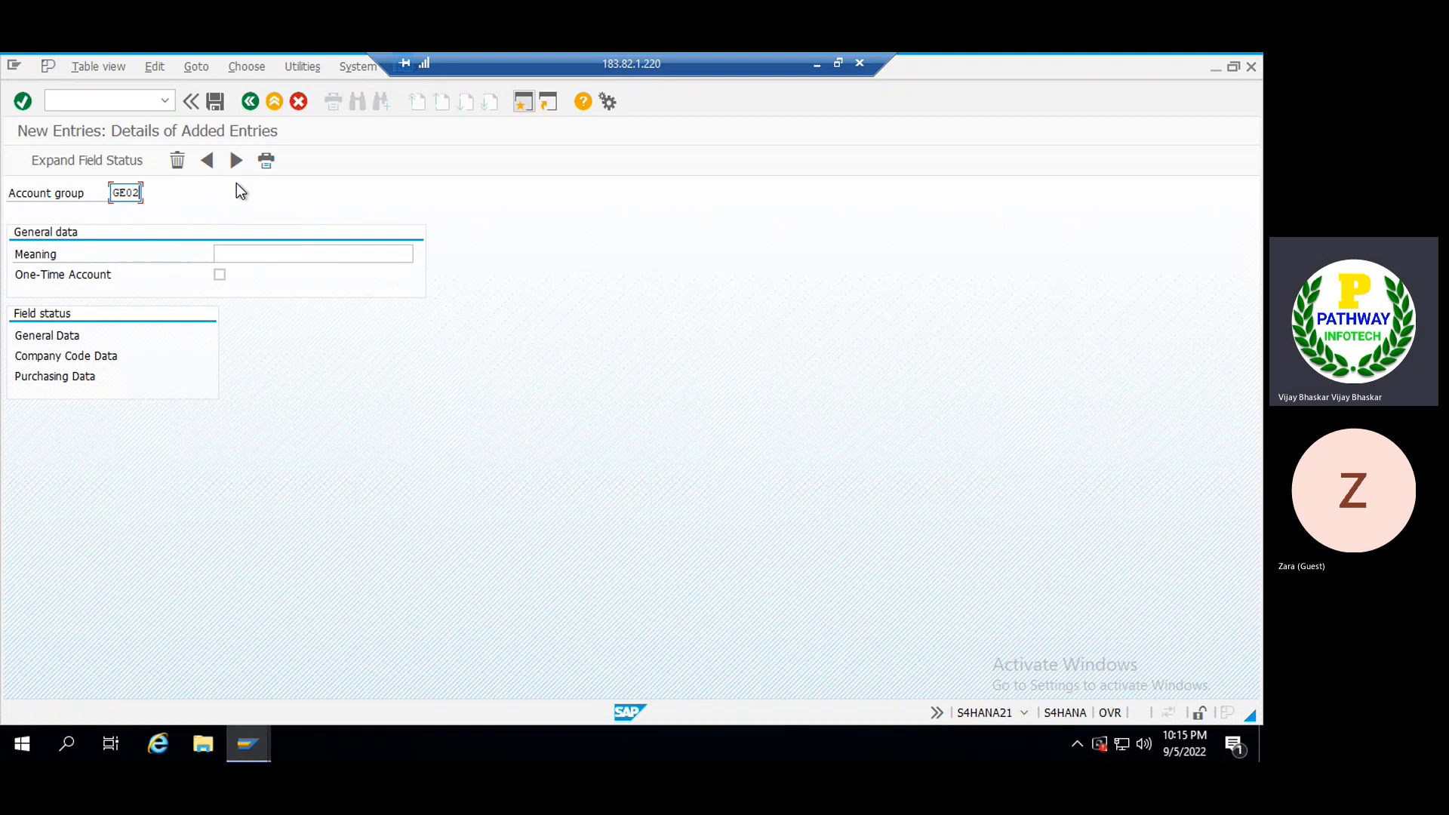
pyautogui.press('Tab')
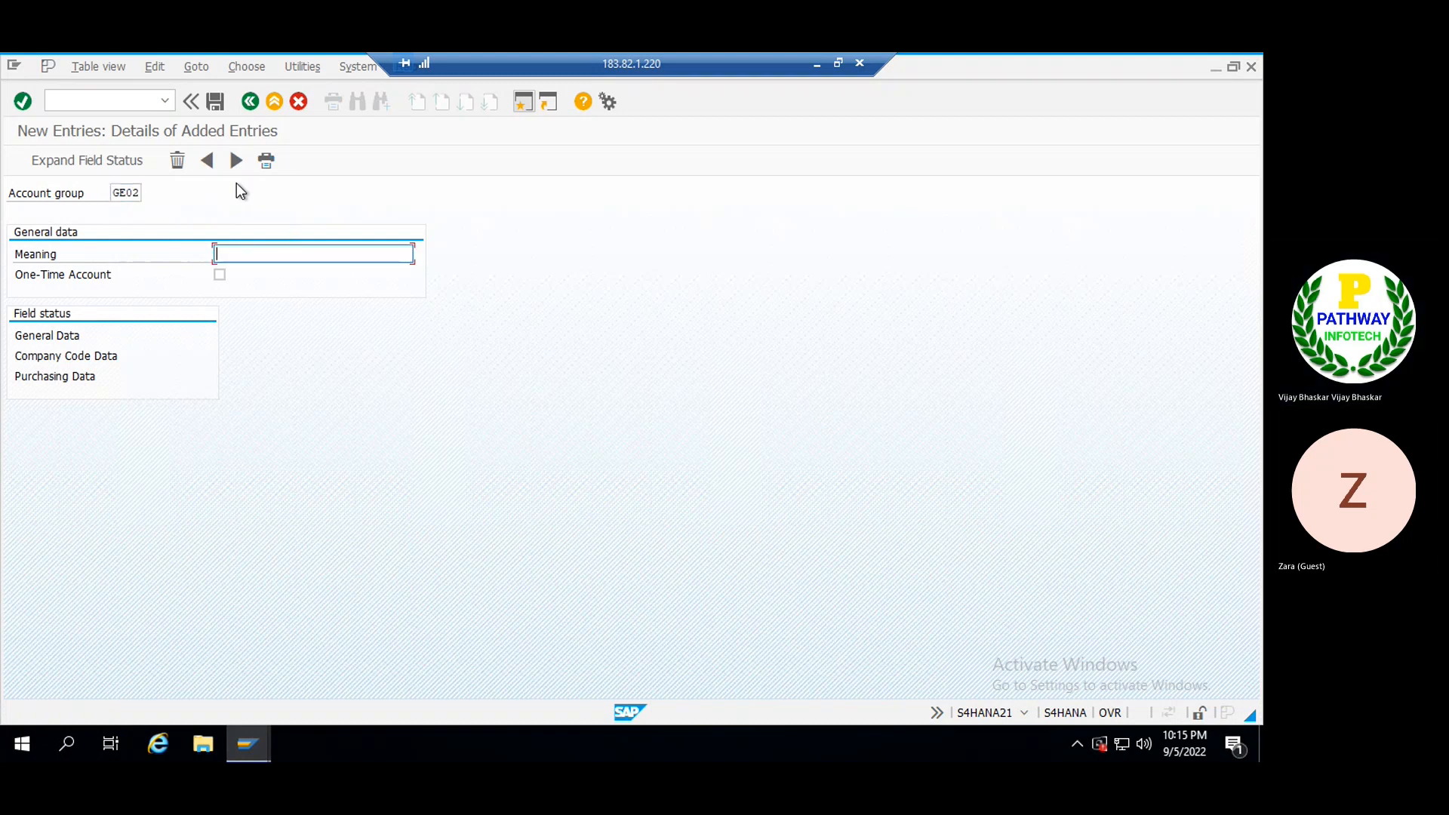
# - Enter RM Suppliers Local as the meaning of account group GE02
pyautogui.write('Ra')
pyautogui.press('BackSpace')
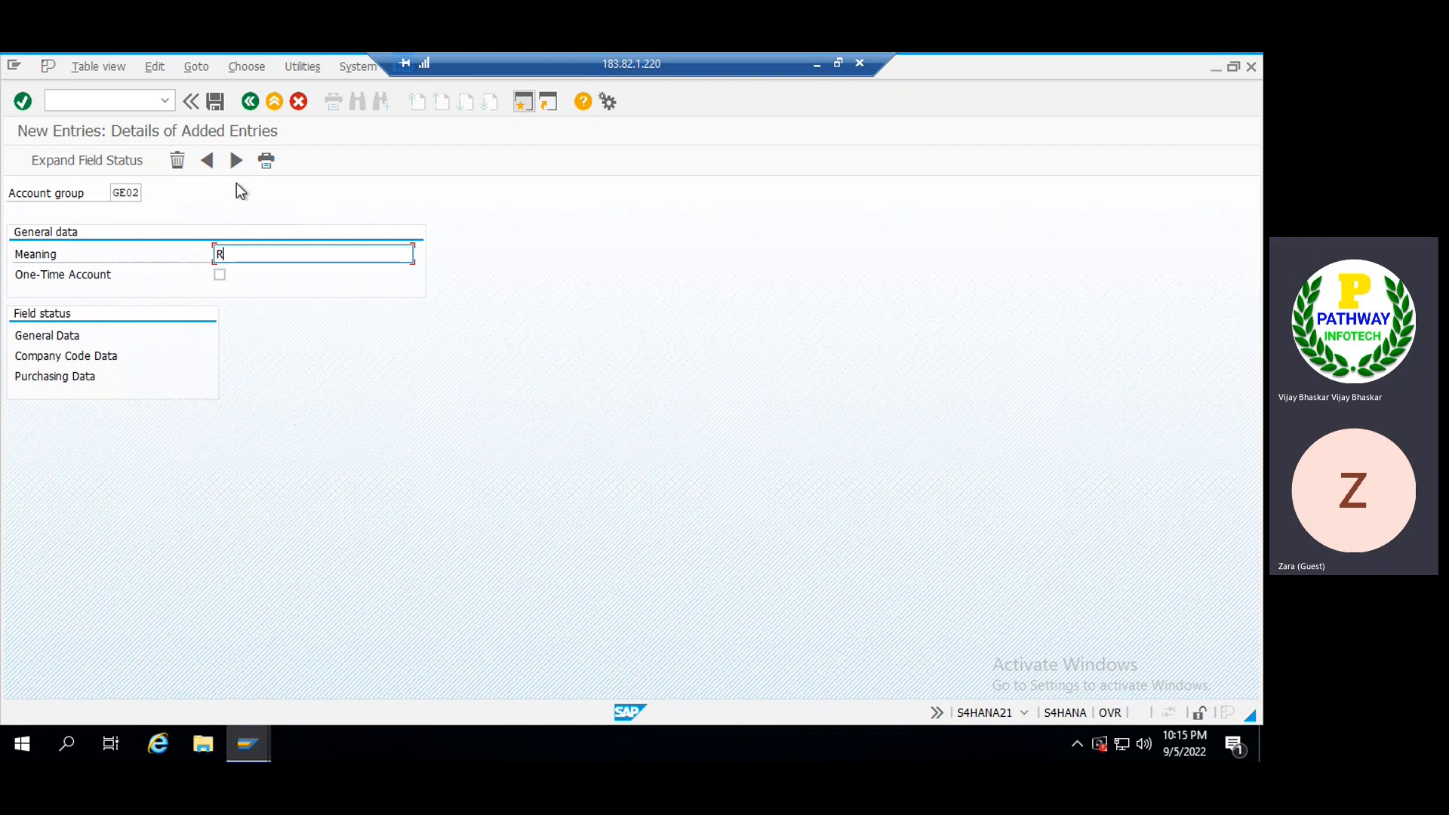
pyautogui.write('M Sup')
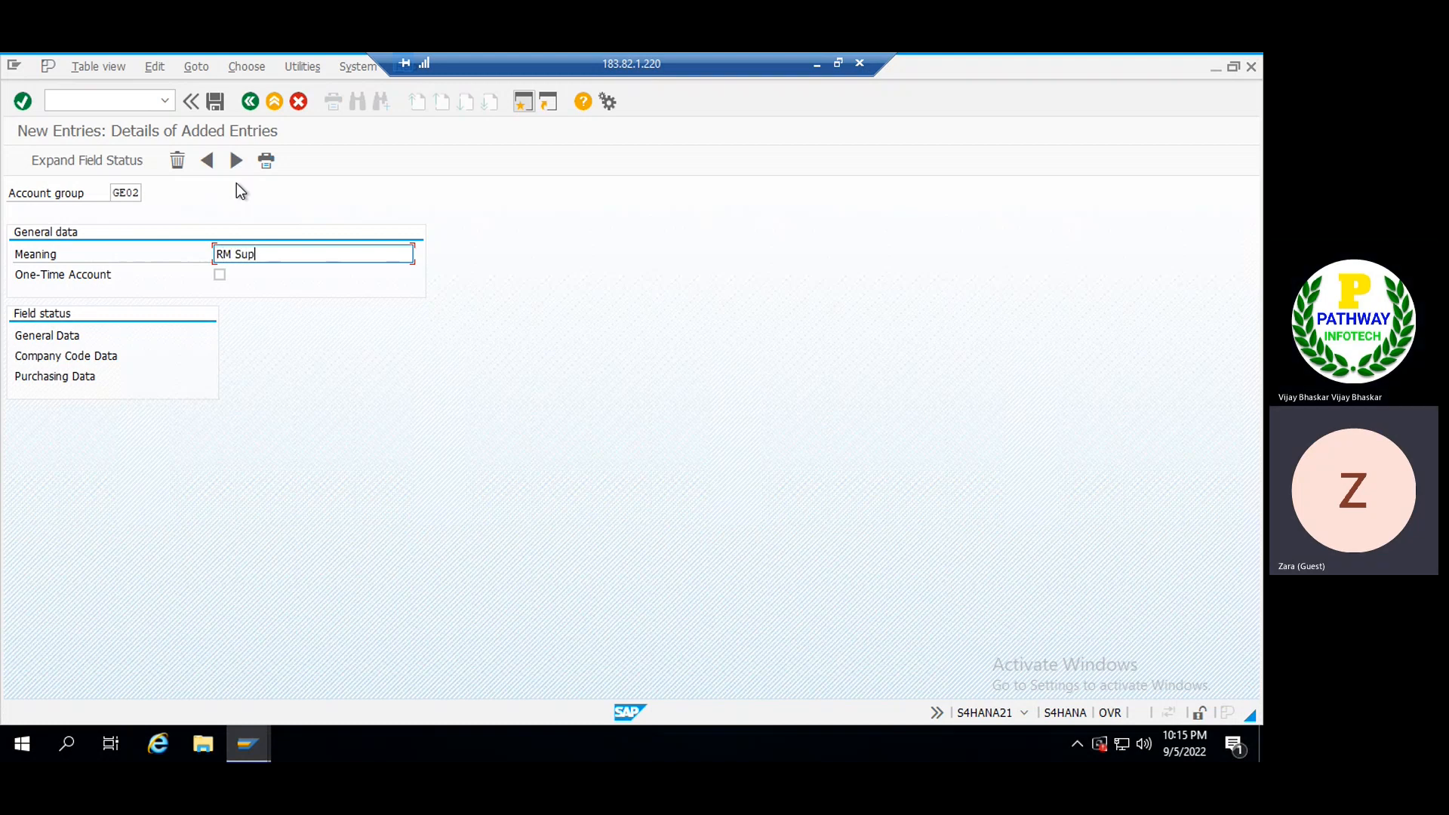
pyautogui.write('pliers')
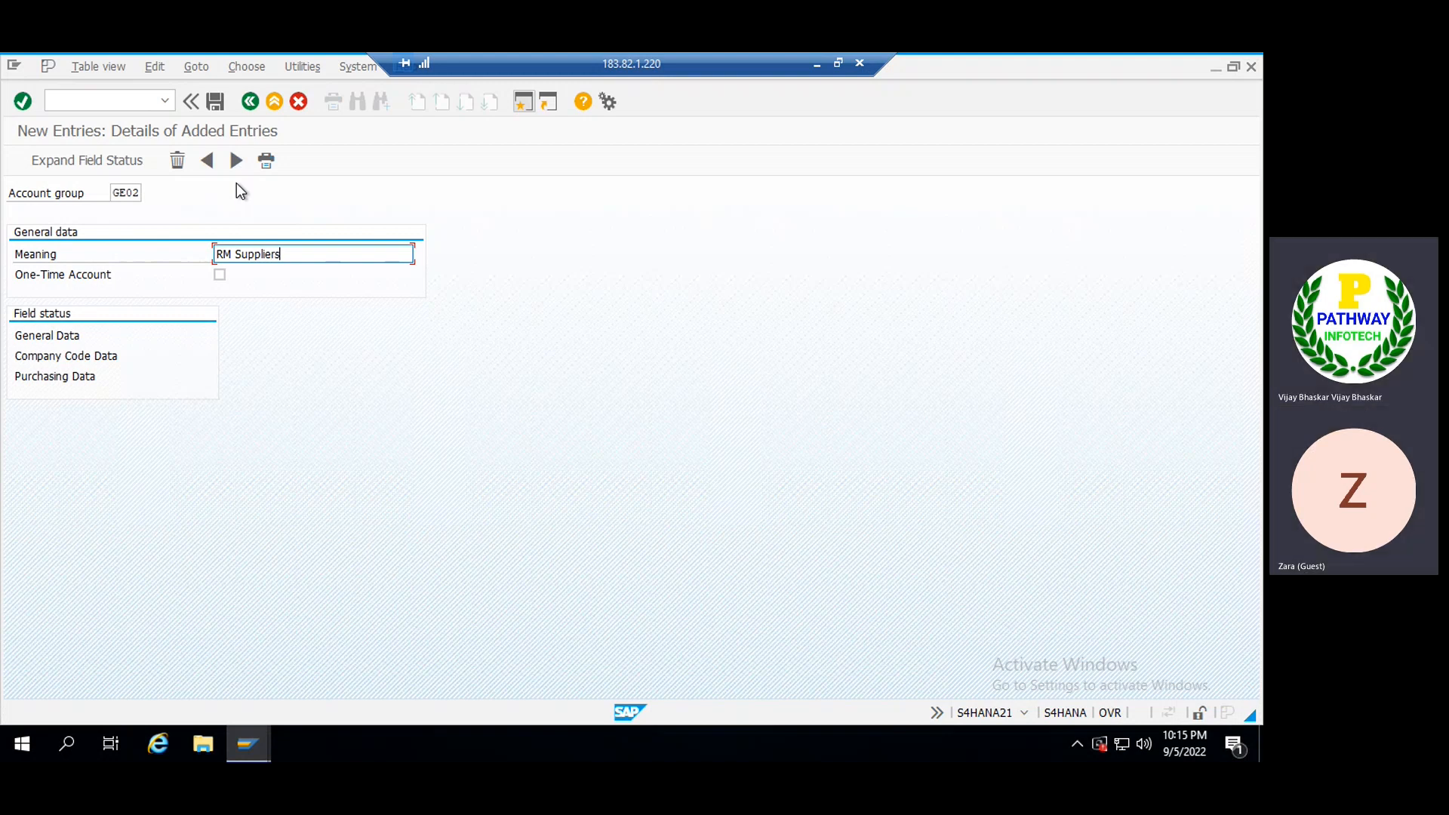
pyautogui.write('>Loaca')
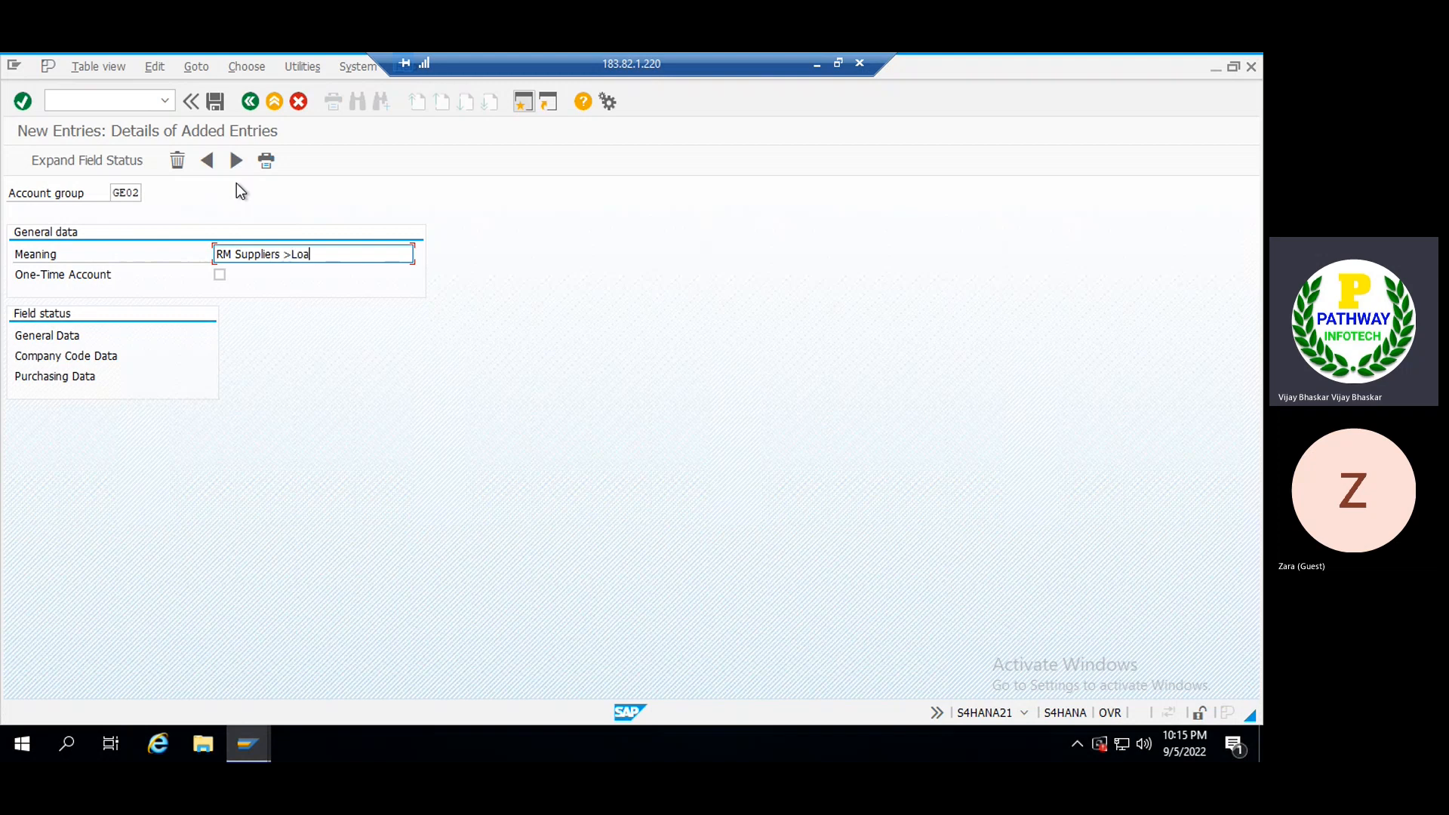
pyautogui.press('BackSpace')
pyautogui.press('BackSpace')
pyautogui.press('BackSpace')
pyautogui.press('BackSpace')
pyautogui.press('BackSpace')
pyautogui.press('BackSpace')
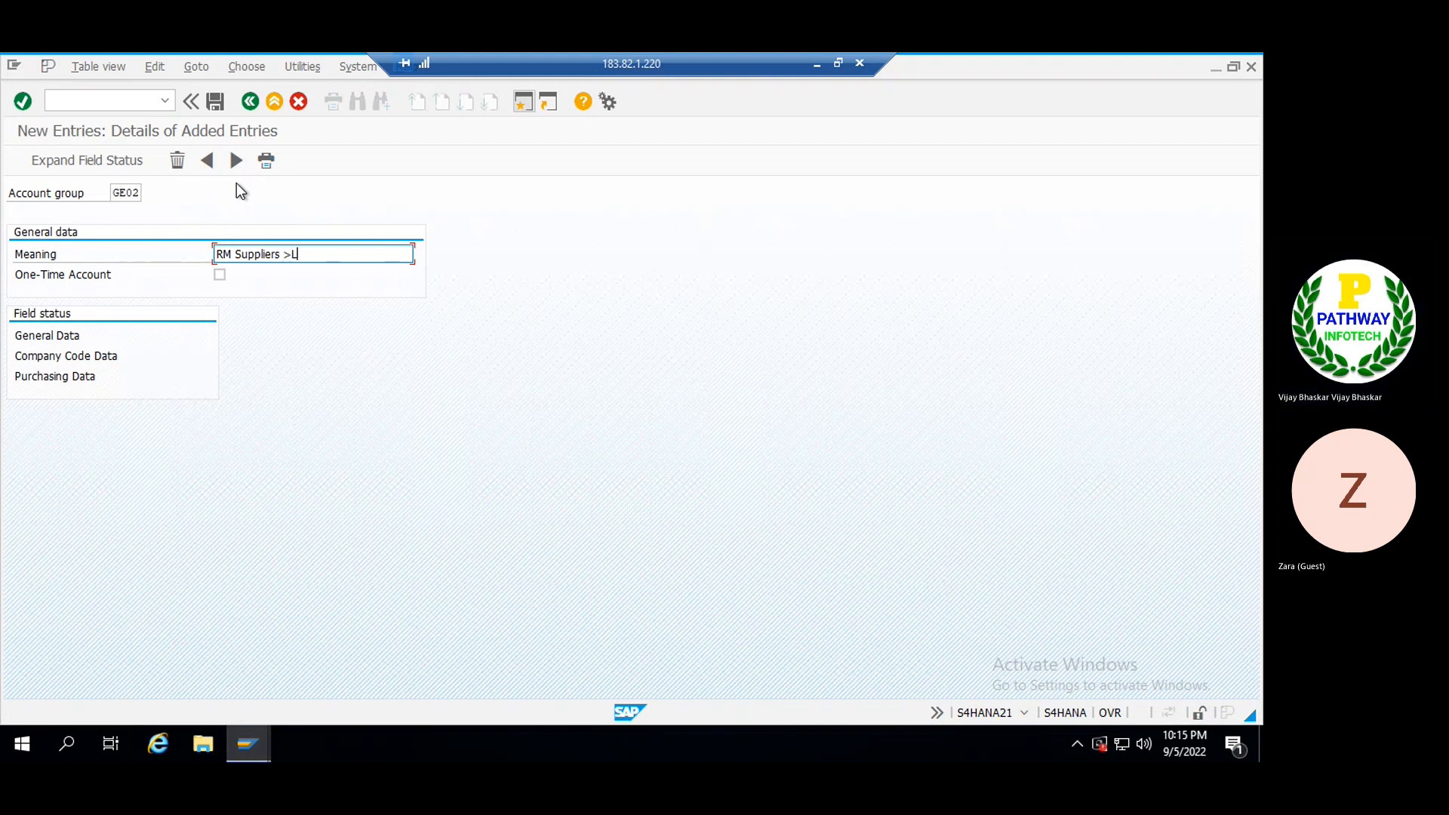
pyautogui.write('Loacl')
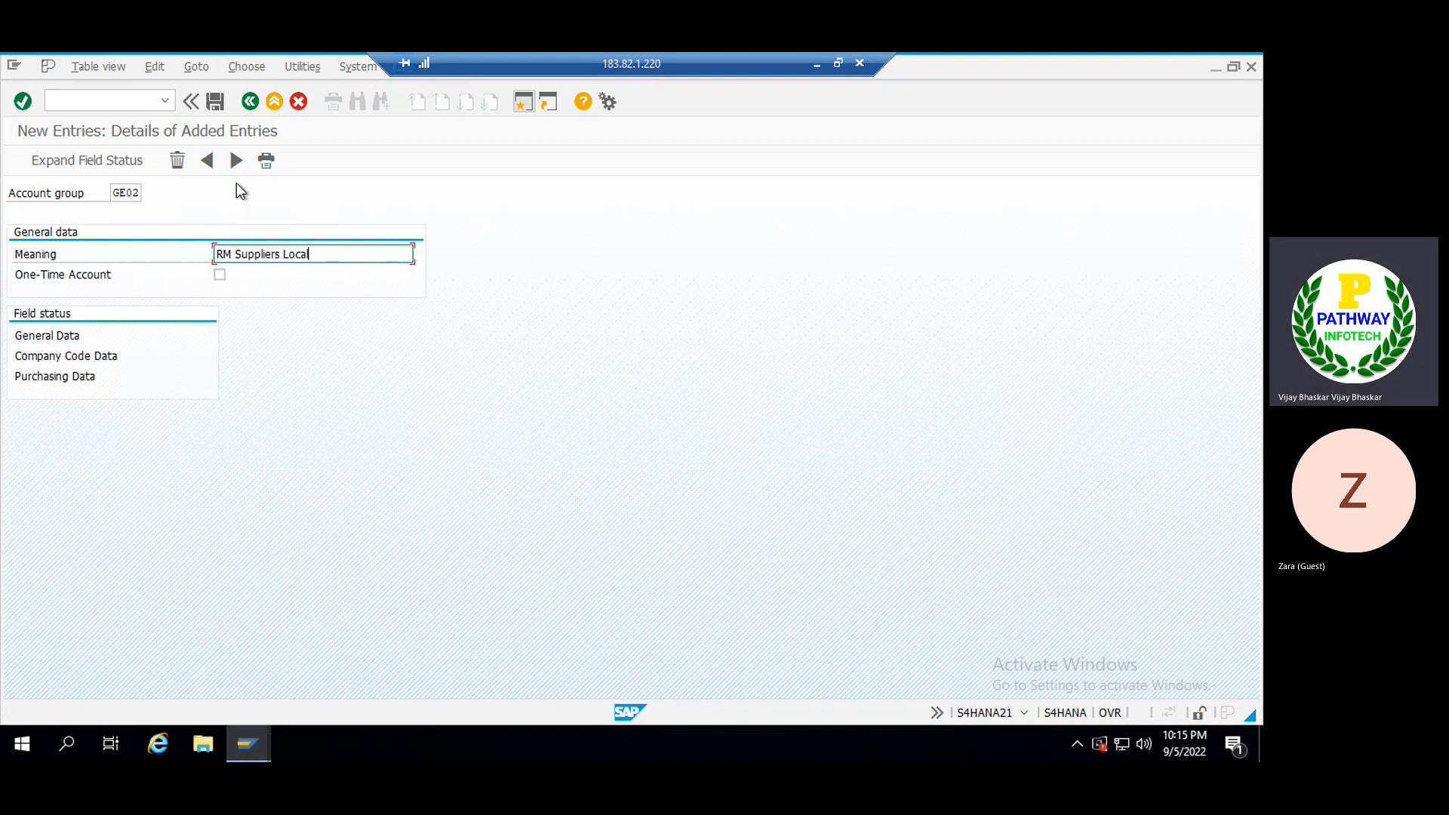
# - View GE02's Account management field status for company code data, save the account group, and return to the overview of added entries
pyautogui.doubleClick(85, 357)
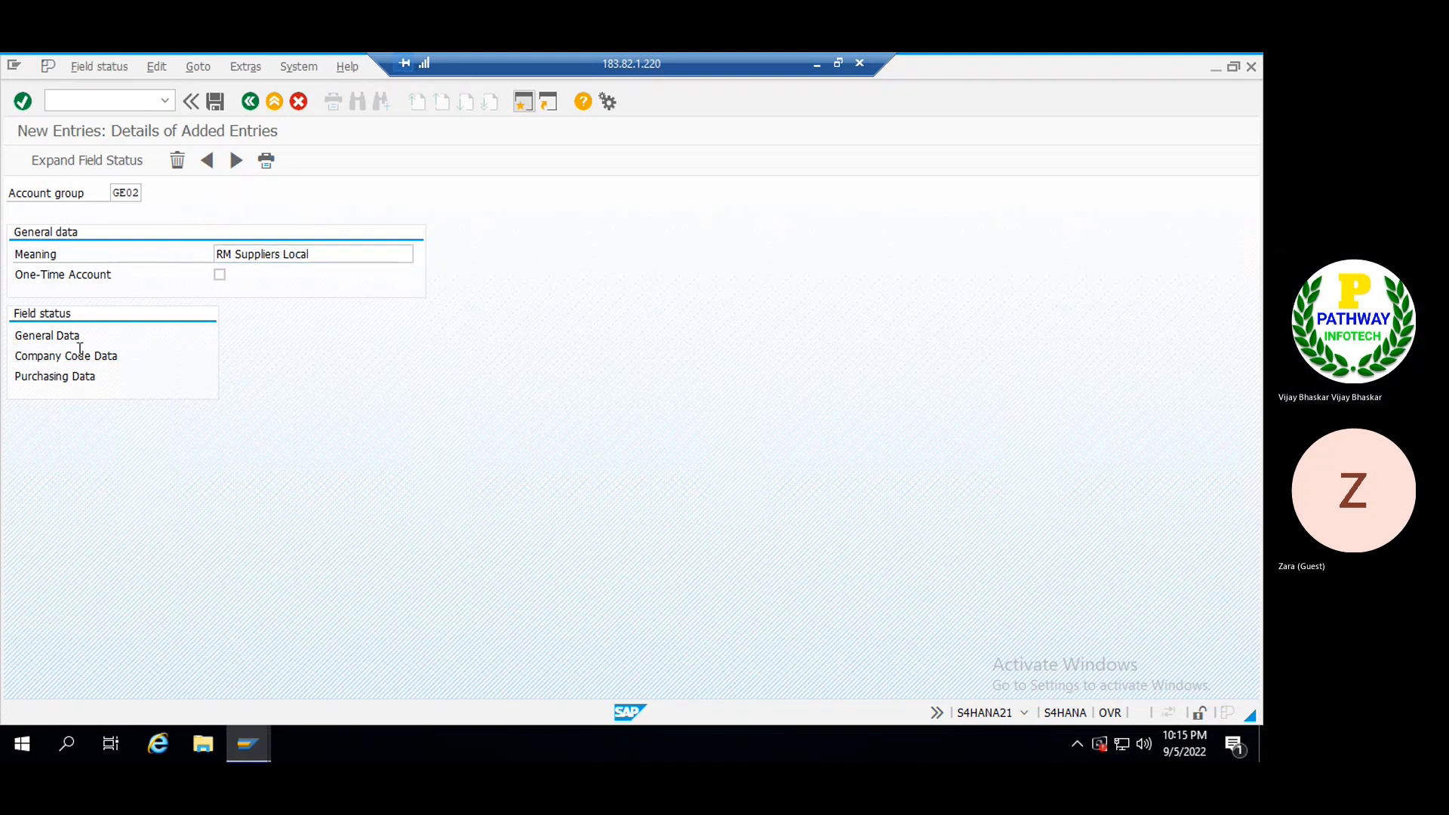
pyautogui.doubleClick(85, 315)
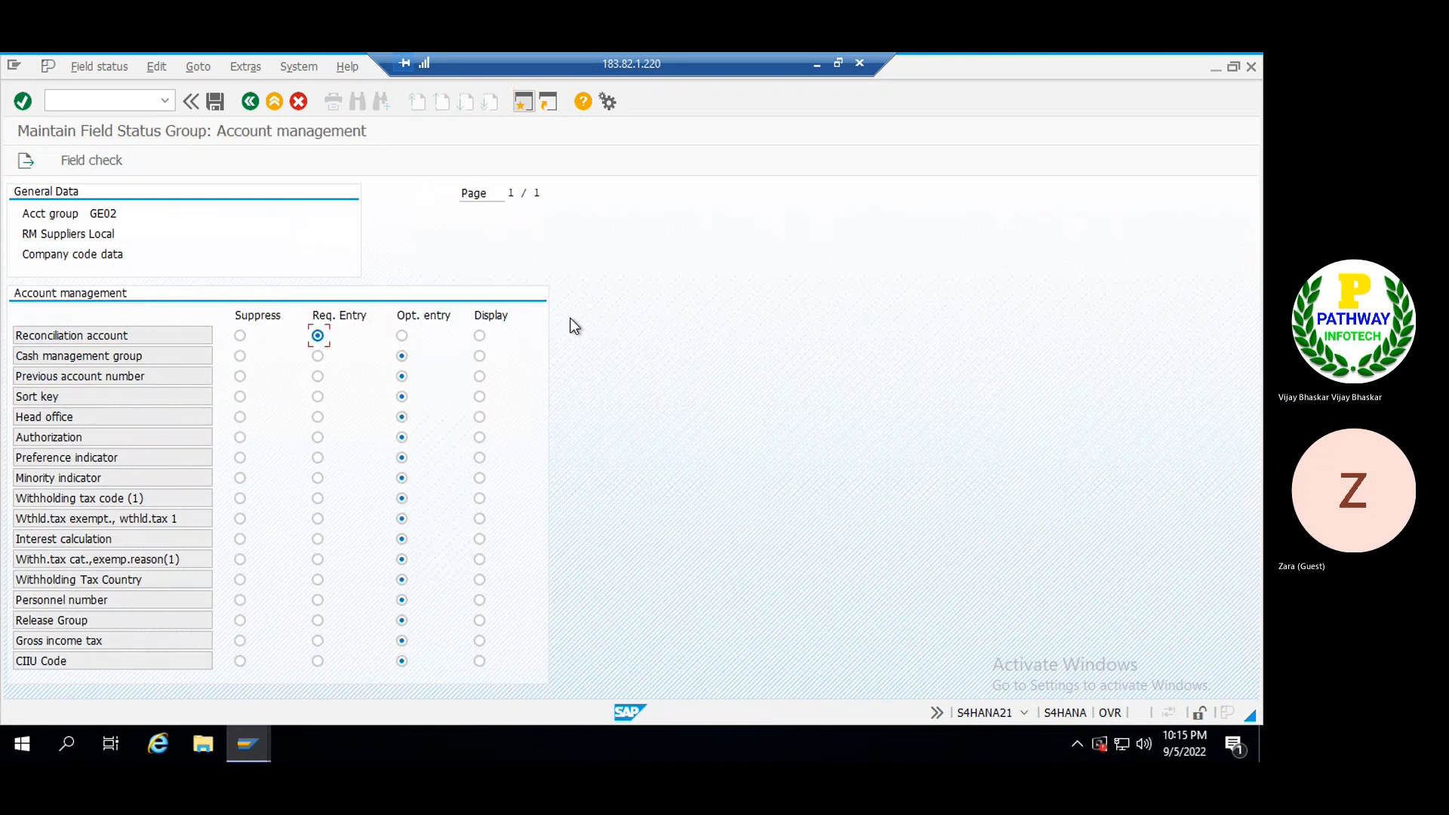
pyautogui.hotkey('ctrl', 's')
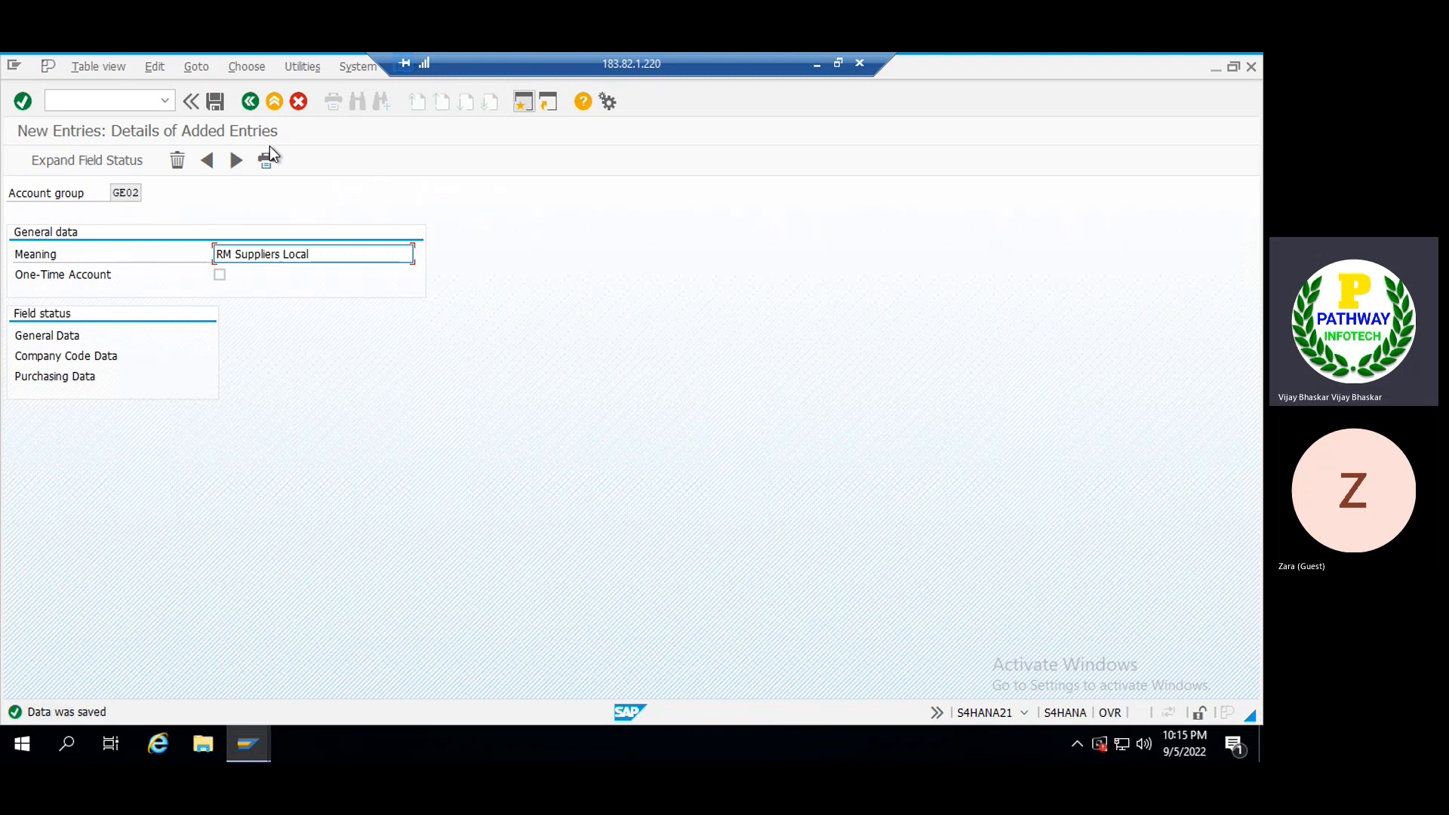
pyautogui.click(247, 102)
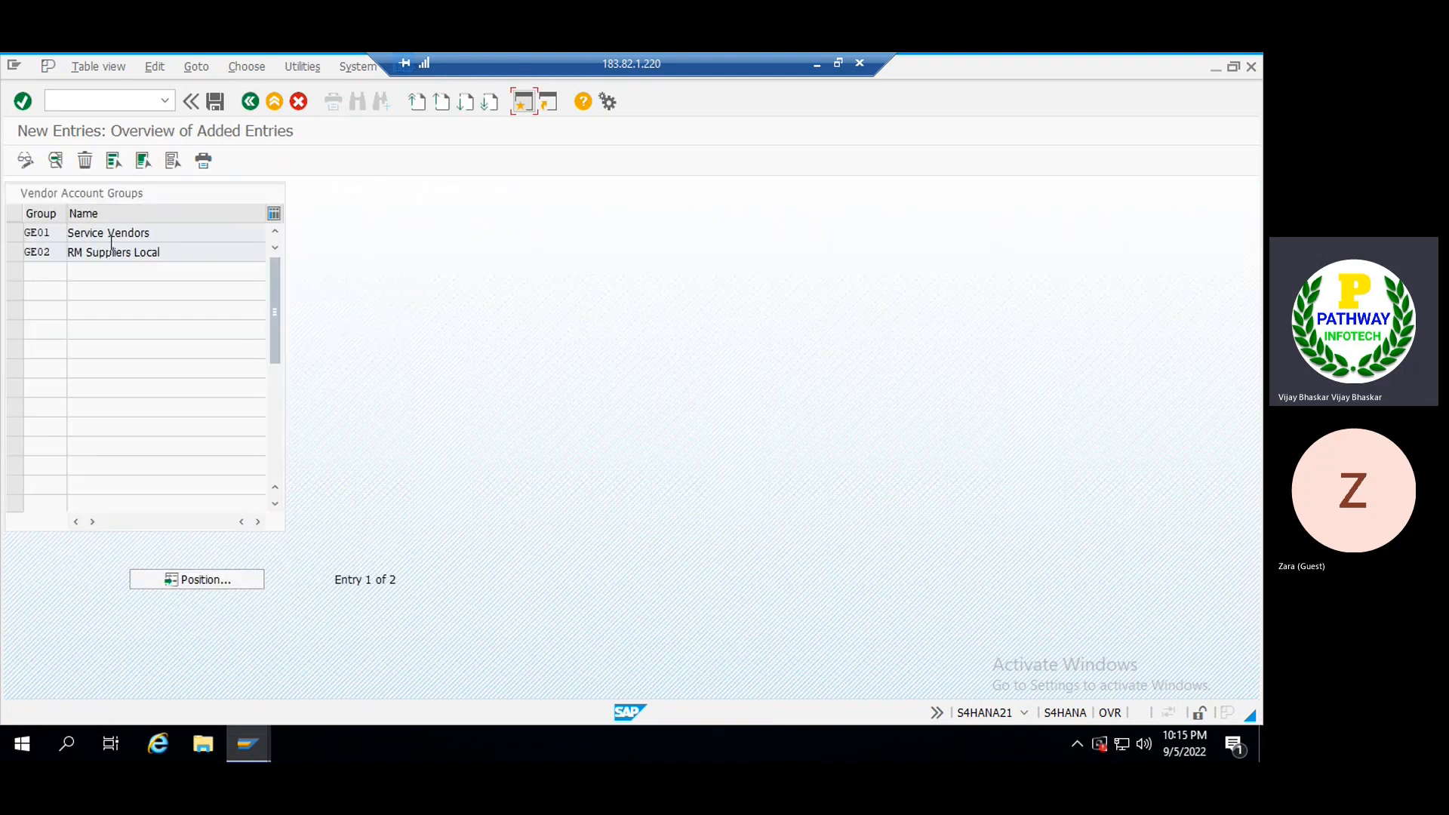
# - Save the overview of added vendor account groups containing GE01 and GE02
pyautogui.click(17, 252)
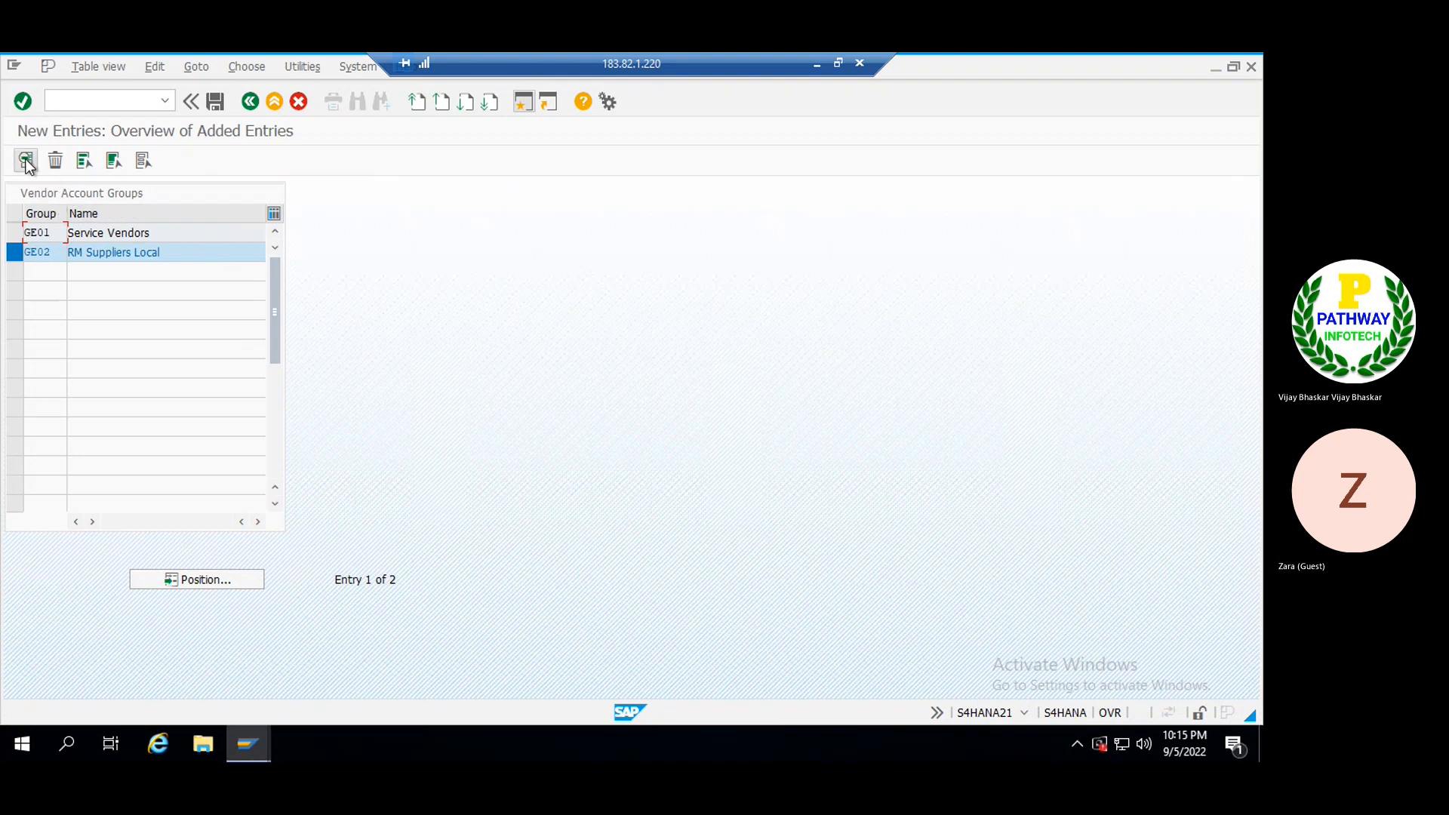
pyautogui.click(12, 251)
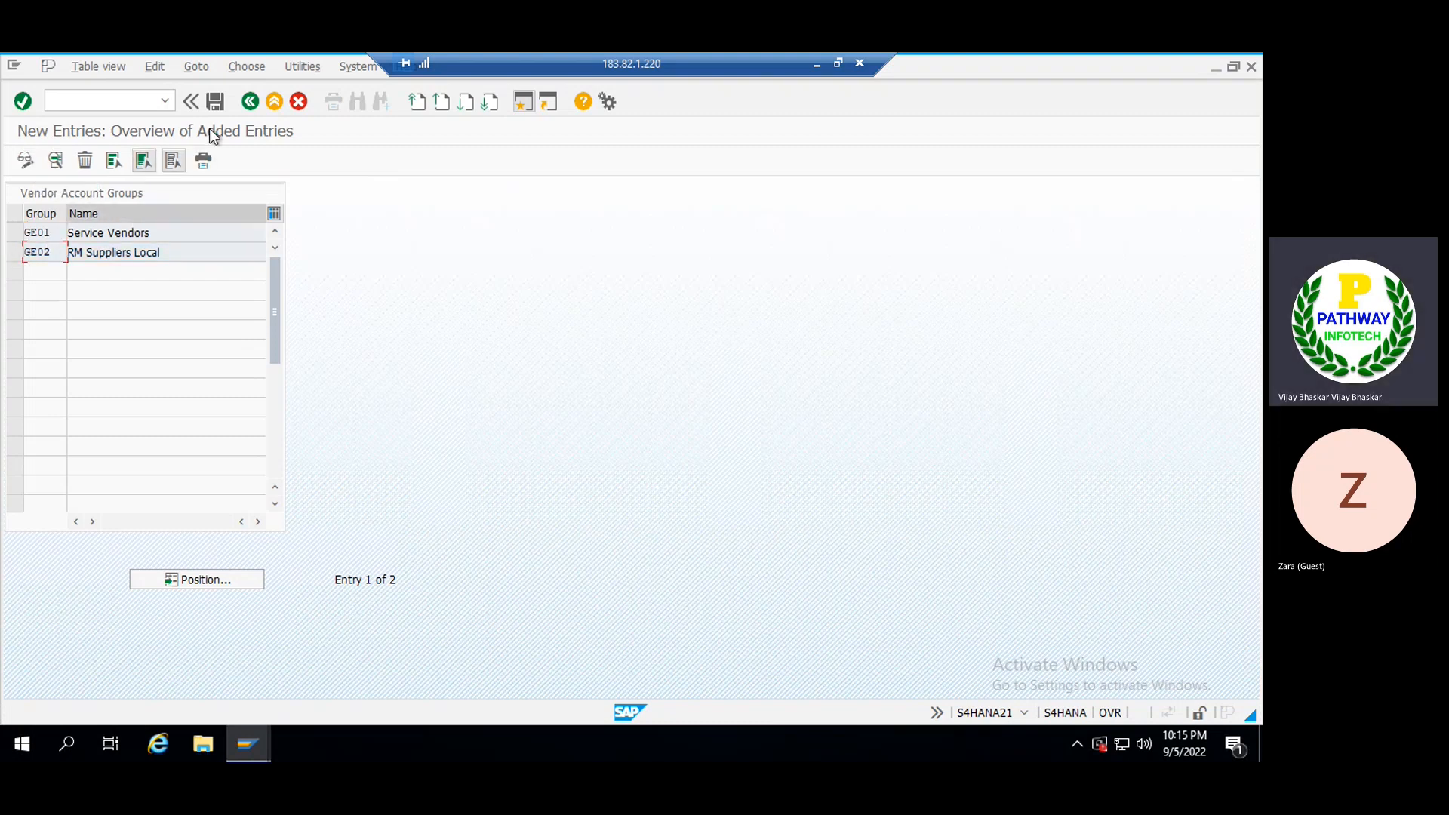
pyautogui.click(214, 104)
pyautogui.click(215, 104)
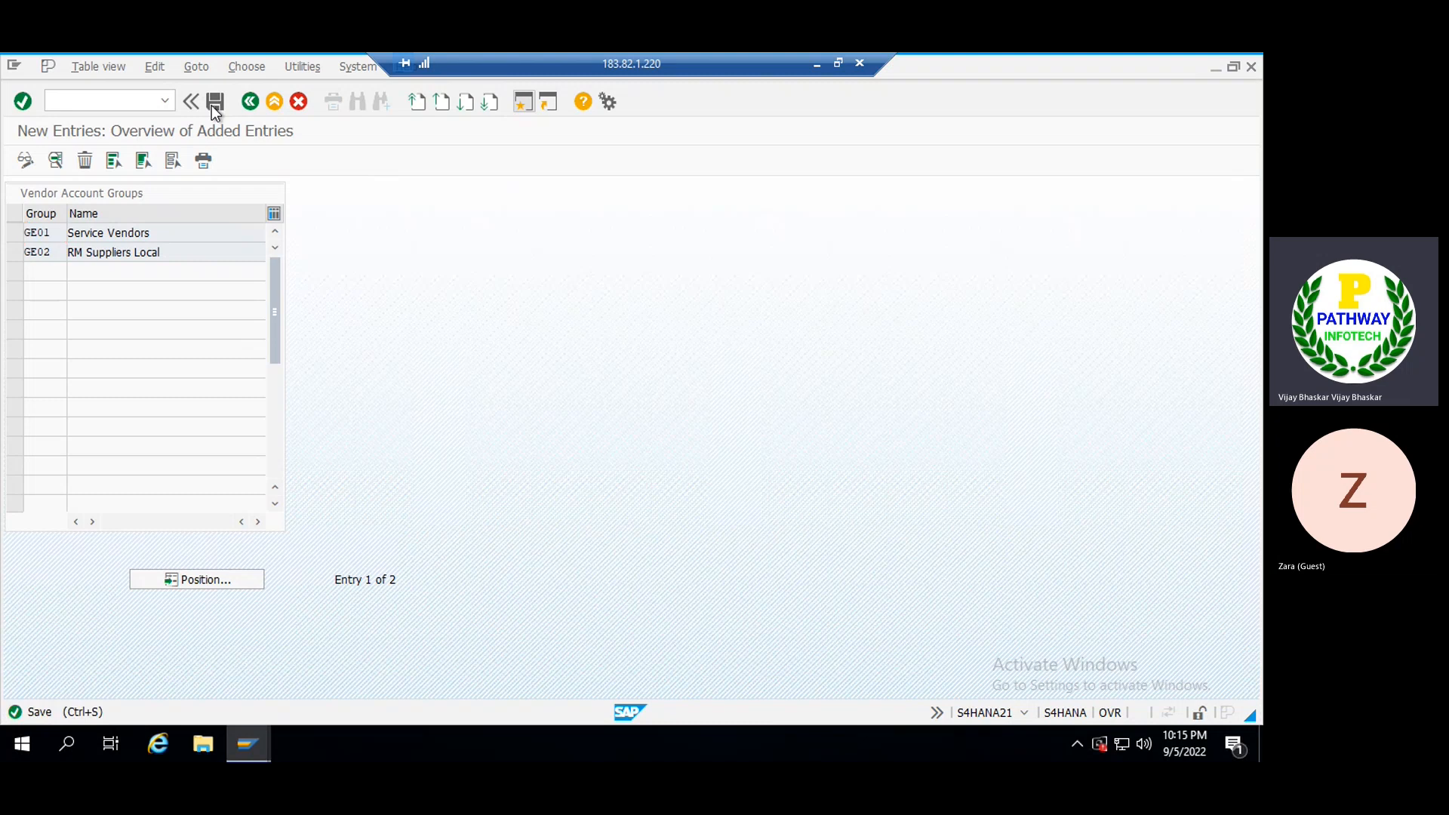
# - View the complete vendor account group list in display mode and return to the implementation guide
pyautogui.click(15, 252)
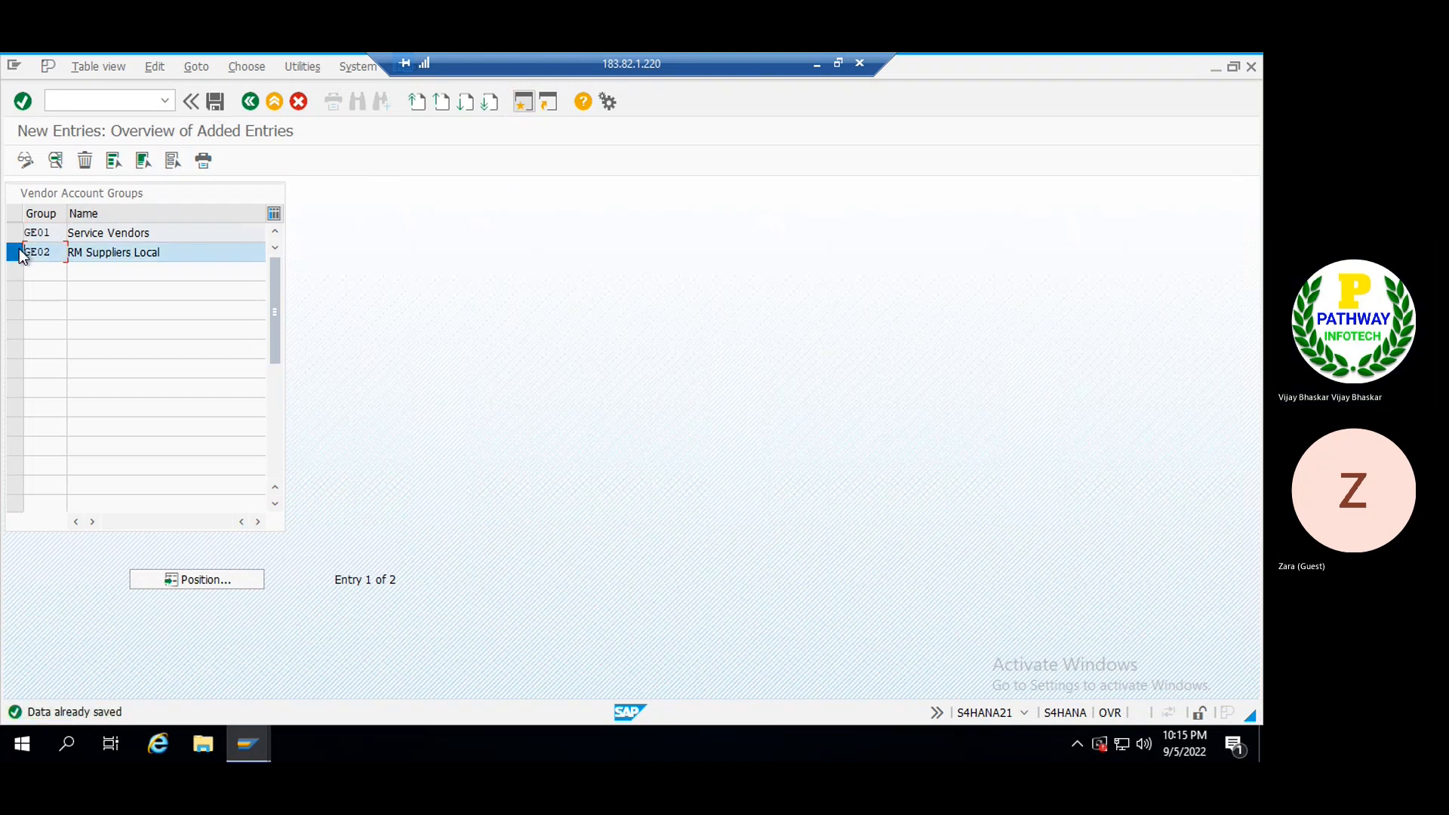
pyautogui.click(35, 166)
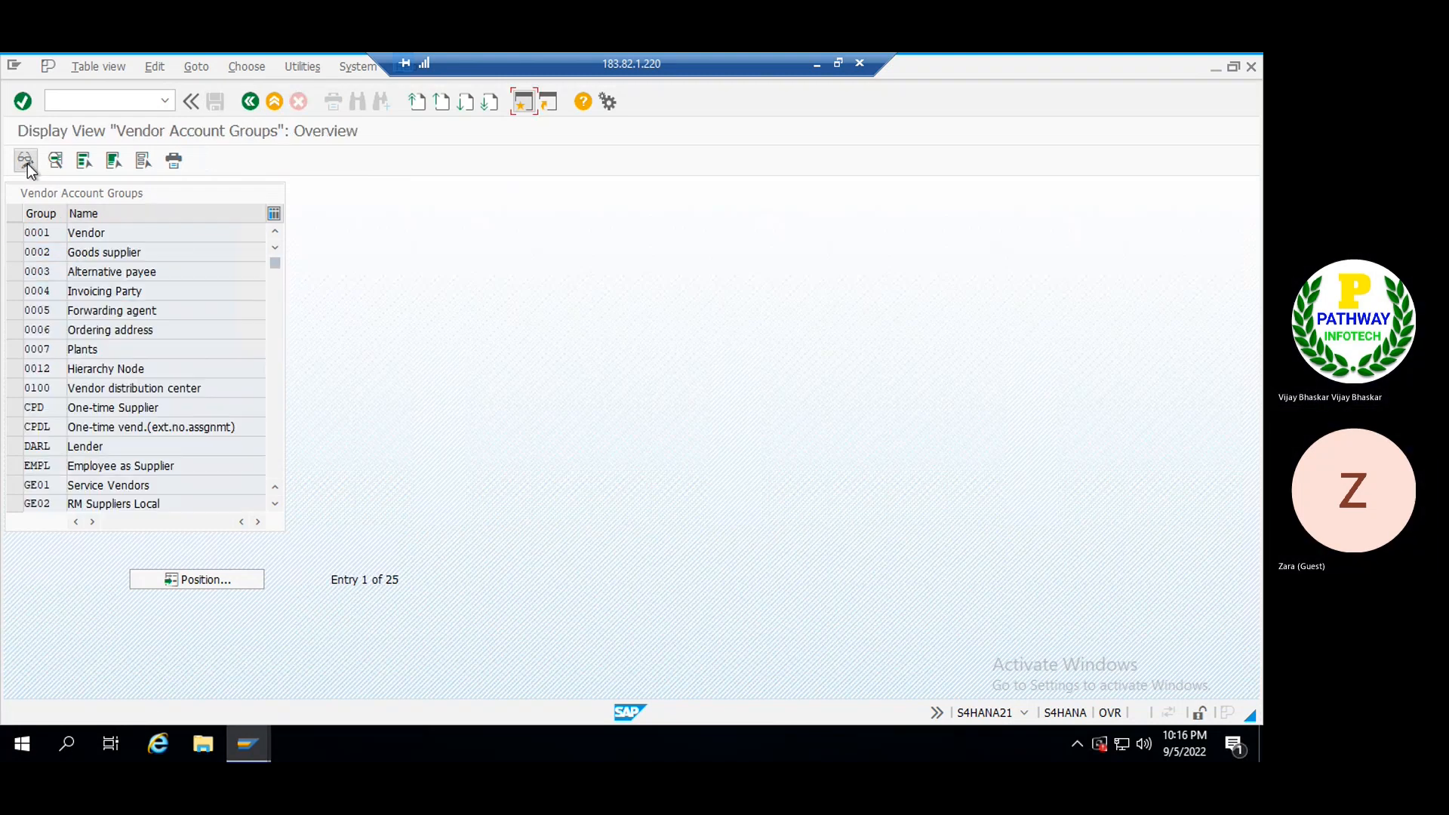
pyautogui.click(15, 486)
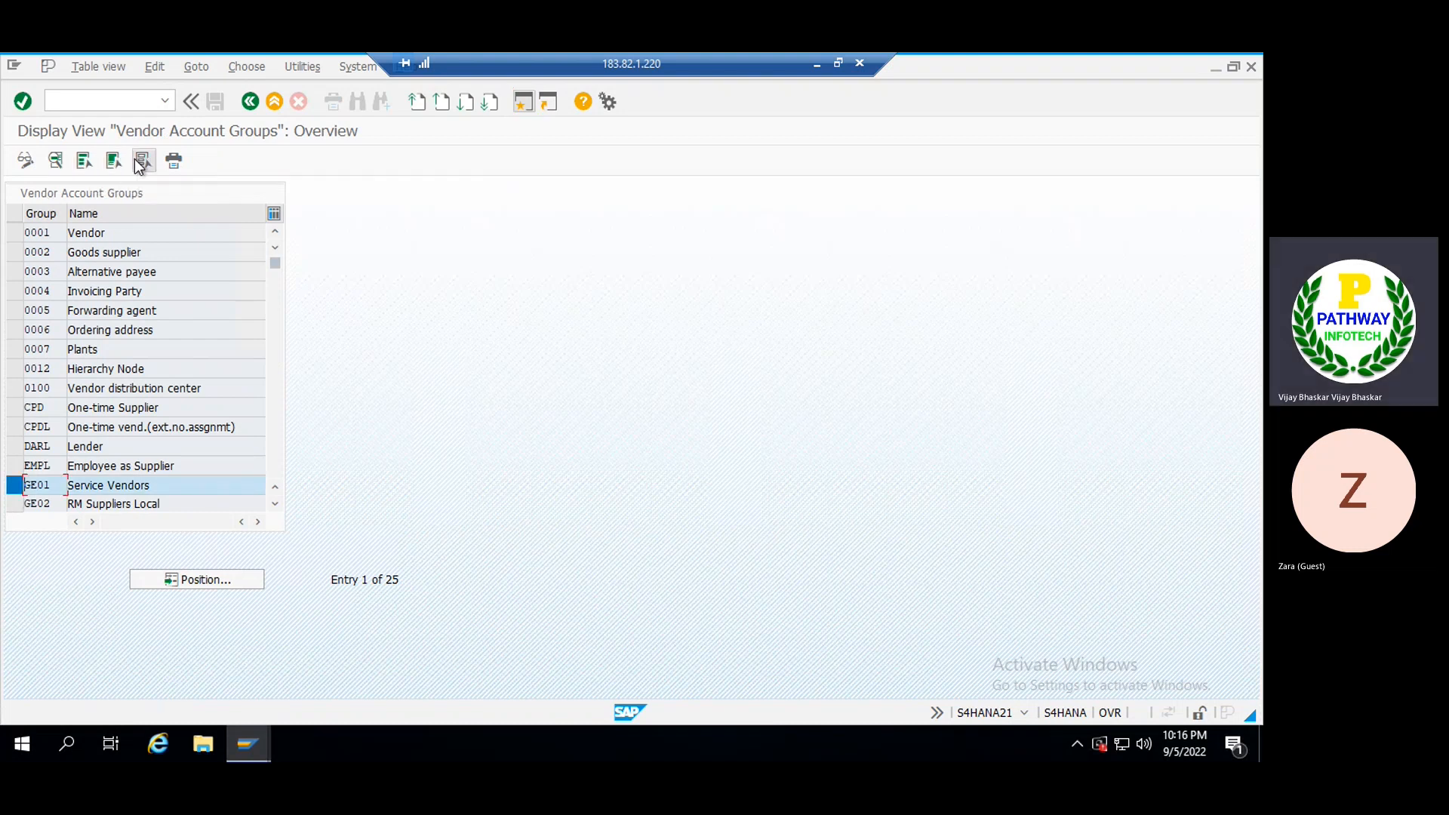
pyautogui.click(250, 102)
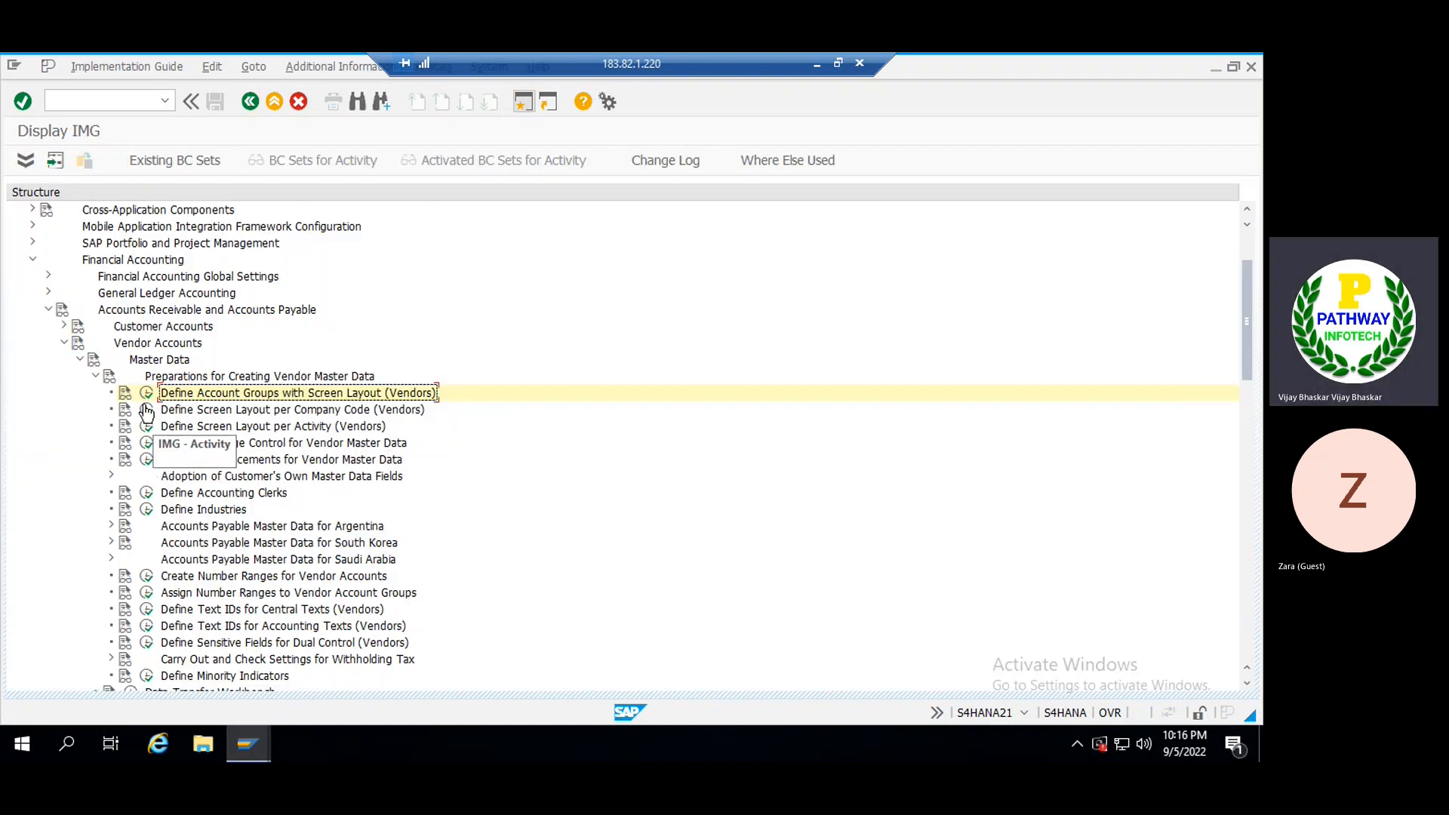
# - Reopen Define Account Groups with Screen Layout (Vendors) and copy account group GE01 to a new account group GE03
pyautogui.click(147, 392)
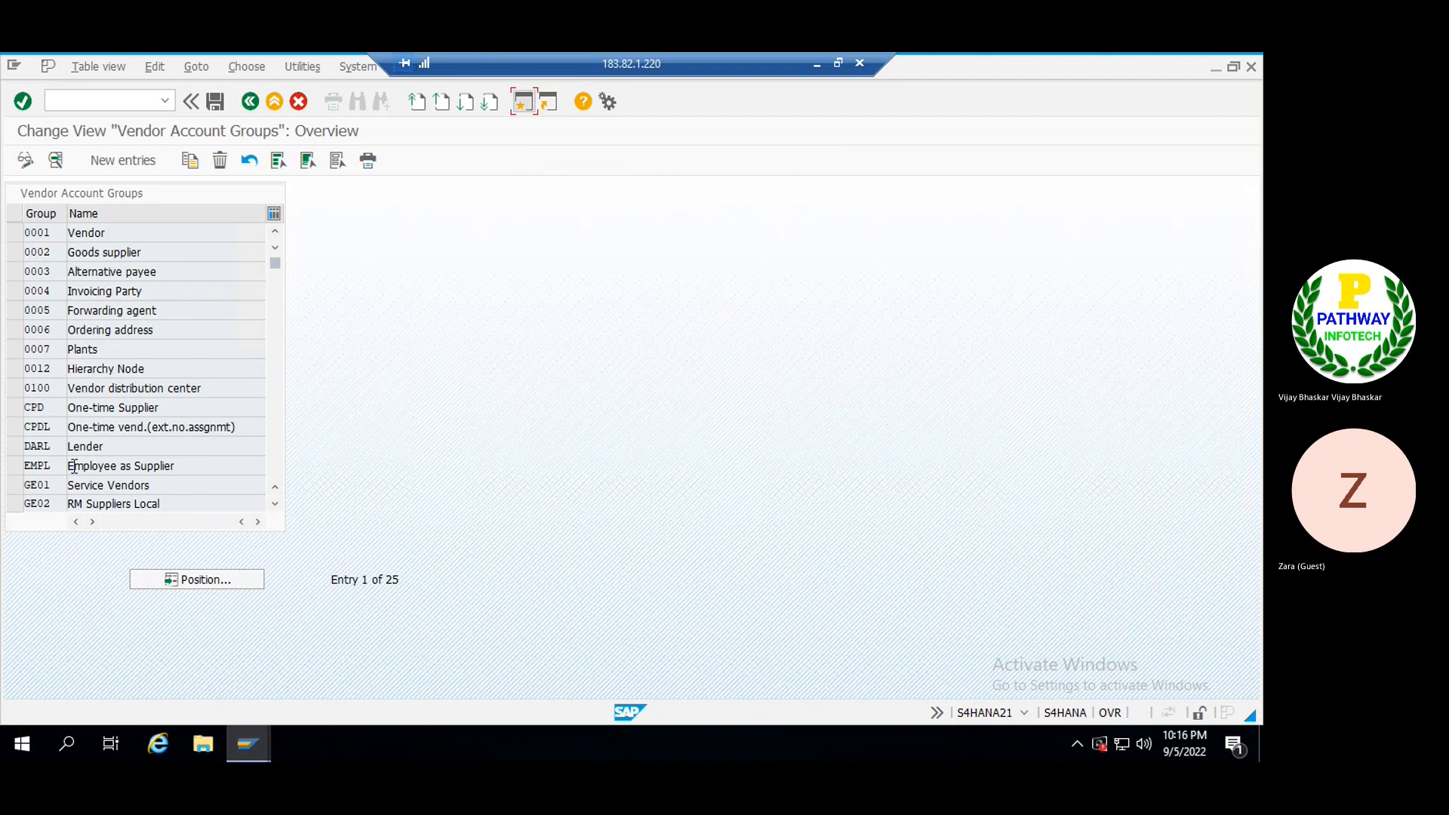
pyautogui.click(15, 485)
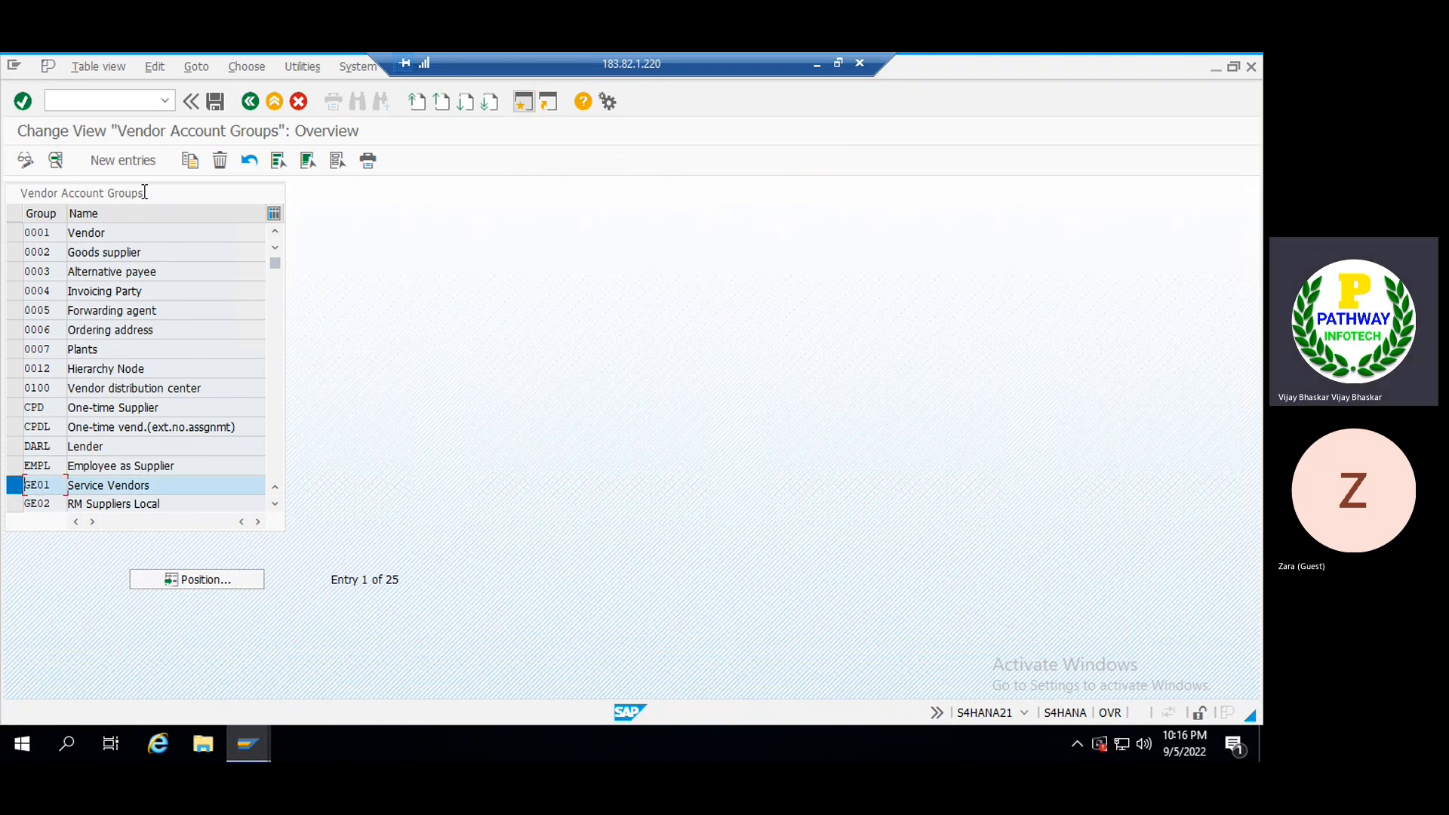
pyautogui.click(190, 160)
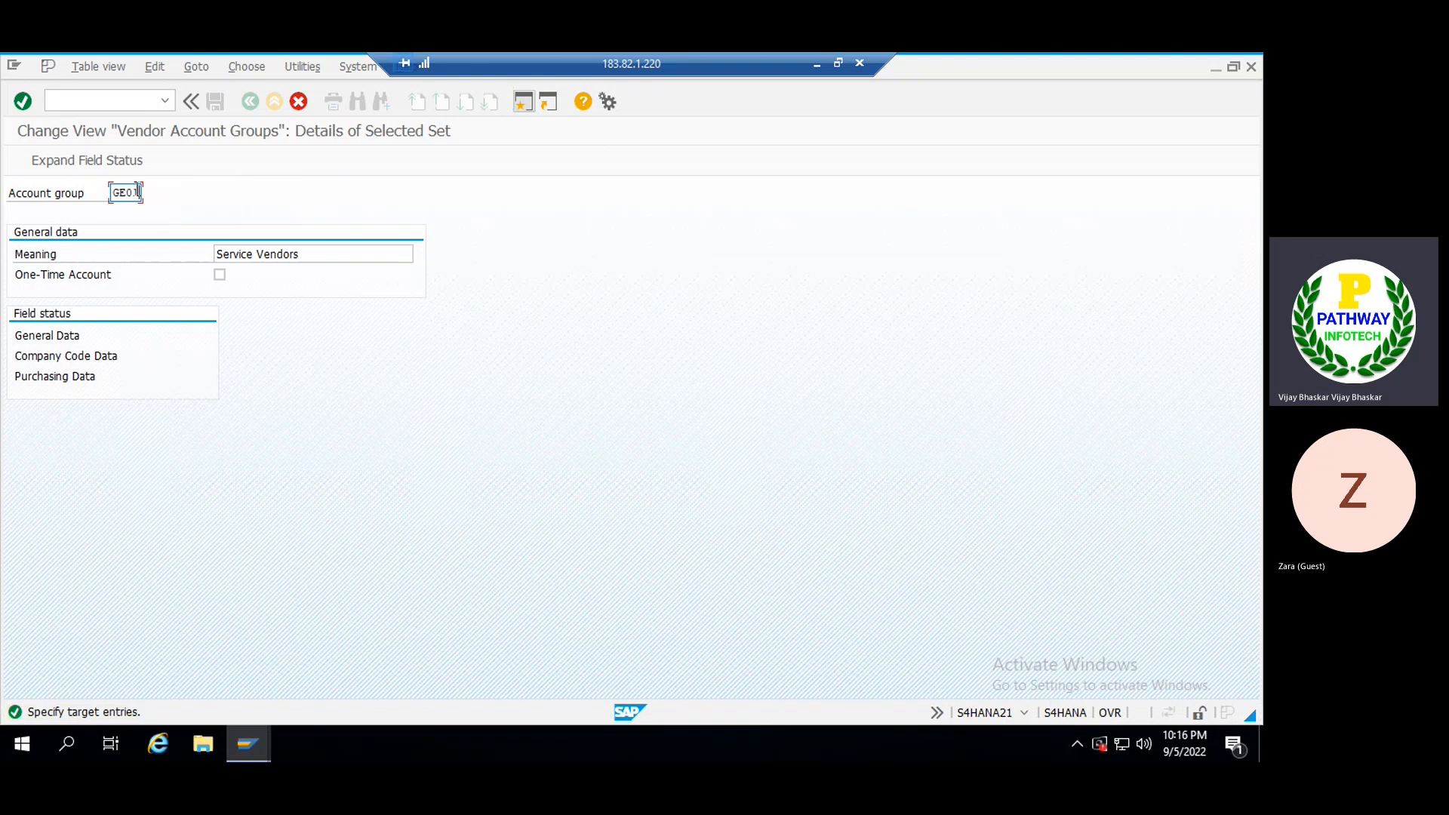
pyautogui.press('BackSpace')
pyautogui.write('3')
pyautogui.press('Tab')
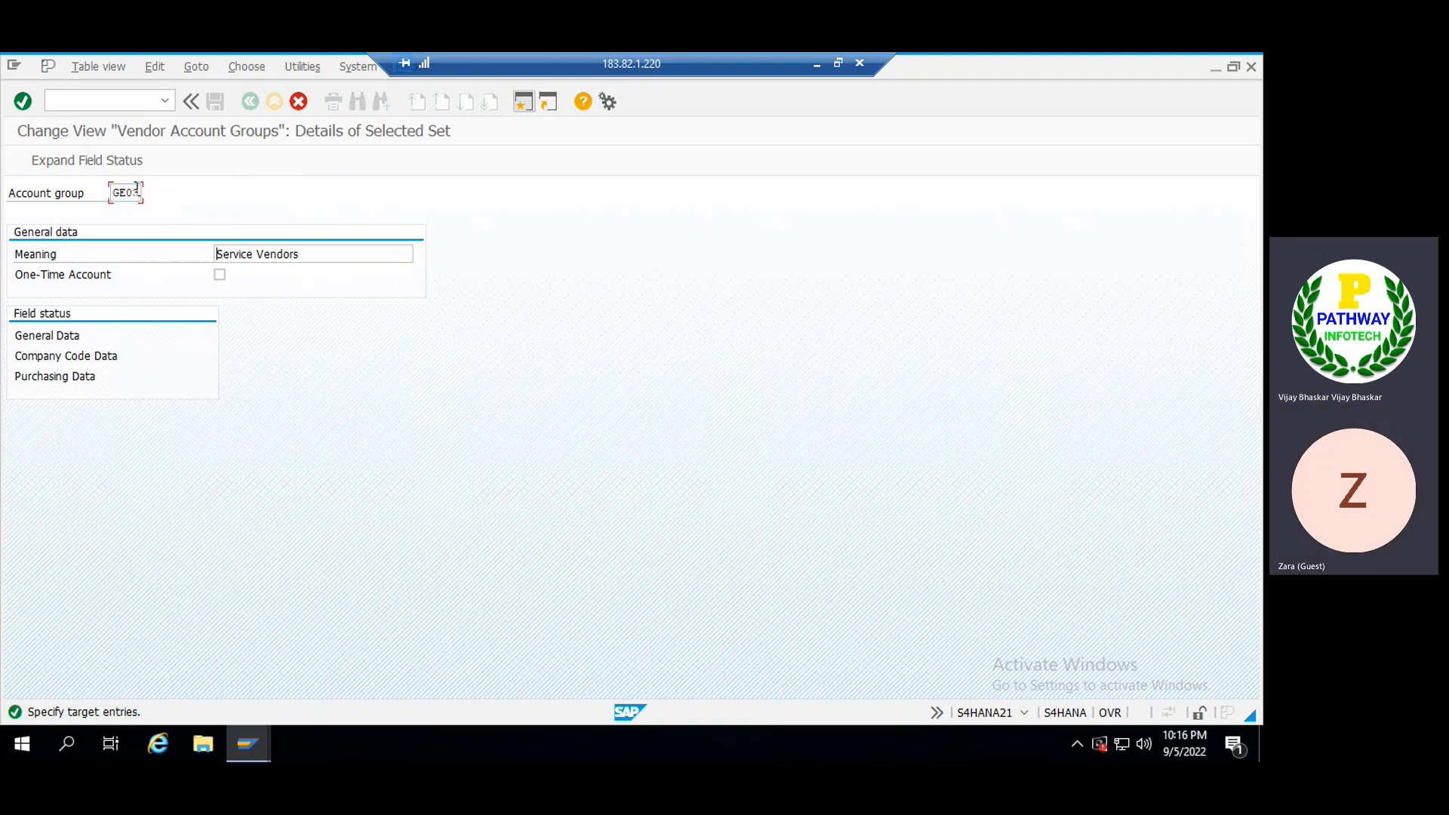
# - Replace the copied group's meaning with RM Suppliers International
pyautogui.press('Delete')
pyautogui.press('Delete')
pyautogui.press('Delete')
pyautogui.press('Delete')
pyautogui.press('Delete')
pyautogui.press('Delete')
pyautogui.press('Delete')
pyautogui.press('Delete')
pyautogui.press('Delete')
pyautogui.press('Delete')
pyautogui.press('Delete')
pyautogui.press('Delete')
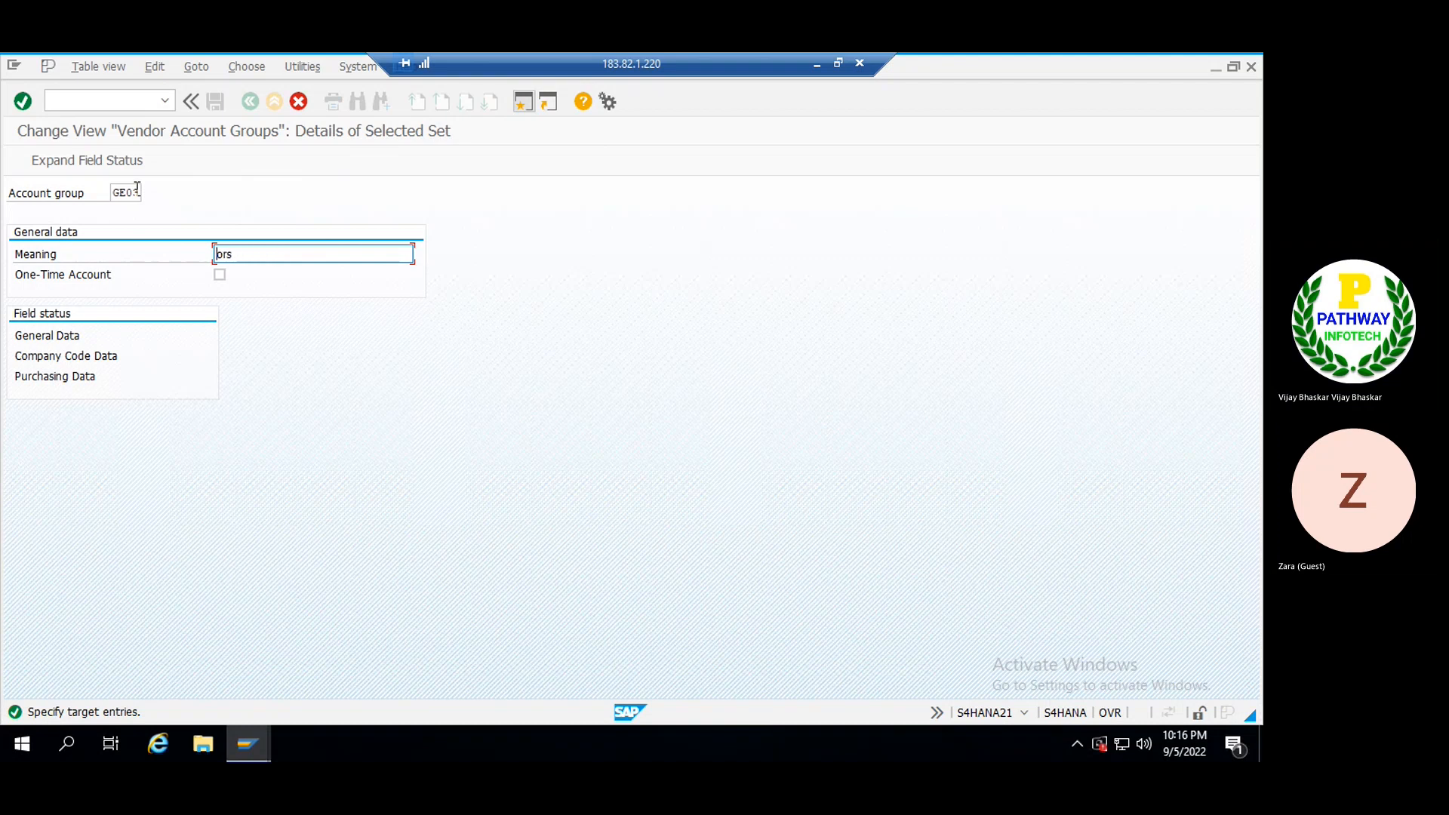
pyautogui.write('R')
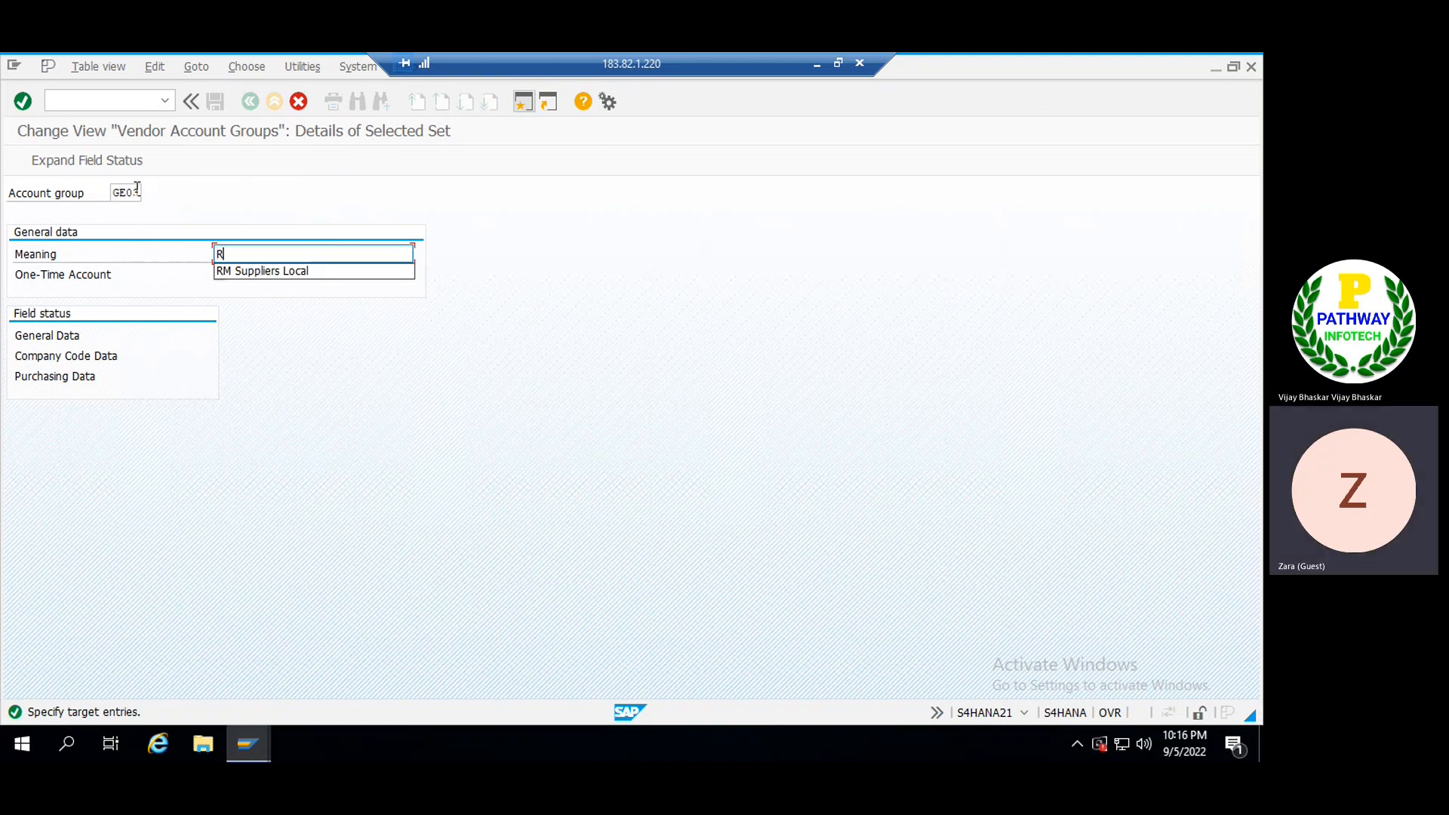
pyautogui.press('Down')
pyautogui.press('Return')
pyautogui.press('BackSpace')
pyautogui.press('BackSpace')
pyautogui.press('BackSpace')
pyautogui.press('BackSpace')
pyautogui.press('BackSpace')
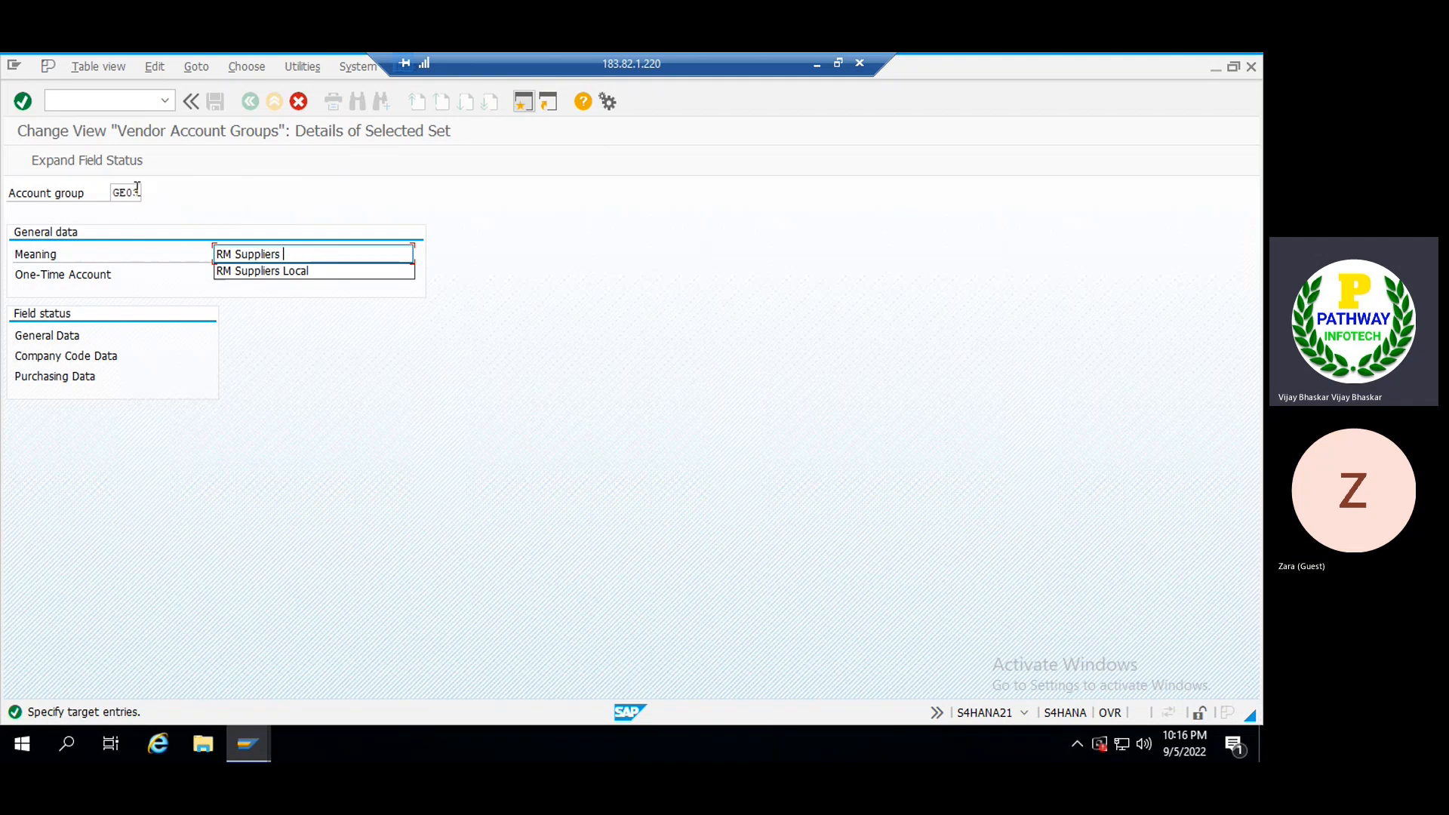
pyautogui.write('Internations')
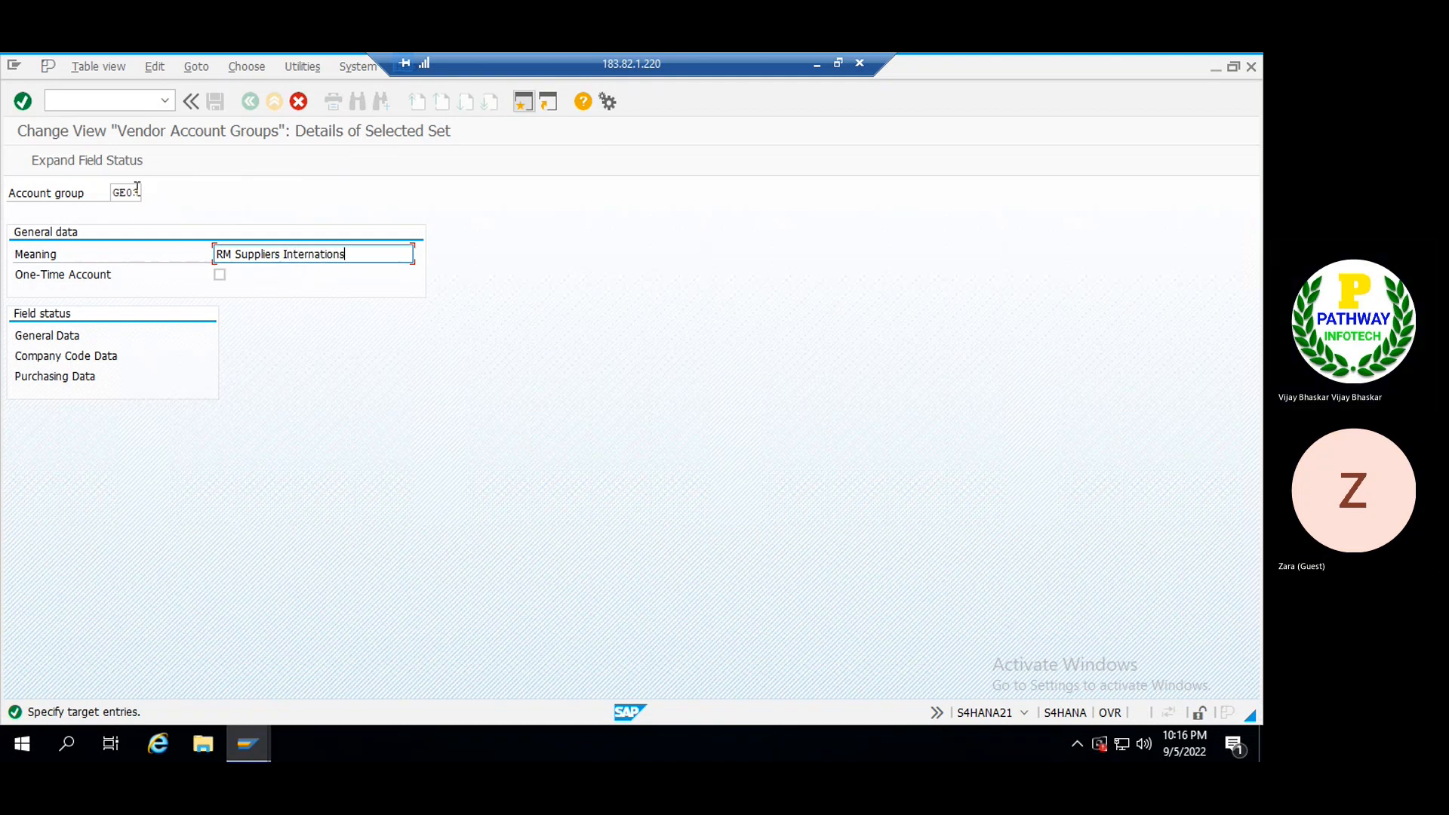
pyautogui.press('BackSpace')
pyautogui.write('al')
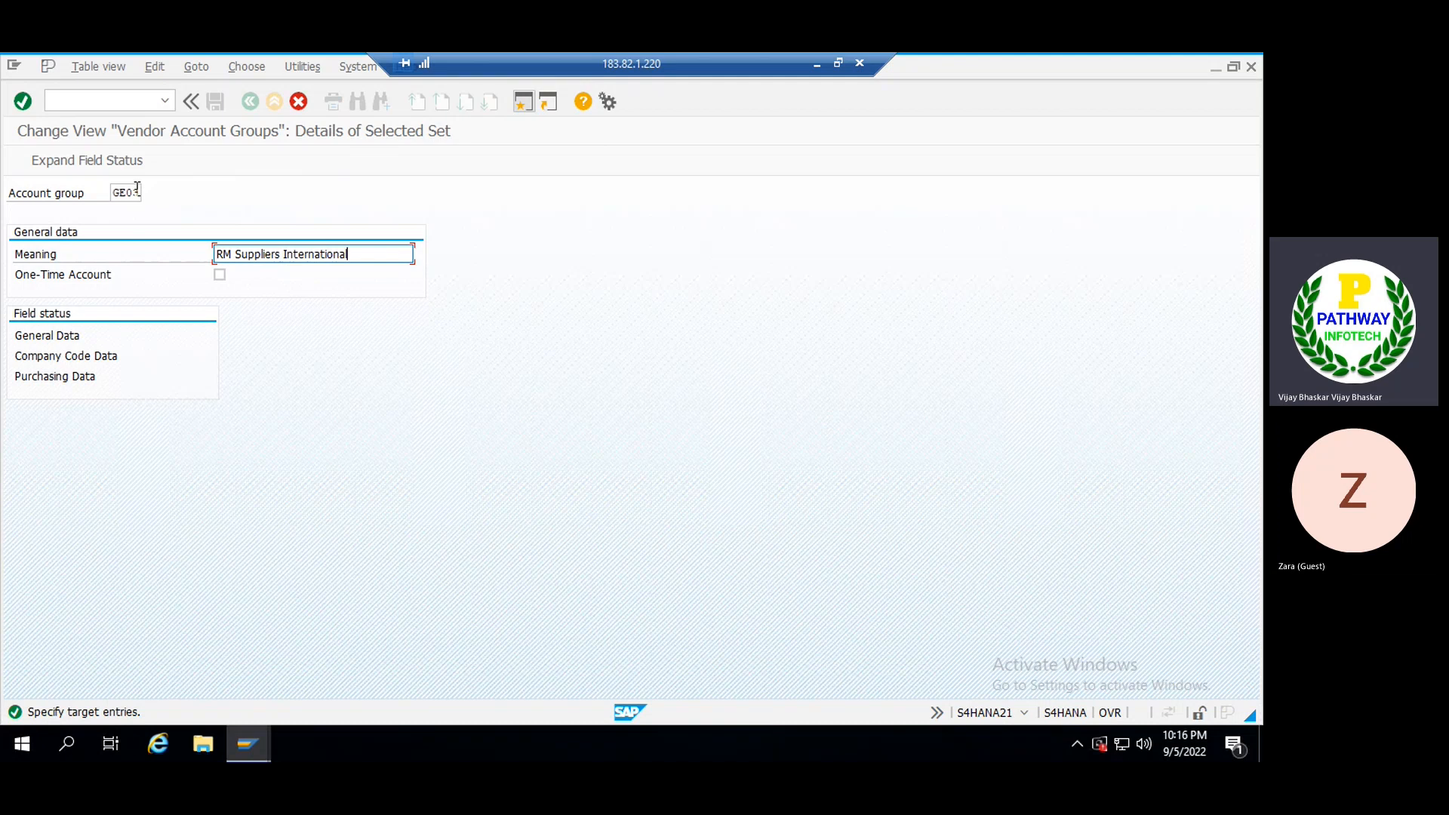
# - Confirm the copied account group GE03 and save it to customizing request S4HK901723, FI Basic Settings
pyautogui.press('Return')
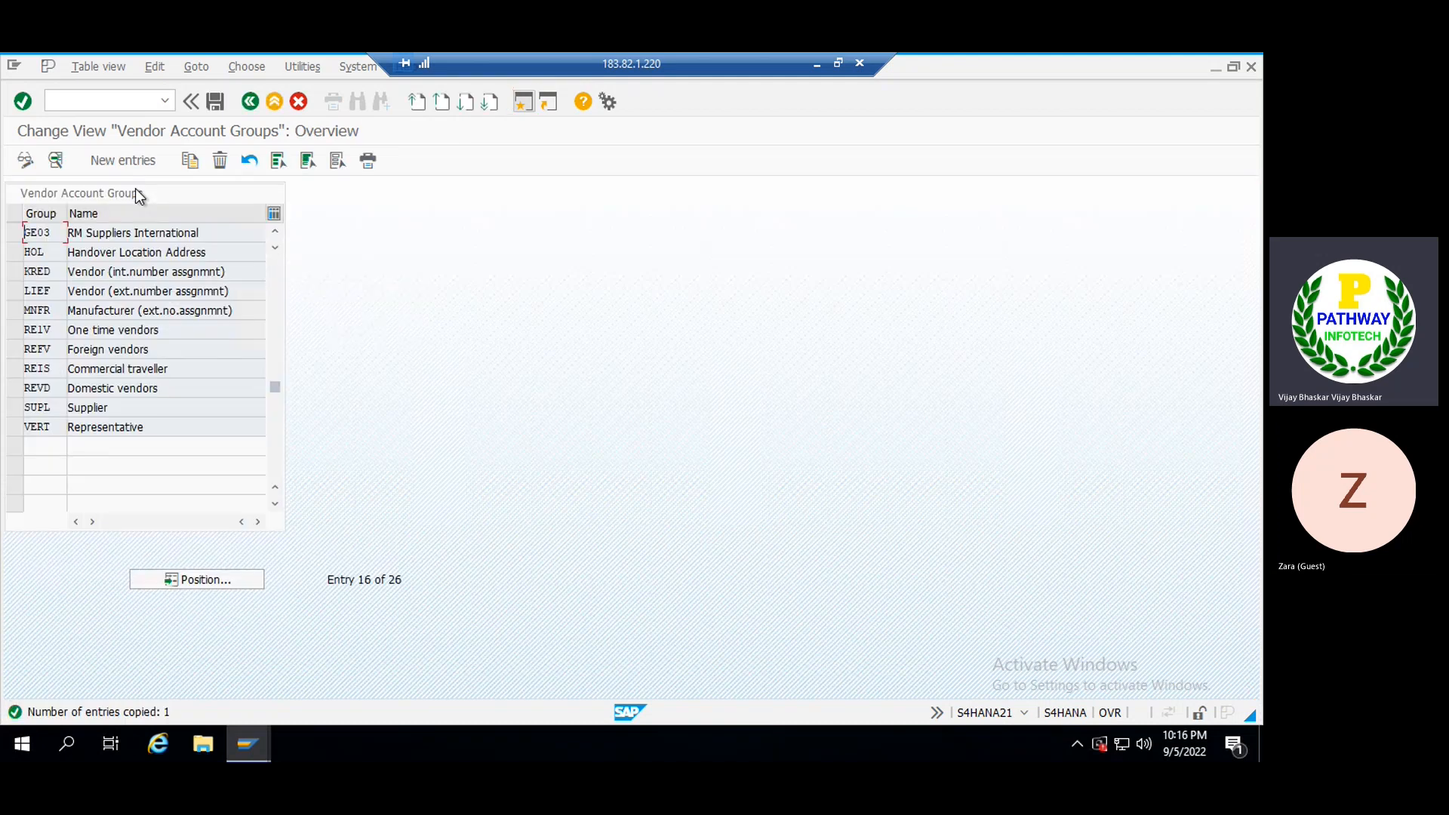
pyautogui.hotkey('ctrl', 's')
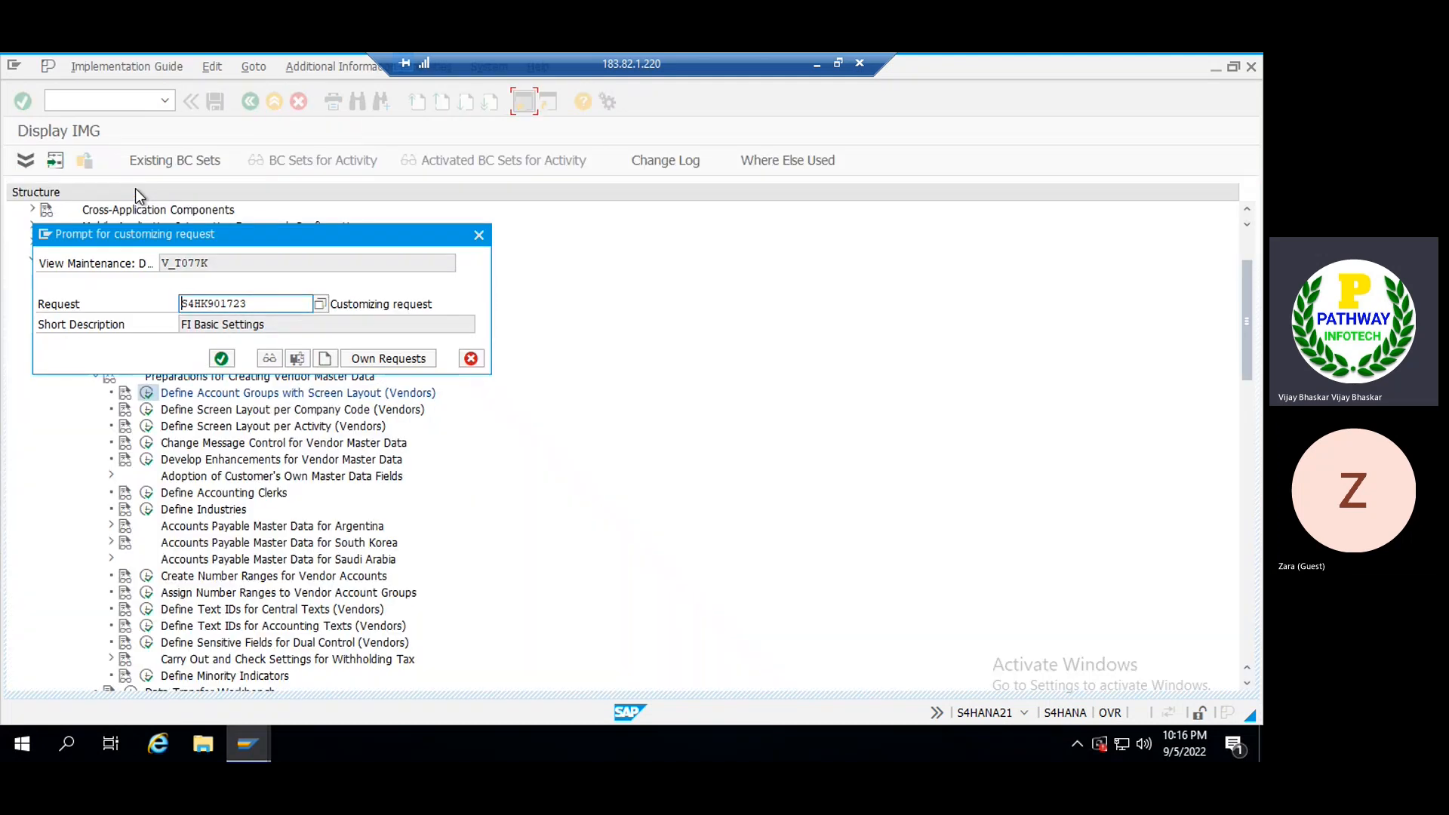
pyautogui.press('Return')
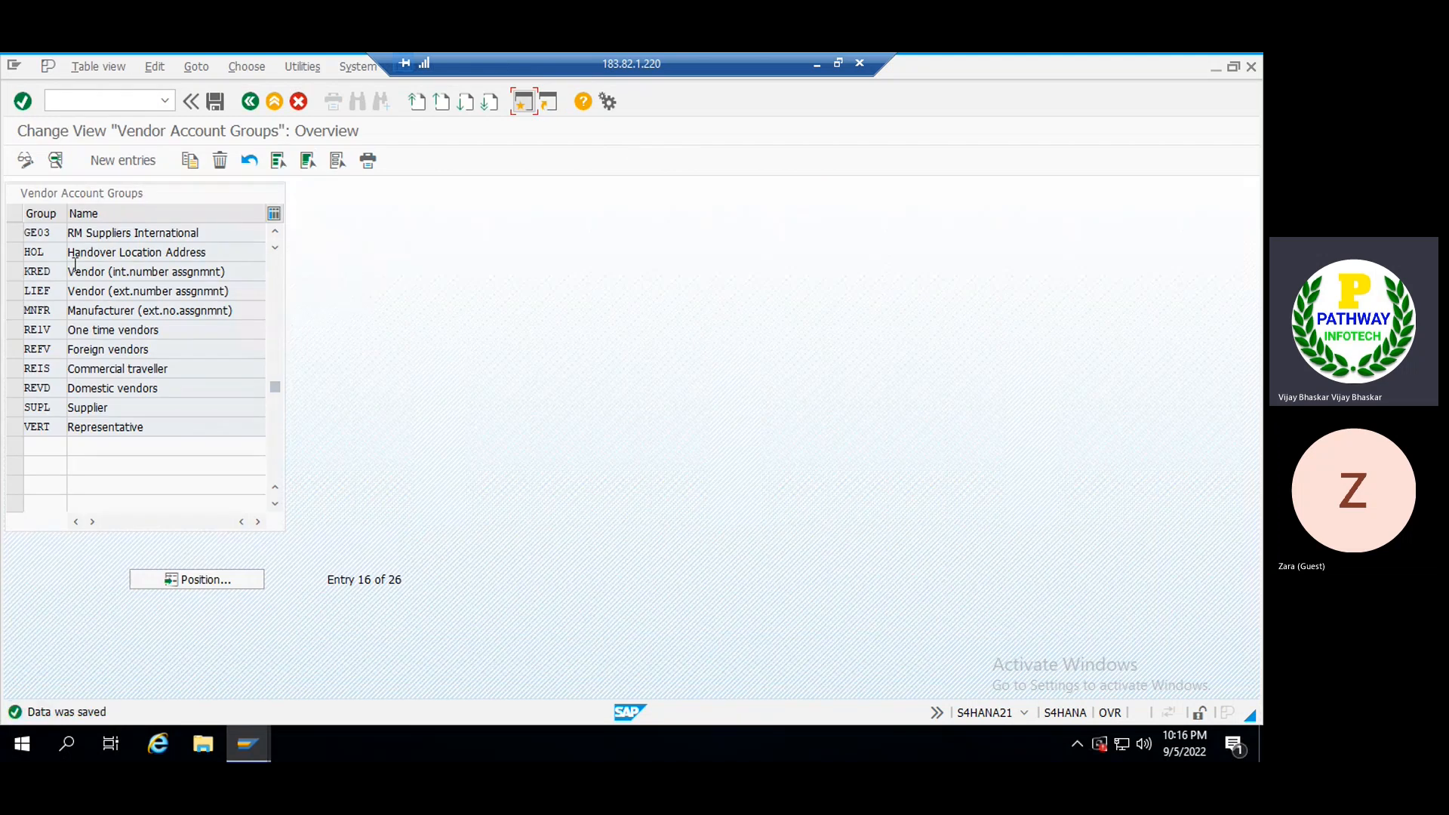
# - Review account groups GE01 to GE03 in the vendor account group list and return to the implementation guide
pyautogui.click(275, 269)
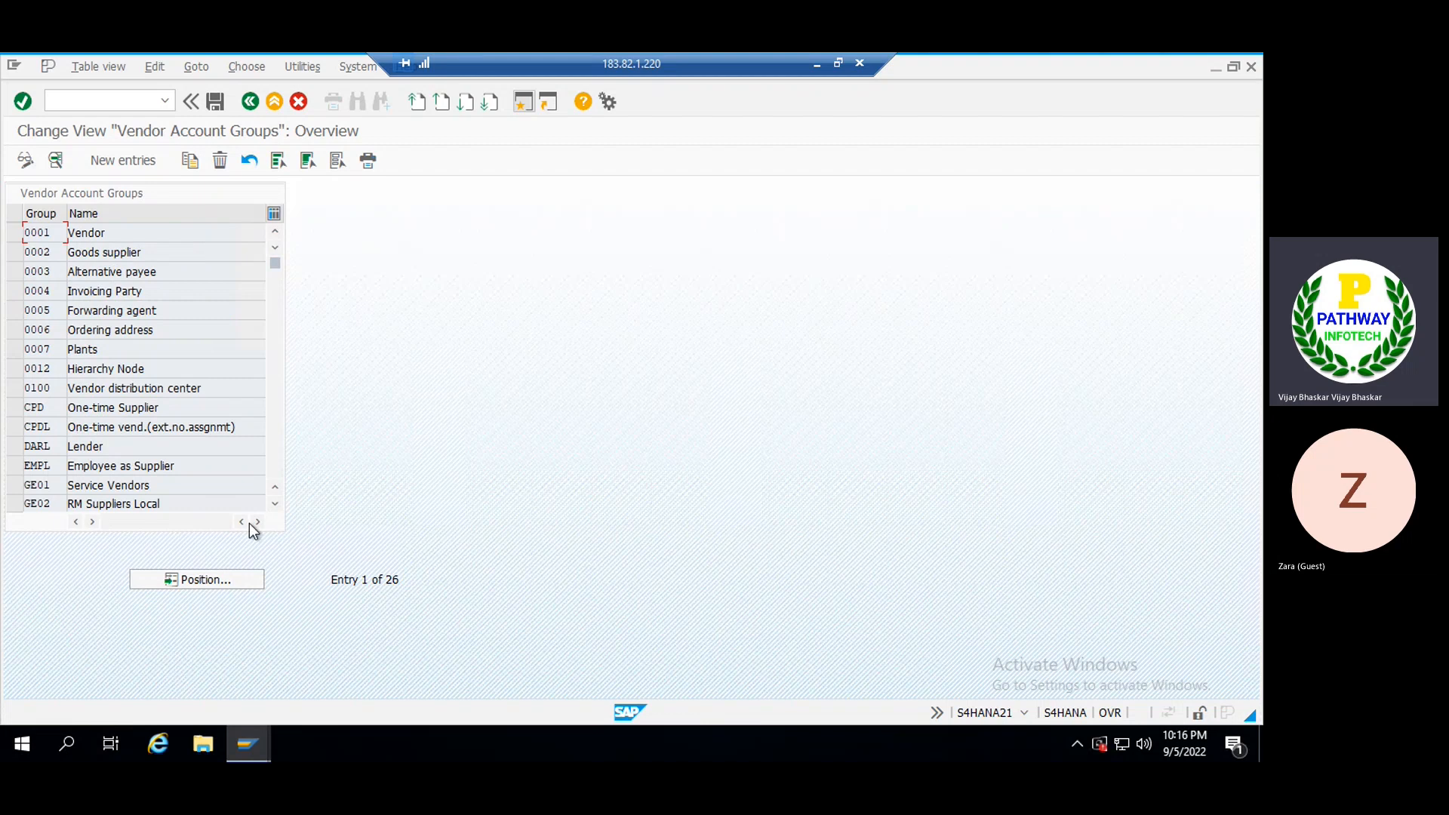
pyautogui.click(275, 504)
pyautogui.click(275, 503)
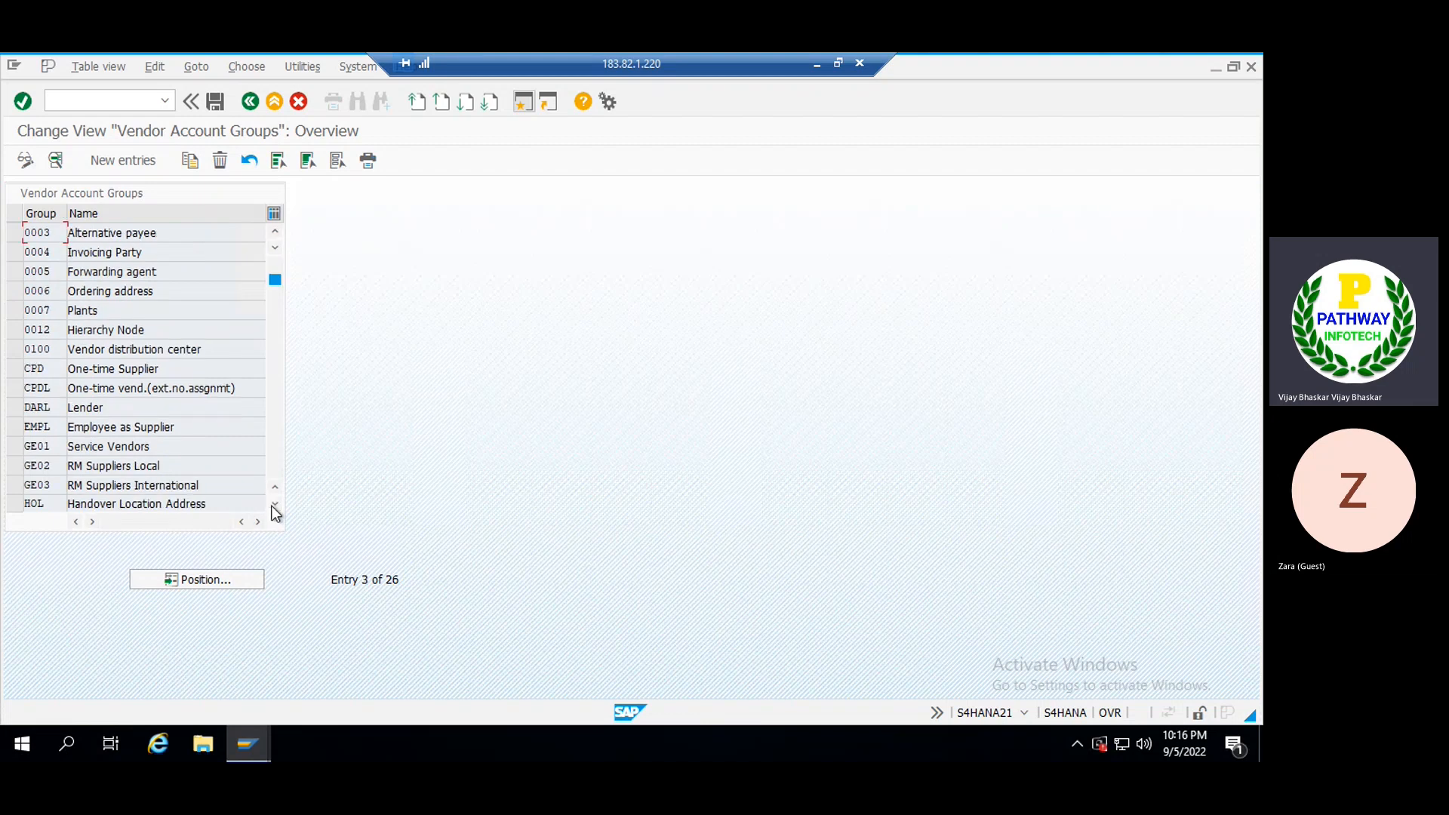
pyautogui.moveTo(15, 446); pyautogui.dragTo(15, 484)
pyautogui.click(219, 485)
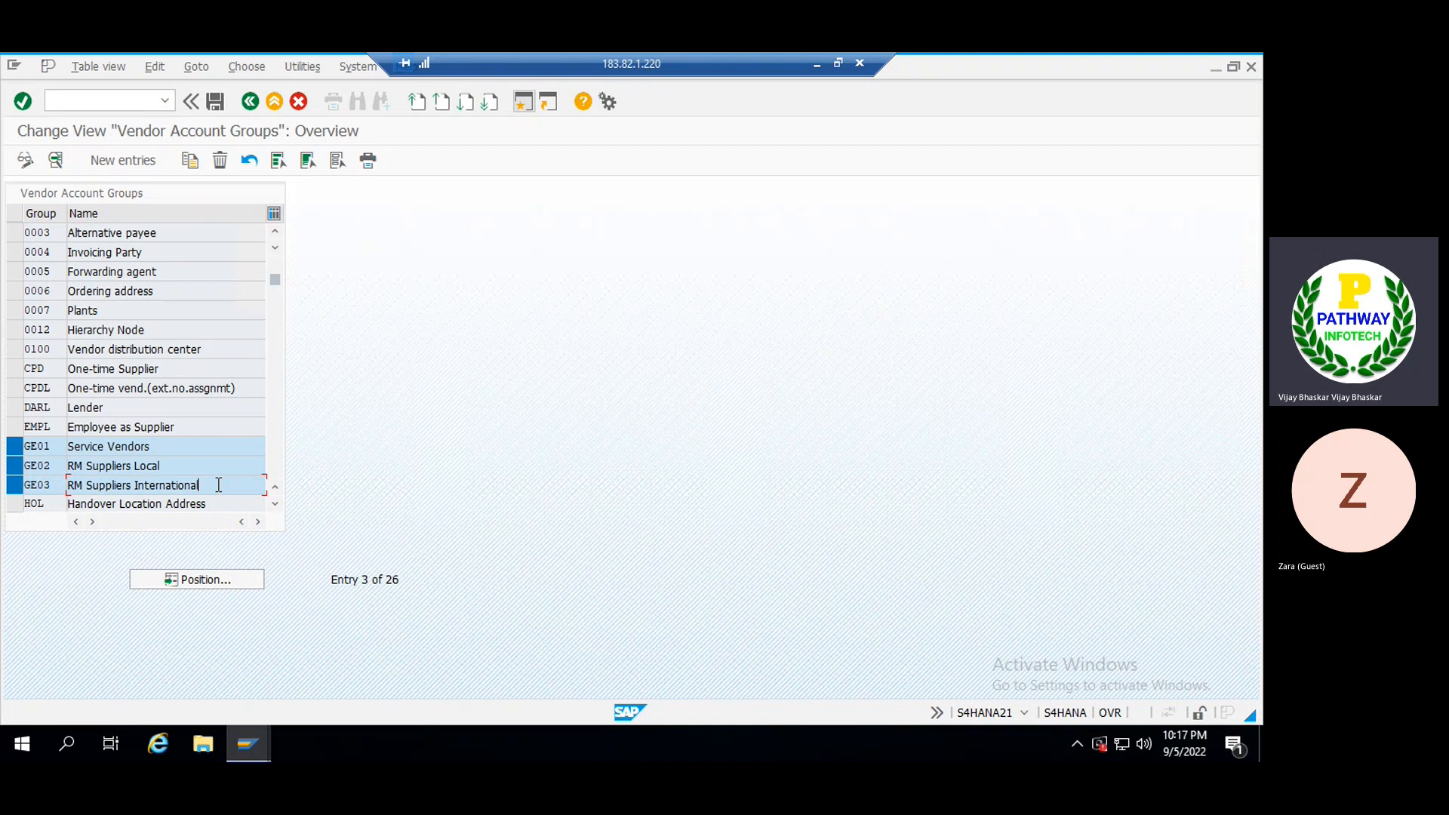
pyautogui.click(250, 104)
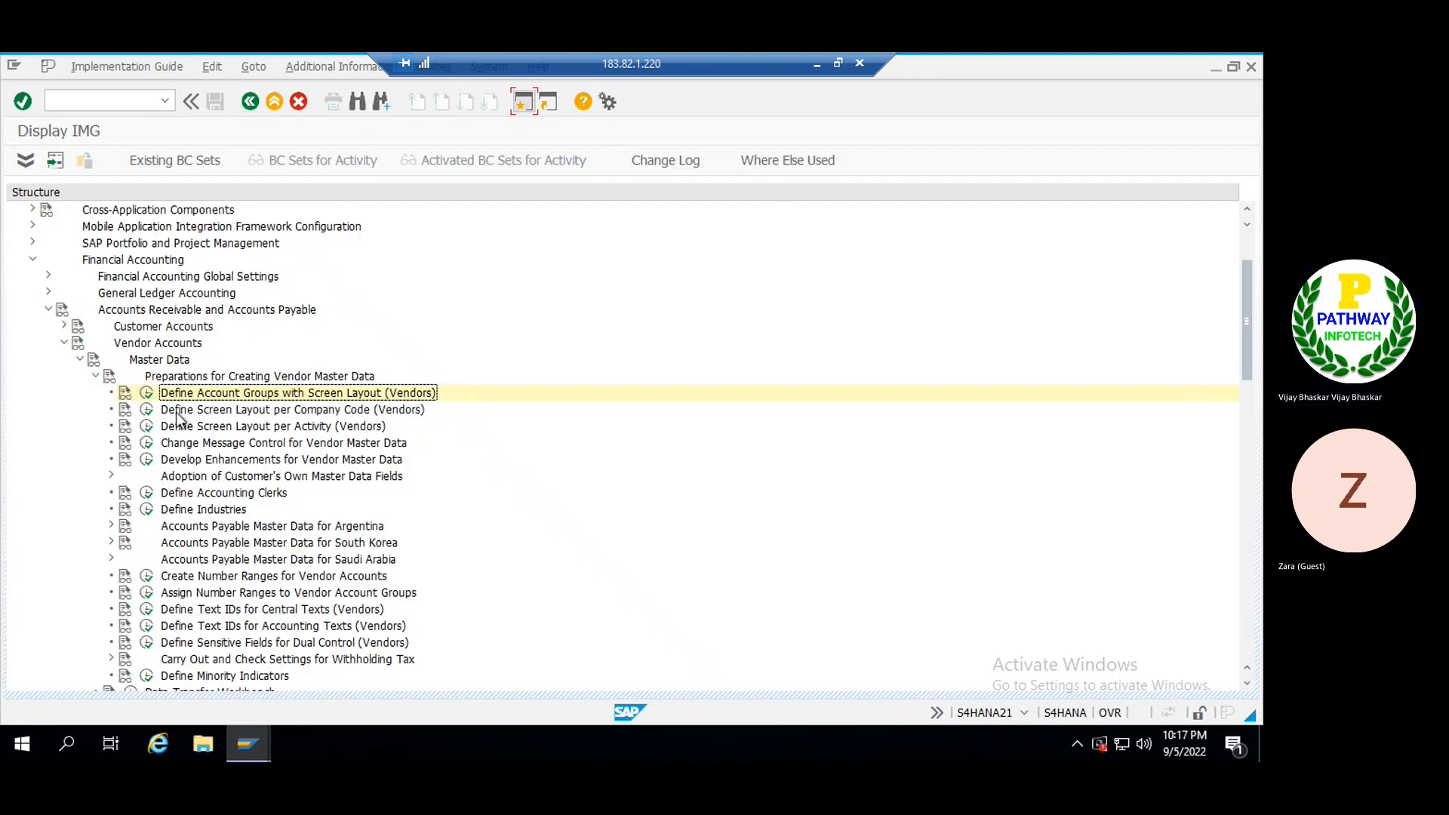
# - Open Create Number Ranges for Vendor Accounts, switch to editing the KREDITOR intervals, and insert a new interval numbered BP
pyautogui.click(147, 577)
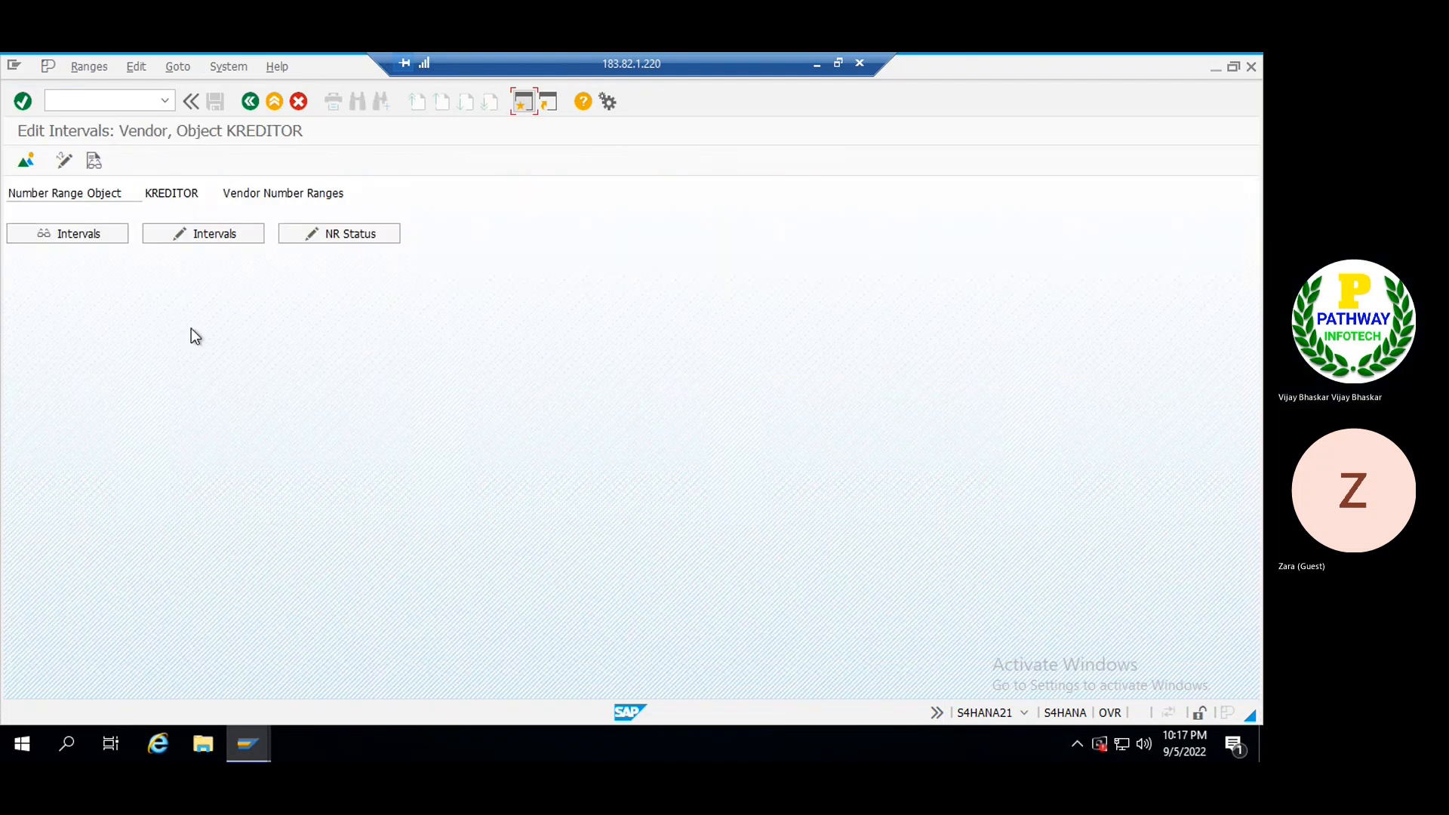
pyautogui.click(214, 235)
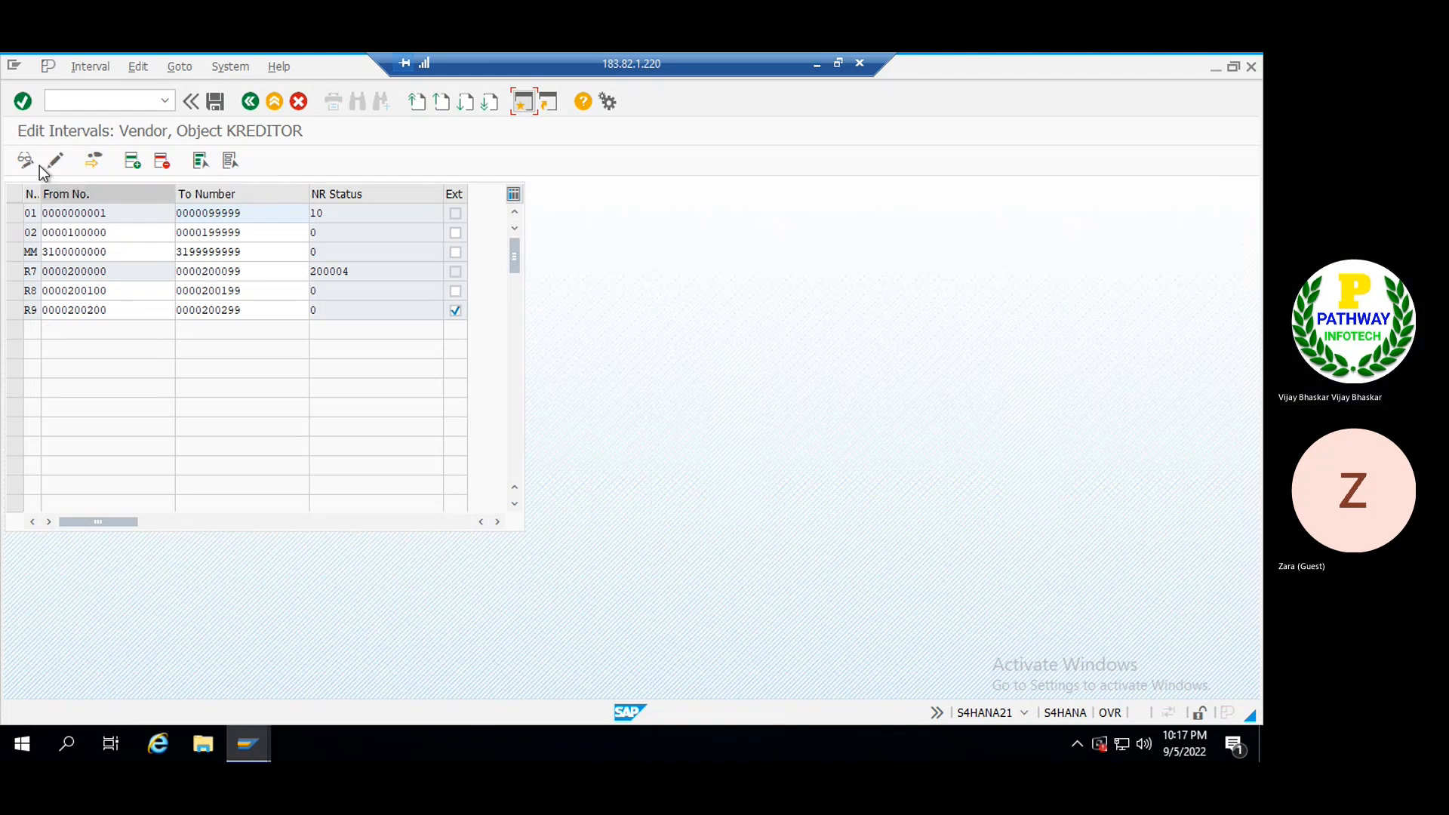
pyautogui.click(133, 161)
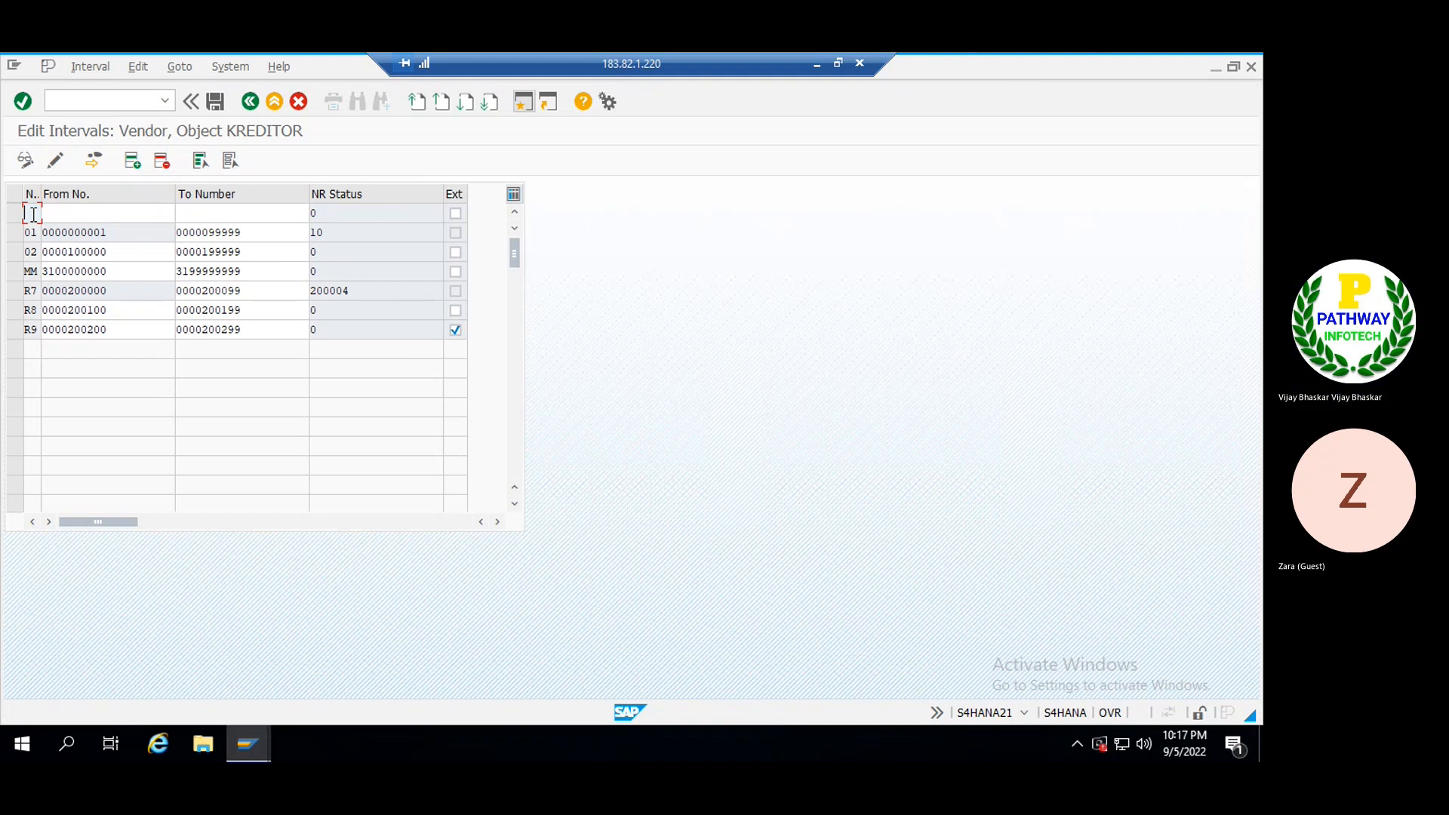
pyautogui.write('B1')
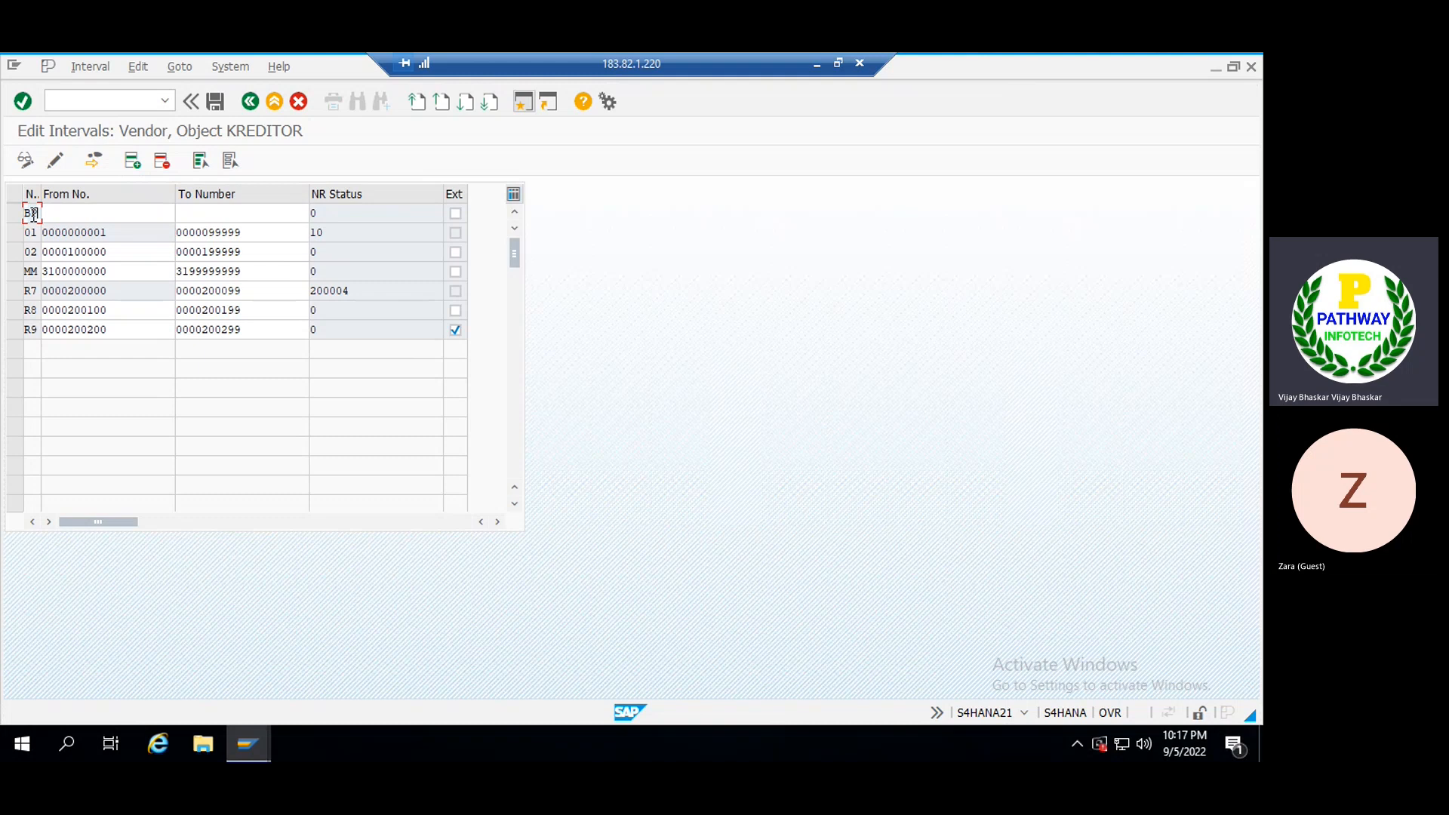
pyautogui.press('Tab')
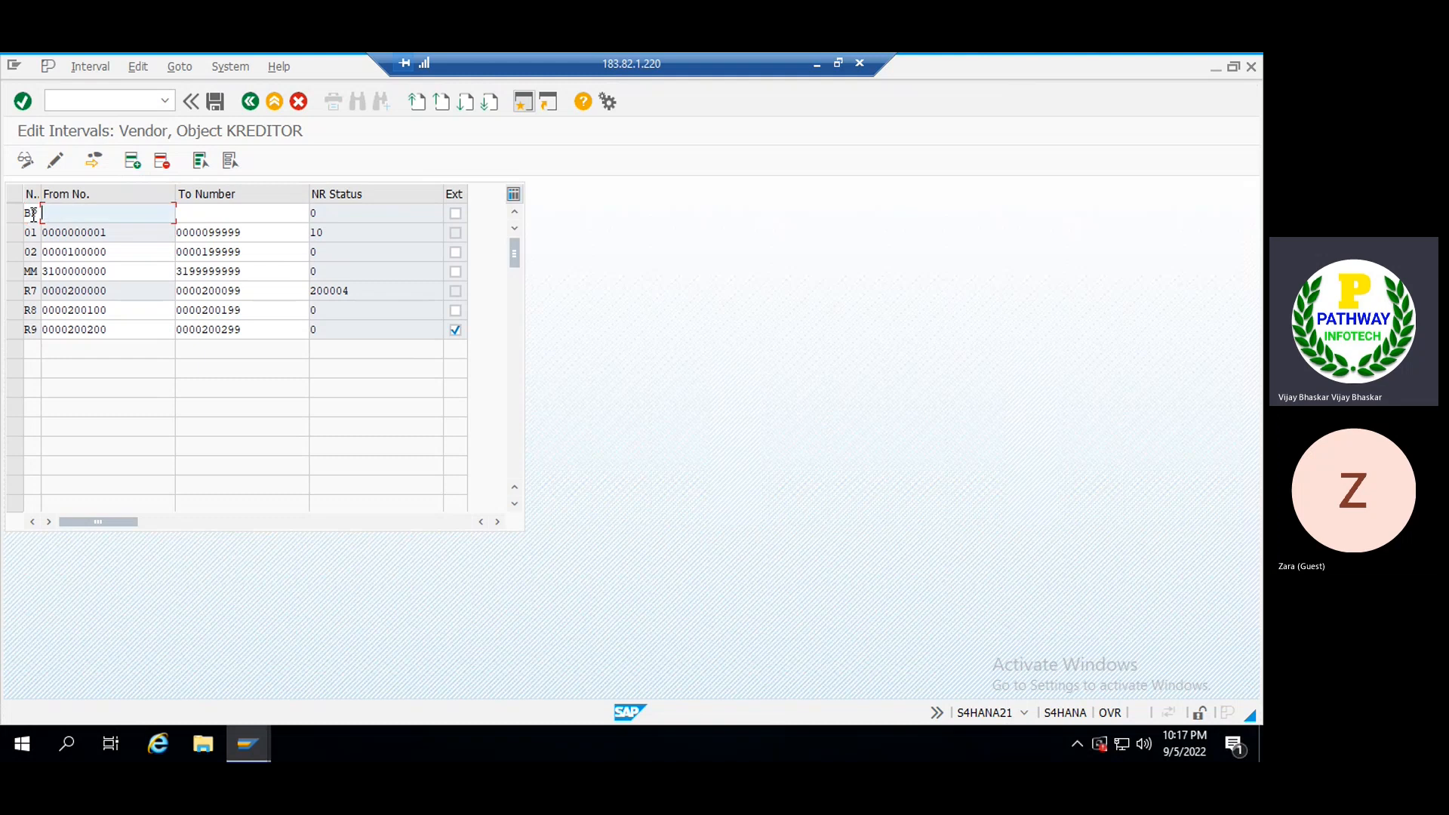
# - Set the BP interval's number range from 1000000 to 1999999
pyautogui.write('1000')
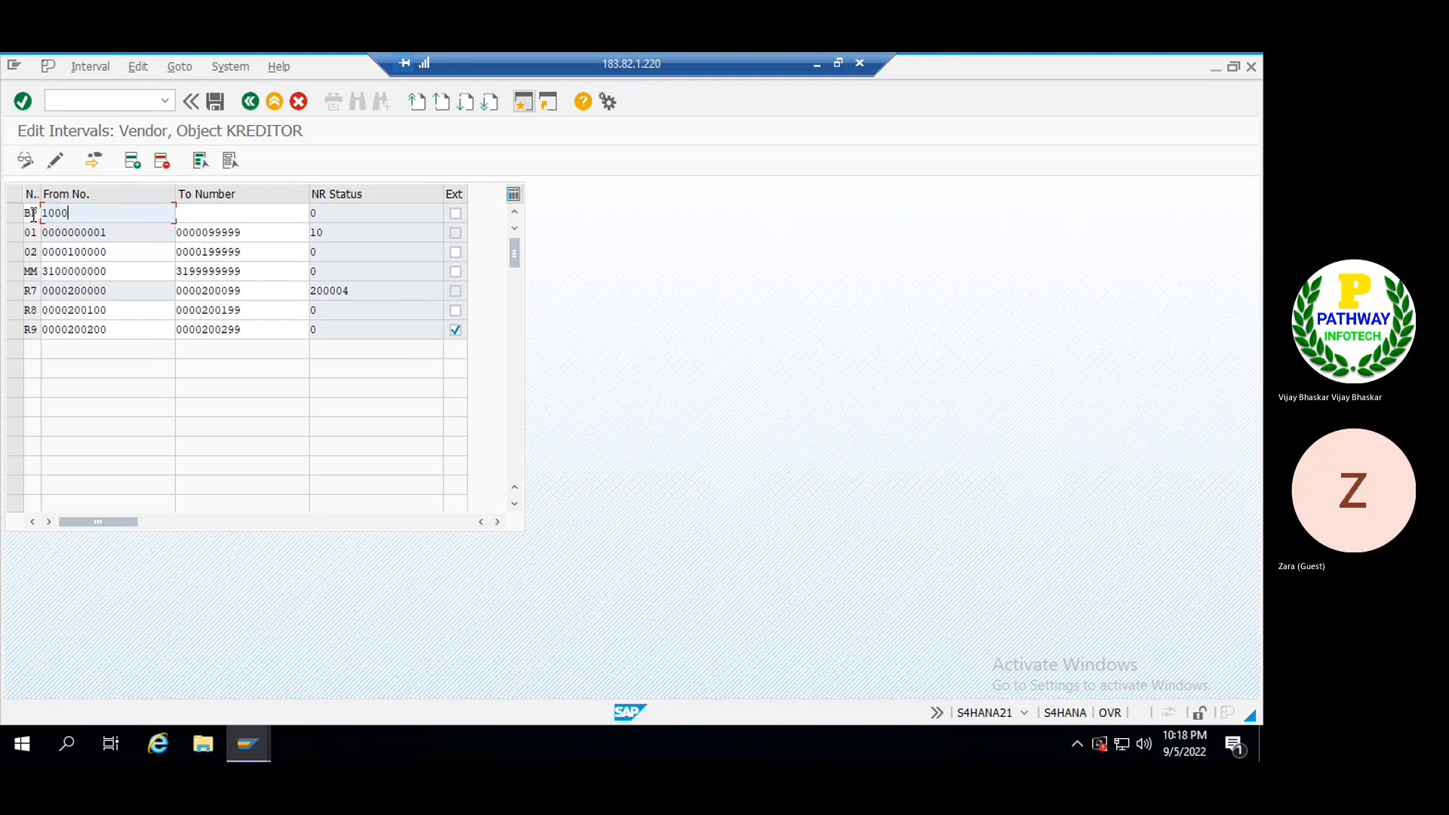
pyautogui.write('000')
pyautogui.press('Tab')
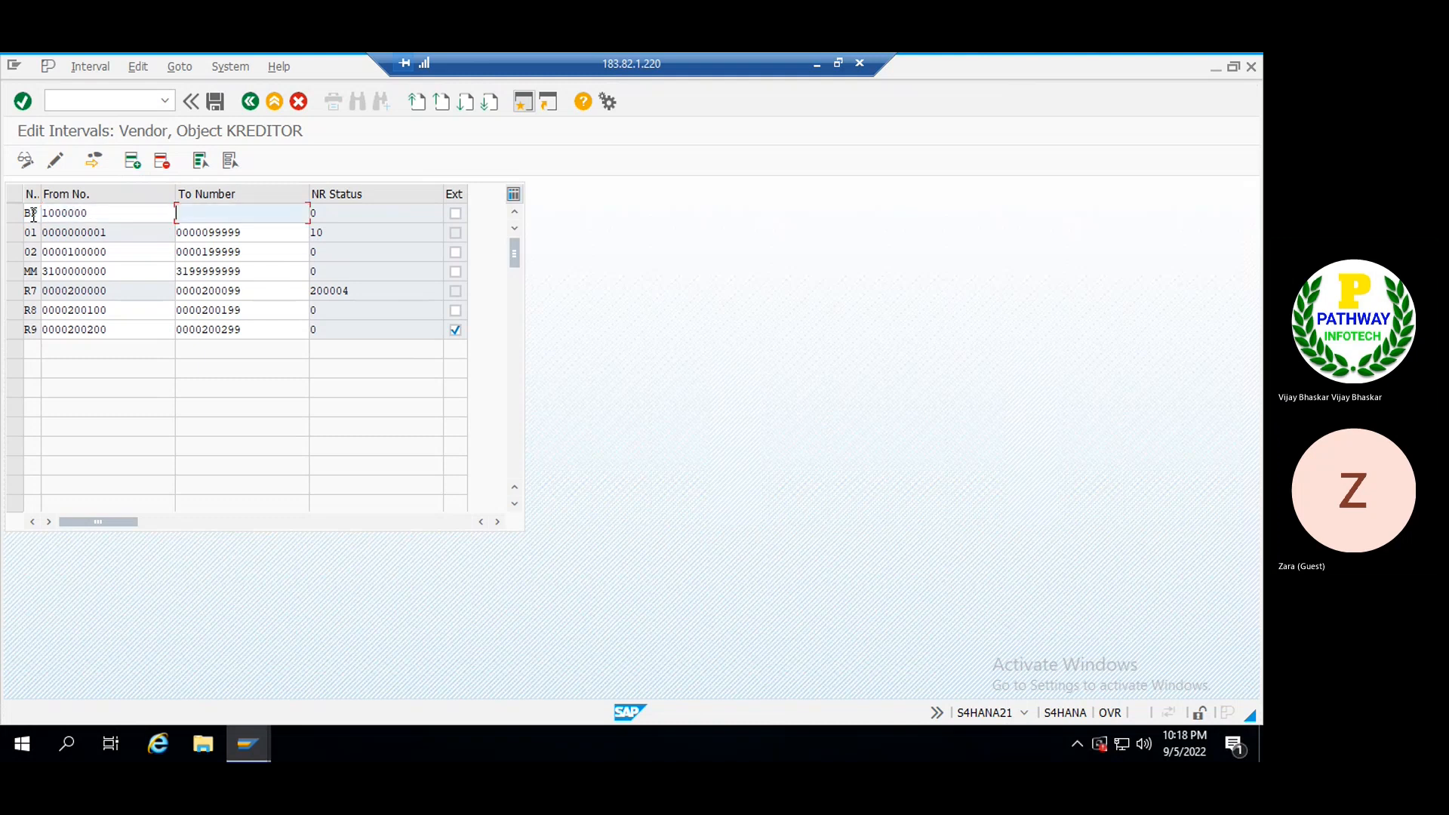
pyautogui.write('1999999')
pyautogui.press('Return')
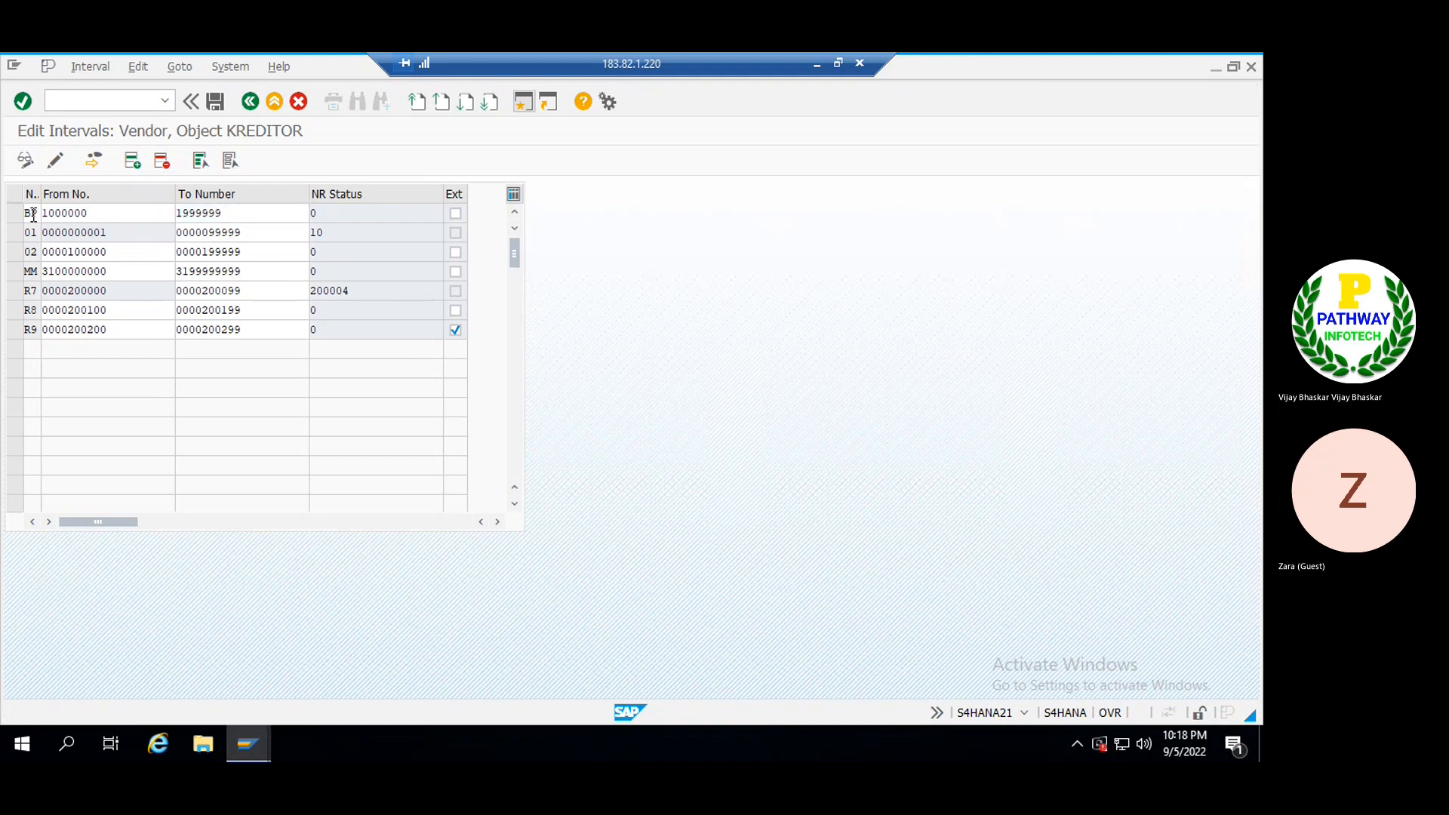
# - Save the vendor number range intervals, accept the transport notice, and return to the implementation guide
pyautogui.click(216, 102)
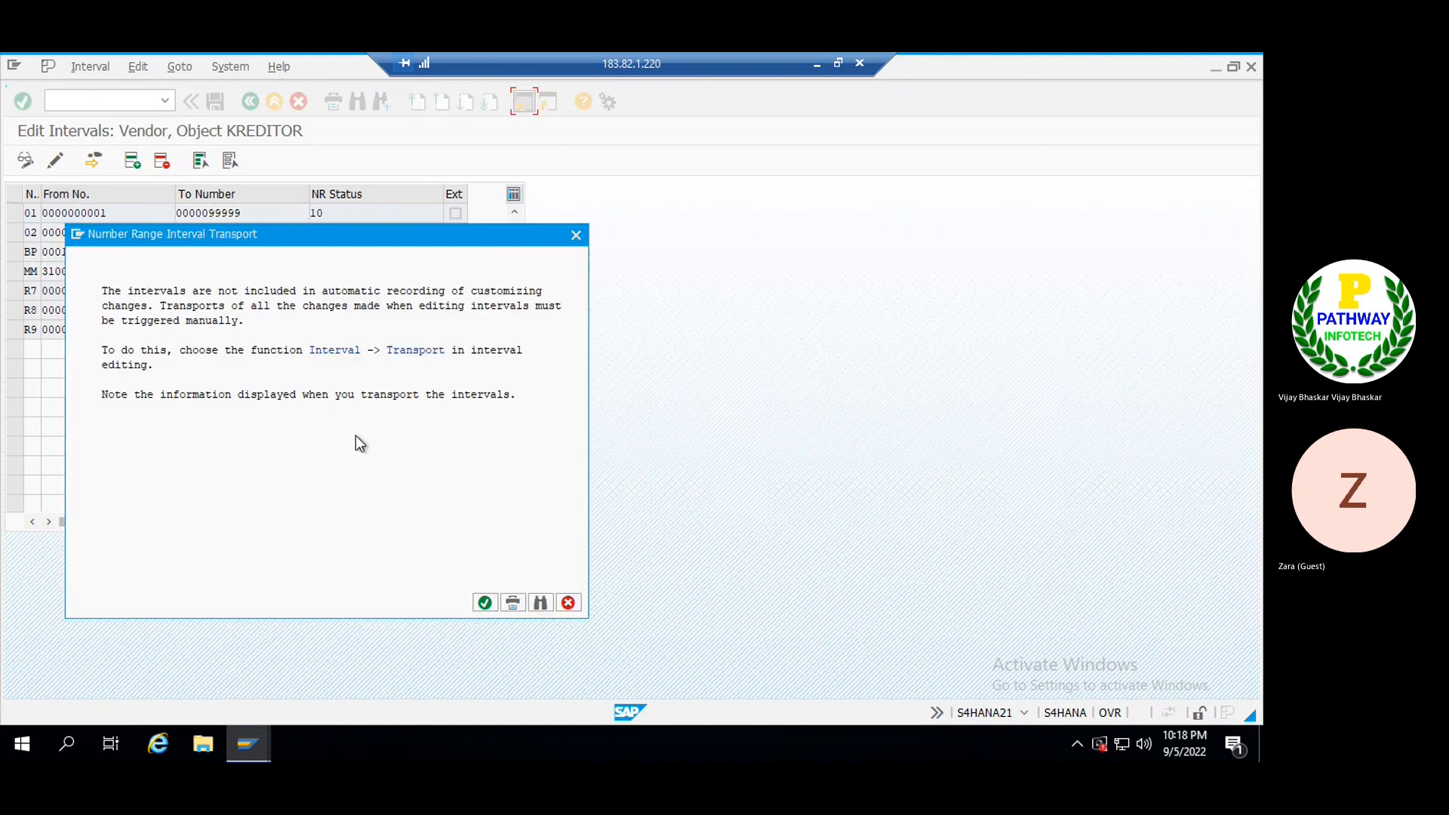
pyautogui.click(484, 603)
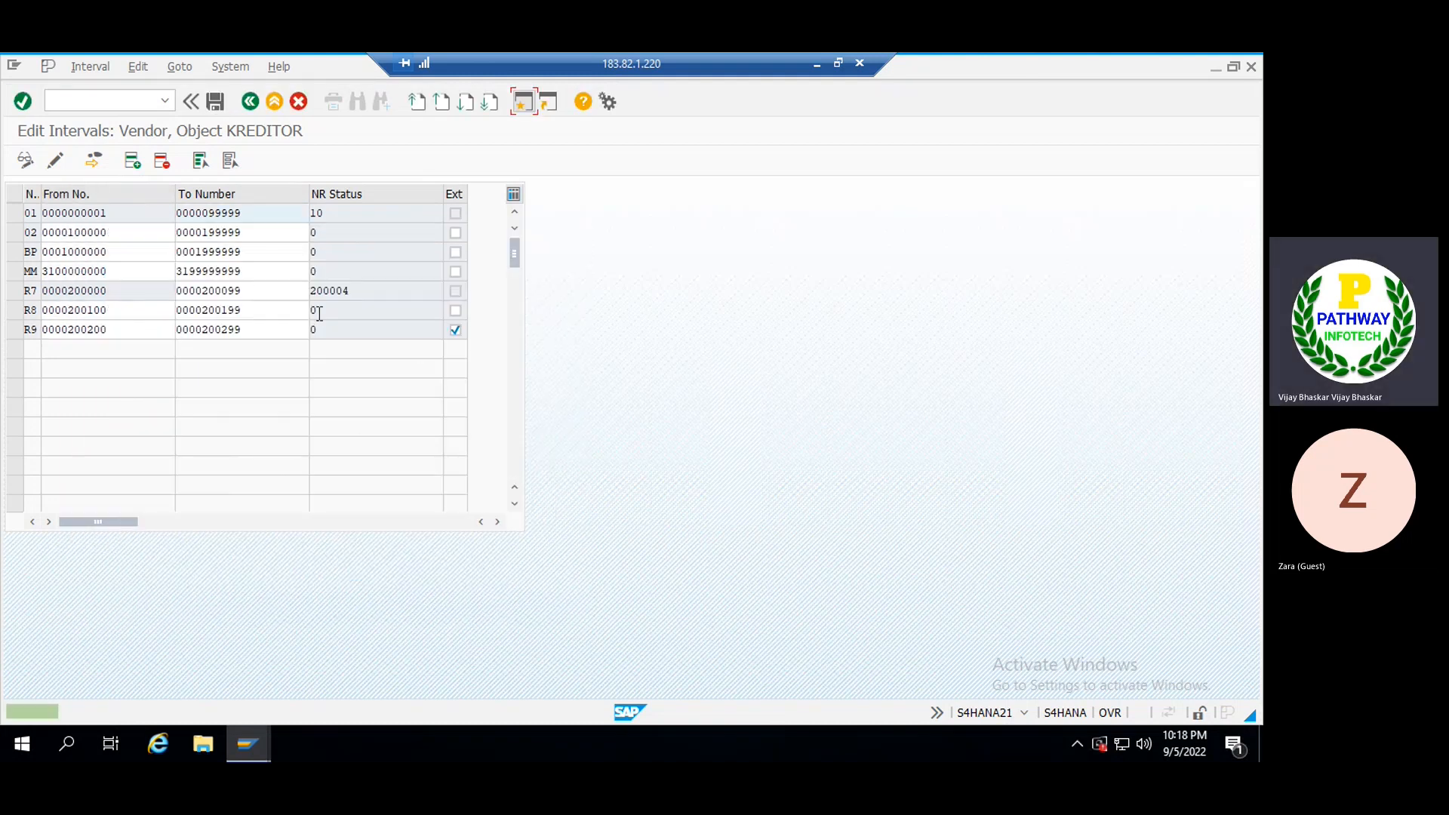
pyautogui.click(251, 104)
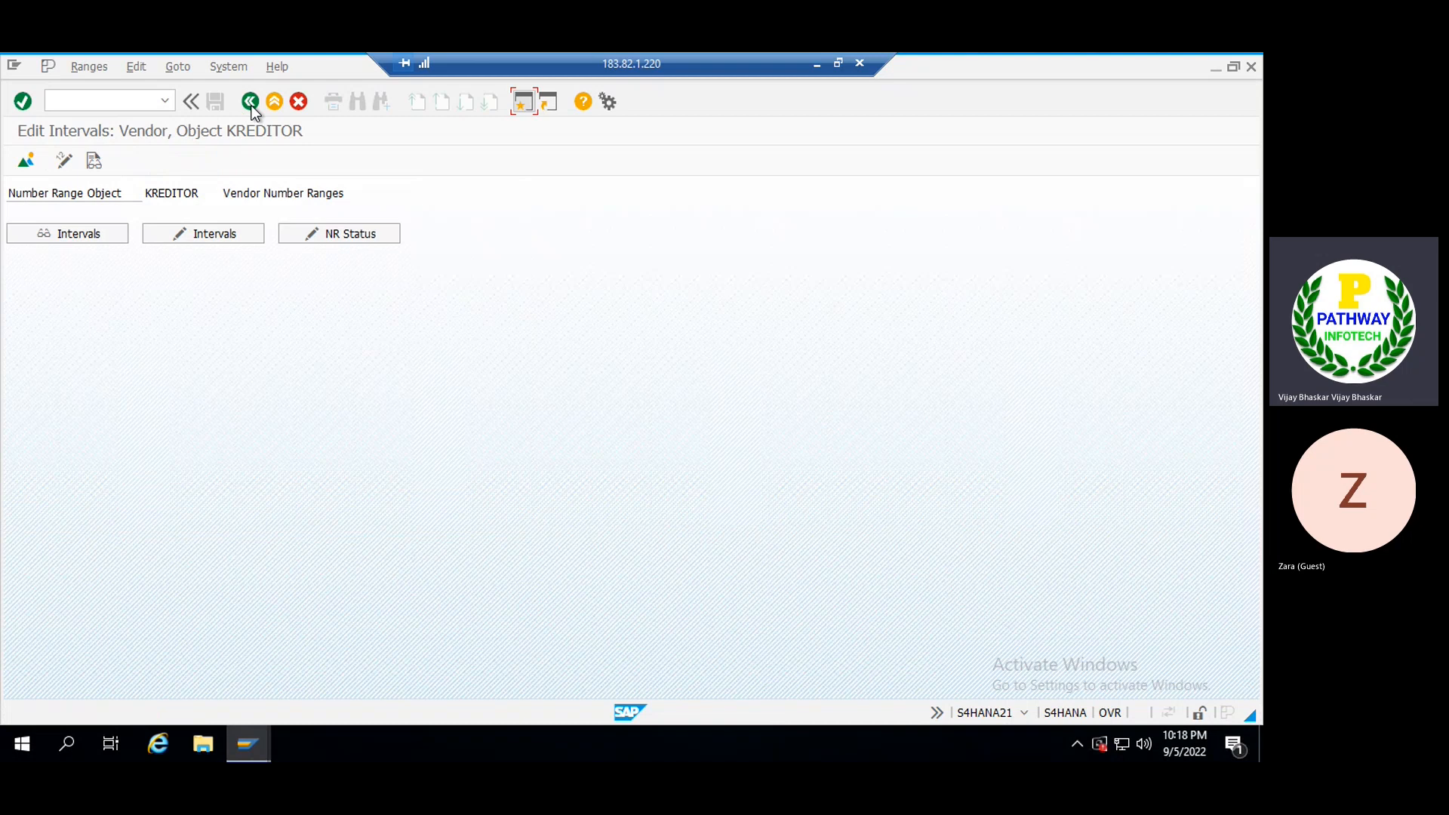
pyautogui.click(251, 106)
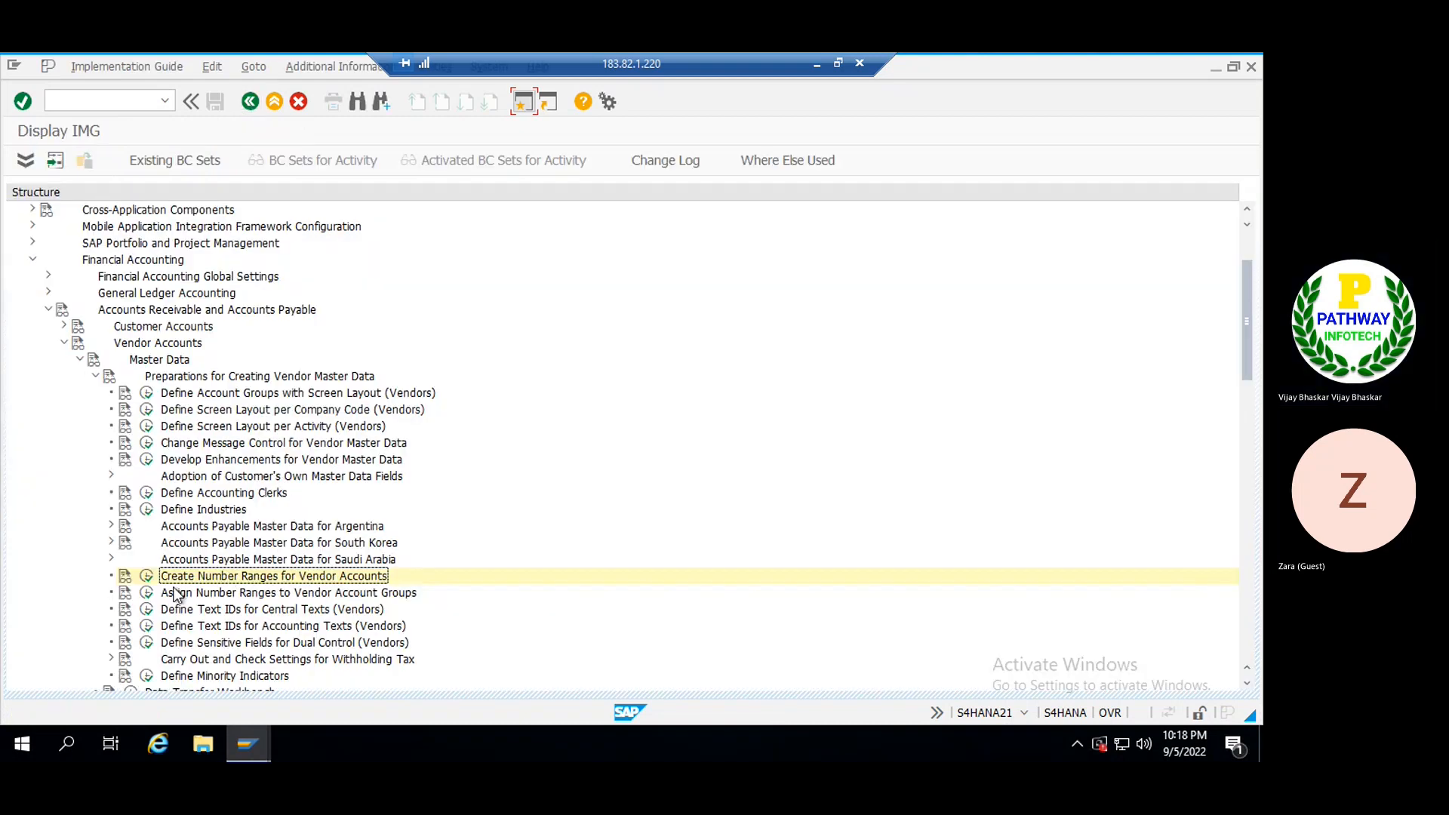
# - Open Assign Number Ranges to Vendor Account Groups and assign number range BP to groups GE01, GE02 and GE03
pyautogui.click(146, 593)
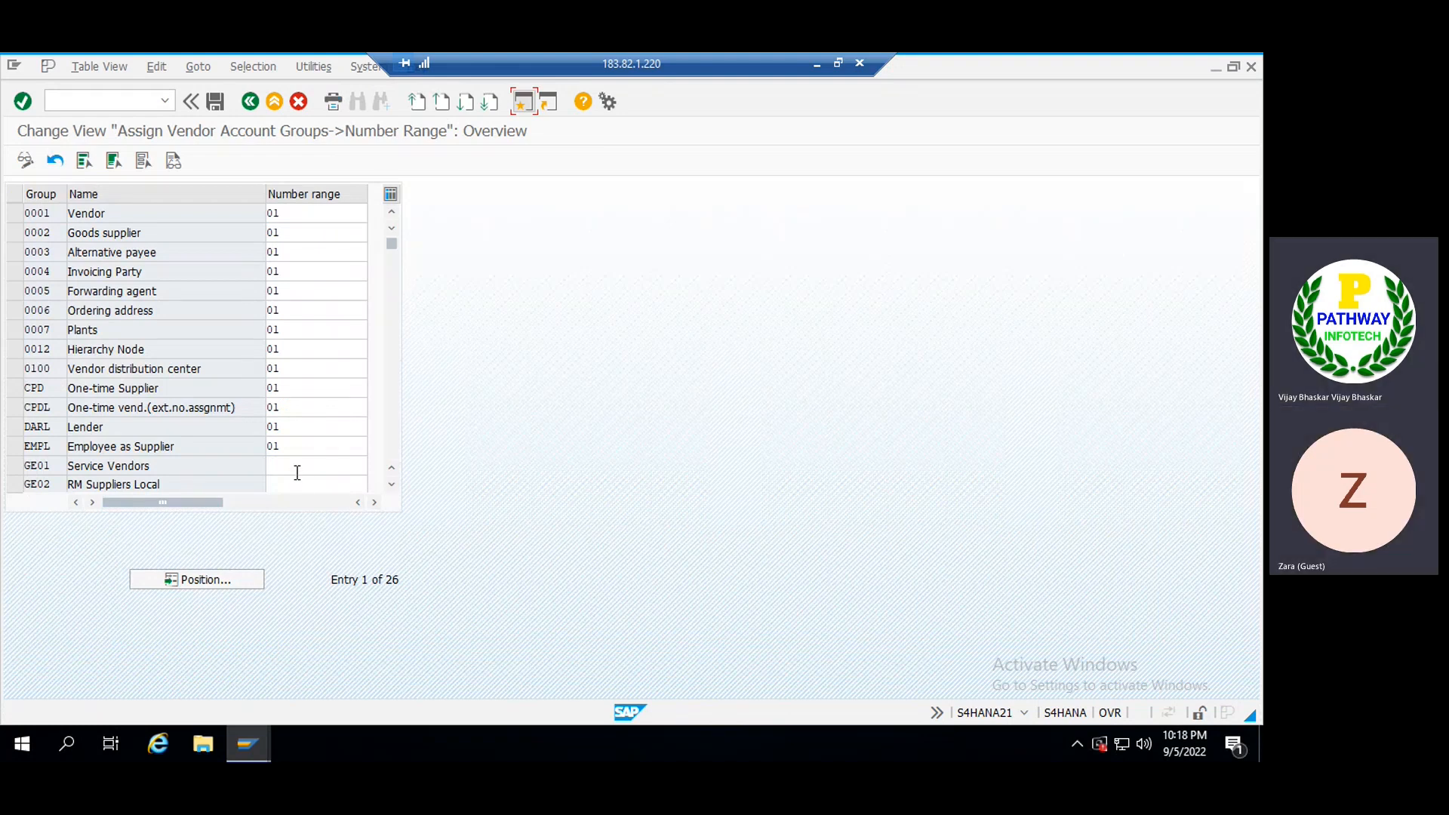
pyautogui.click(391, 486)
pyautogui.click(392, 487)
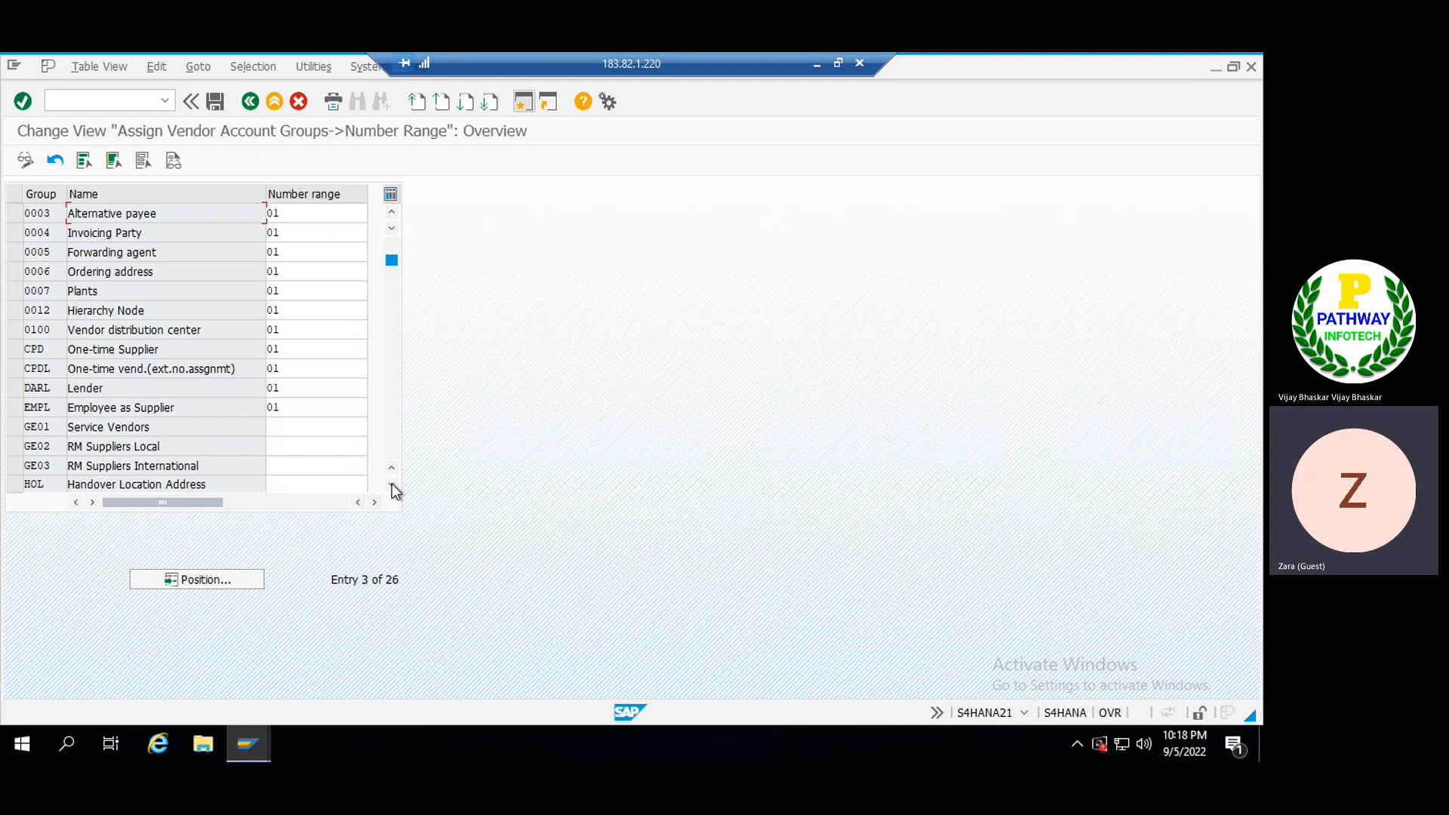
pyautogui.click(392, 487)
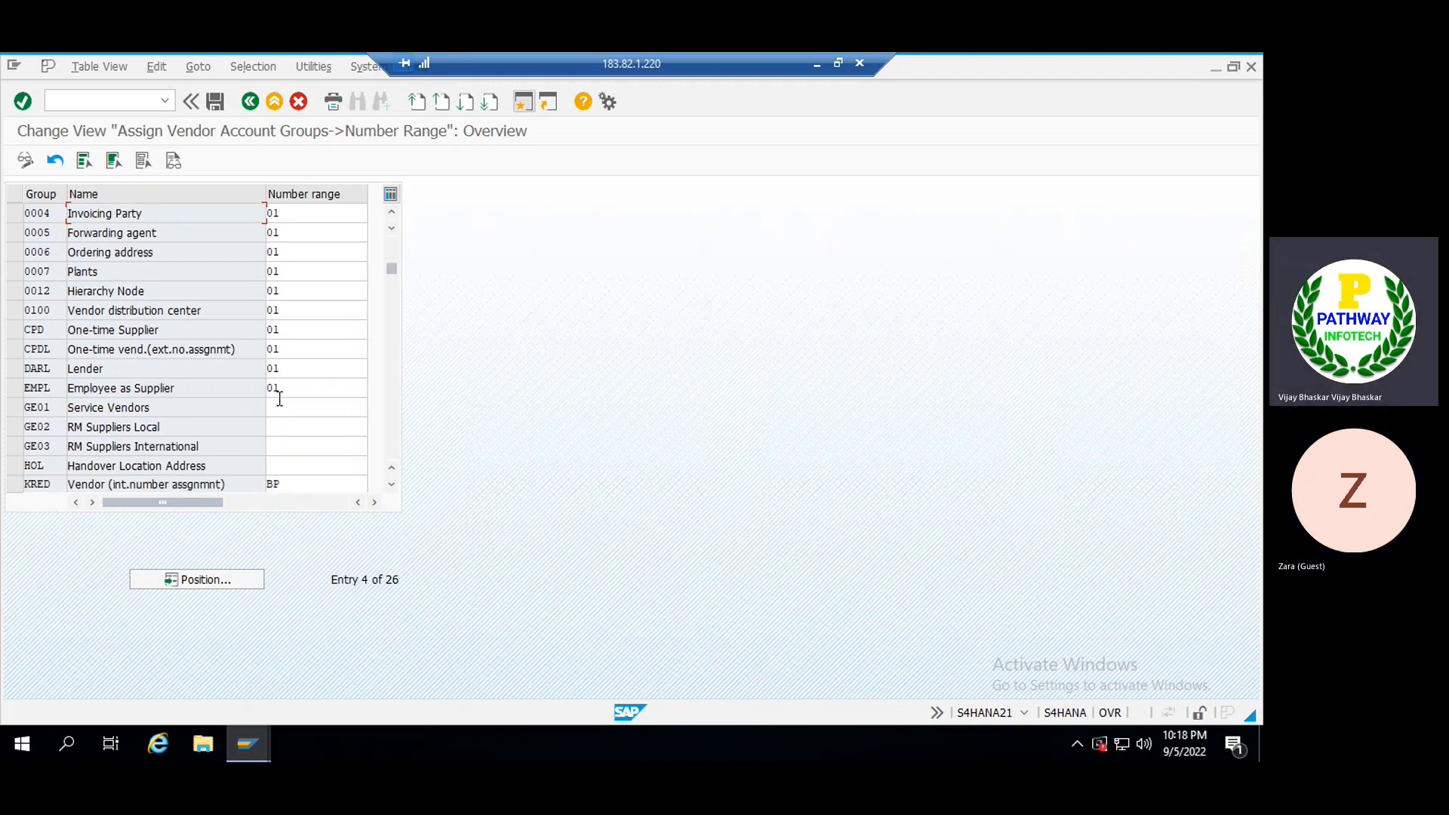
pyautogui.click(279, 404)
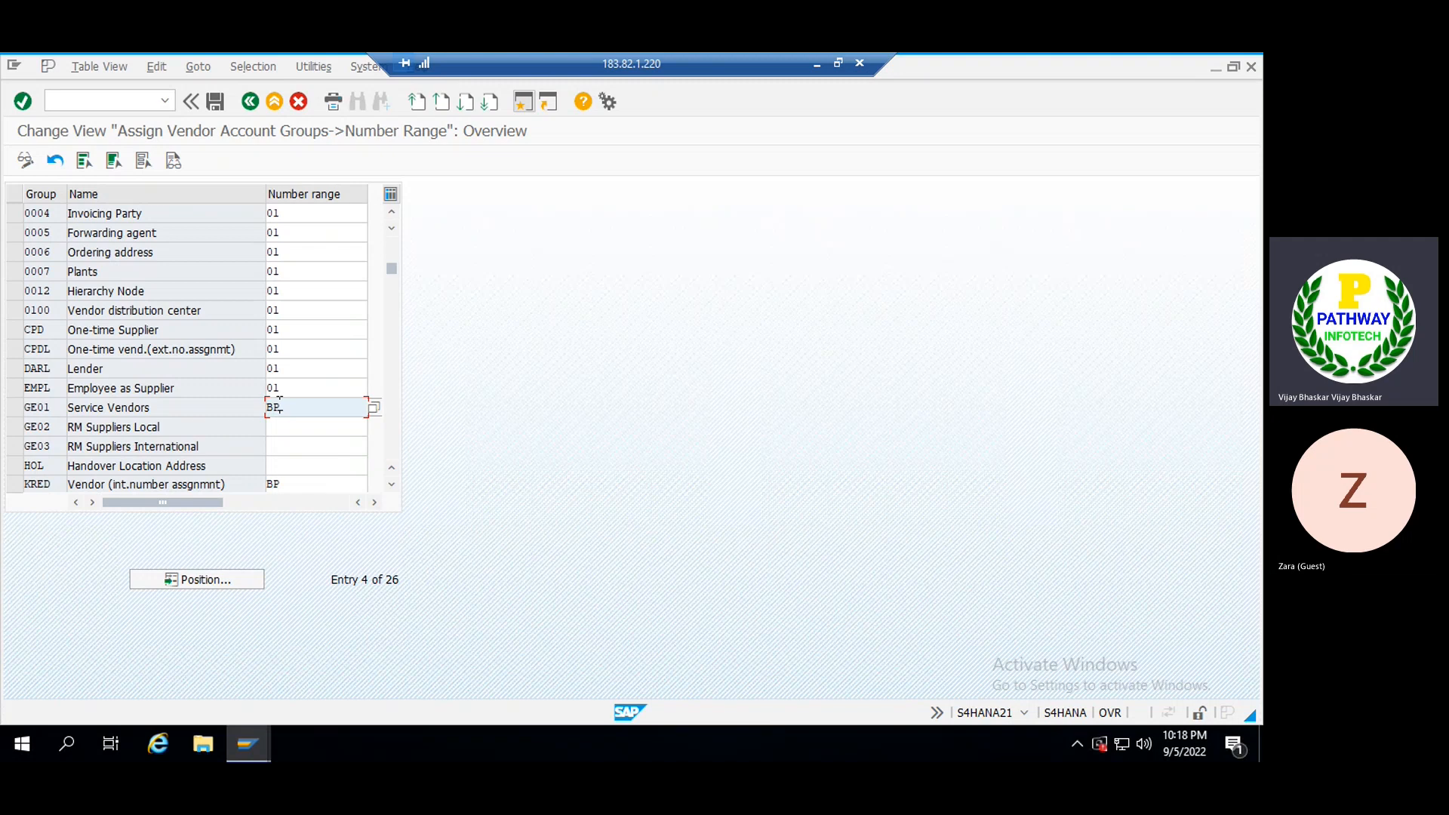
pyautogui.press('Down')
pyautogui.write('B')
pyautogui.press('Down')
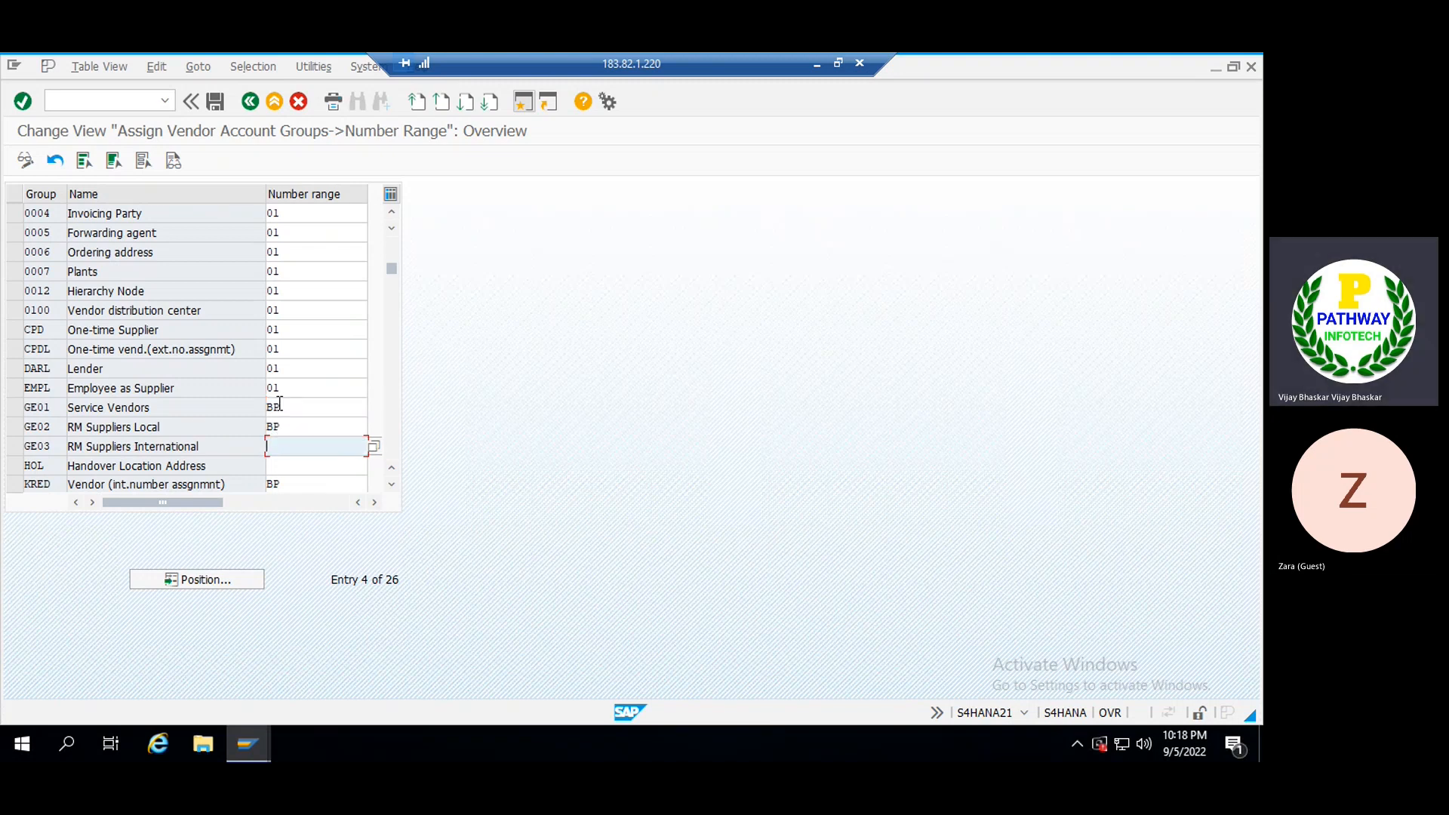
pyautogui.write('BP')
# - Save the number range assignments for the vendor account groups and return to the implementation guide
pyautogui.hotkey('ctrl', 's')
pyautogui.click(224, 359)
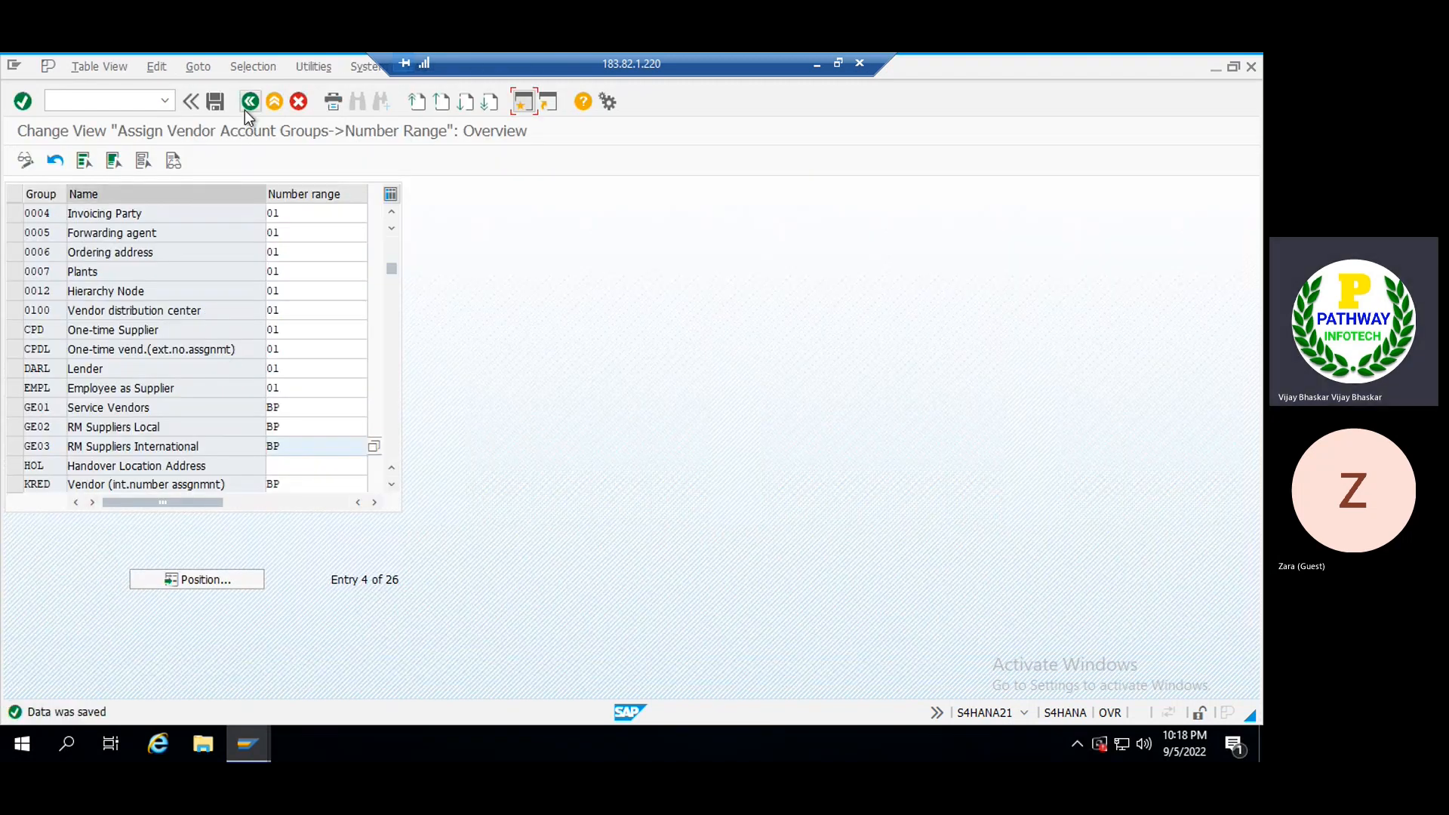
pyautogui.click(246, 109)
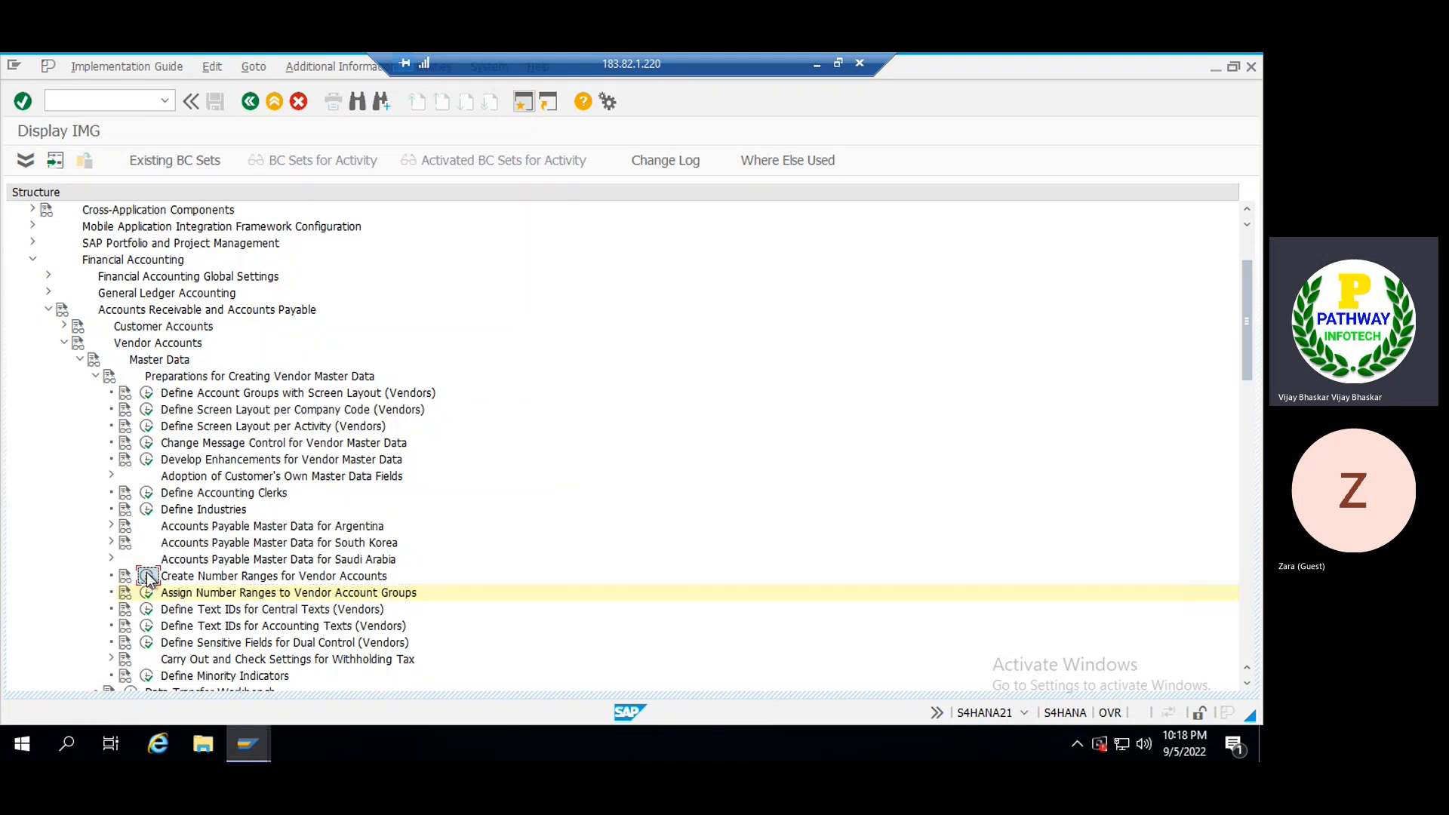
# - Display the KREDITOR number range intervals, check the BP interval's start number, and return to the implementation guide
pyautogui.click(148, 576)
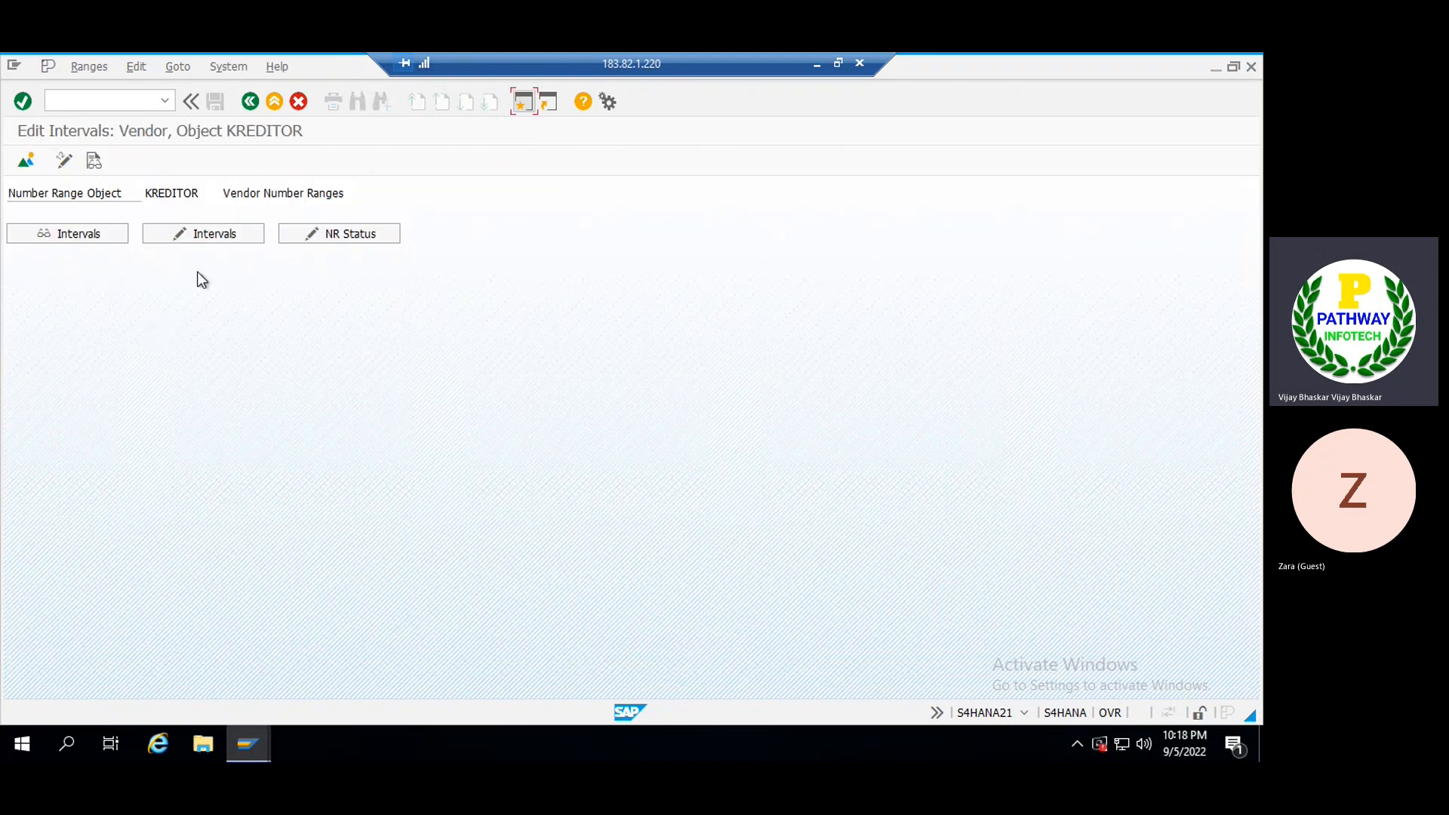
pyautogui.click(93, 234)
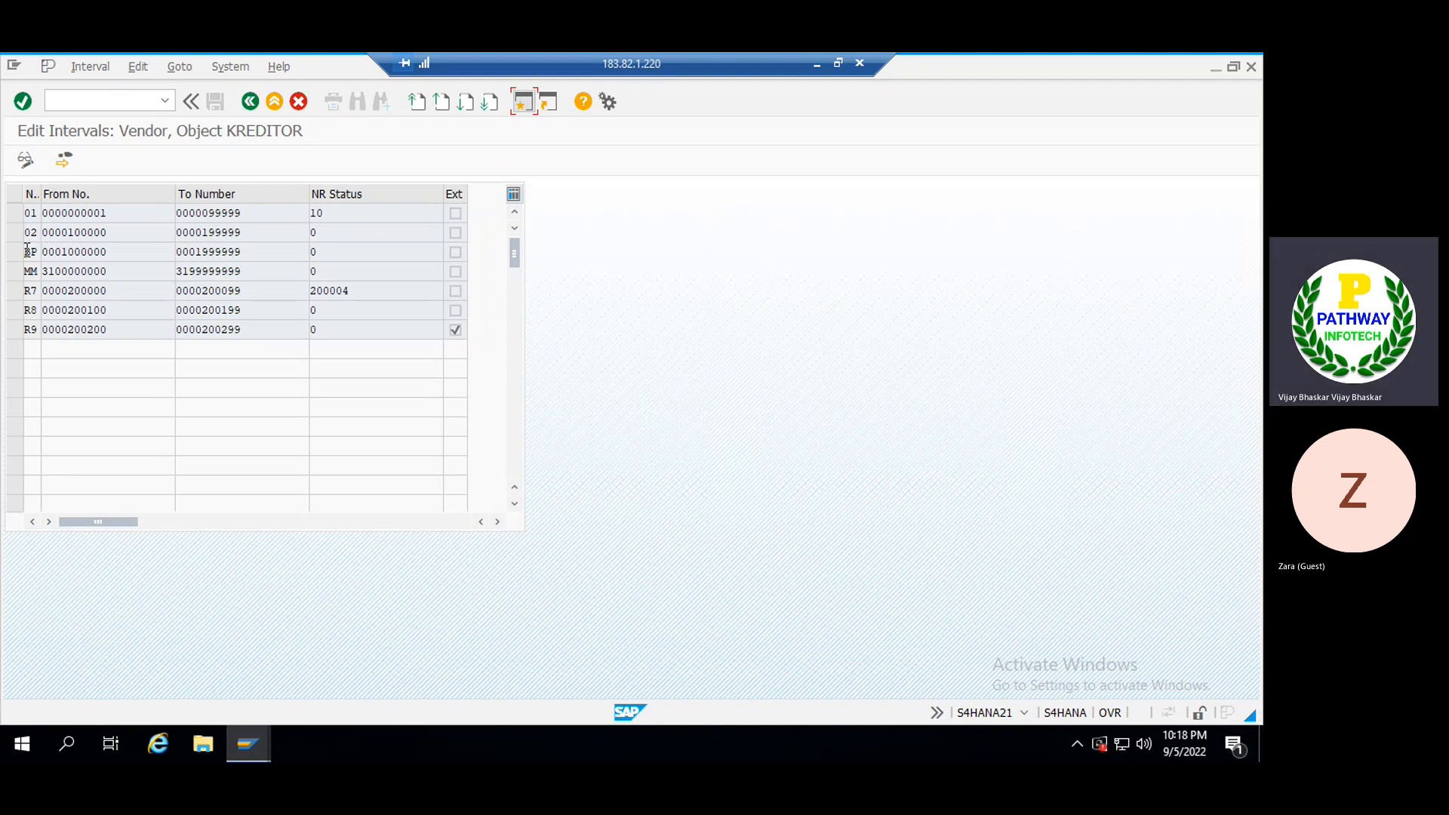
pyautogui.click(32, 251)
pyautogui.moveTo(123, 251); pyautogui.dragTo(42, 252)
pyautogui.click(42, 251)
pyautogui.click(247, 103)
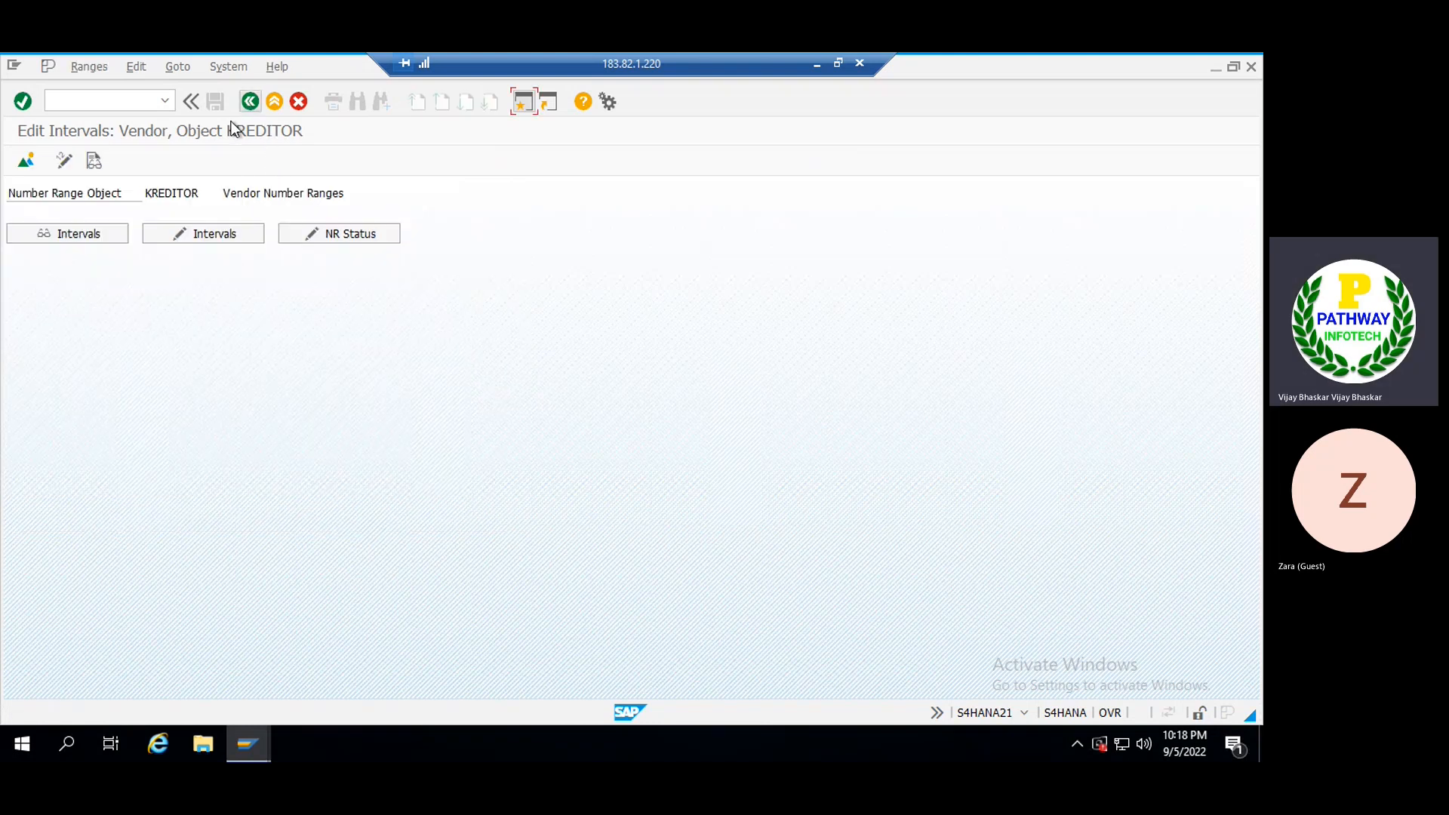
pyautogui.click(247, 104)
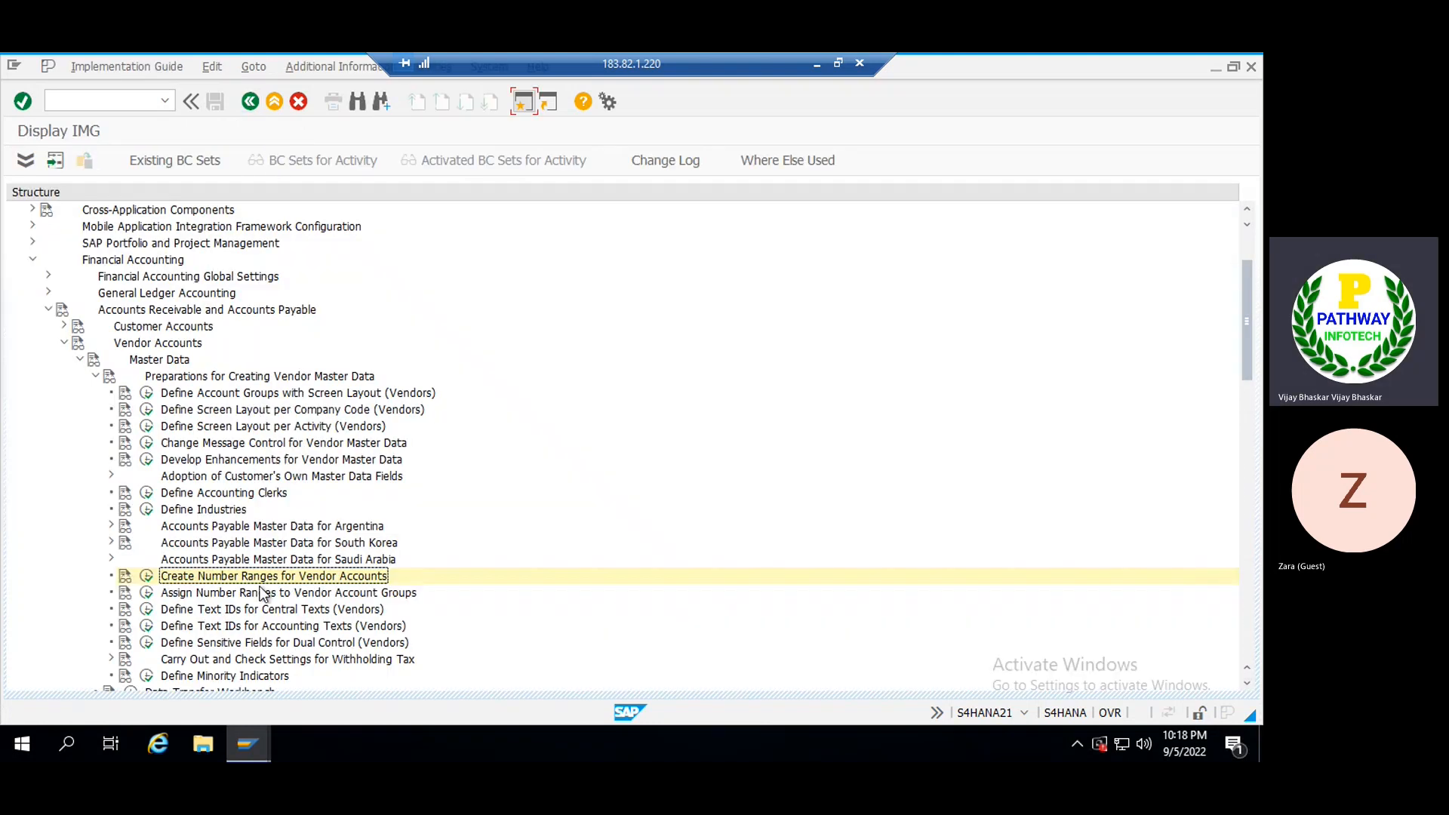
# - Reopen Assign Number Ranges to Vendor Account Groups and check the number range assigned to GE01 to GE03
pyautogui.click(147, 593)
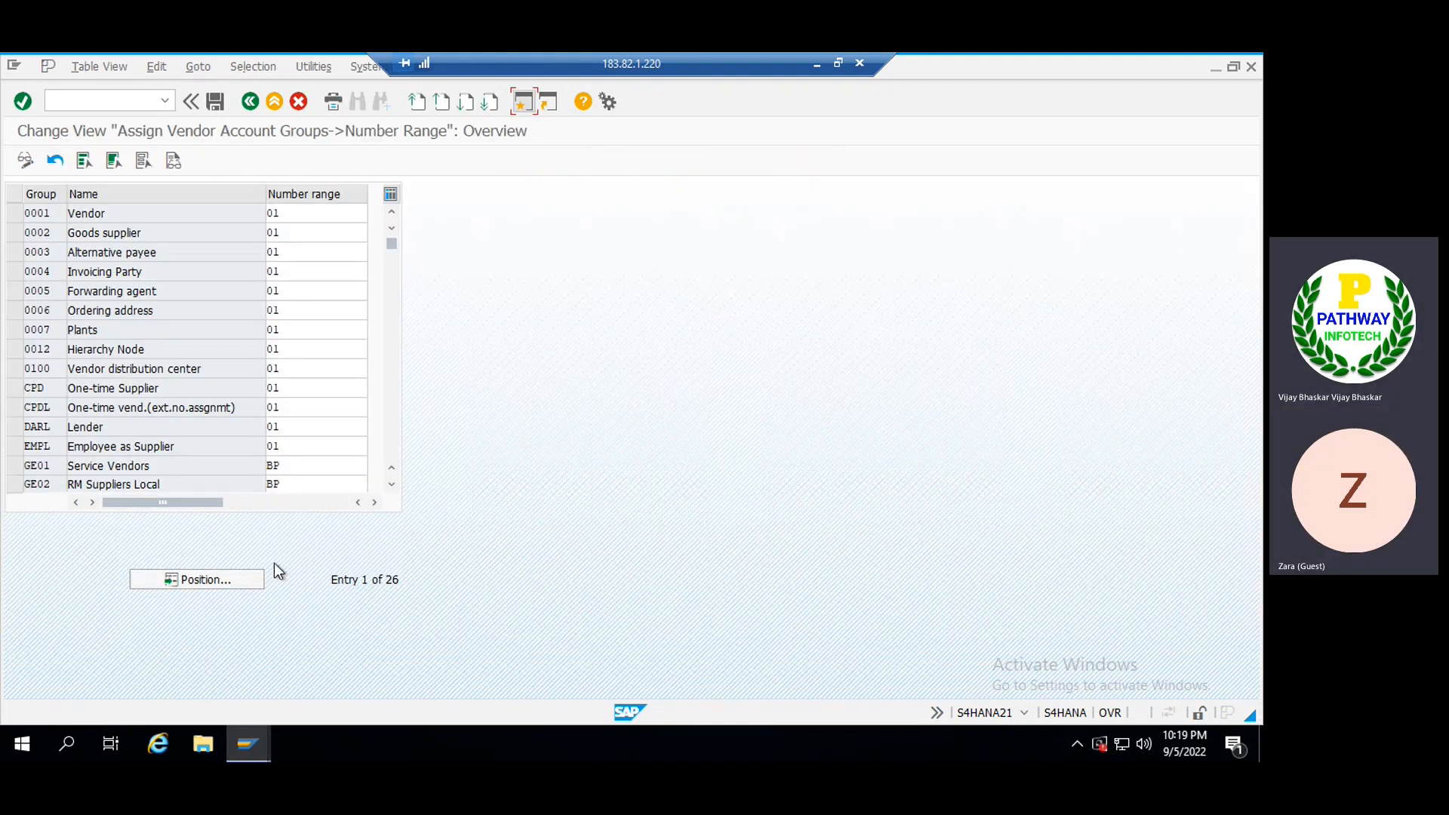
pyautogui.click(393, 488)
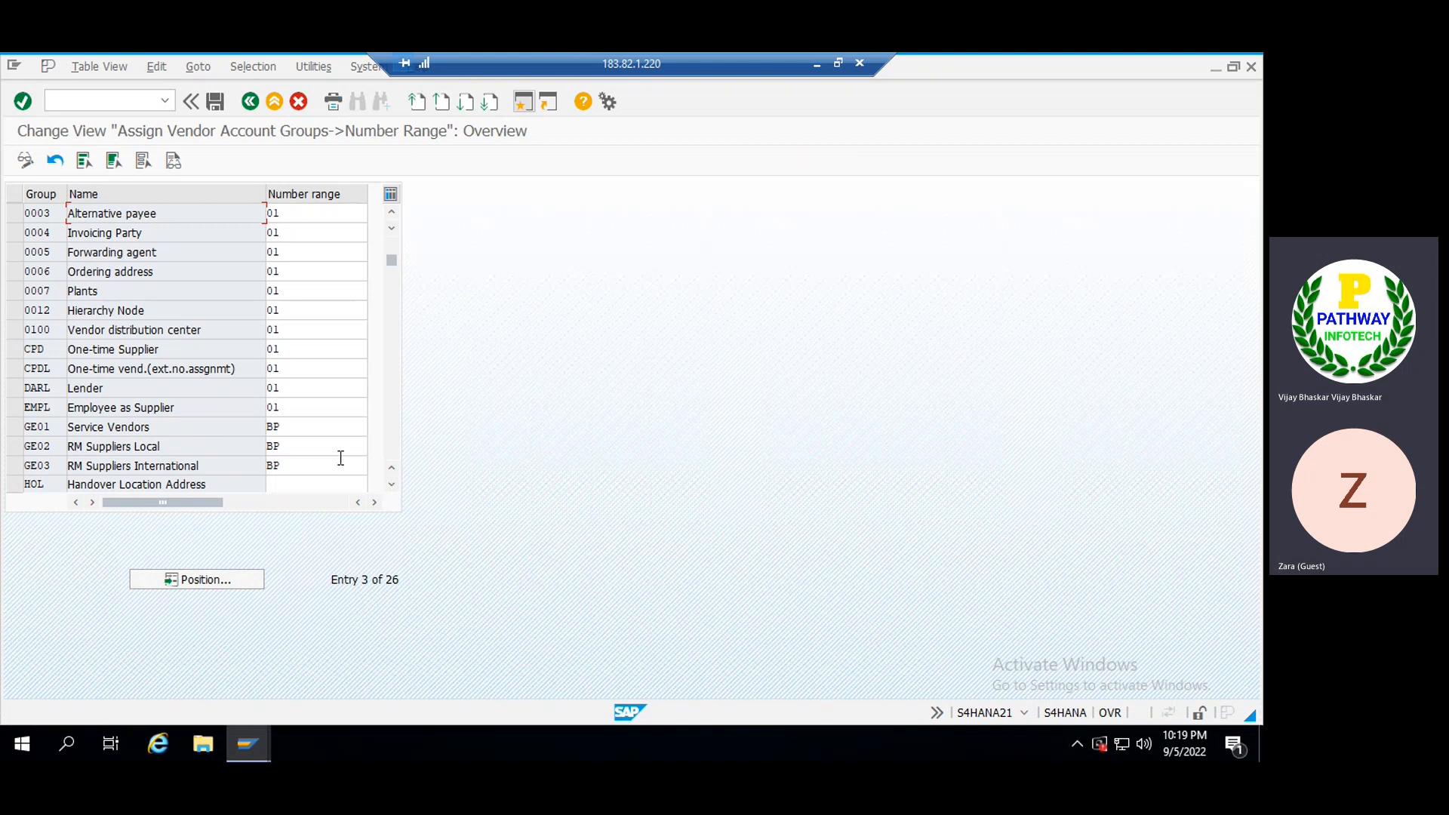
pyautogui.click(306, 425)
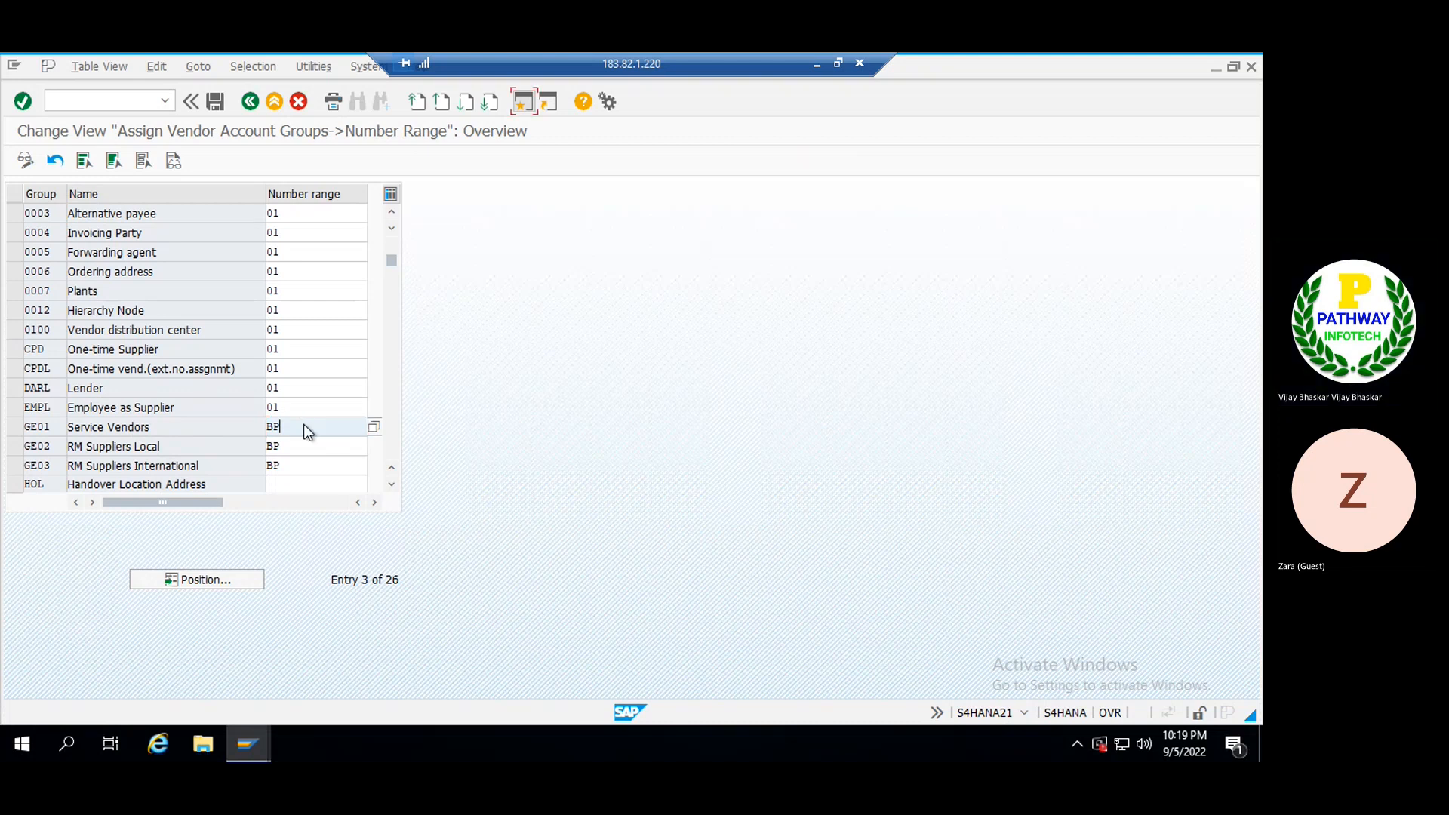
# - Switch to the other implementation guide session and collapse the SAP Business Partner branch with its subnodes
pyautogui.hotkey('alt', 'Tab')
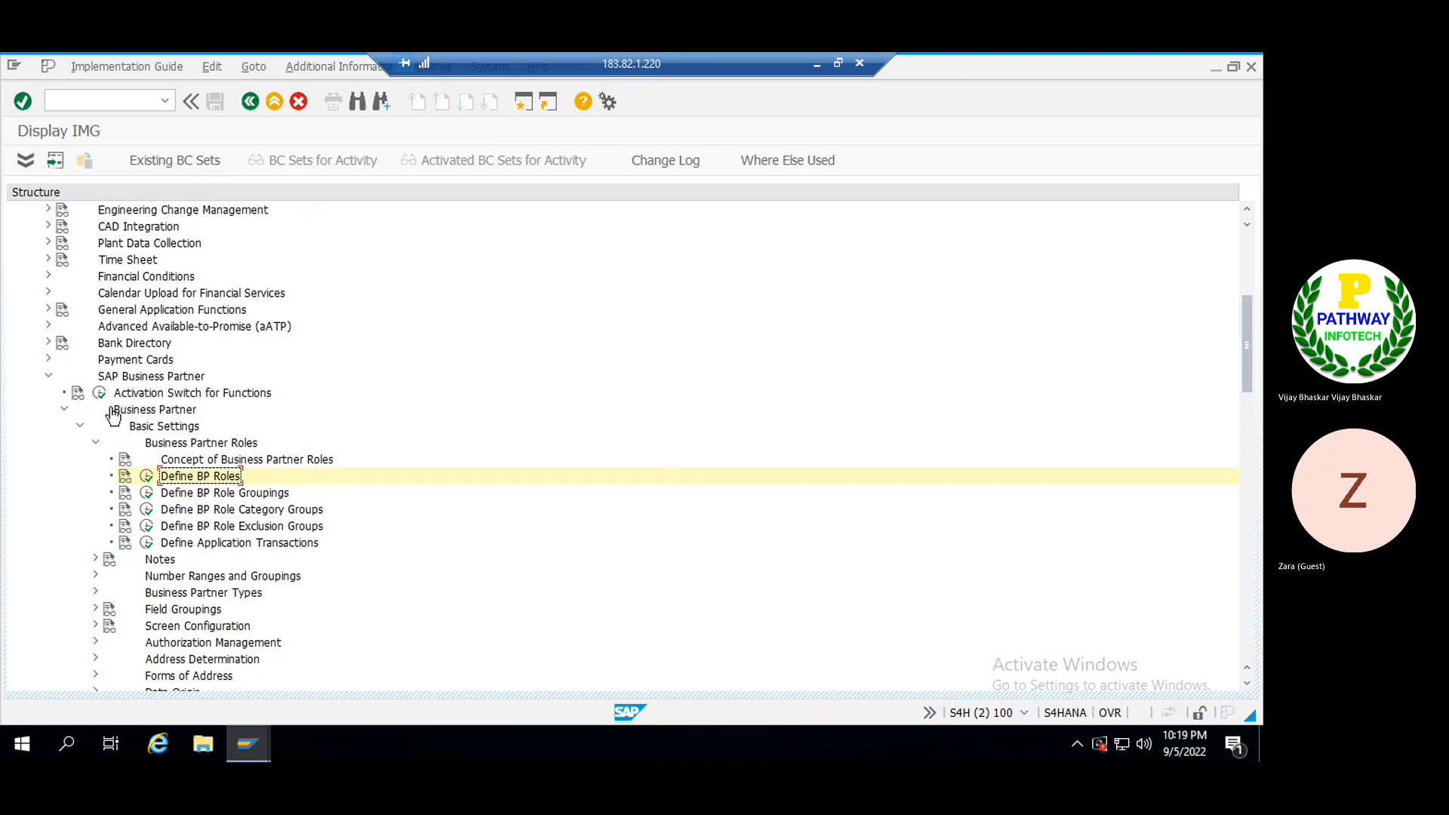
pyautogui.click(96, 445)
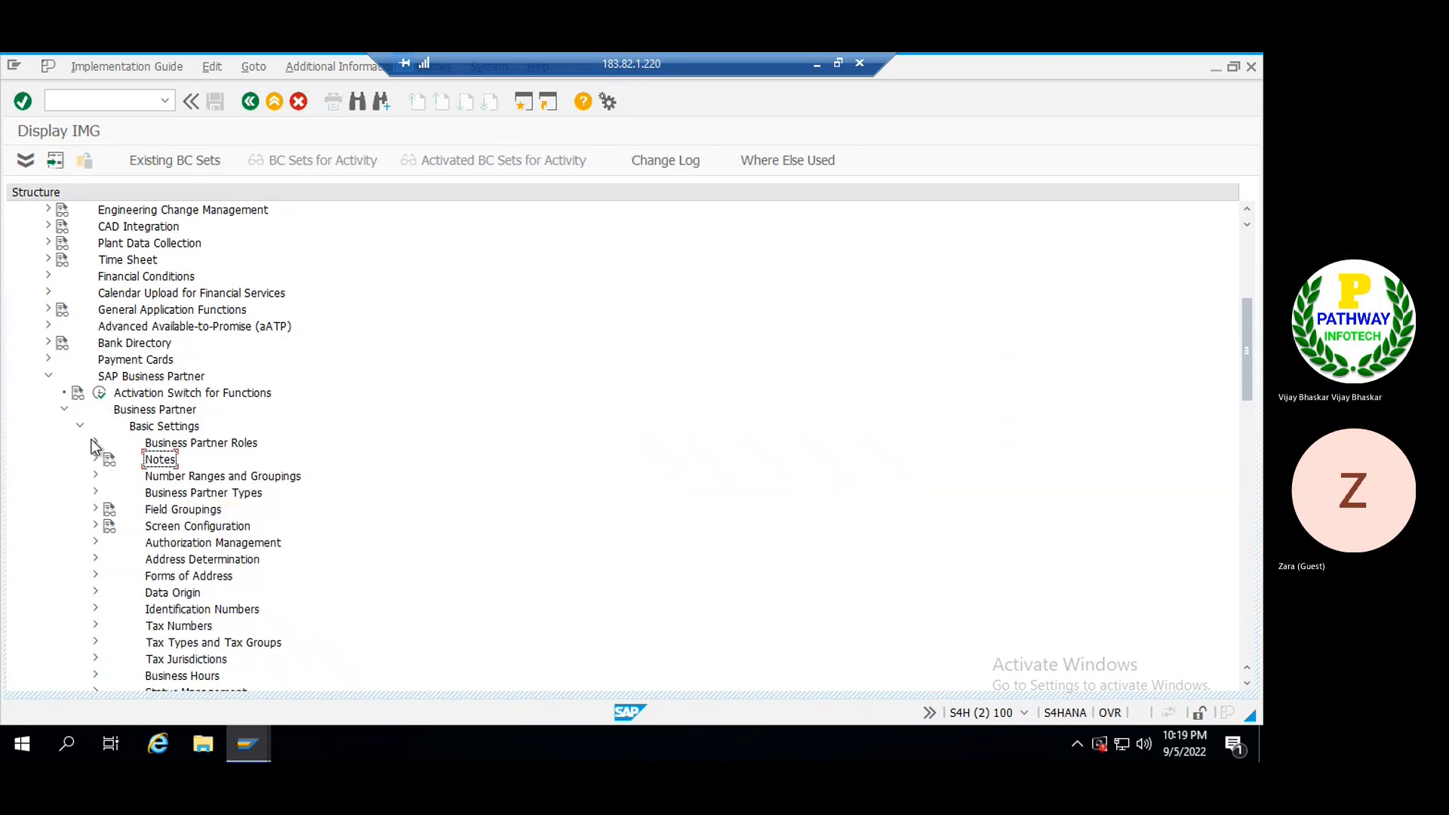
pyautogui.click(80, 427)
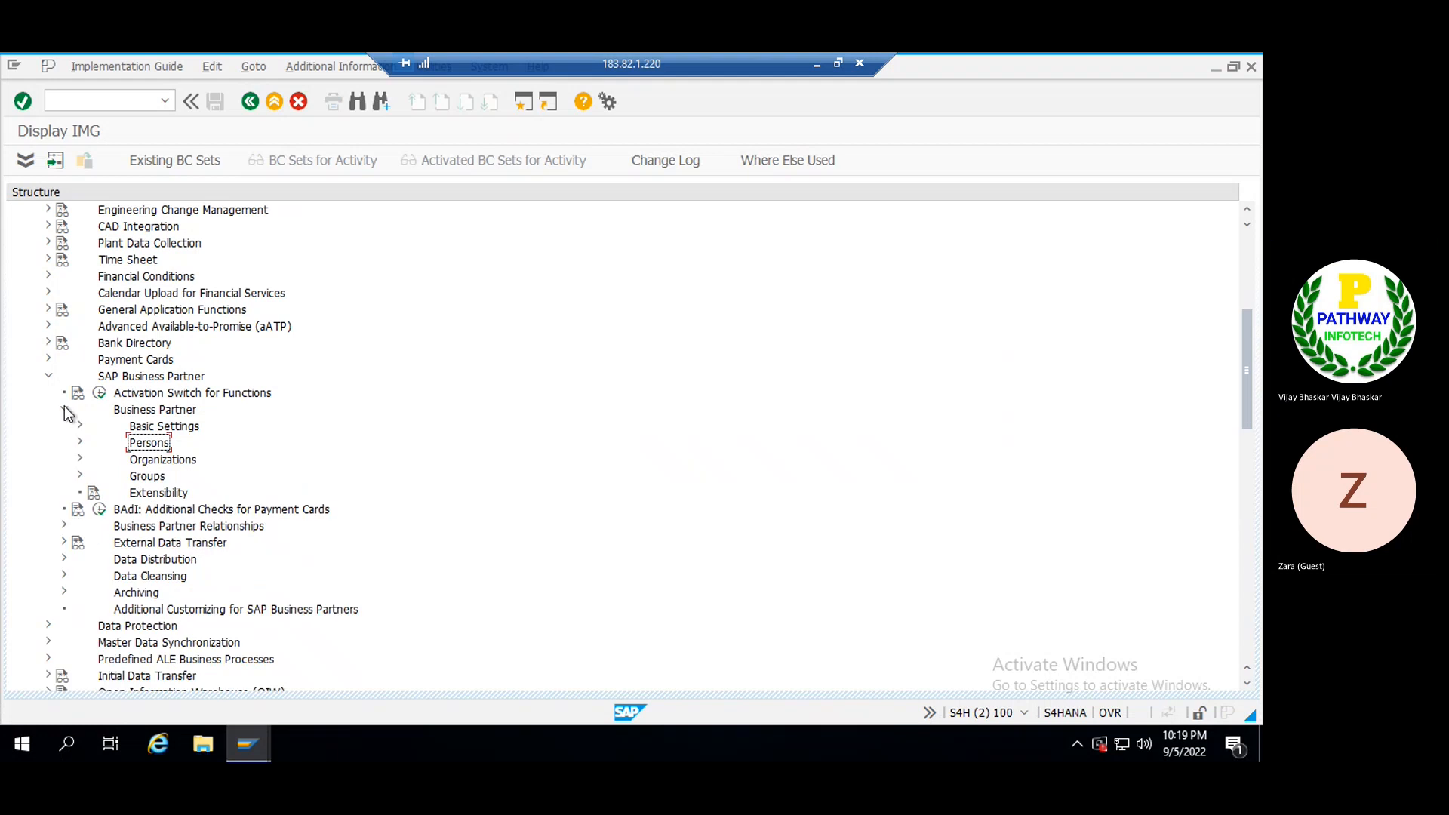
pyautogui.click(65, 407)
pyautogui.click(49, 378)
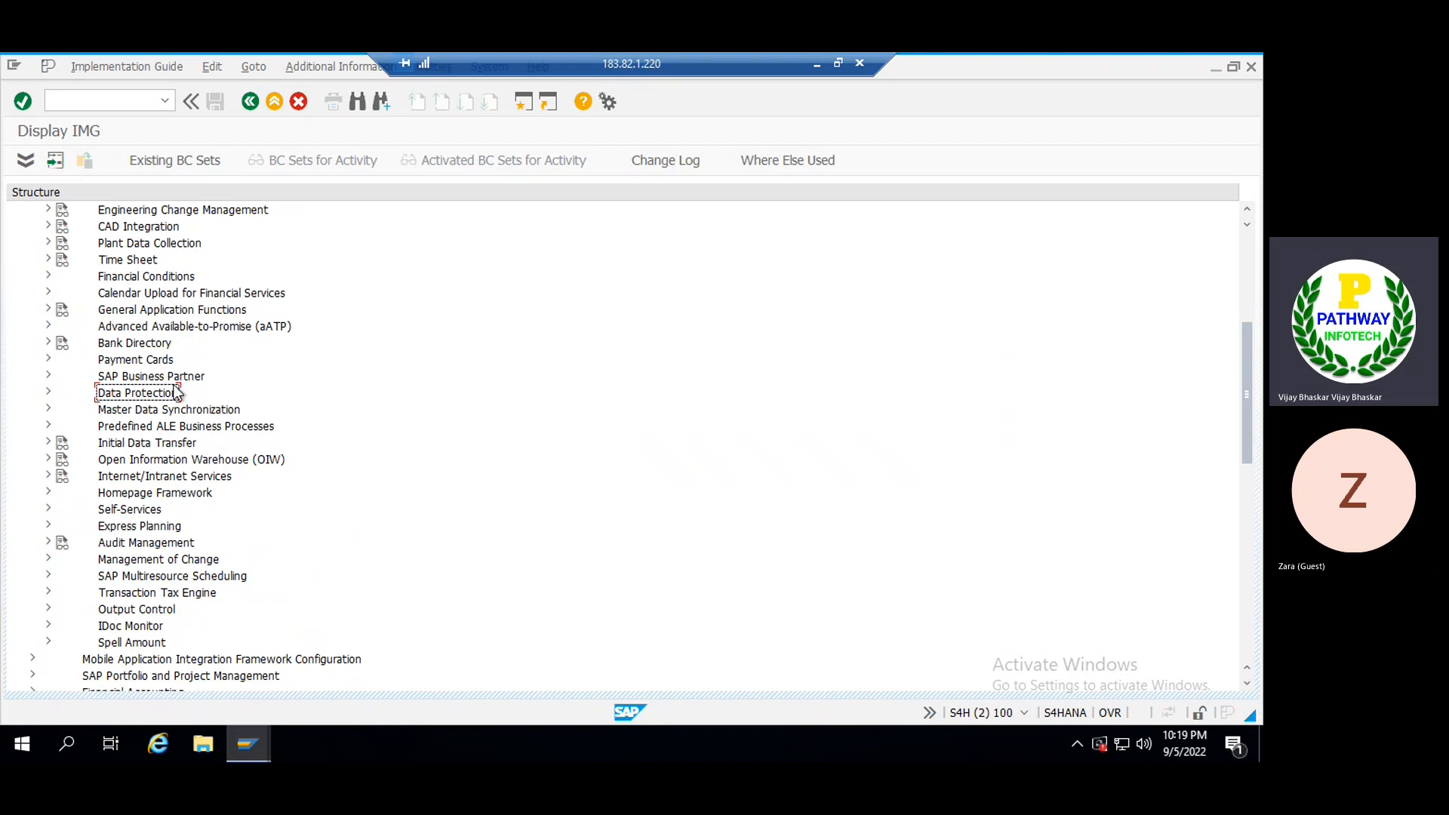
# - Expand the Master Data Synchronization node in the implementation guide
pyautogui.click(133, 562)
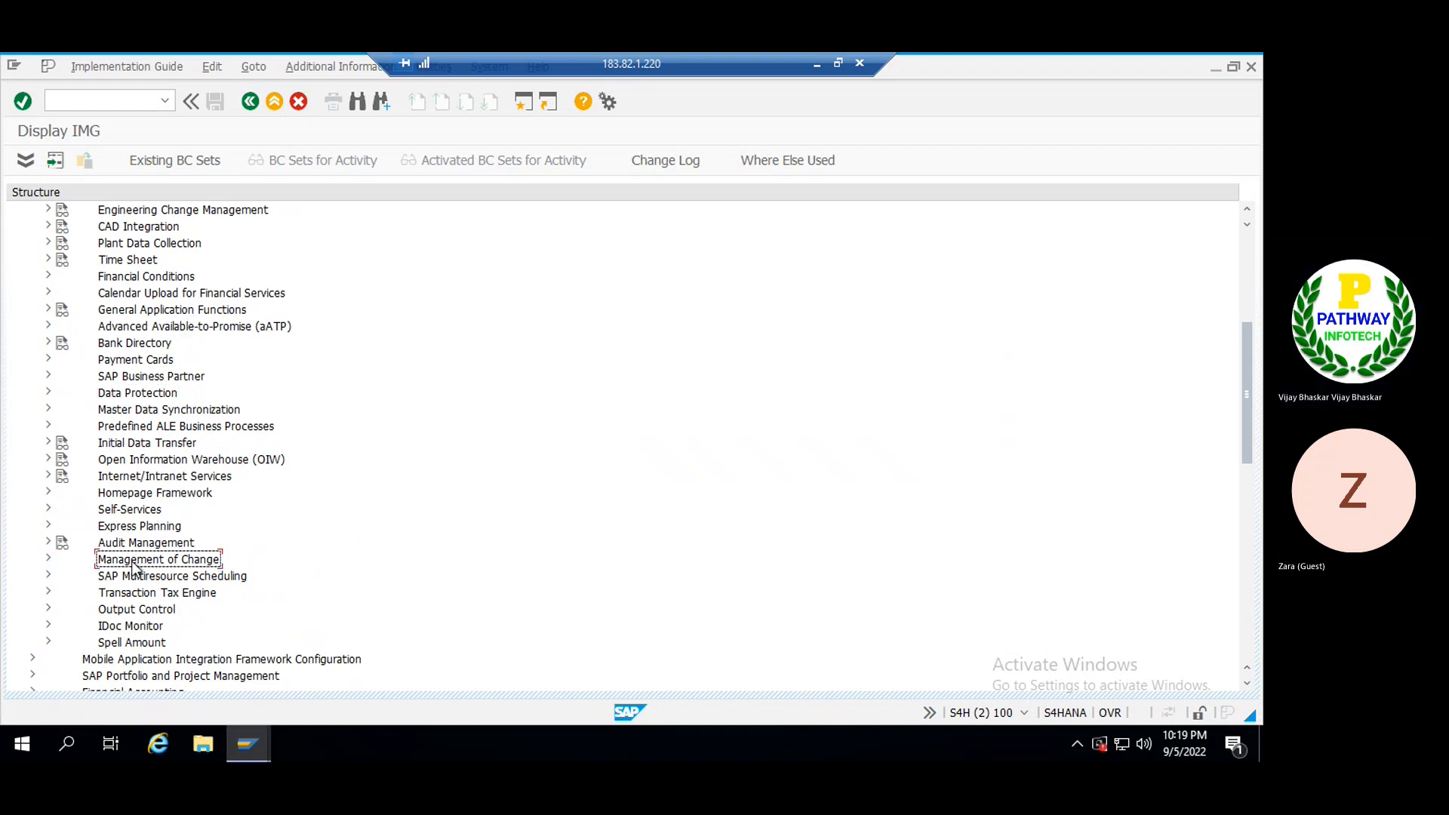
pyautogui.press('Up')
pyautogui.press('Up')
pyautogui.press('Up')
pyautogui.press('Up')
pyautogui.press('Up')
pyautogui.press('Up')
pyautogui.press('Up')
pyautogui.press('Up')
pyautogui.press('Up')
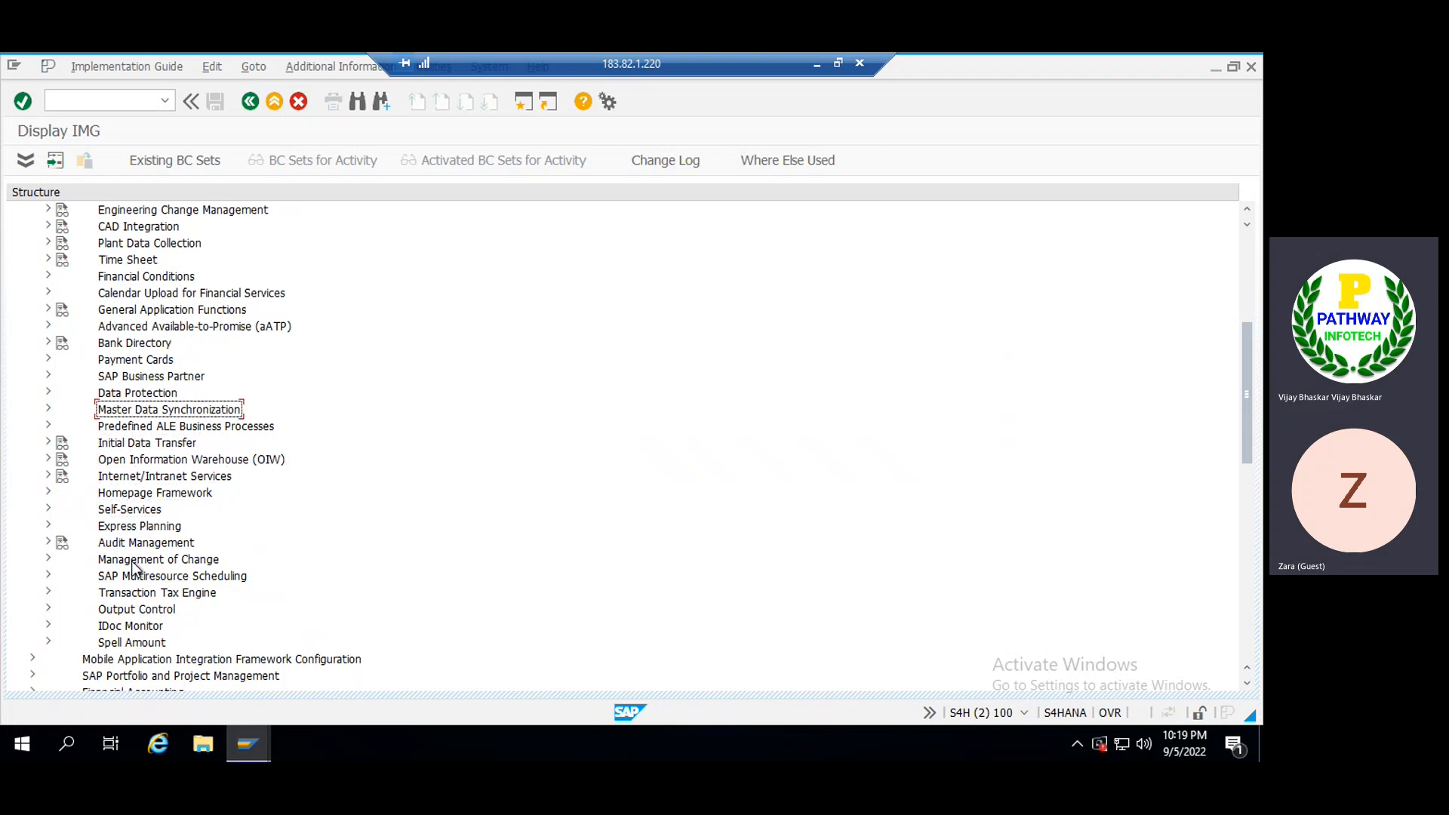
pyautogui.press('Right')
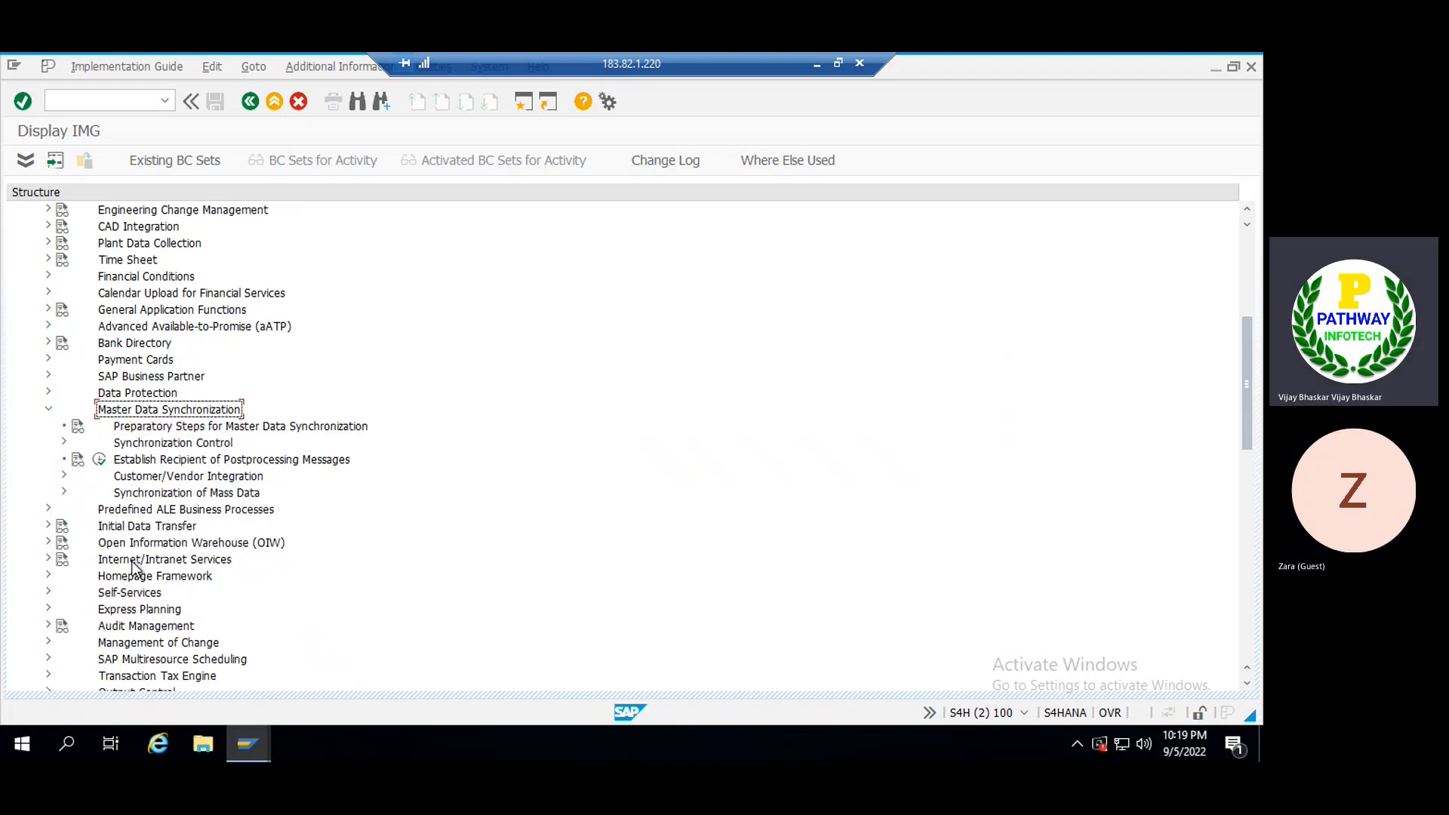
# - Expand Customer/Vendor Integration and its Business Partner Settings node under Master Data Synchronization
pyautogui.press('Down')
pyautogui.press('Down')
pyautogui.press('Down')
pyautogui.press('Down')
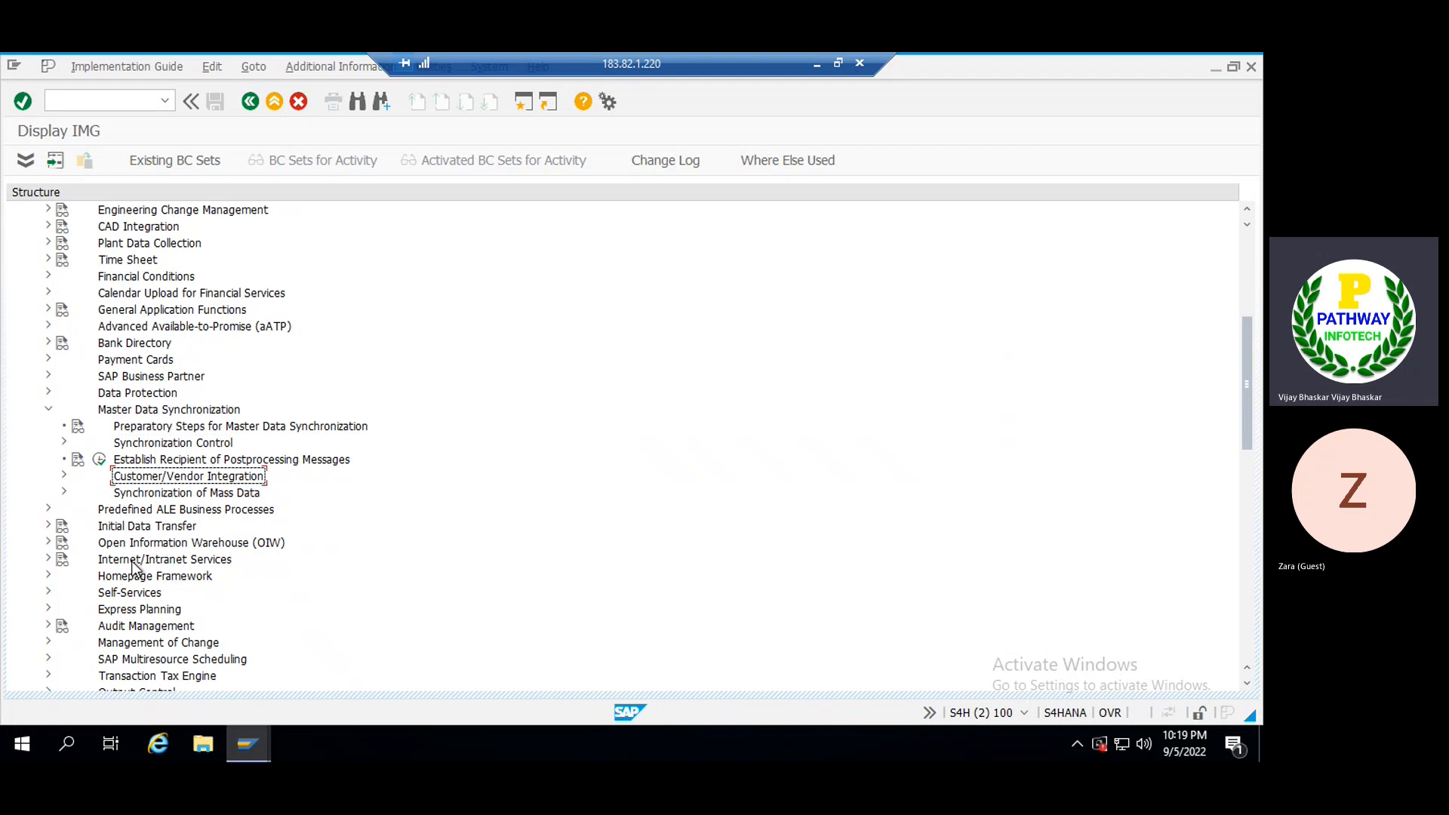
pyautogui.press('Right')
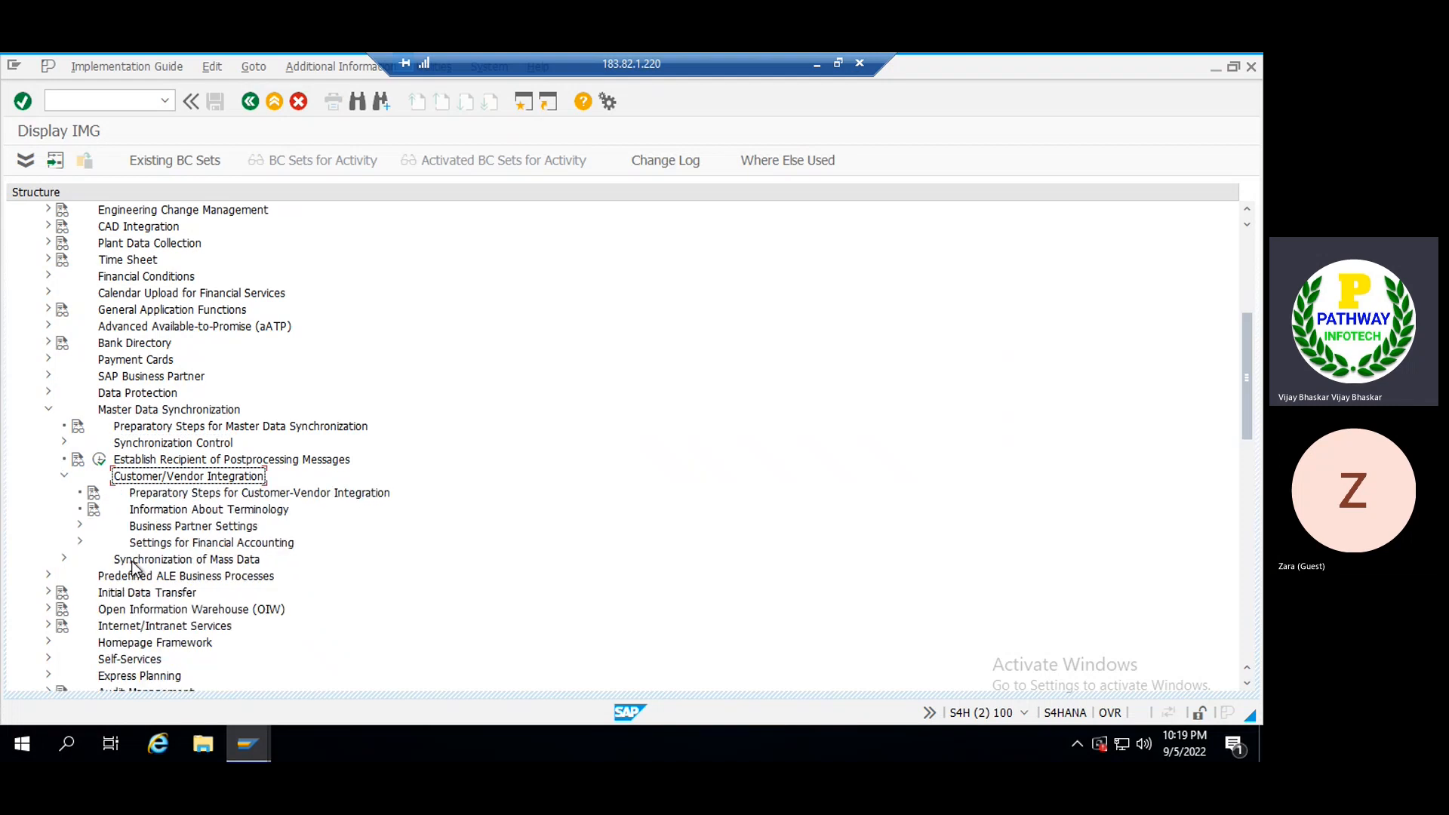
pyautogui.press('Down')
pyautogui.press('Down')
pyautogui.press('Down')
pyautogui.press('Right')
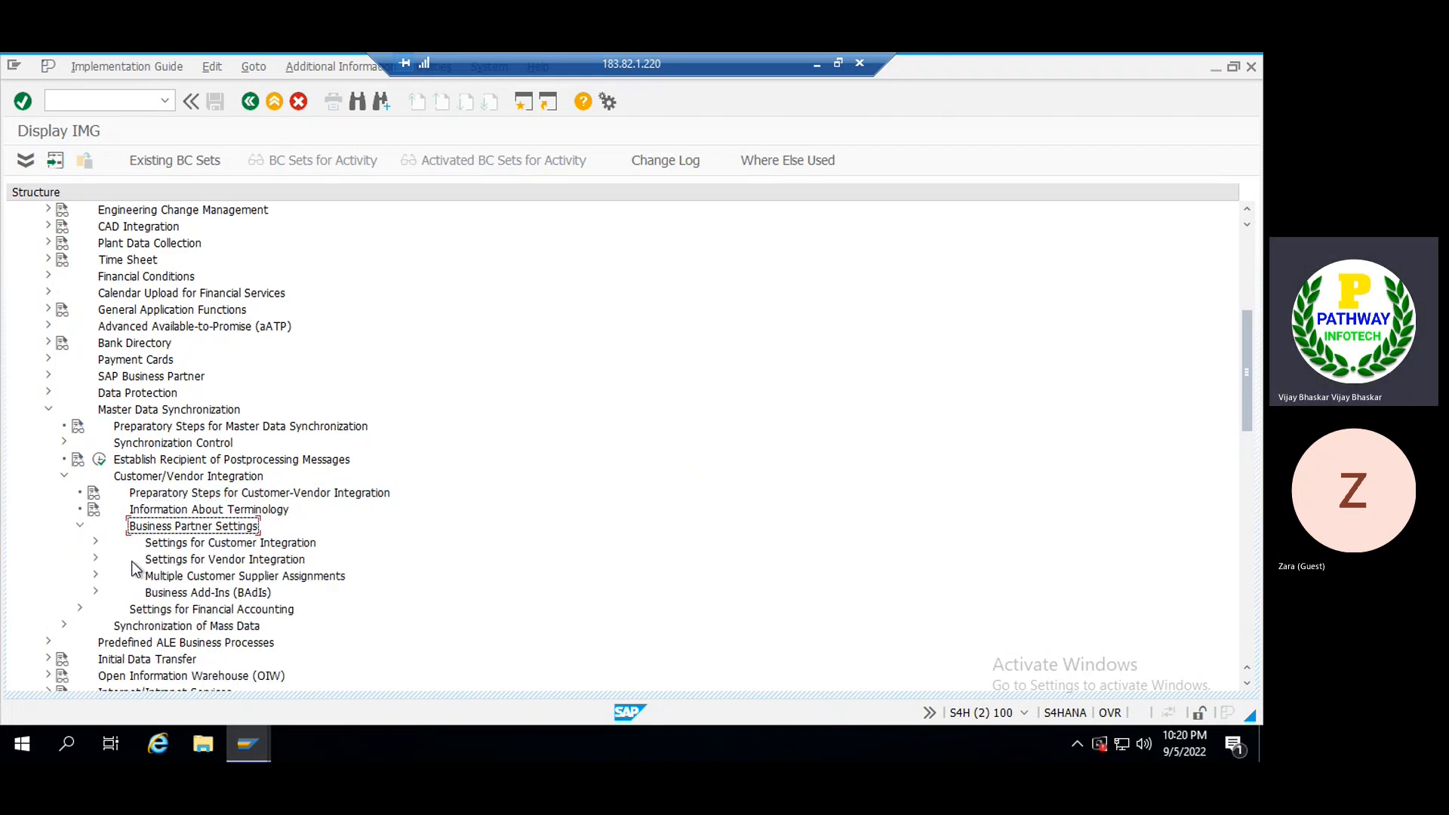
# - Expand Settings for Vendor Integration down to Assign Keys under Field Assignment for Vendor Integration
pyautogui.press('Down')
pyautogui.press('Down')
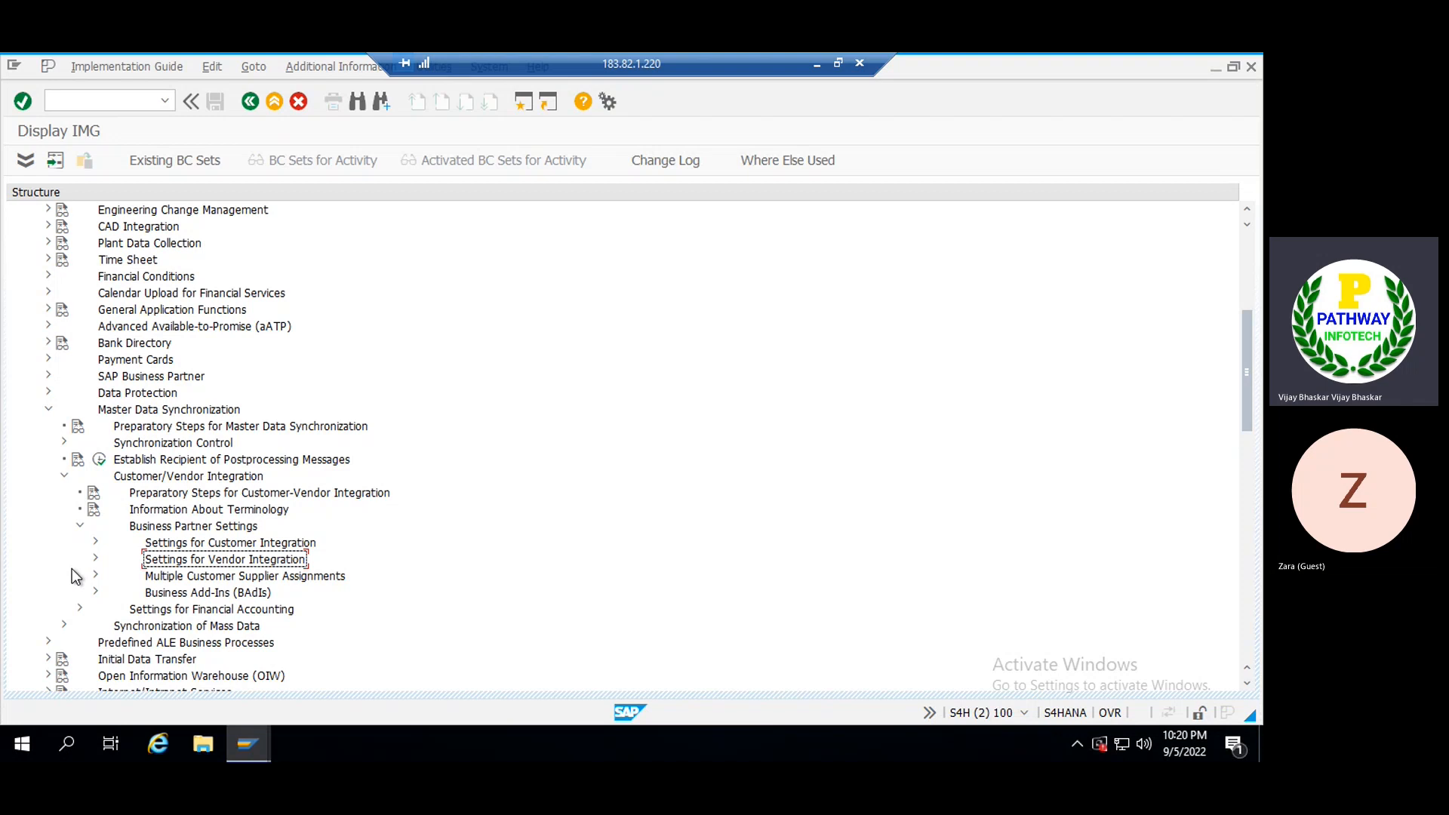
pyautogui.press('Right')
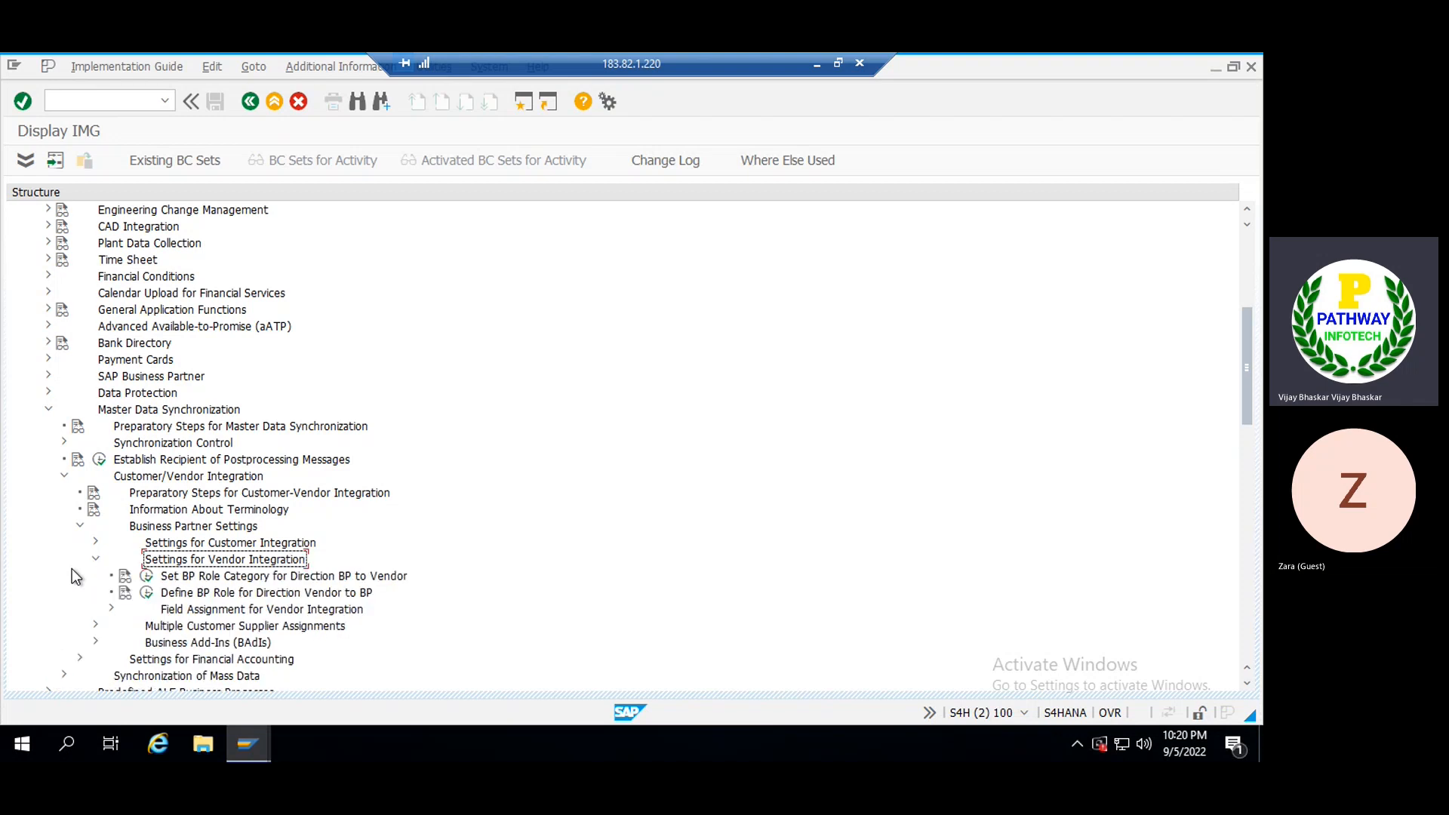
pyautogui.press('Down')
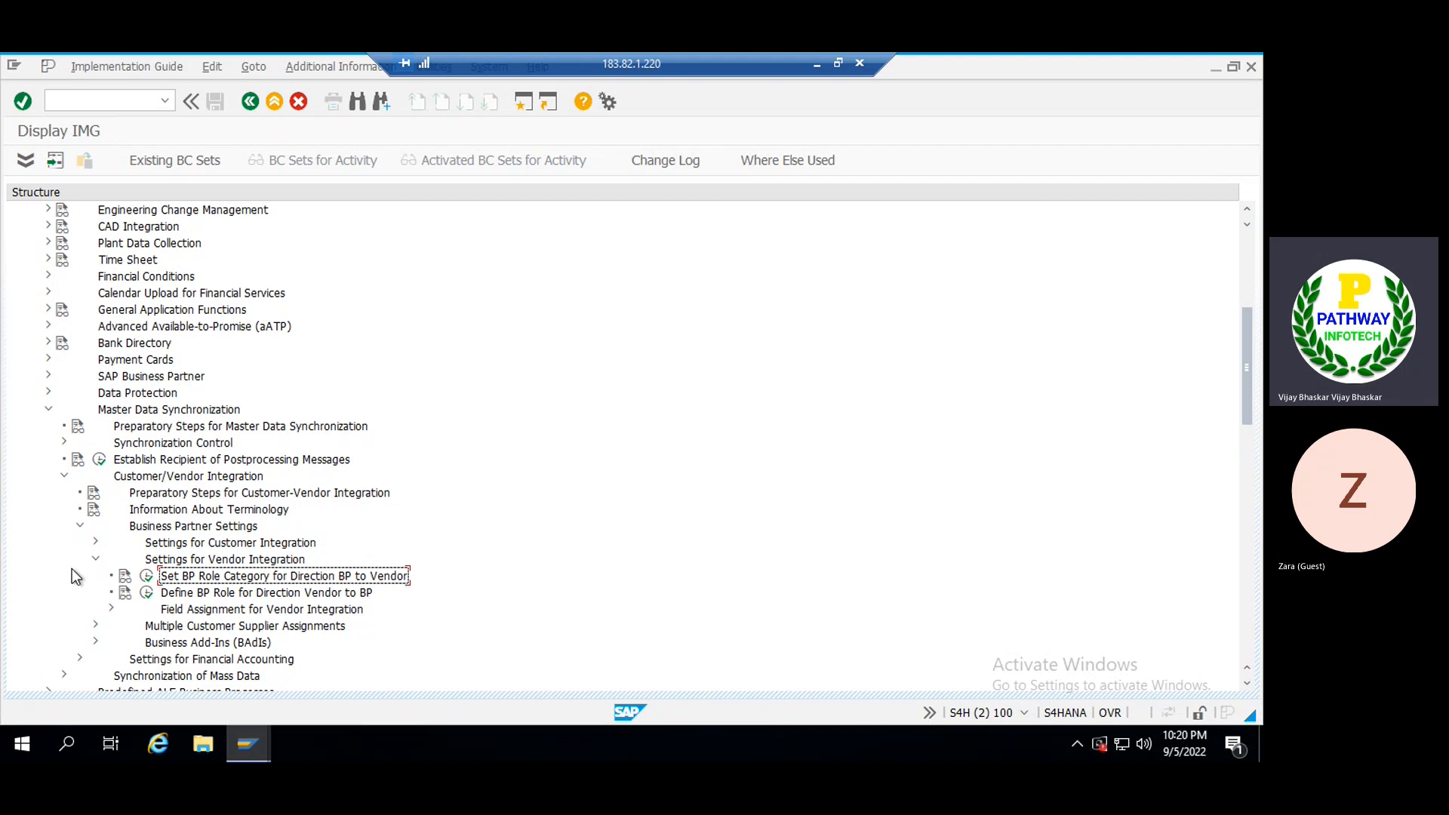
pyautogui.press('Down')
pyautogui.press('Down')
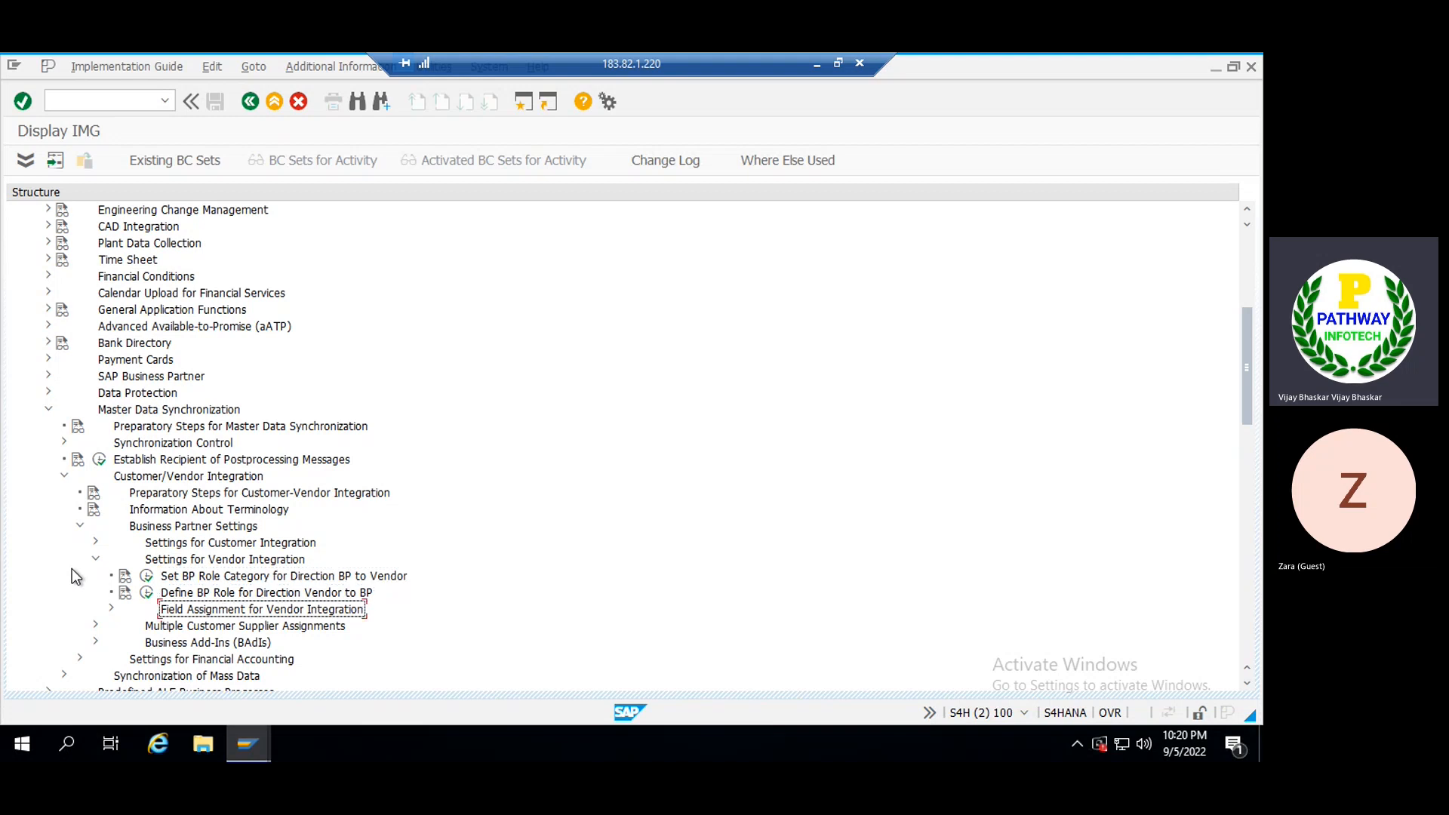
pyautogui.press('Right')
pyautogui.press('Down')
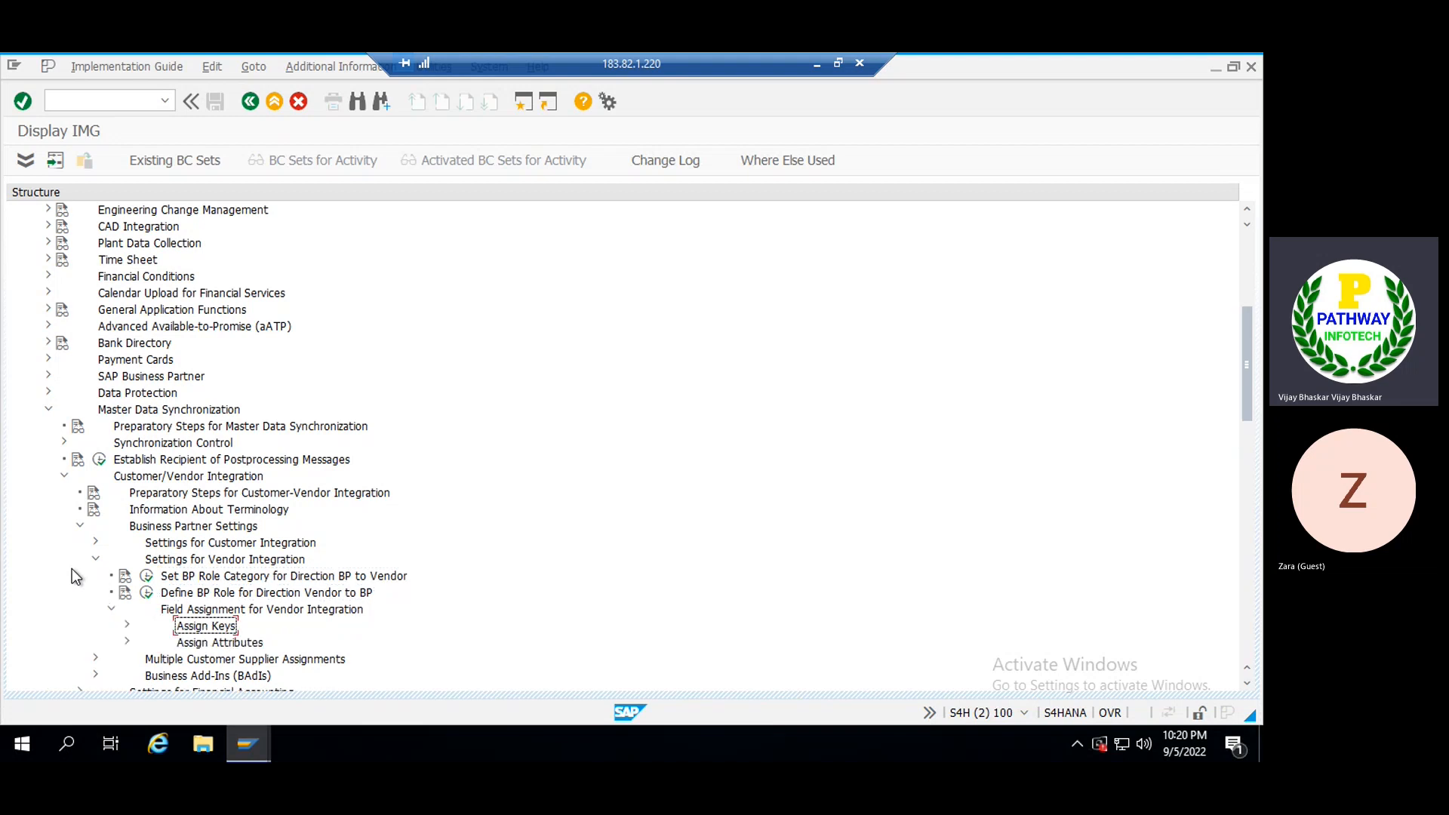
pyautogui.press('Right')
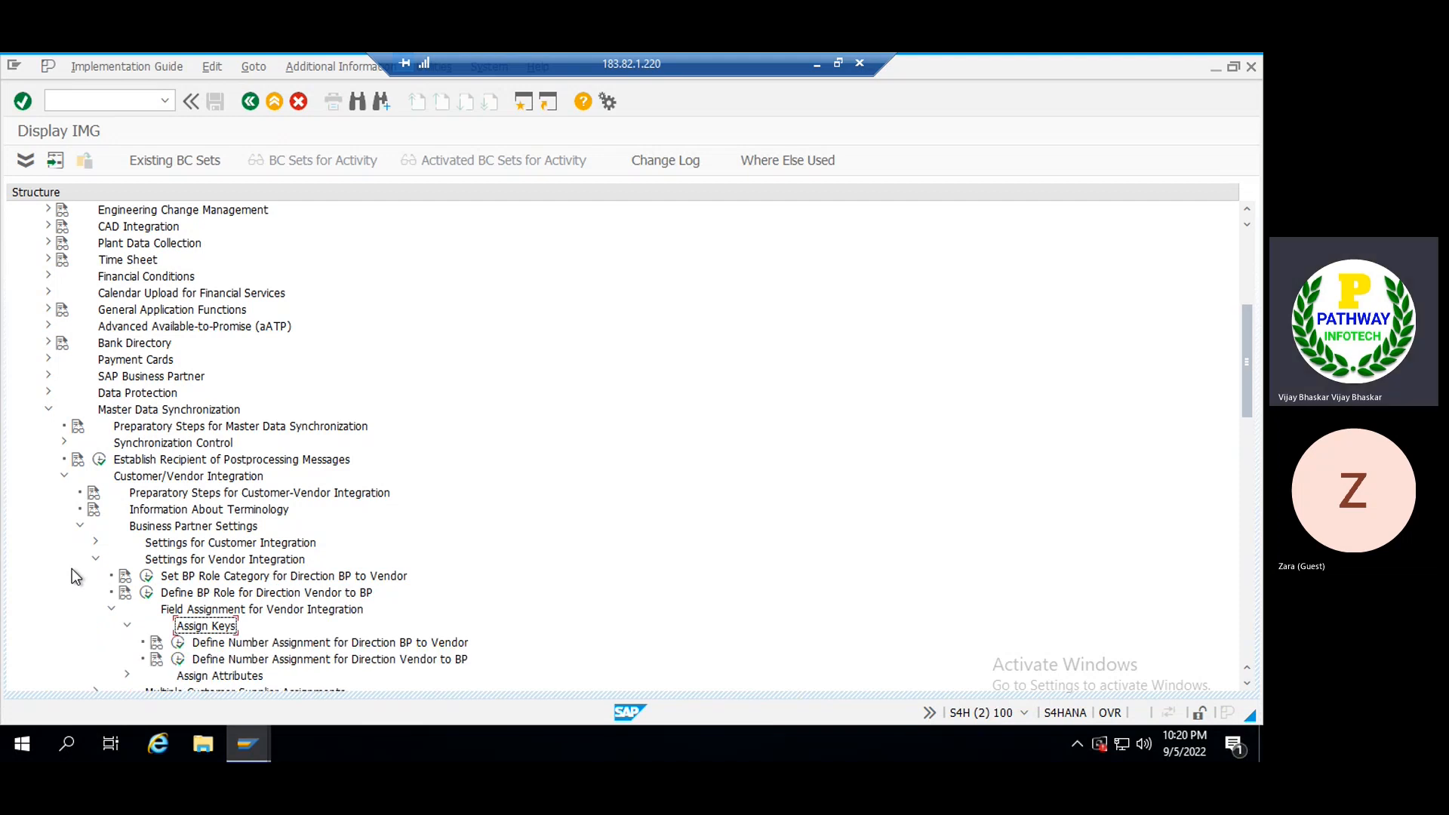
# - Review Define Number Assignment for directions BP to Vendor and Vendor to BP, returning to the implementation guide after each
pyautogui.press('Down')
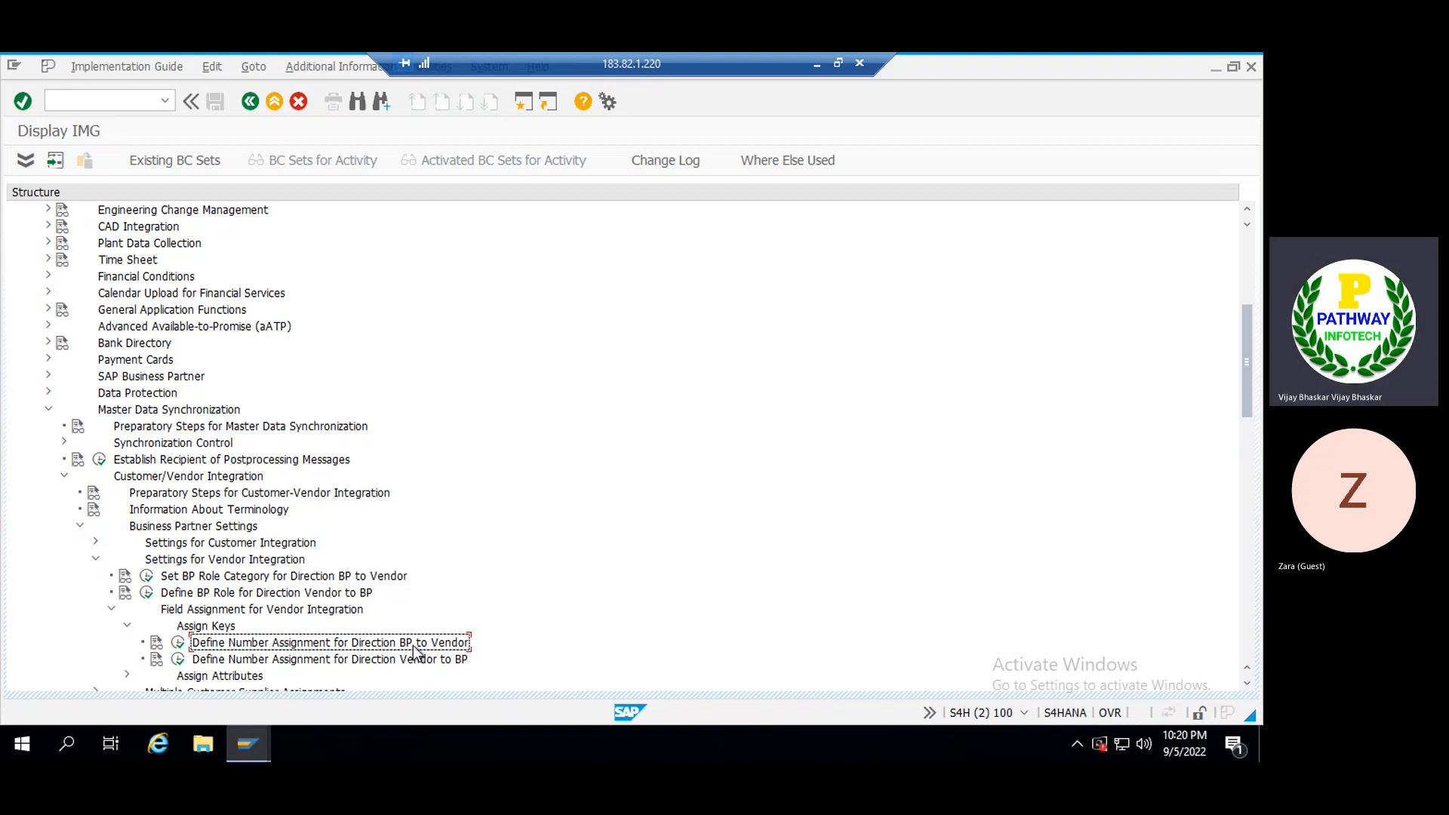
pyautogui.click(180, 643)
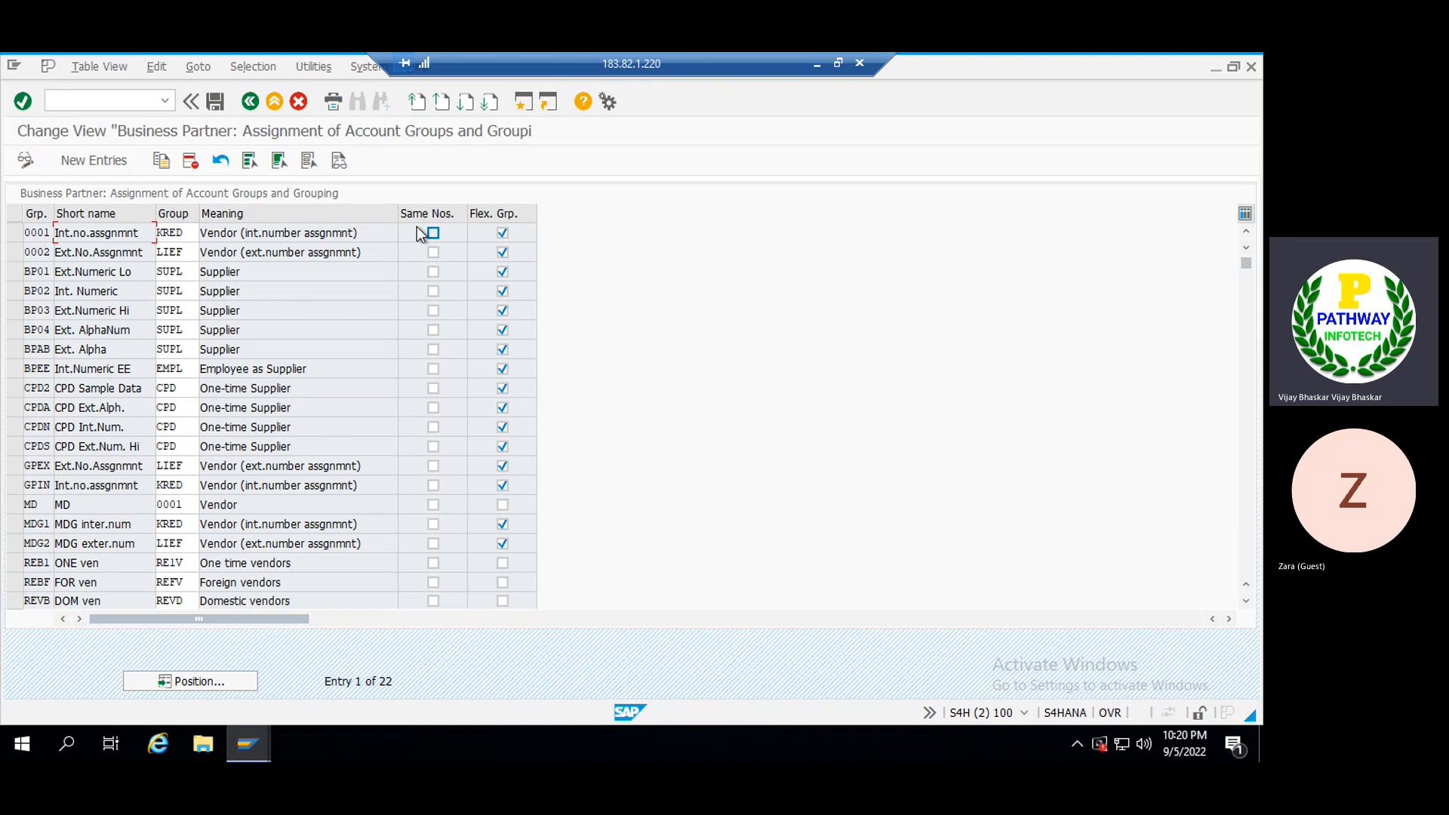
pyautogui.click(202, 254)
pyautogui.click(251, 103)
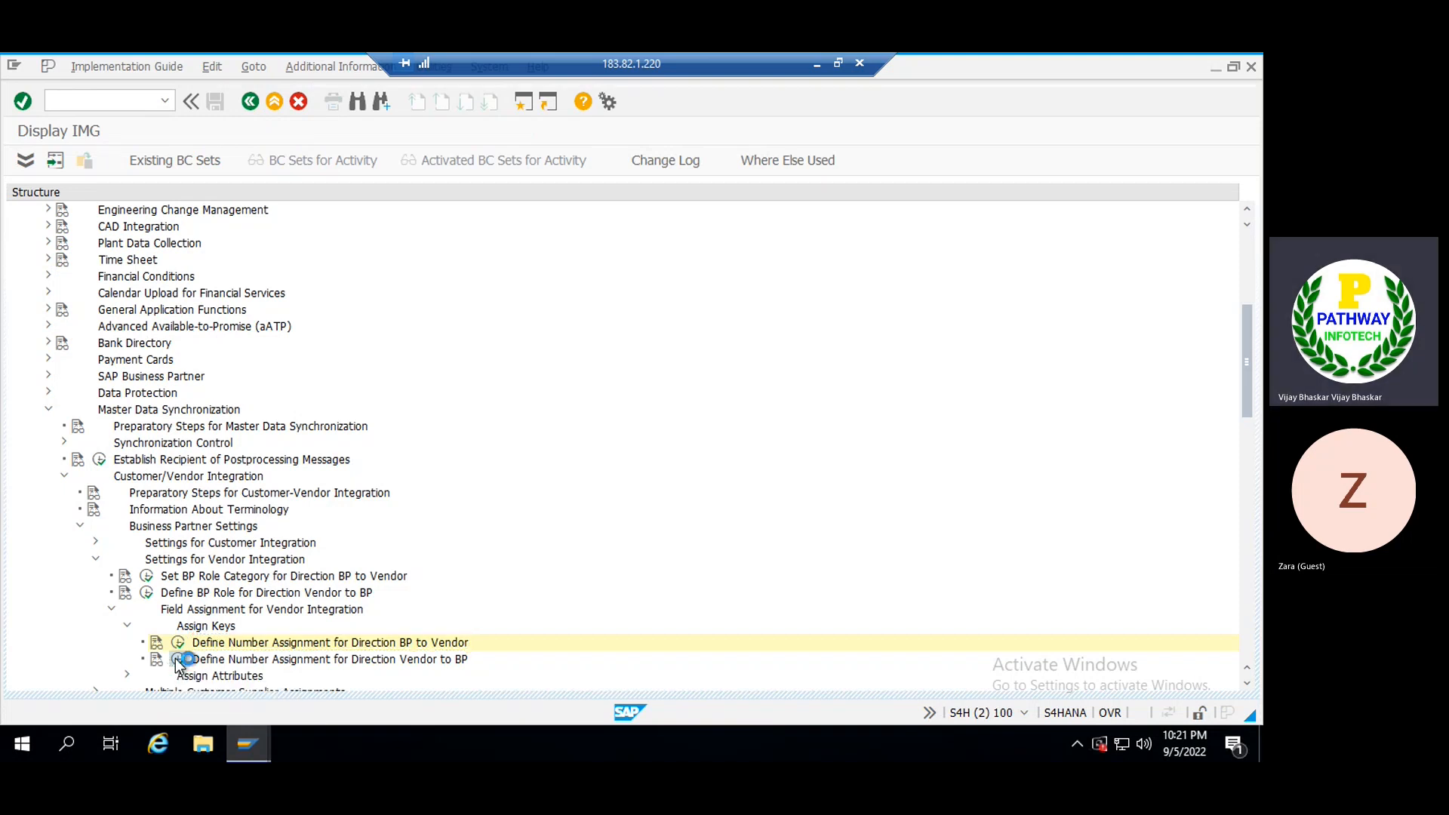
pyautogui.click(176, 660)
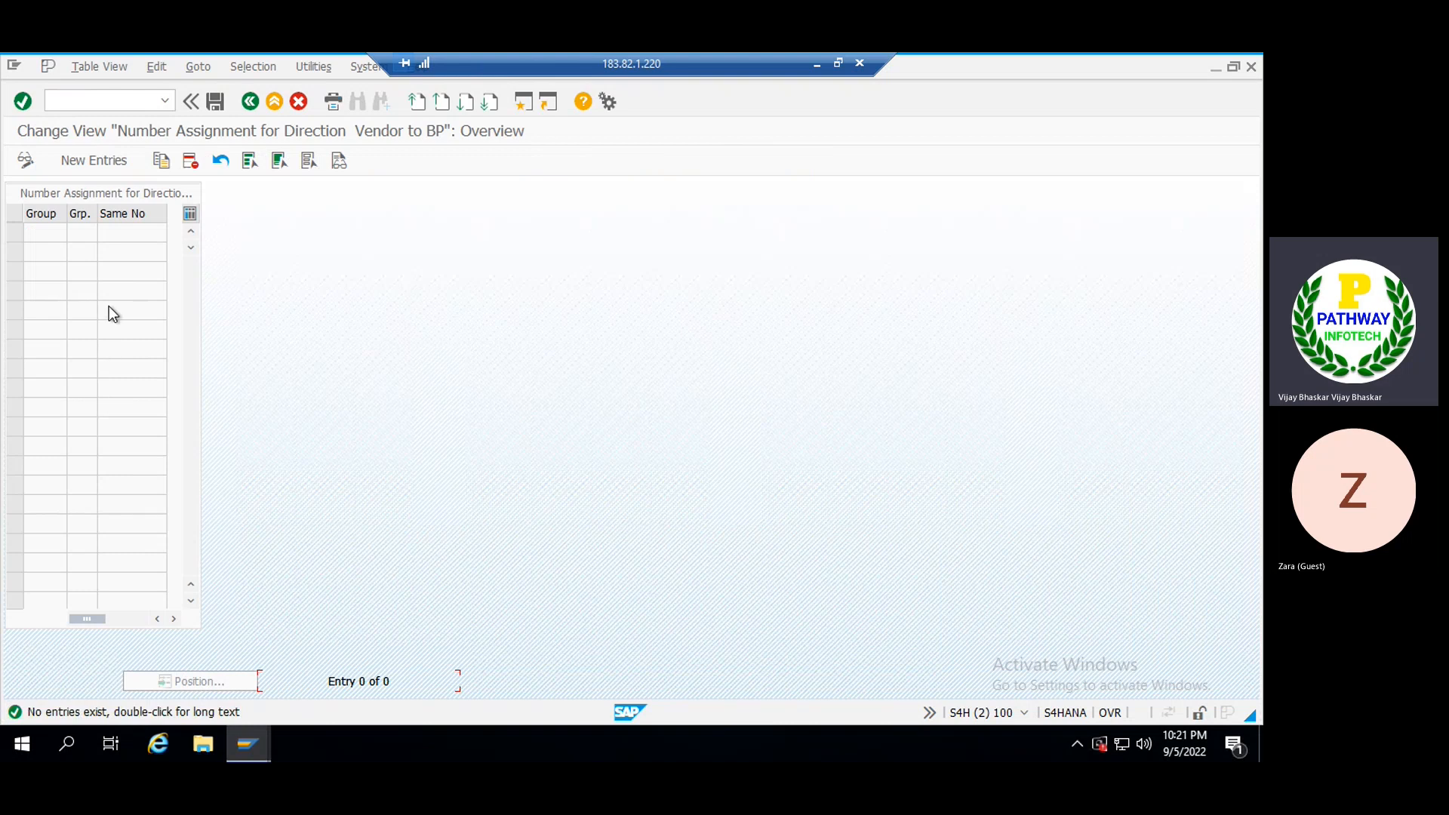
pyautogui.click(249, 102)
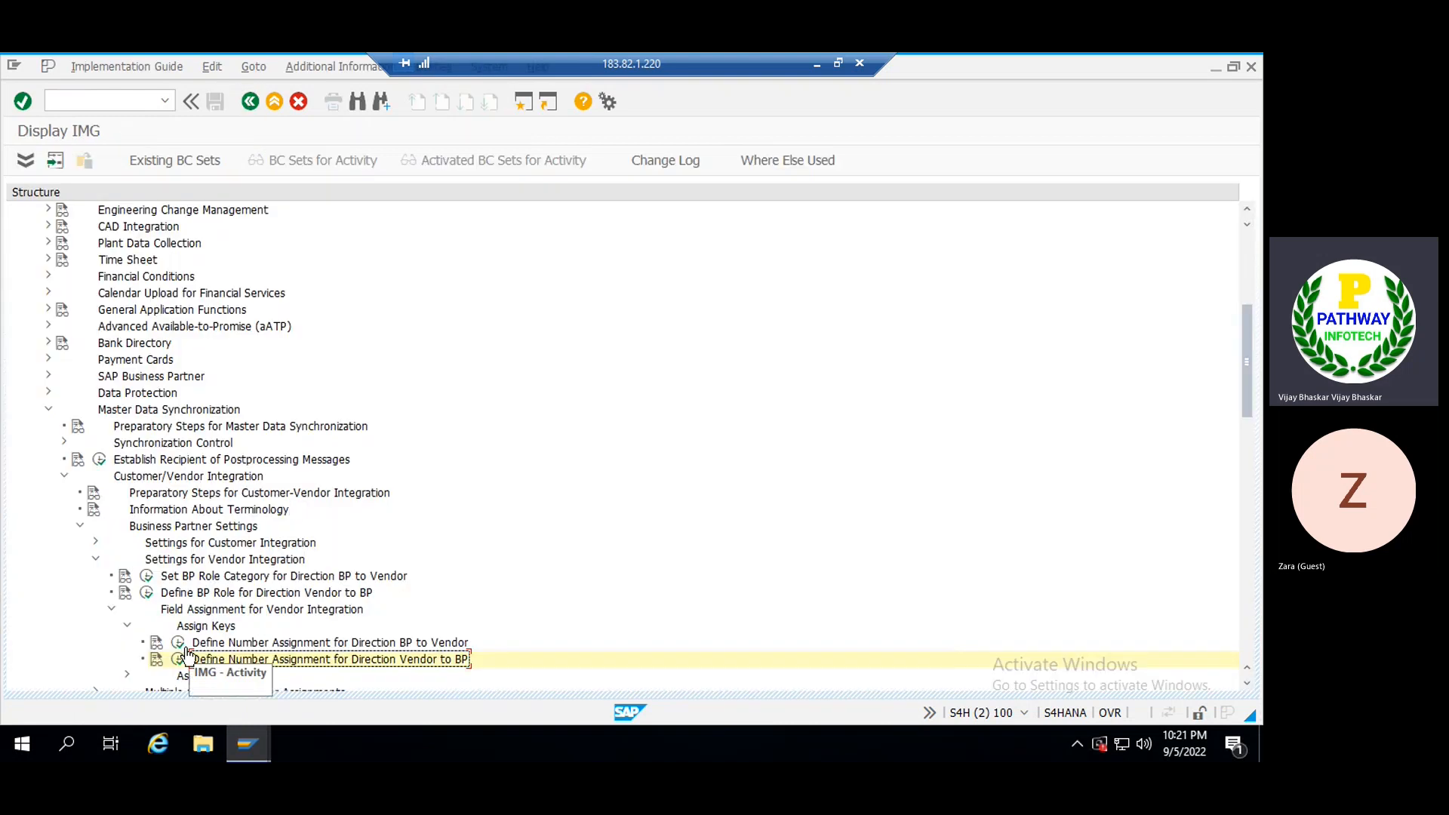
# - Start new entries in Define Number Assignment for Direction BP to Vendor and browse the available business partner groupings
pyautogui.click(178, 643)
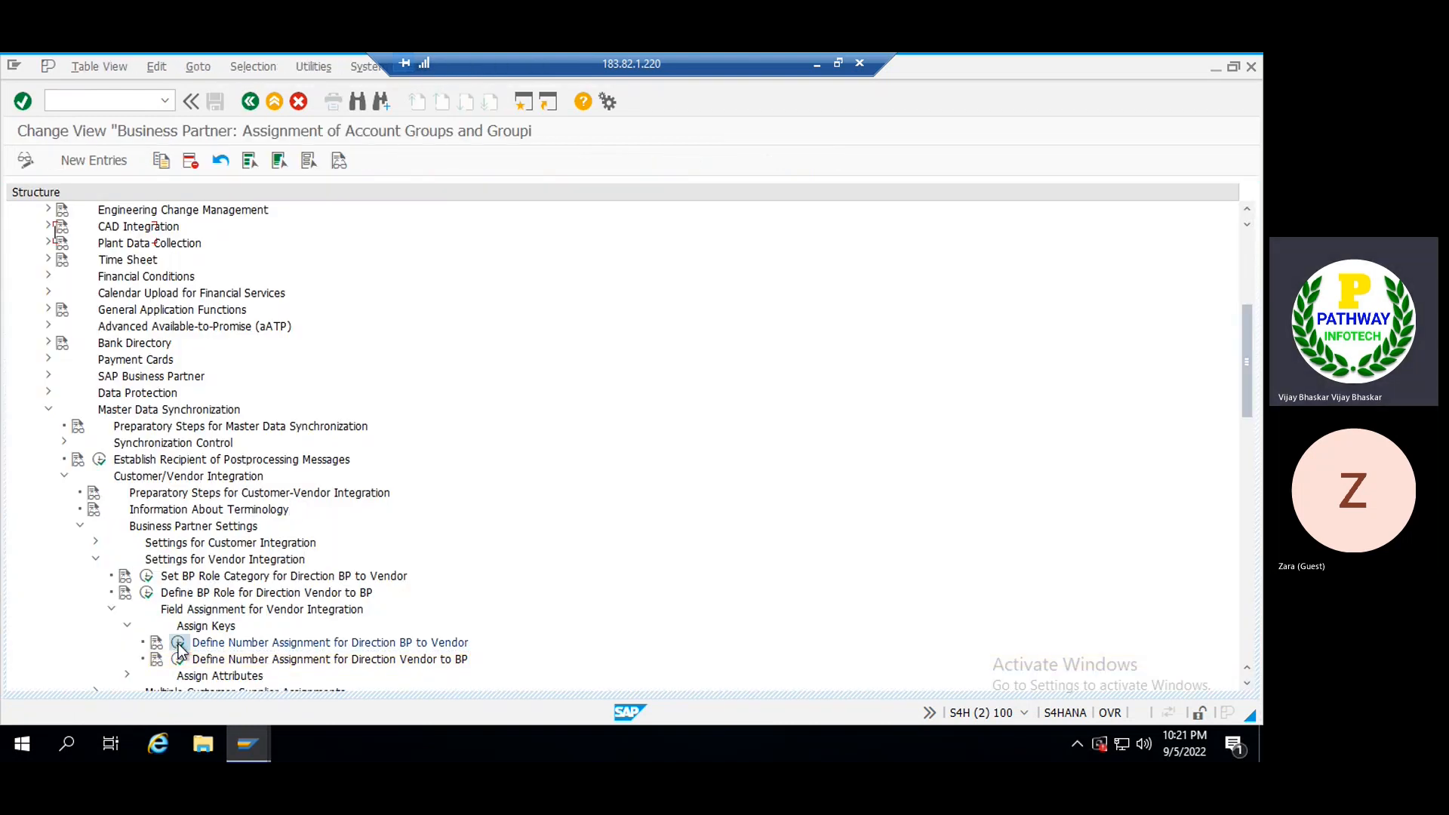
pyautogui.click(98, 162)
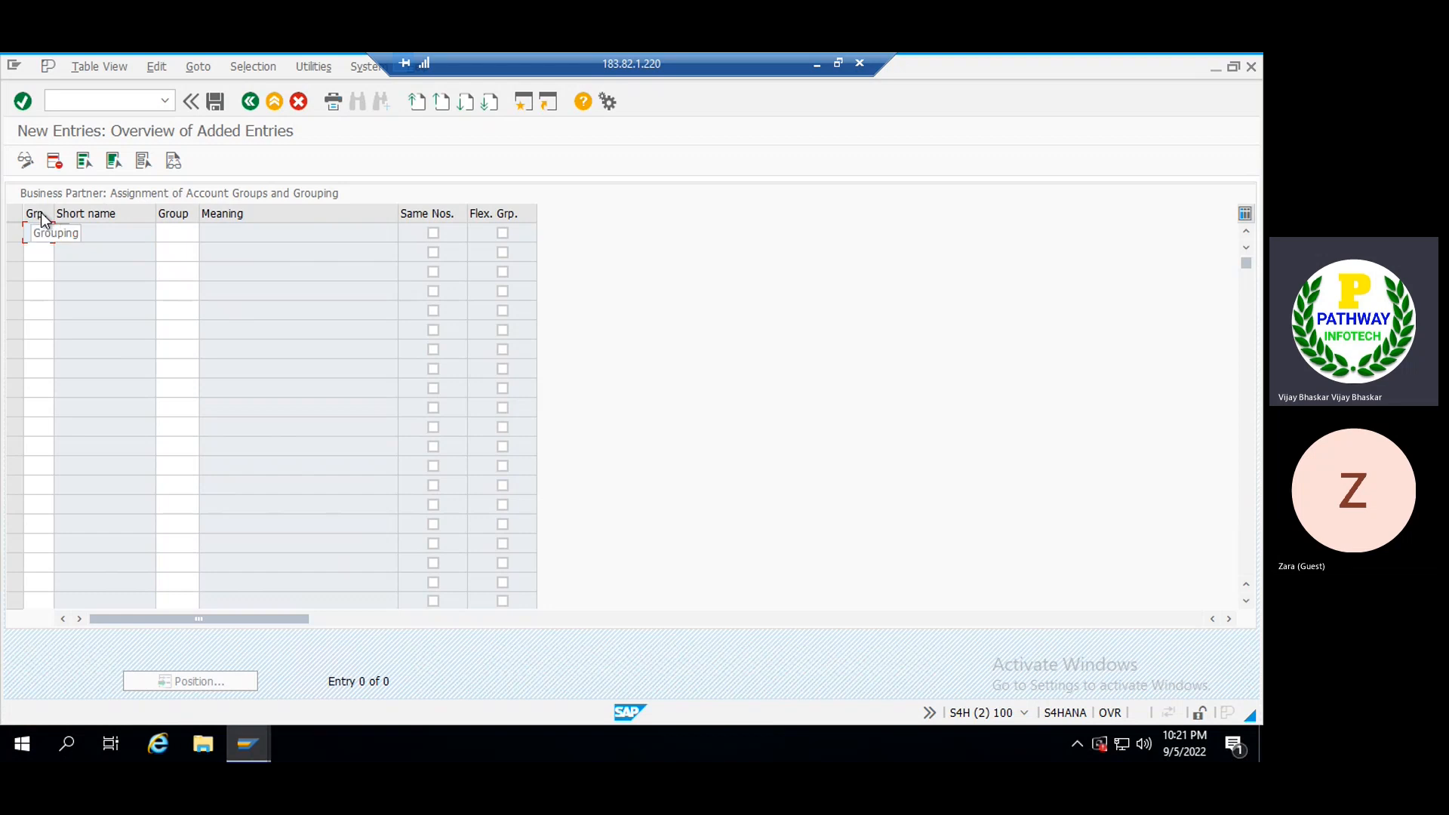
pyautogui.click(56, 228)
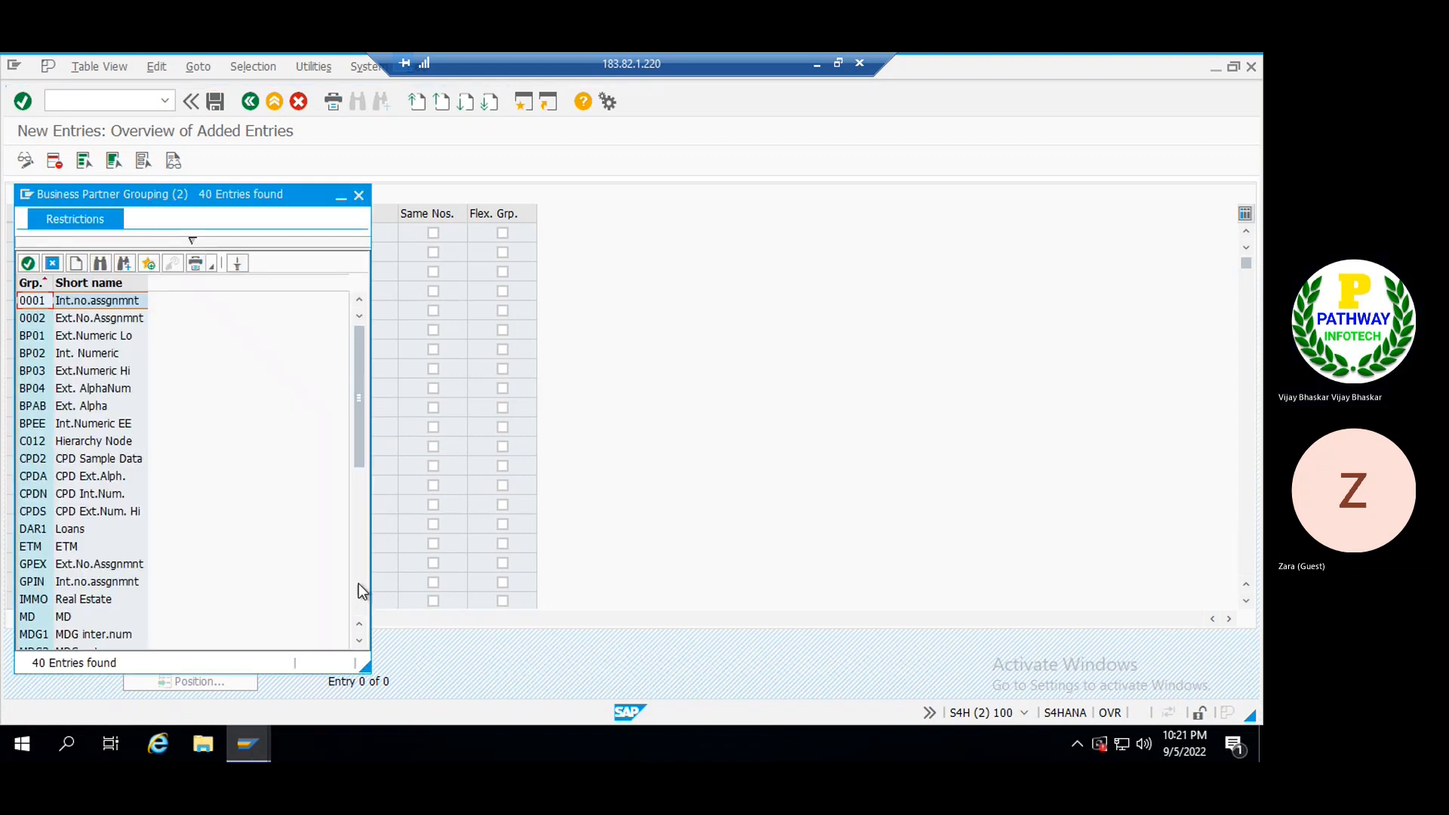
pyautogui.click(359, 604)
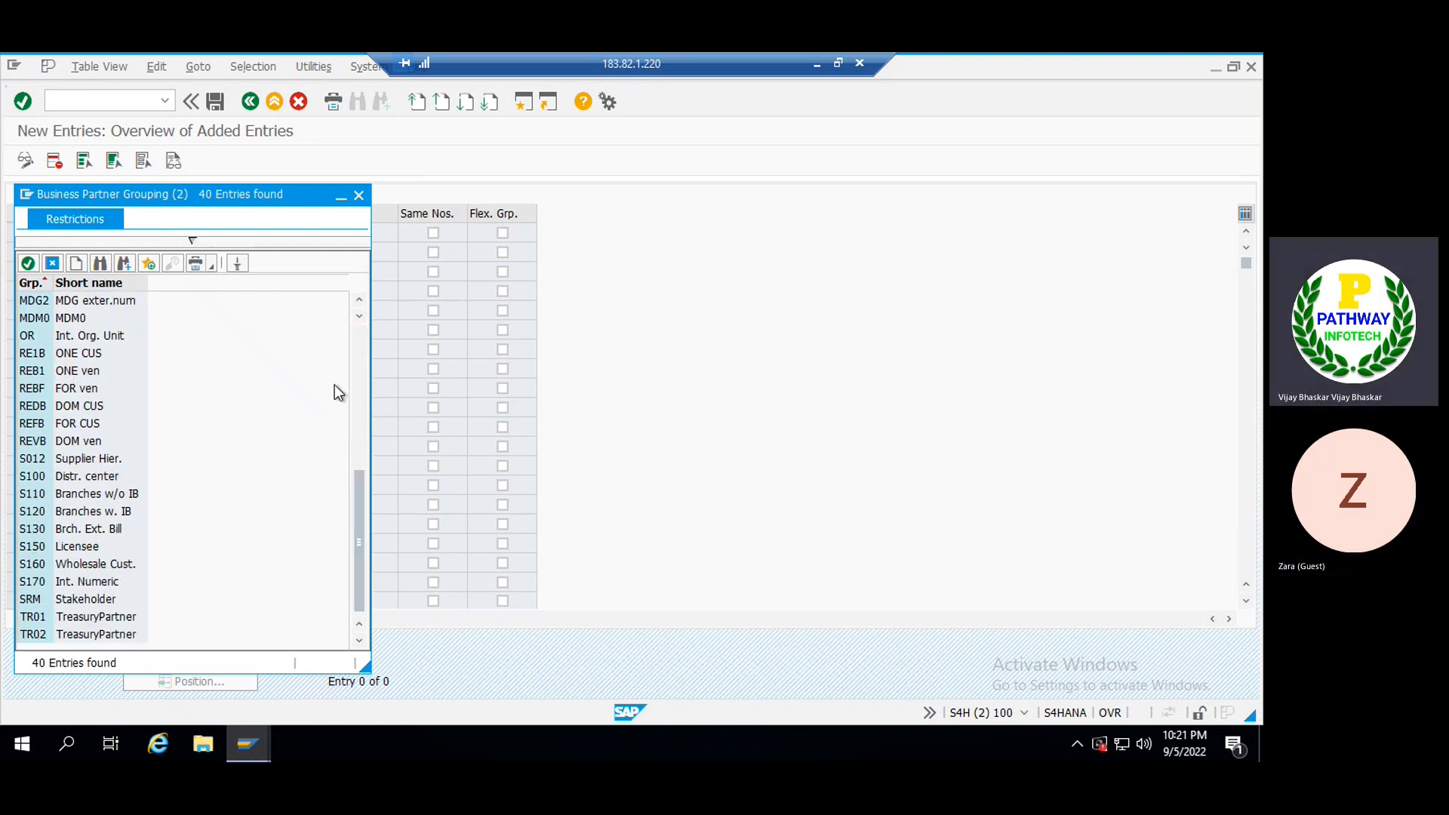
pyautogui.click(356, 338)
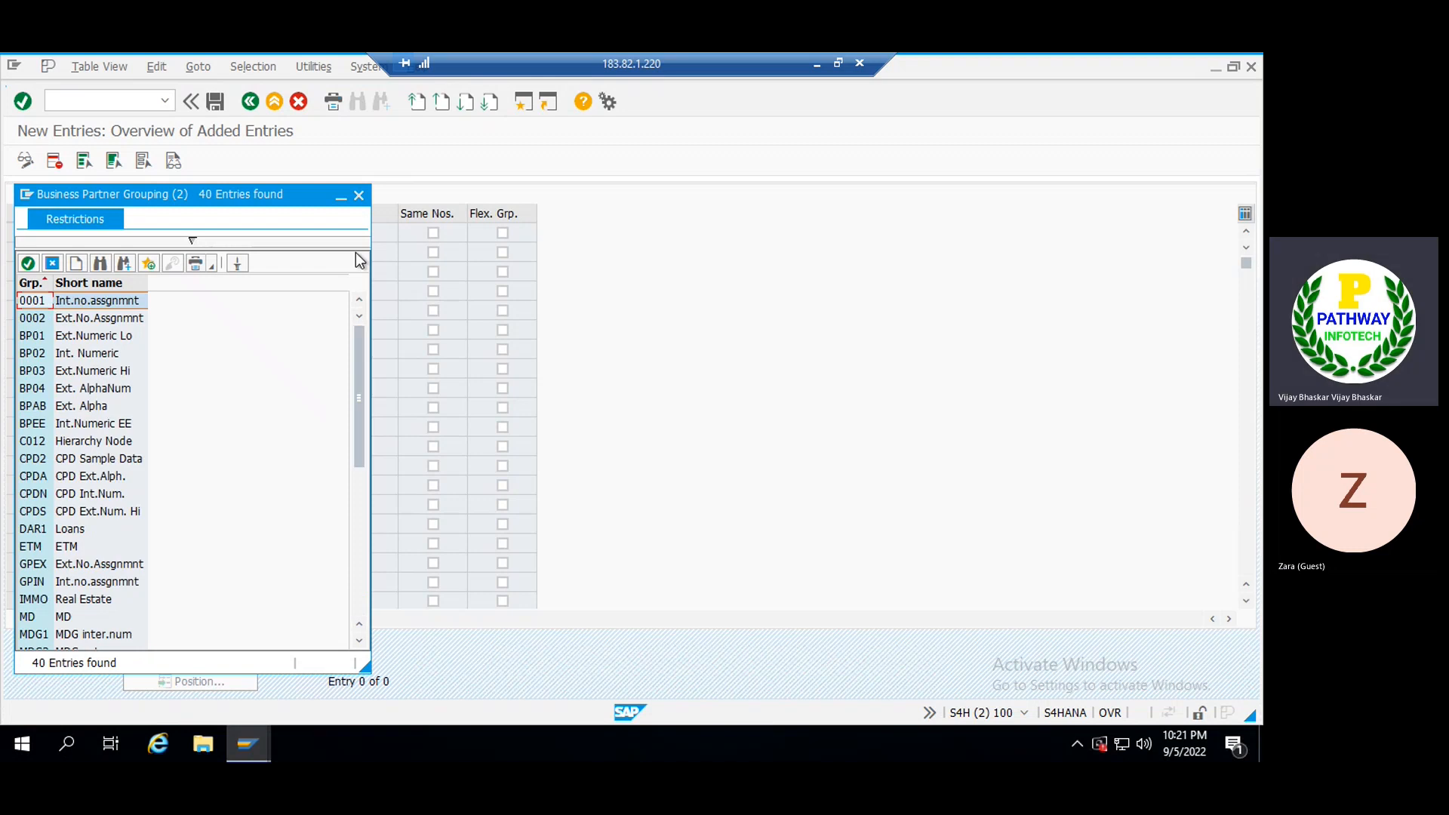
pyautogui.click(358, 196)
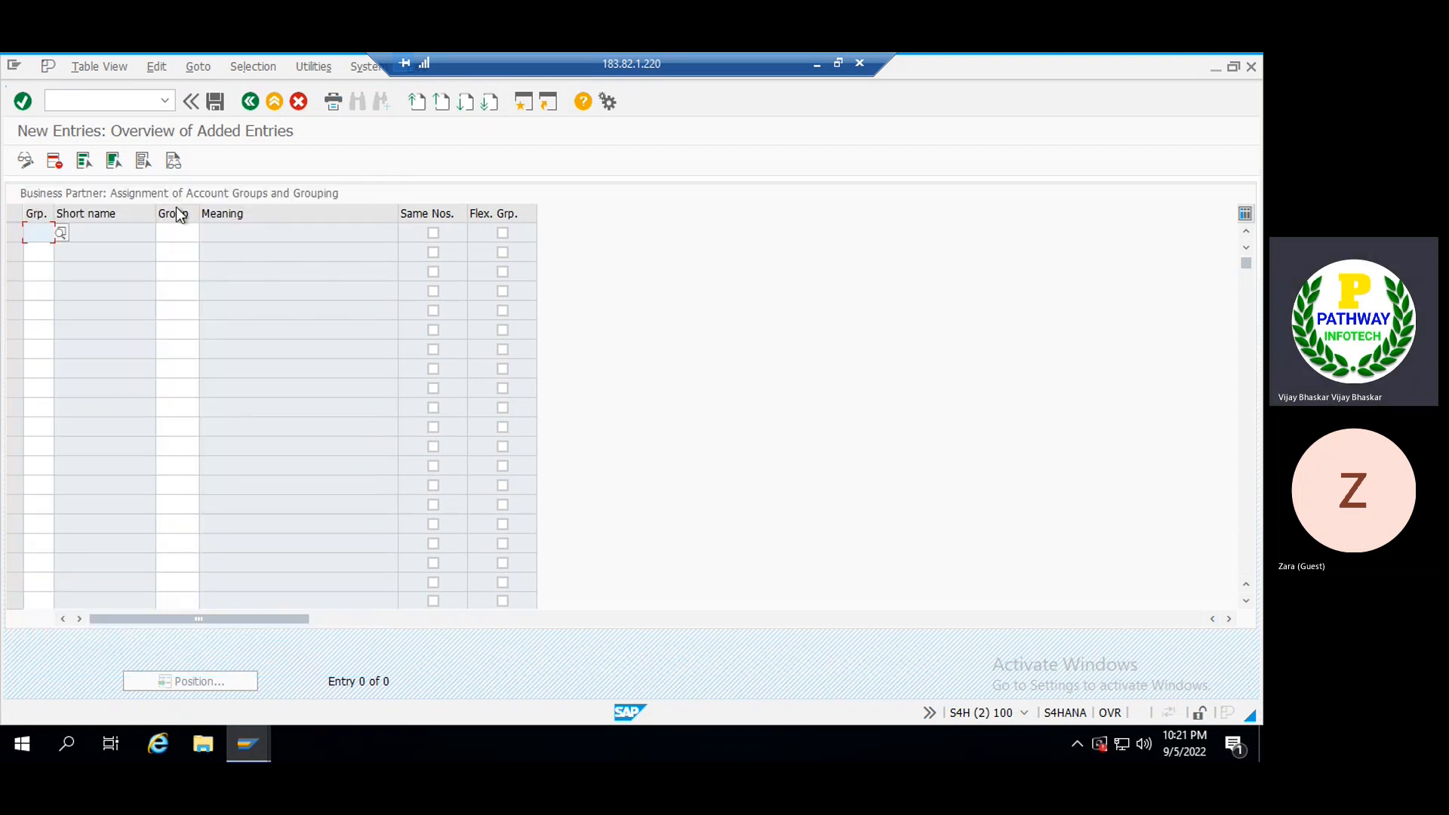
# - Try to assign grouping GE01 to vendor account group GE01 in the first new entry row
pyautogui.write('GE01')
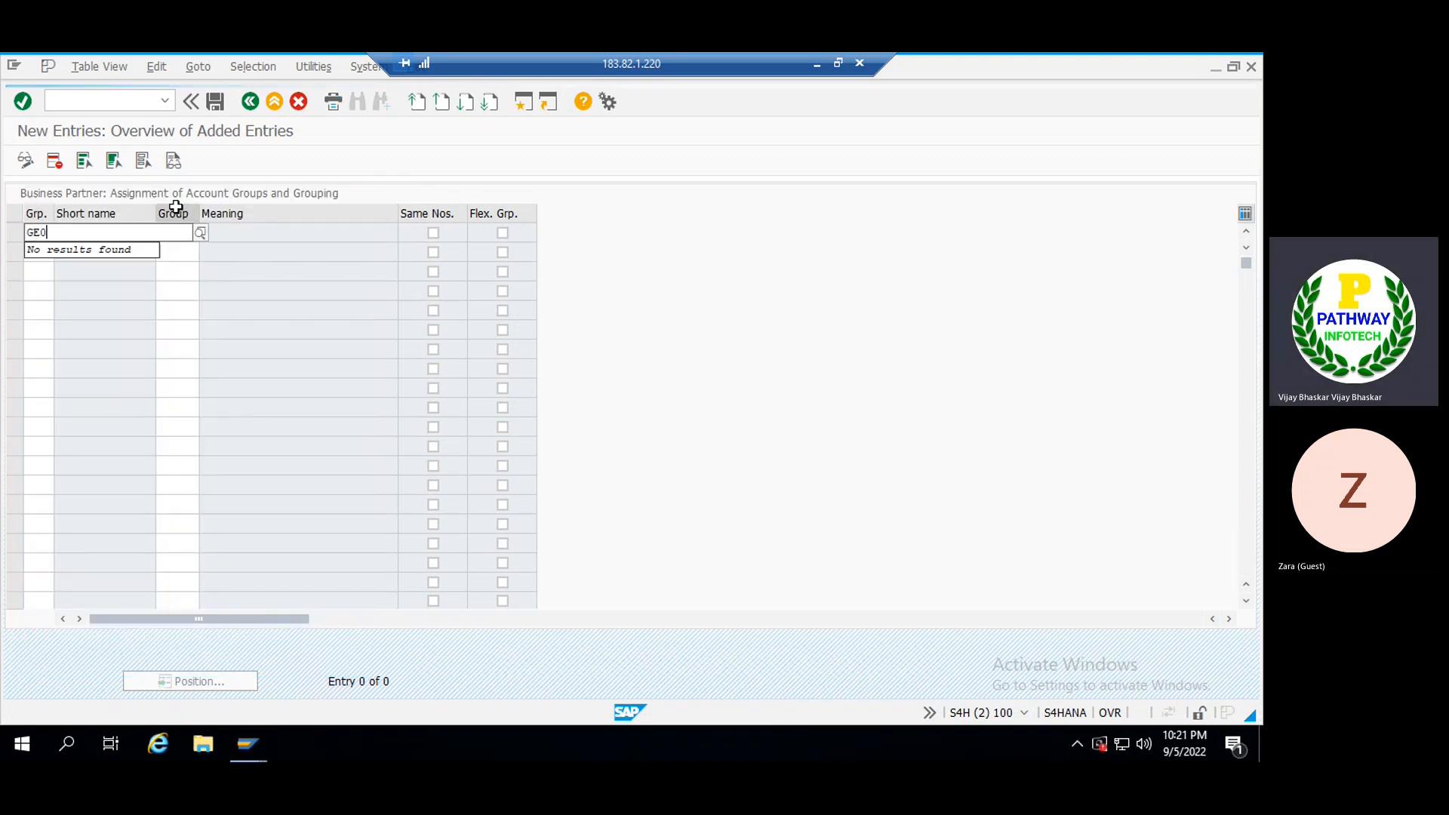
pyautogui.press('Tab')
pyautogui.write('G')
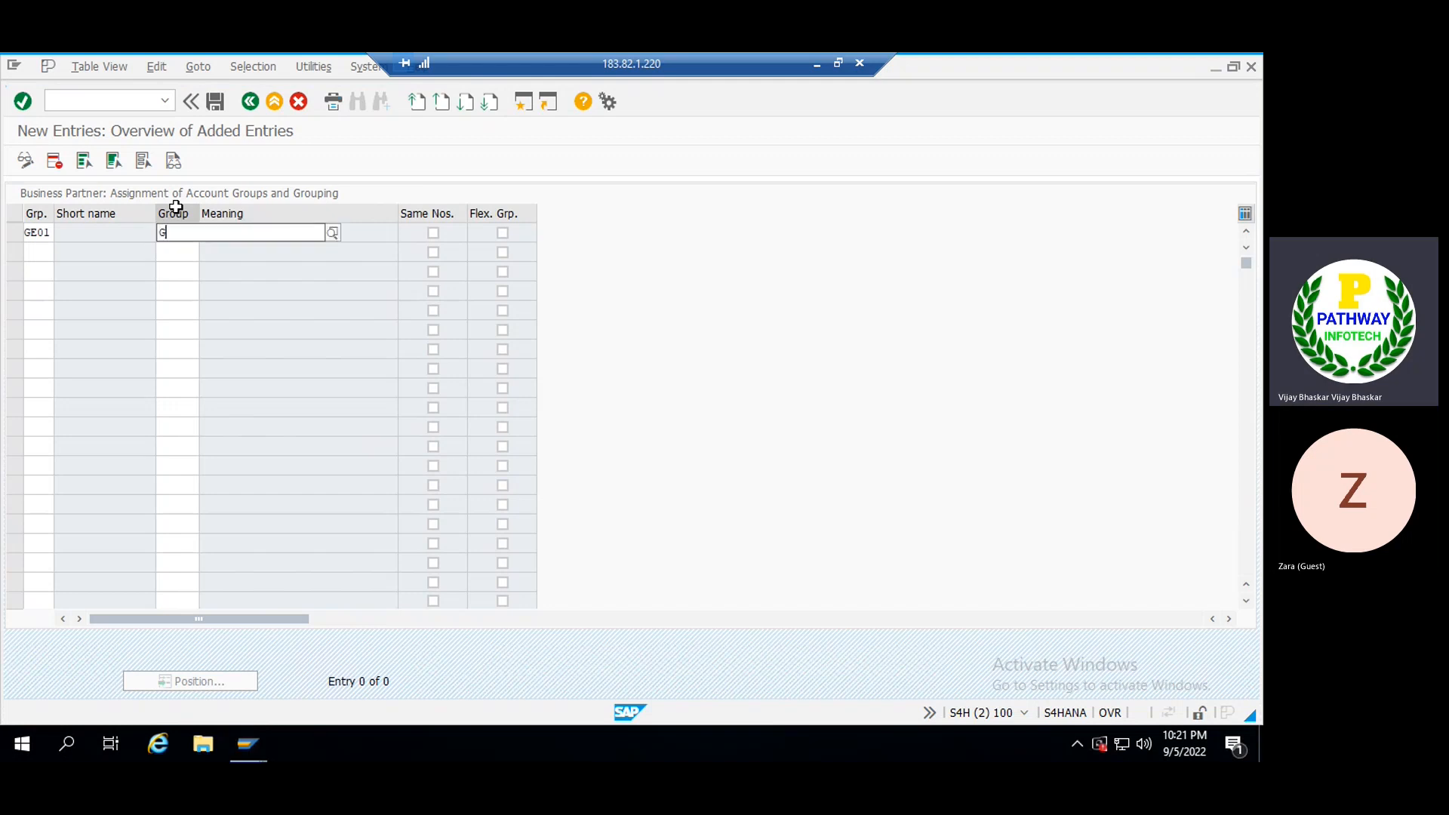
pyautogui.write('E01')
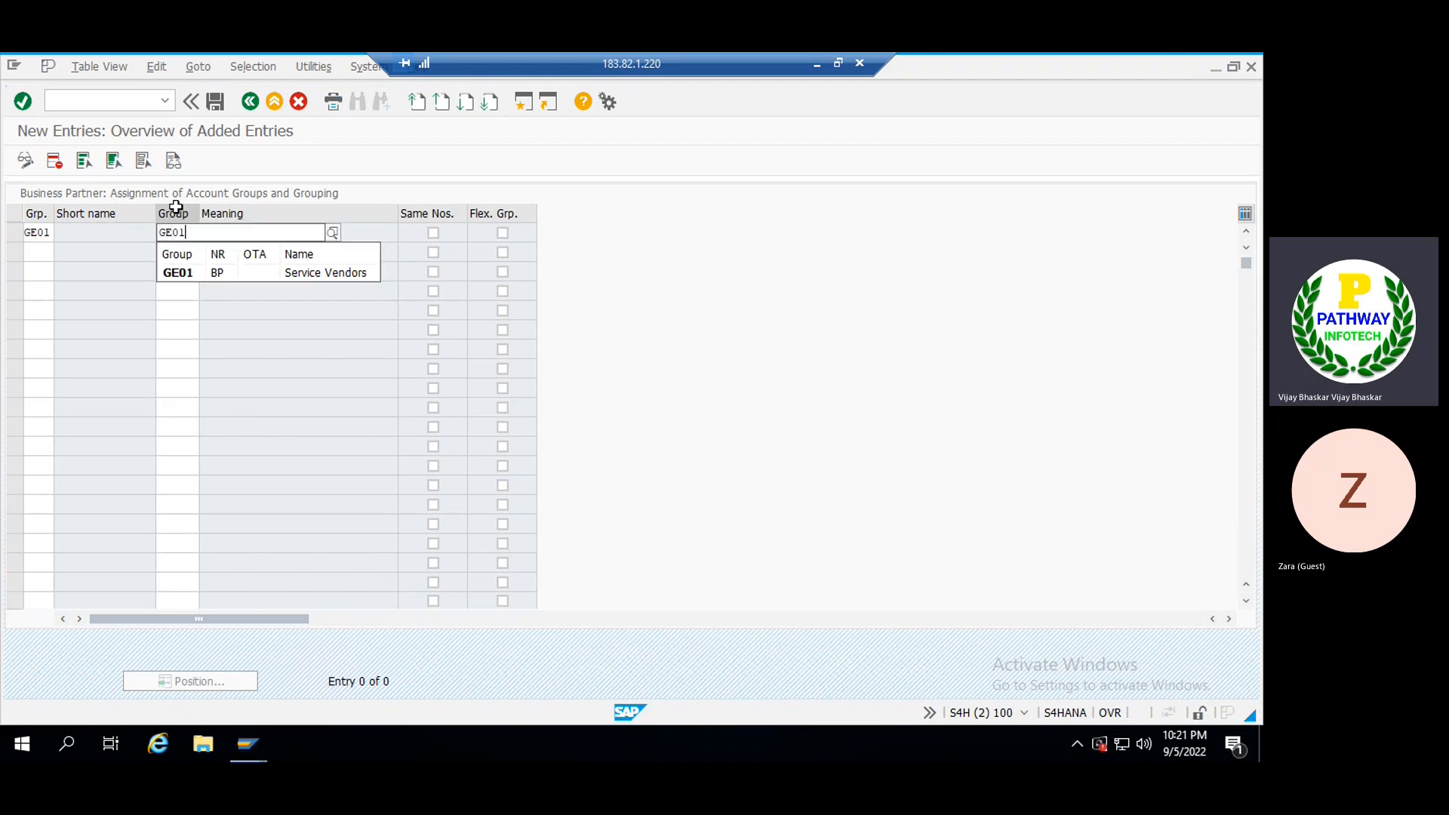
pyautogui.press('Down')
pyautogui.press('Return')
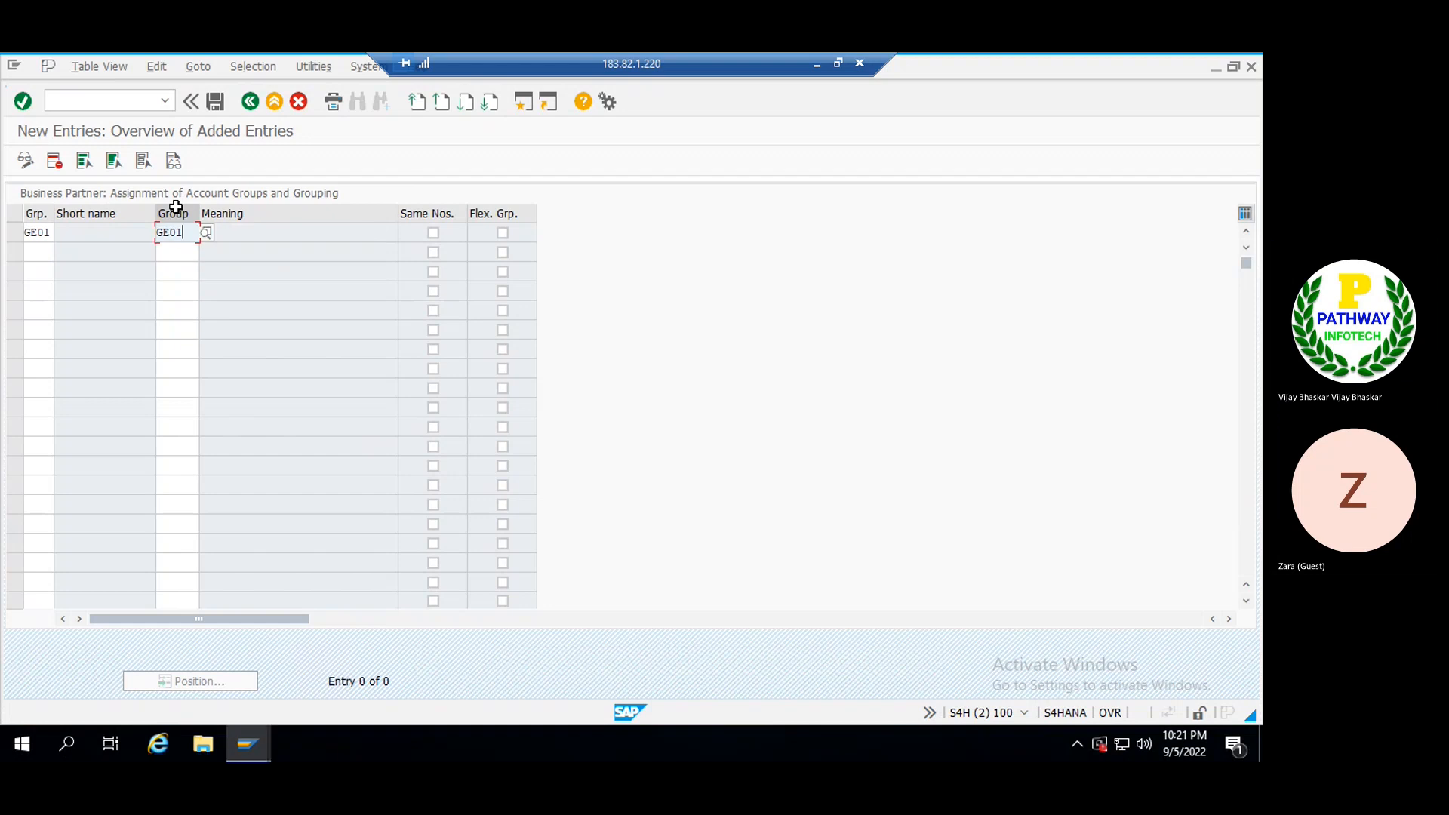
pyautogui.press('Return')
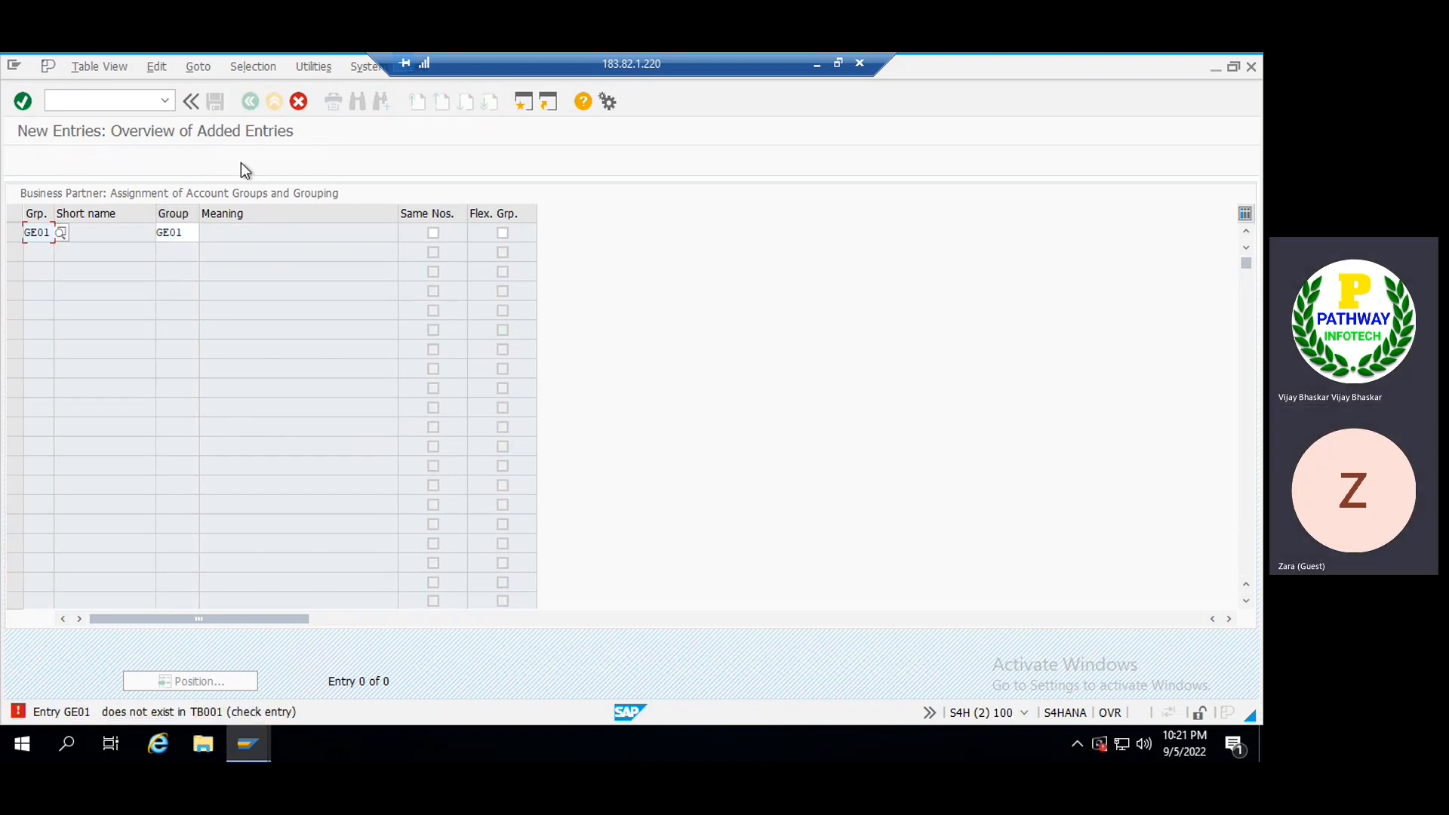
# - Discard the new grouping assignment entry and return to the implementation guide
pyautogui.click(298, 101)
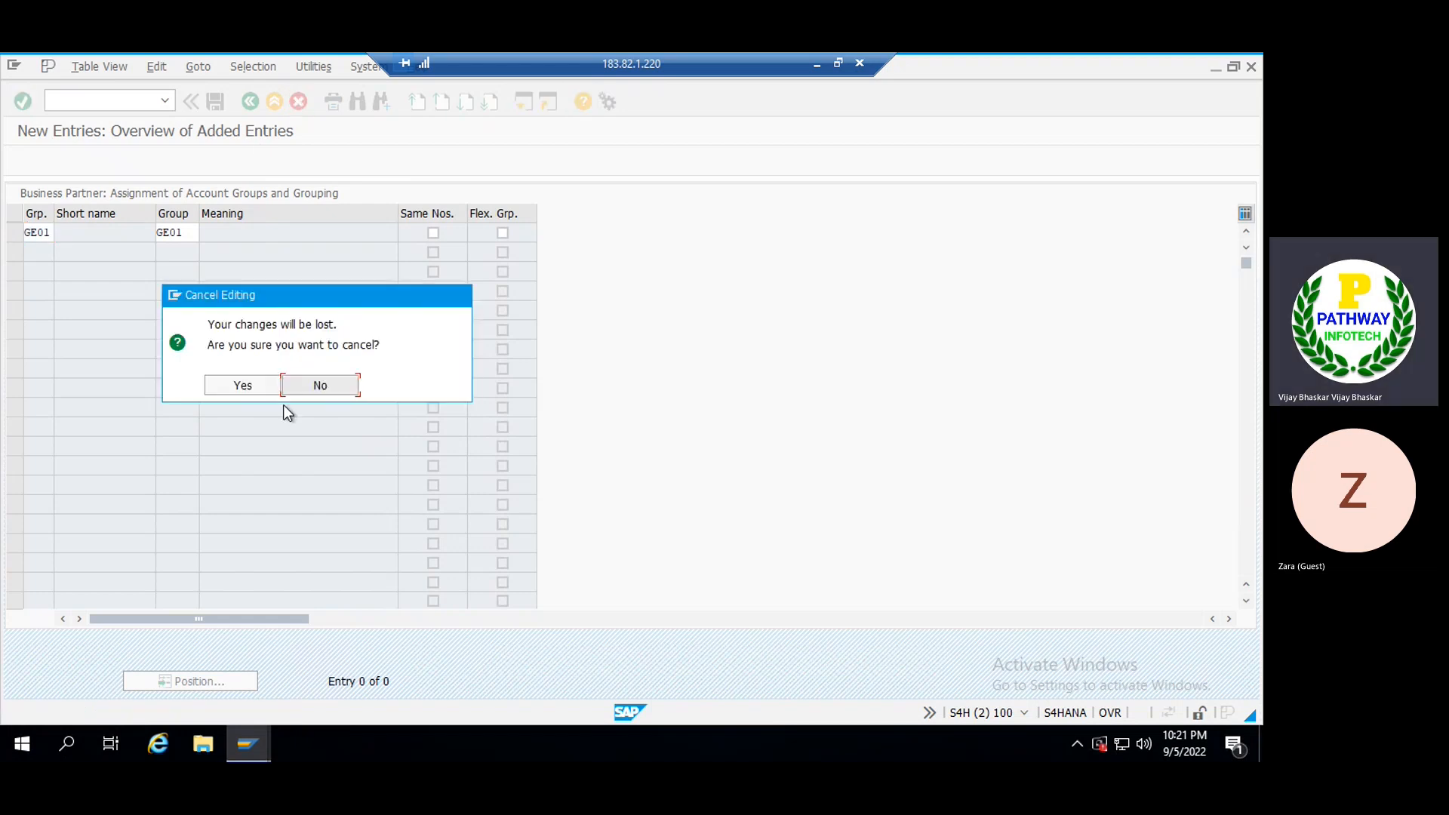
pyautogui.click(243, 386)
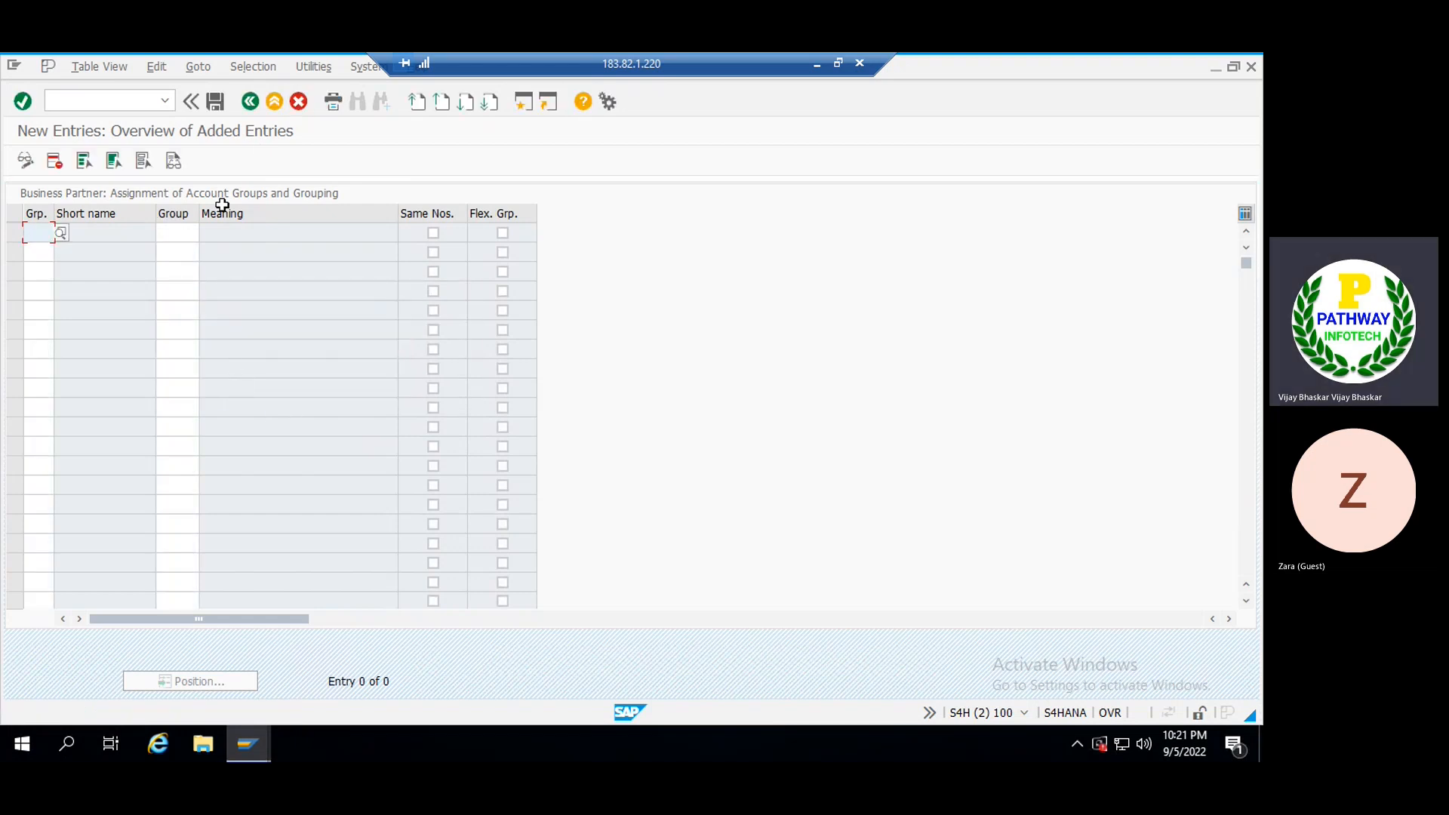
pyautogui.click(252, 102)
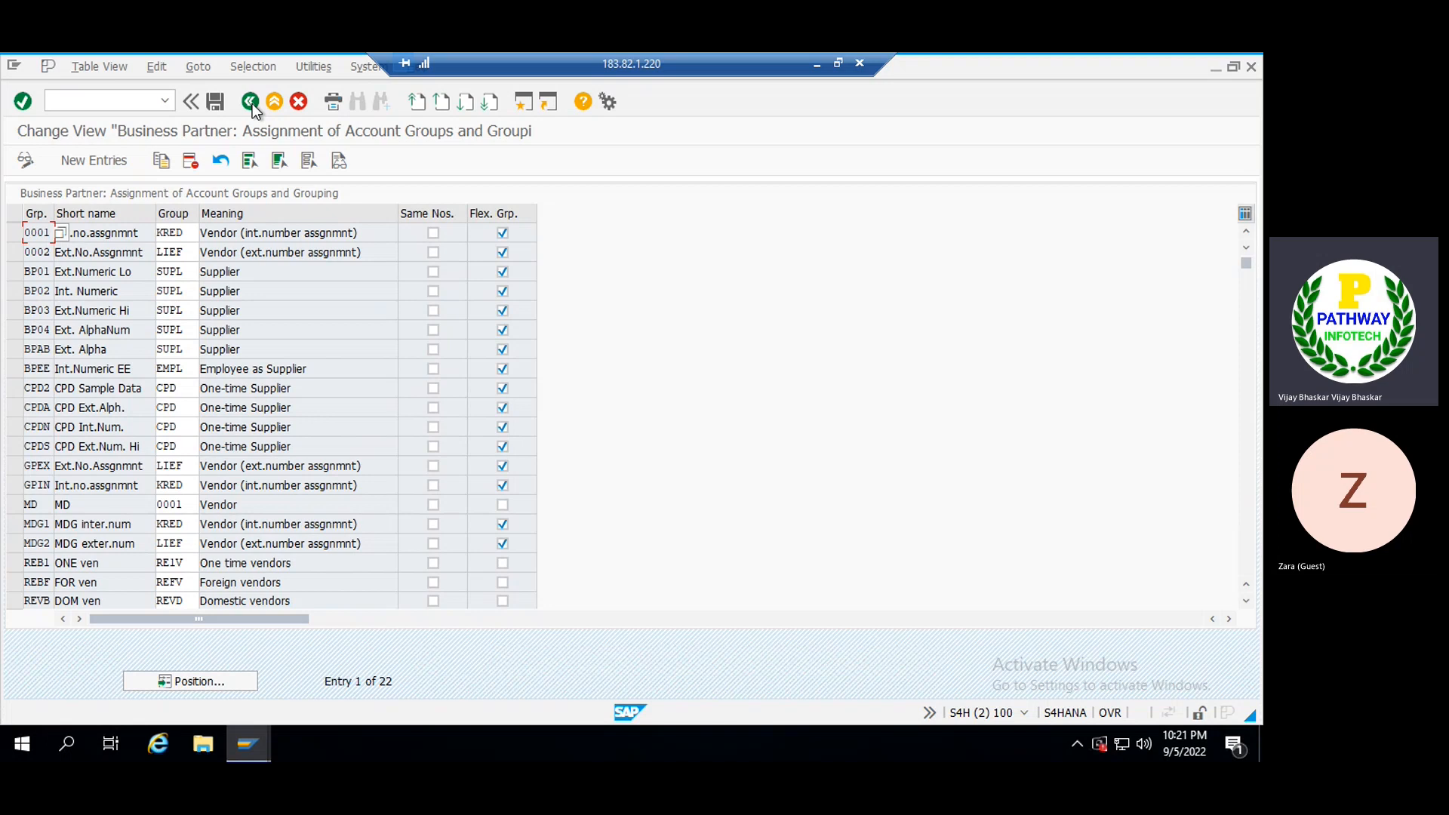
pyautogui.click(252, 102)
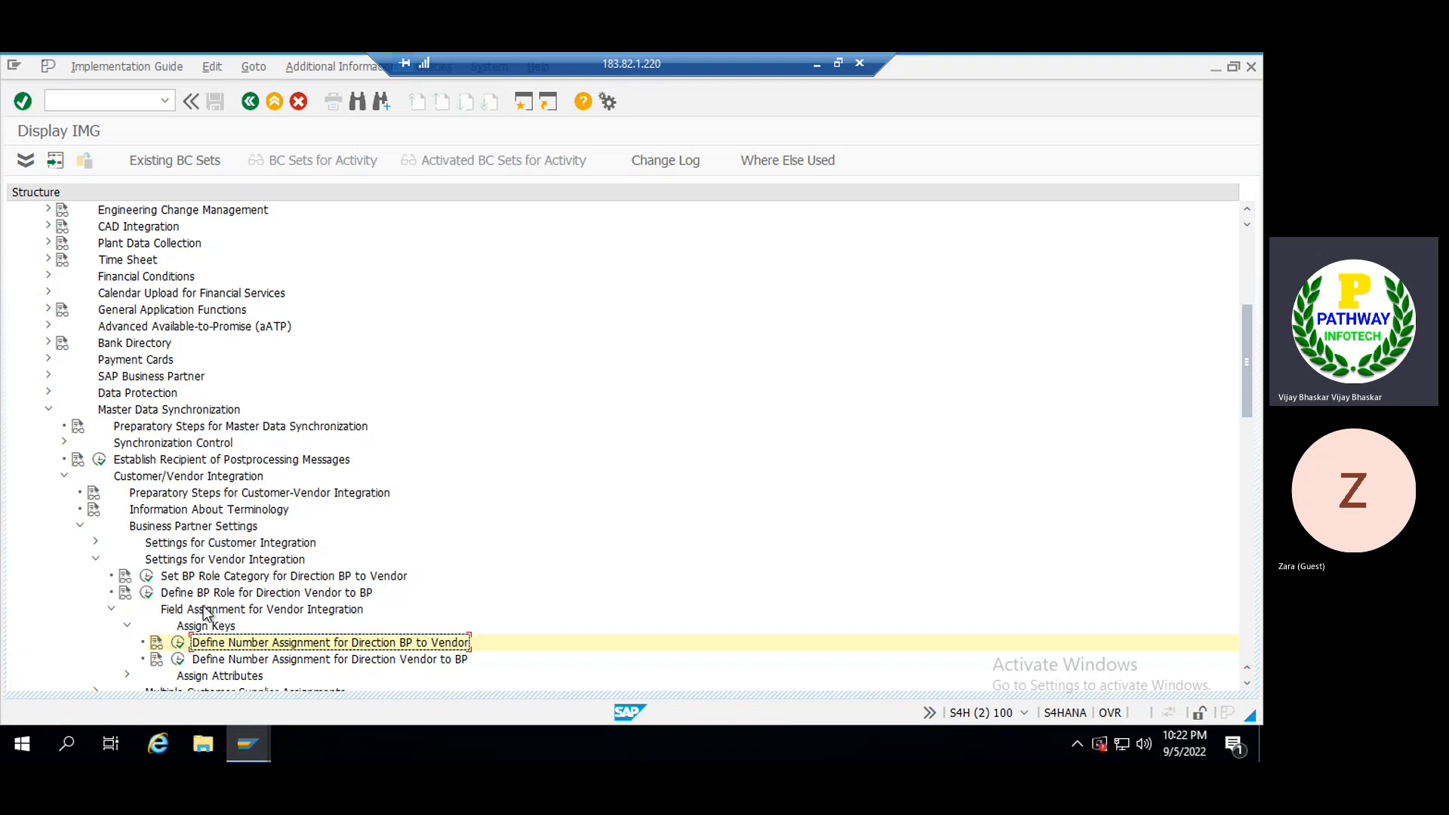
# - Review Set BP Role Category for Direction BP to Vendor and Define BP Role for Direction Vendor to BP, returning to the guide after each
pyautogui.click(163, 559)
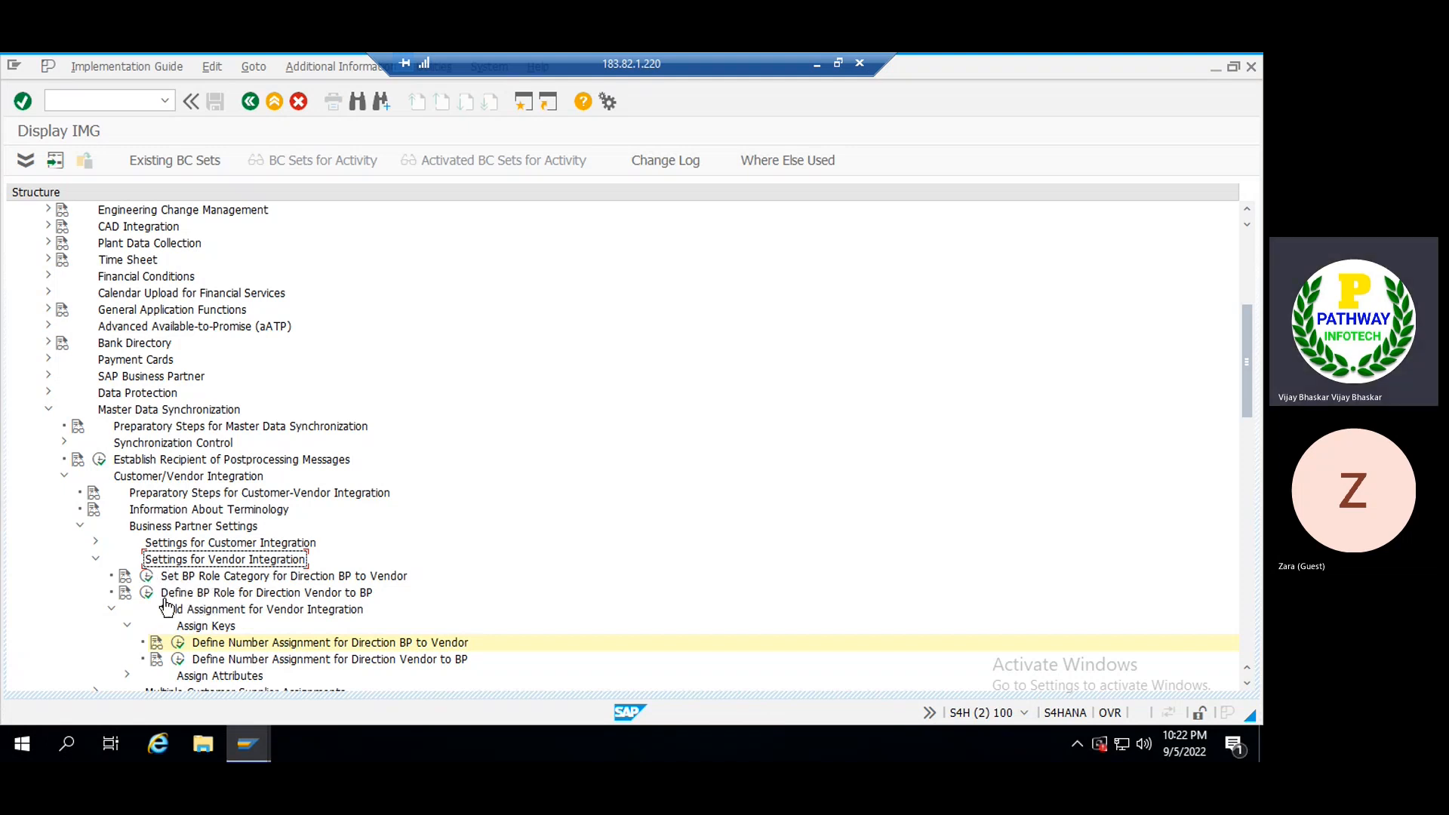
pyautogui.click(147, 576)
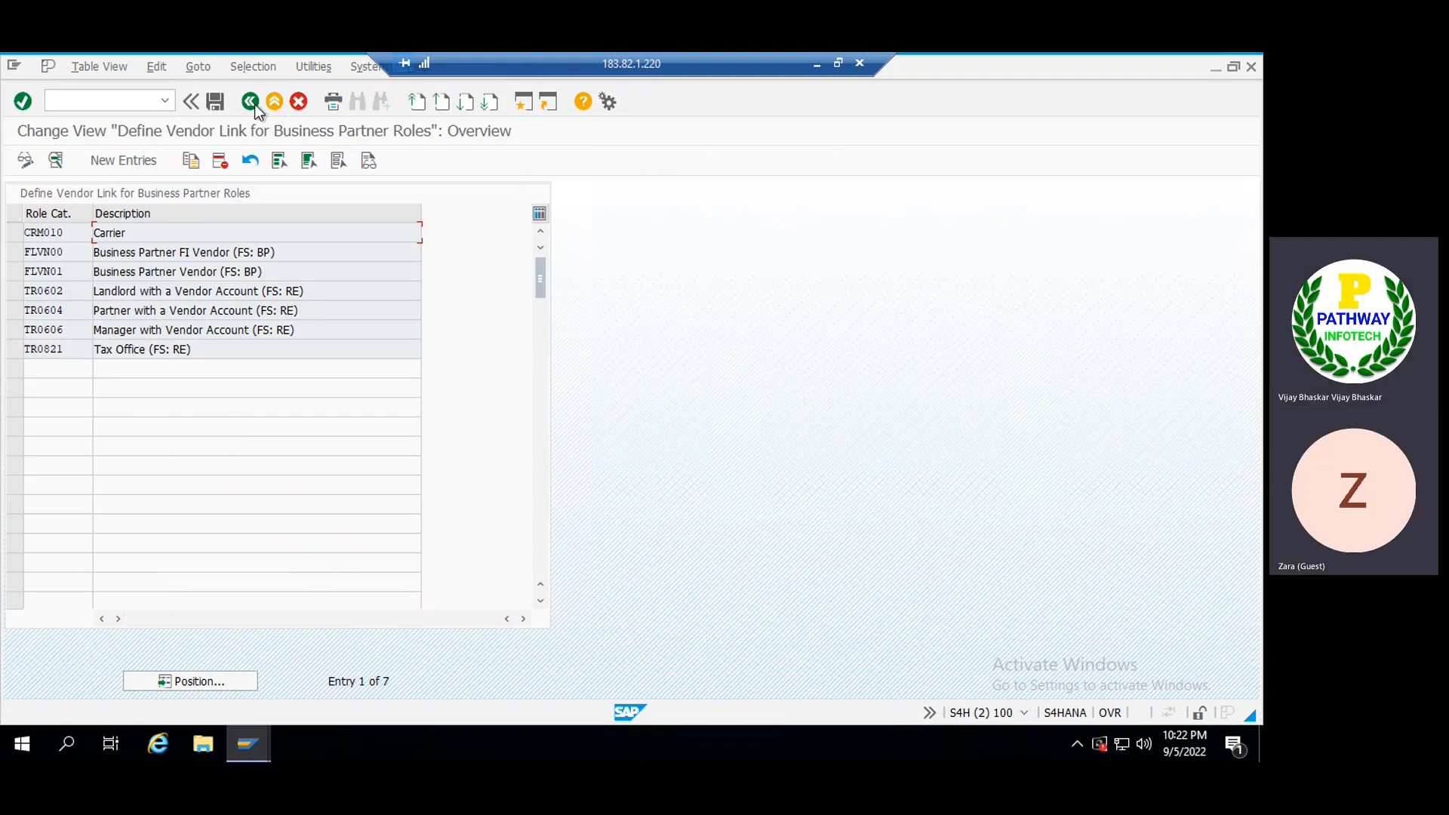
pyautogui.click(250, 102)
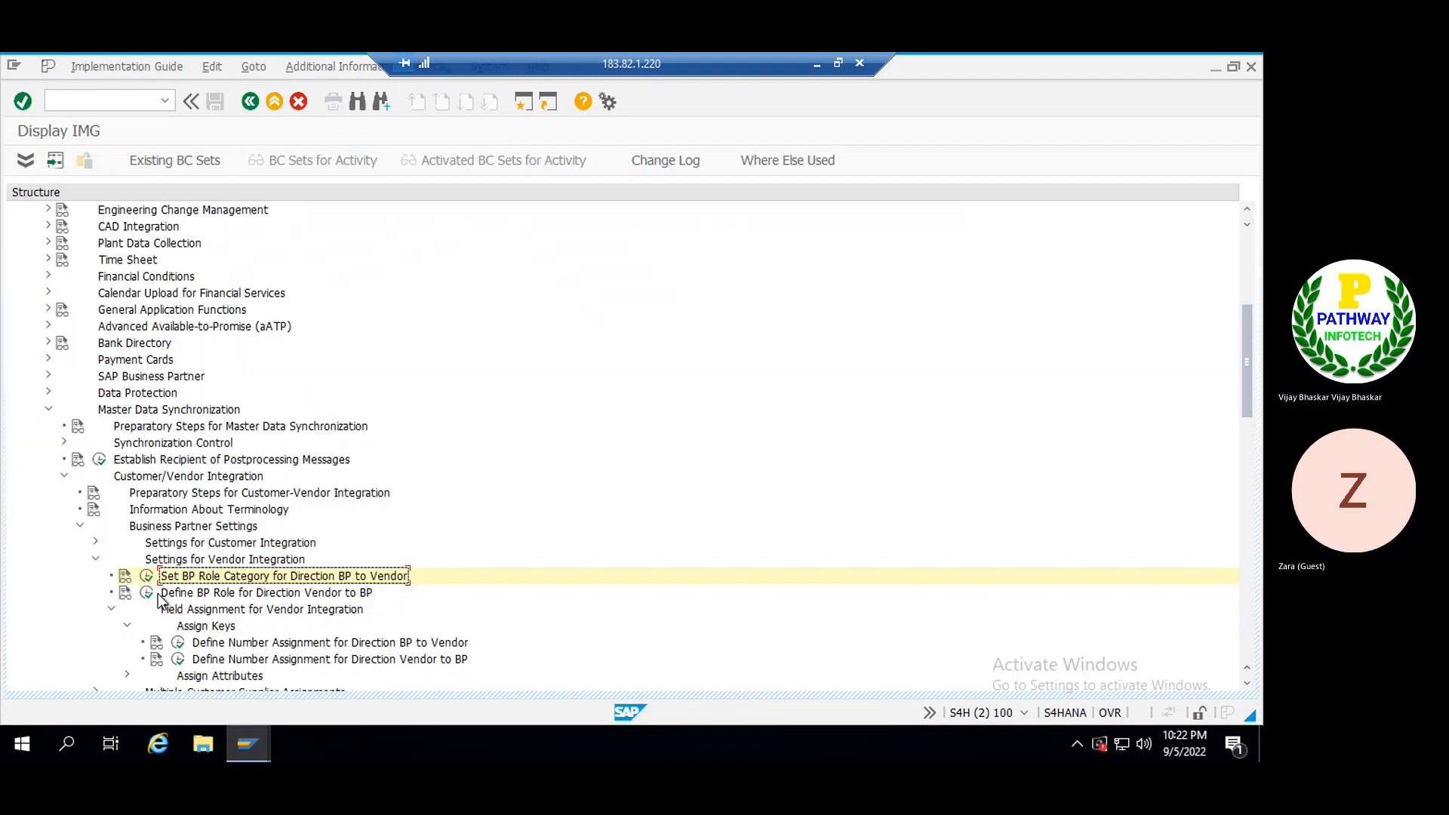
pyautogui.click(149, 594)
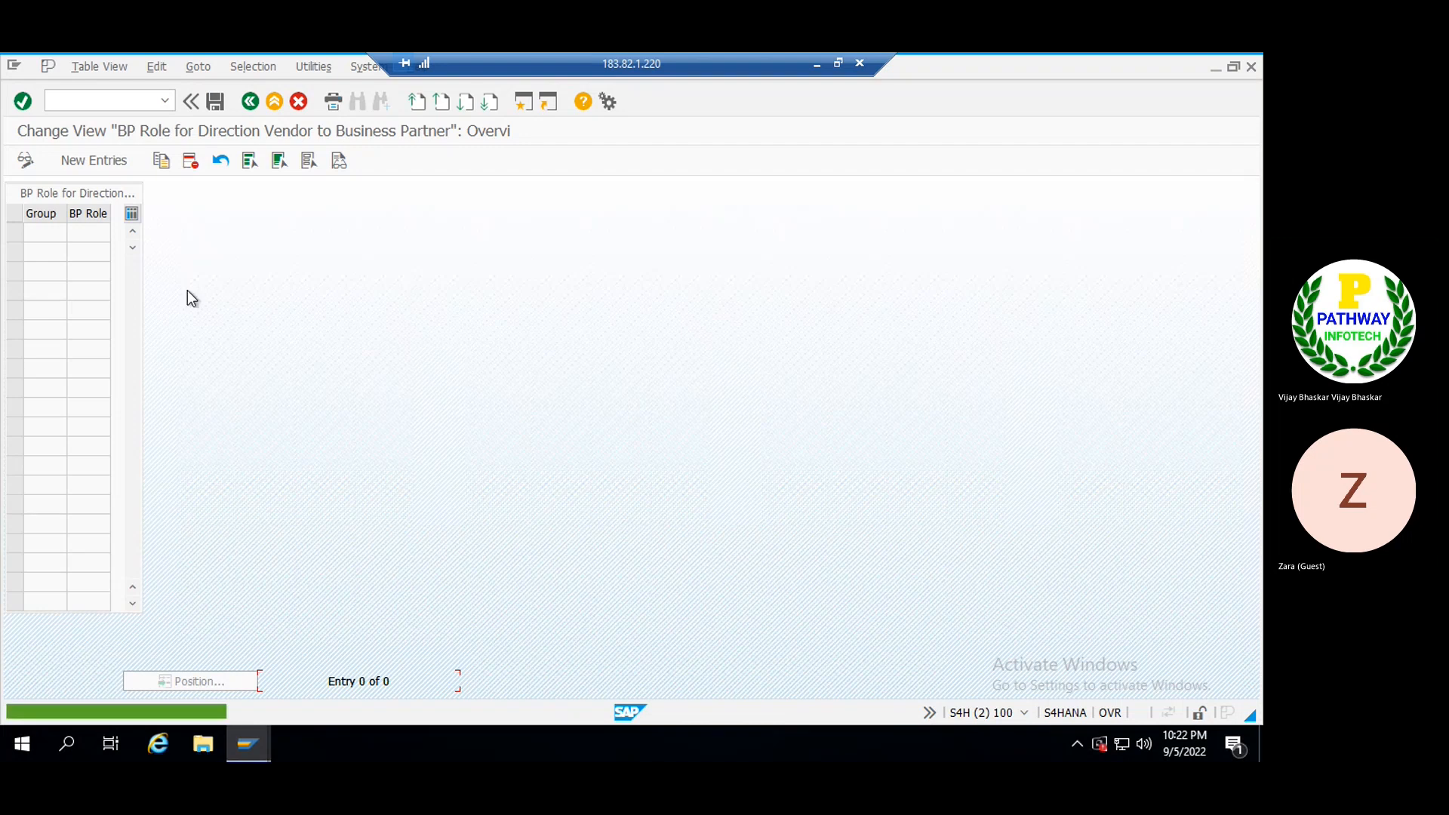
pyautogui.click(249, 102)
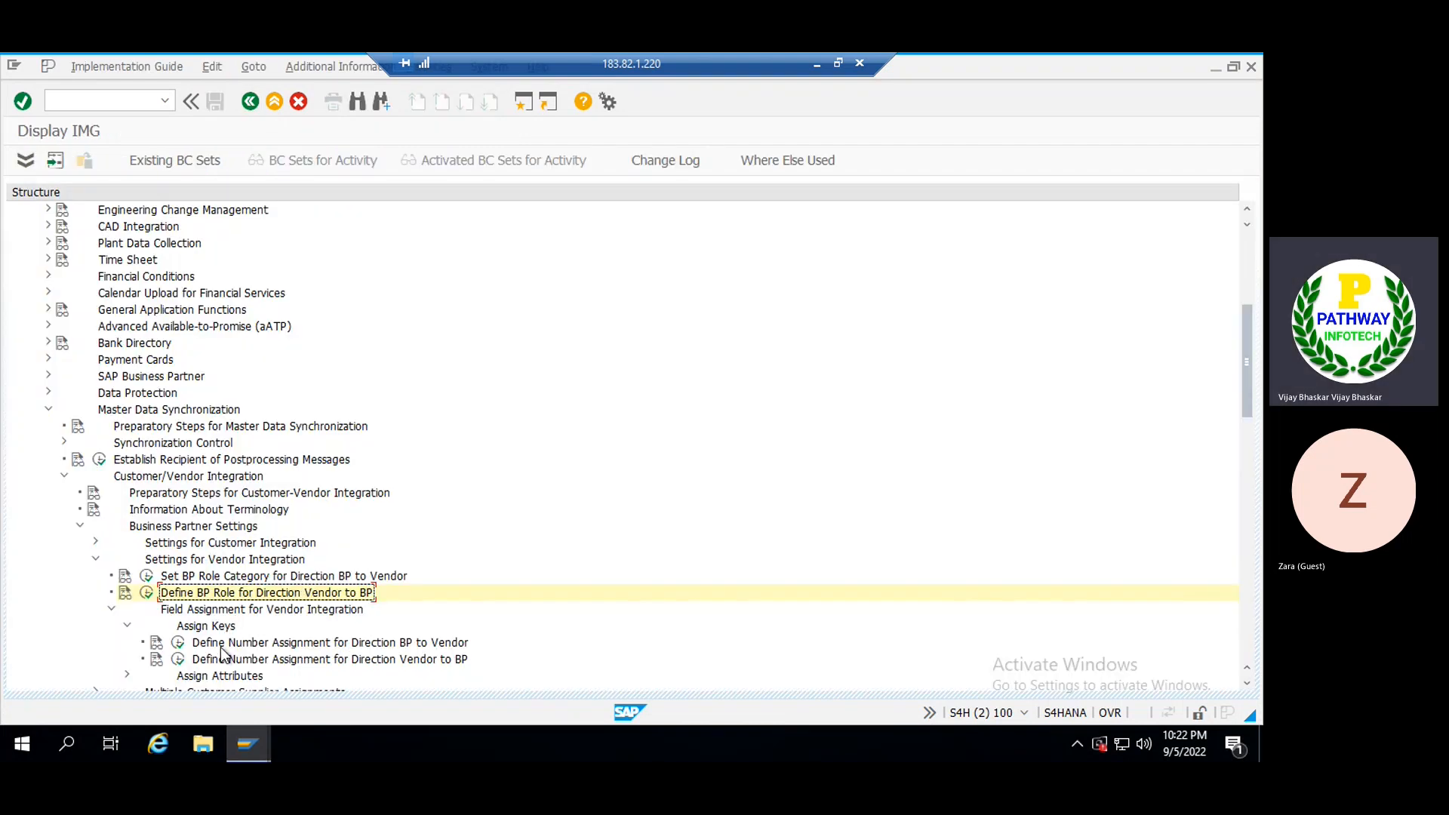
# - Reopen Define Number Assignment for Direction BP to Vendor, examine its Grouping column, and return to the implementation guide
pyautogui.click(211, 677)
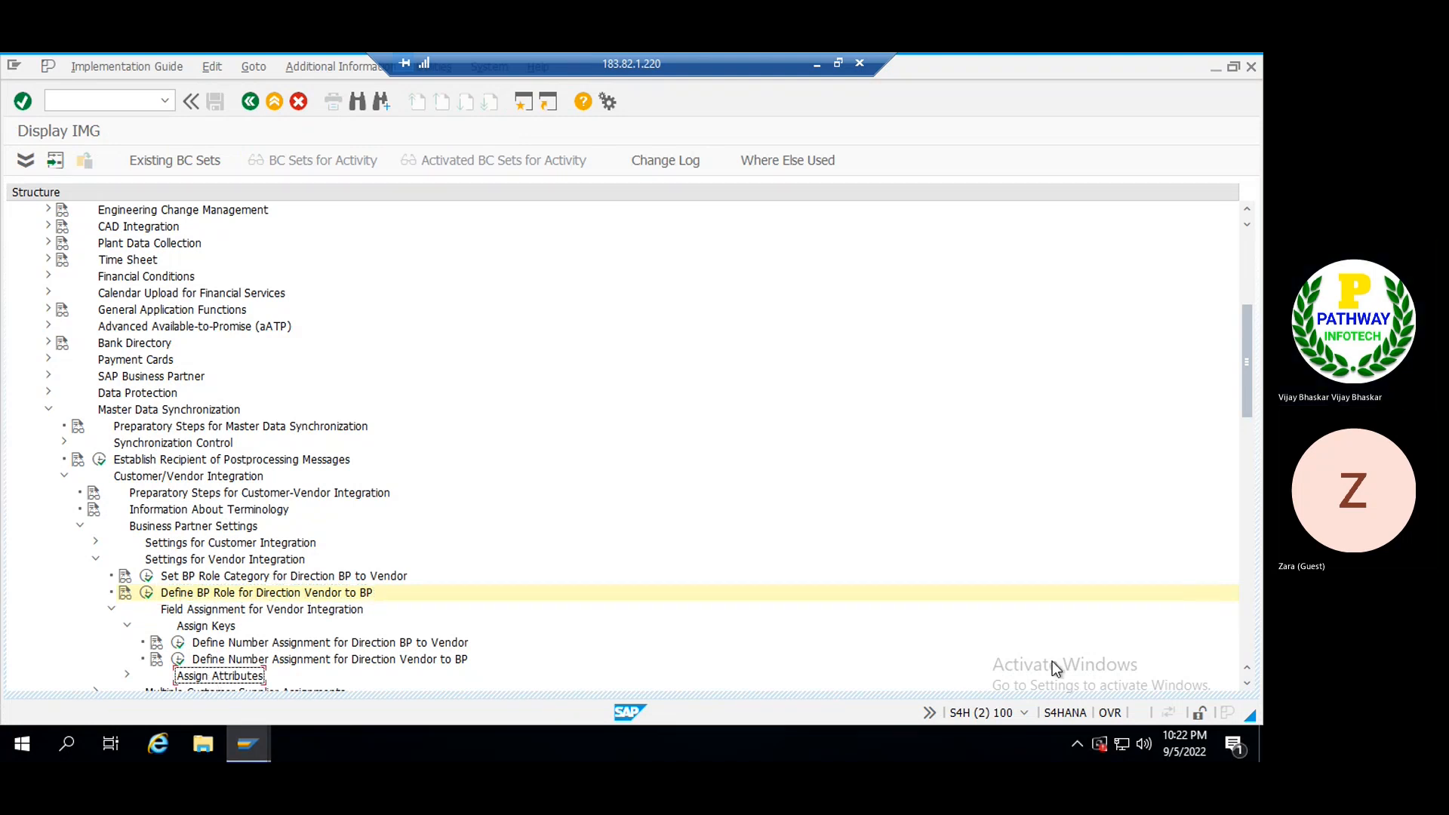
pyautogui.click(1247, 684)
pyautogui.click(1248, 684)
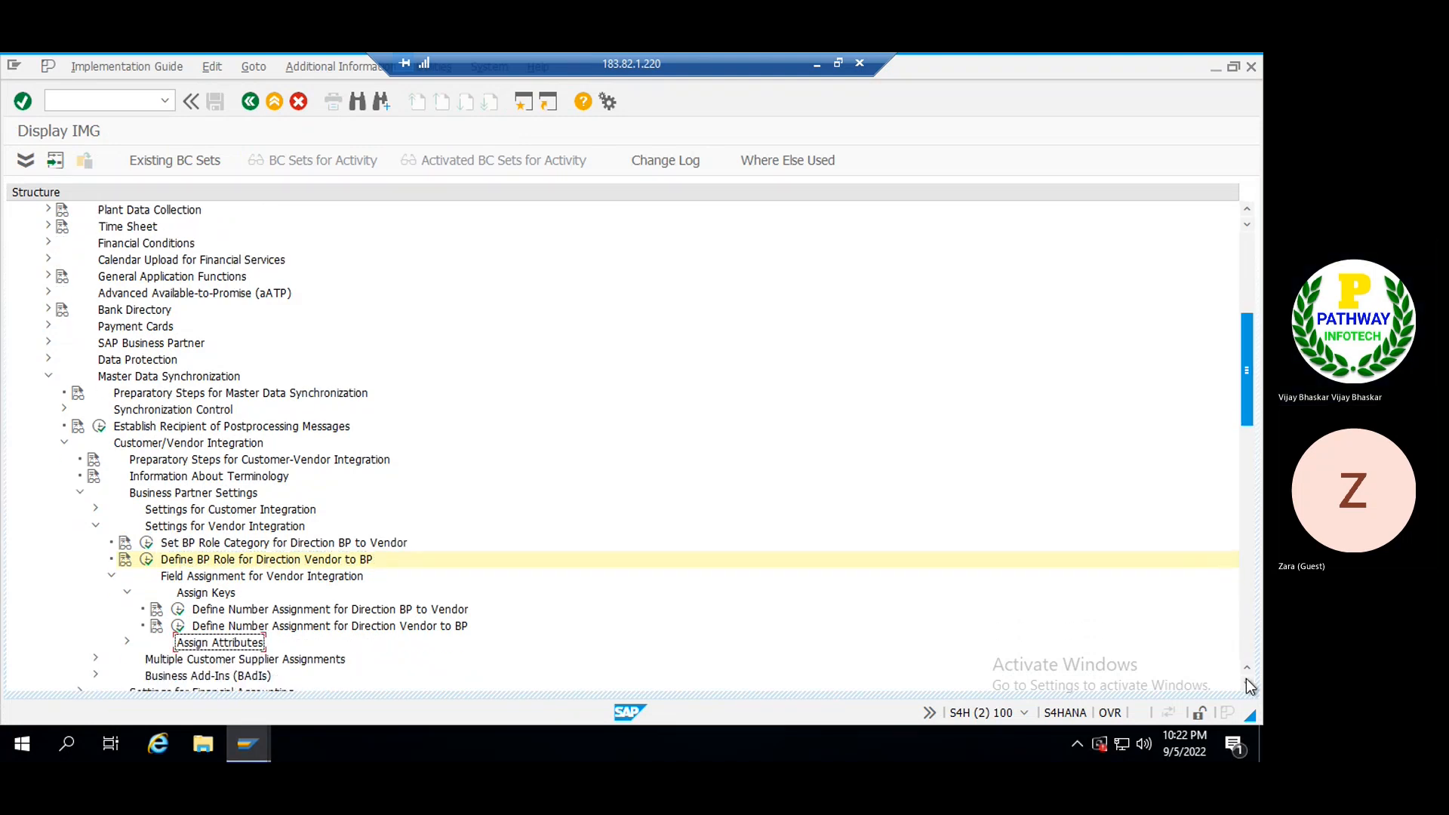
pyautogui.click(1247, 684)
pyautogui.click(1247, 683)
pyautogui.click(1248, 684)
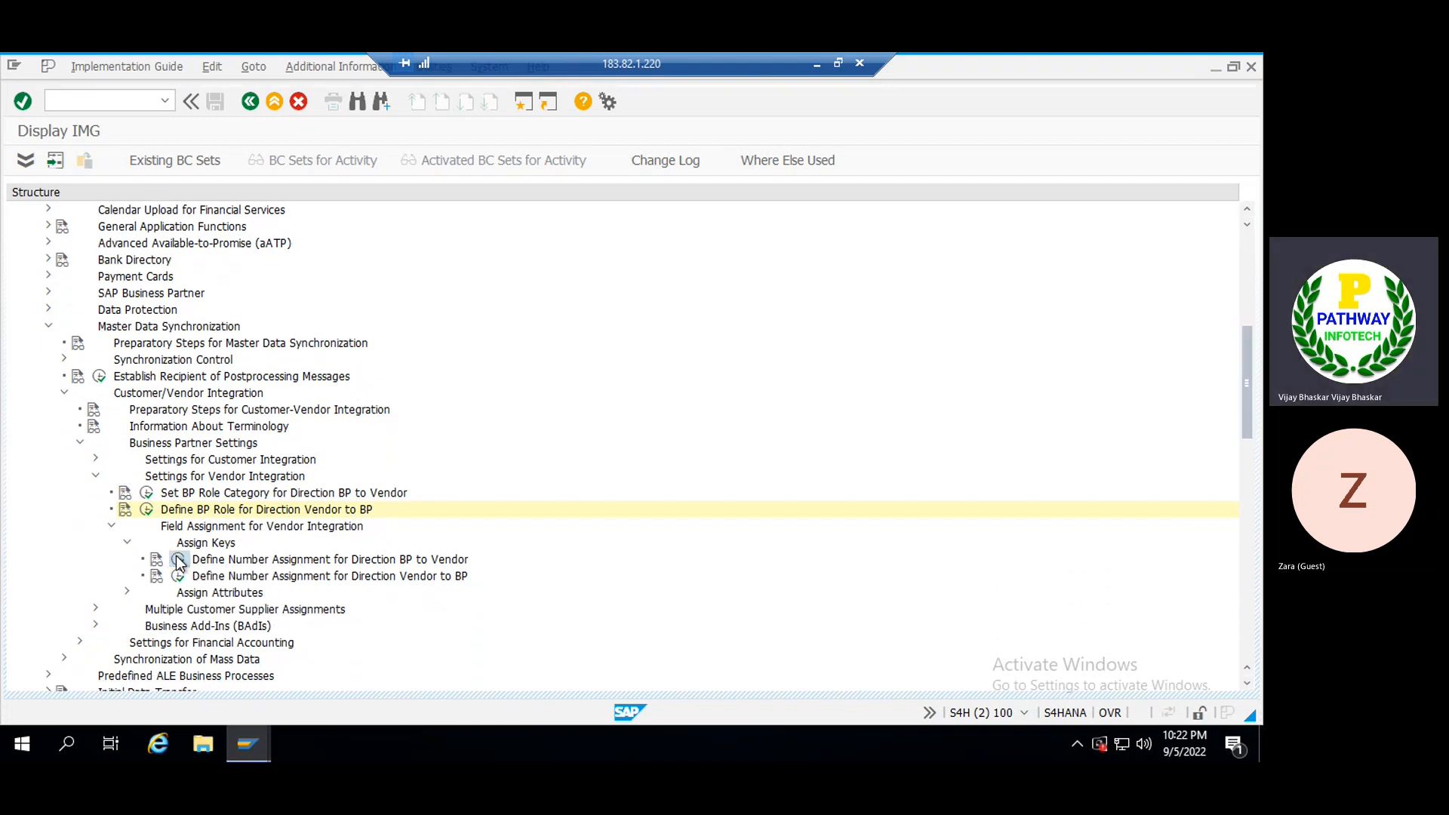
pyautogui.click(177, 559)
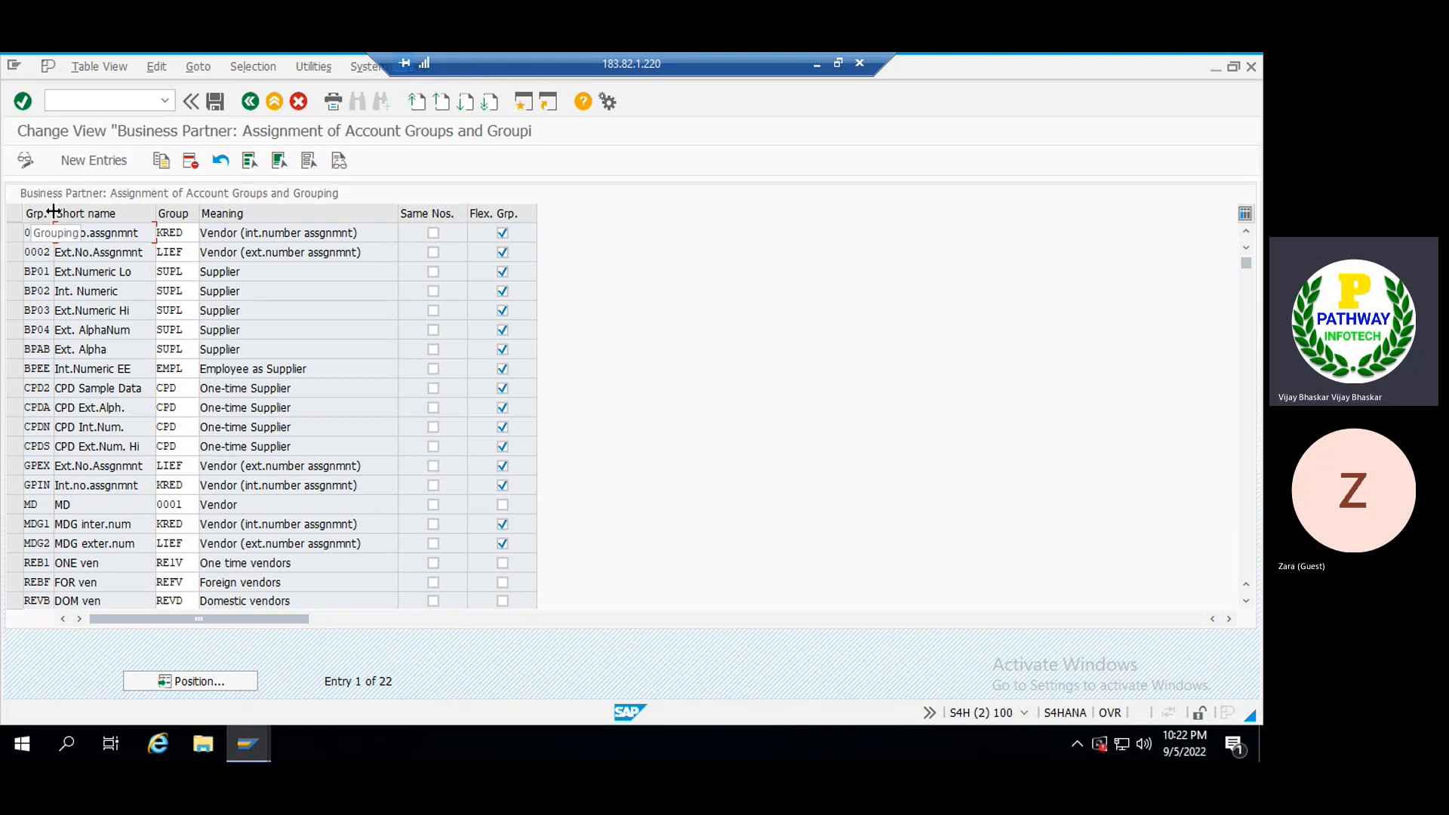
pyautogui.moveTo(52, 212); pyautogui.dragTo(86, 209)
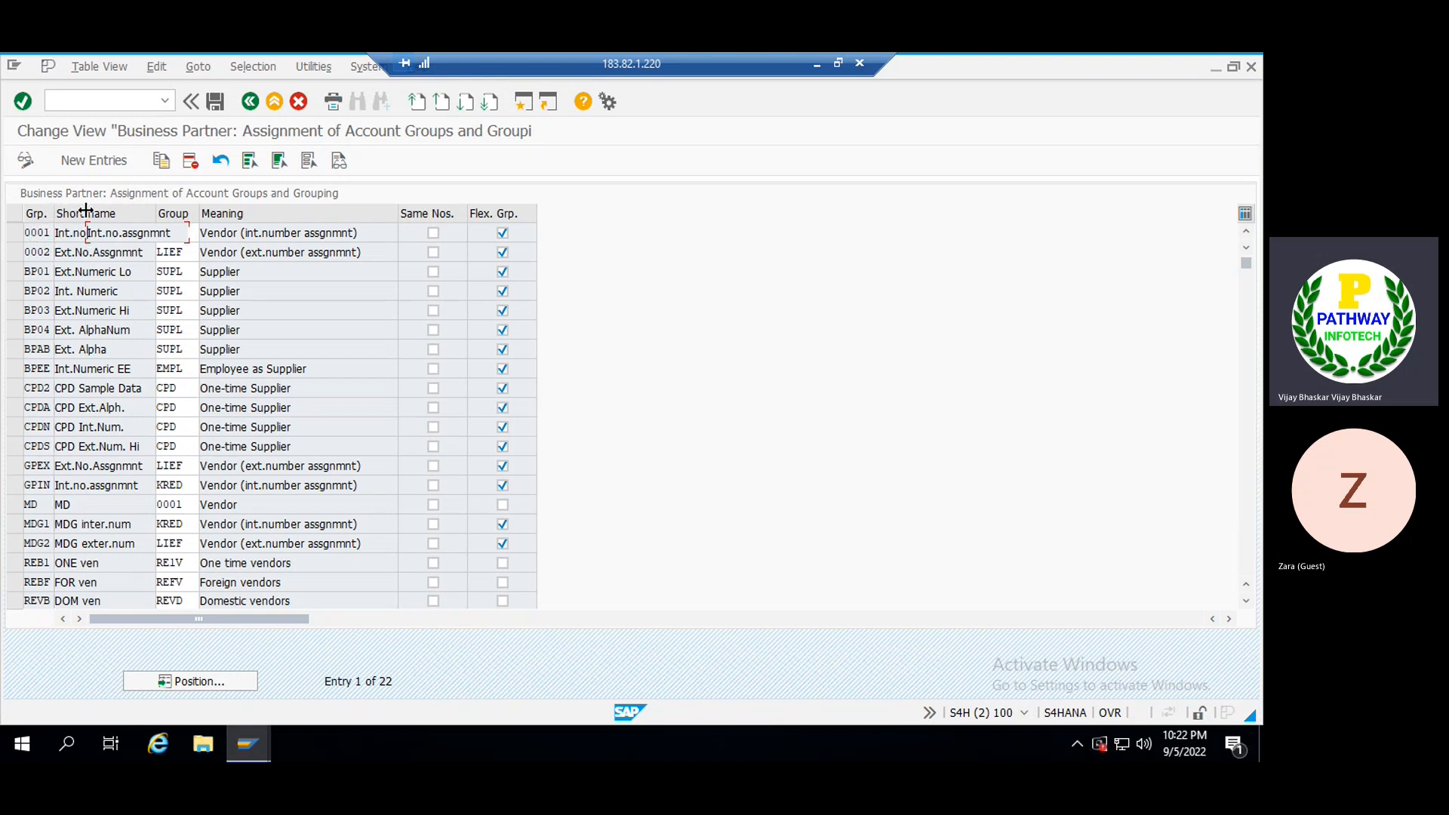
pyautogui.click(250, 102)
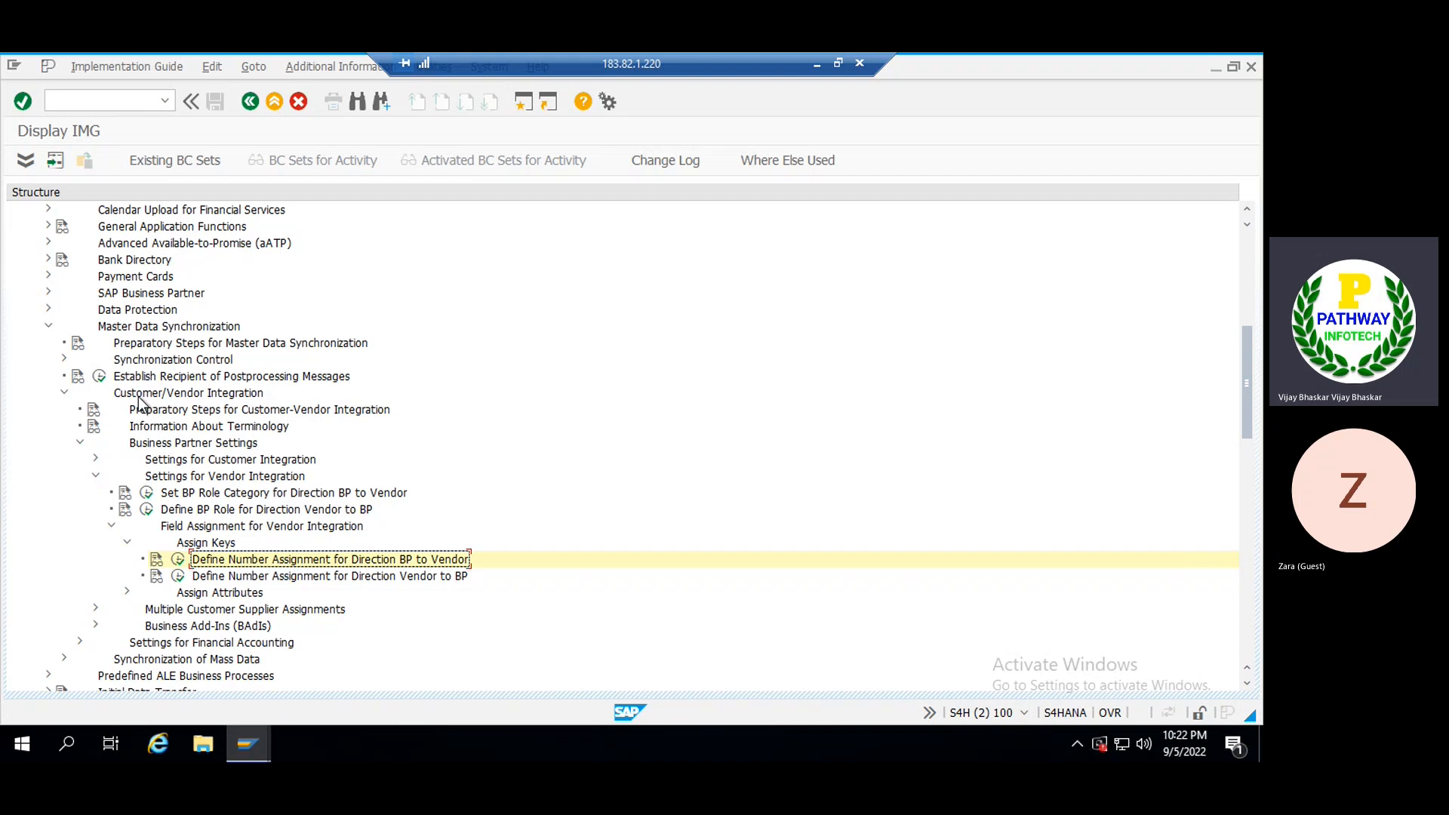
# - Look through the Cross-Application Components section of the implementation guide for the SAP Business Partner node
pyautogui.click(126, 244)
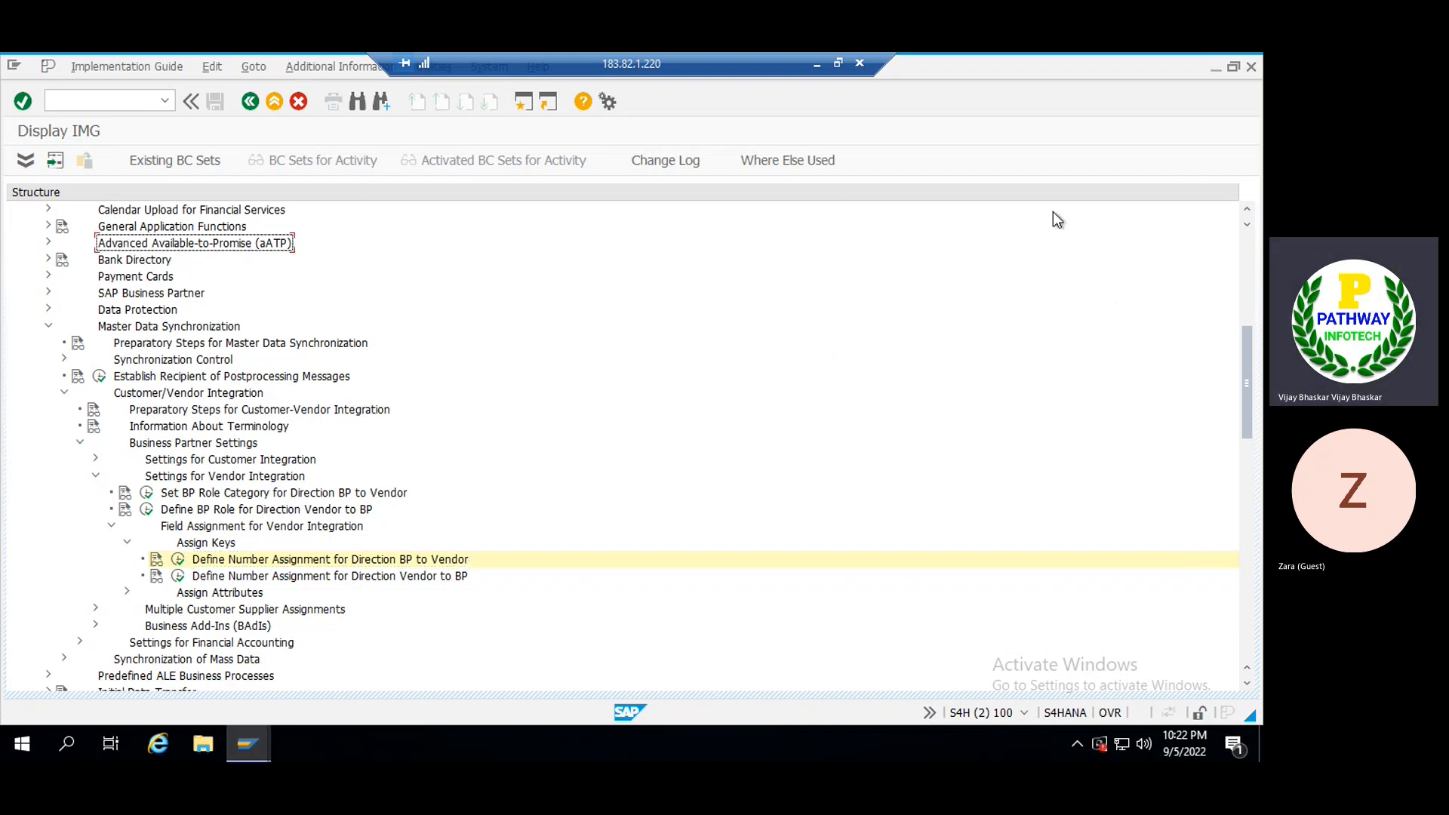
pyautogui.click(1247, 210)
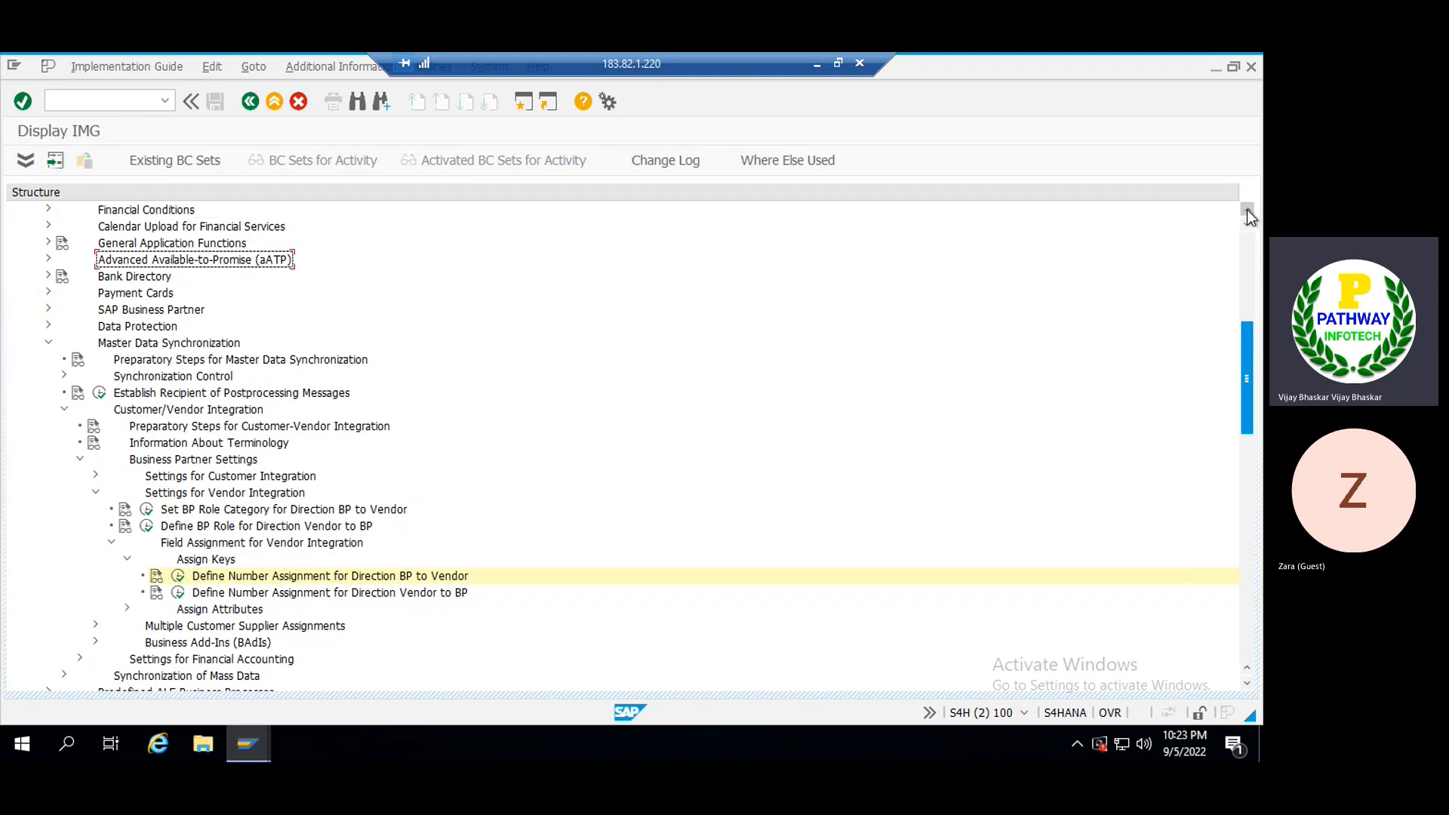
pyautogui.scroll(5, 1247, 210)
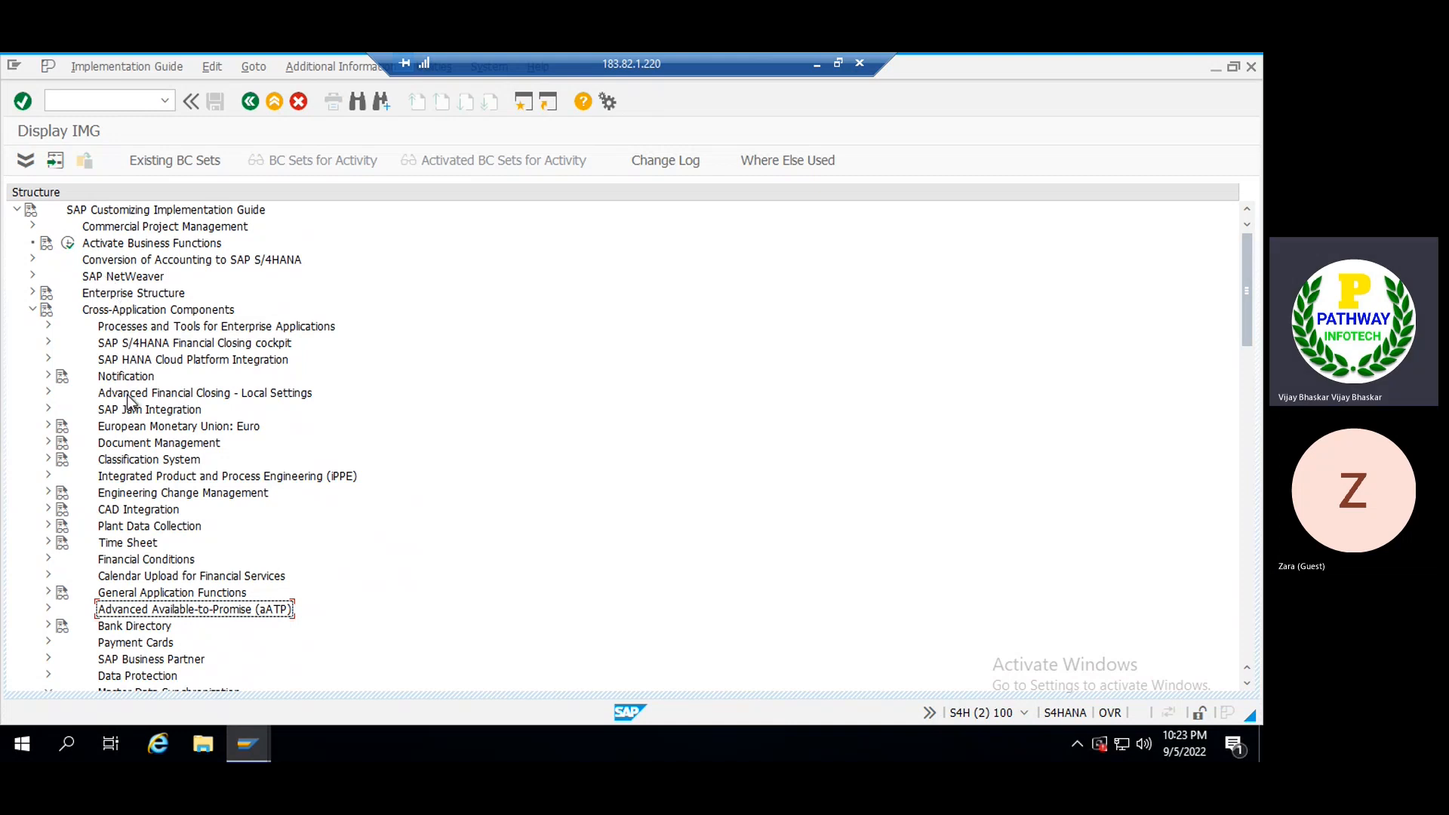
pyautogui.click(120, 580)
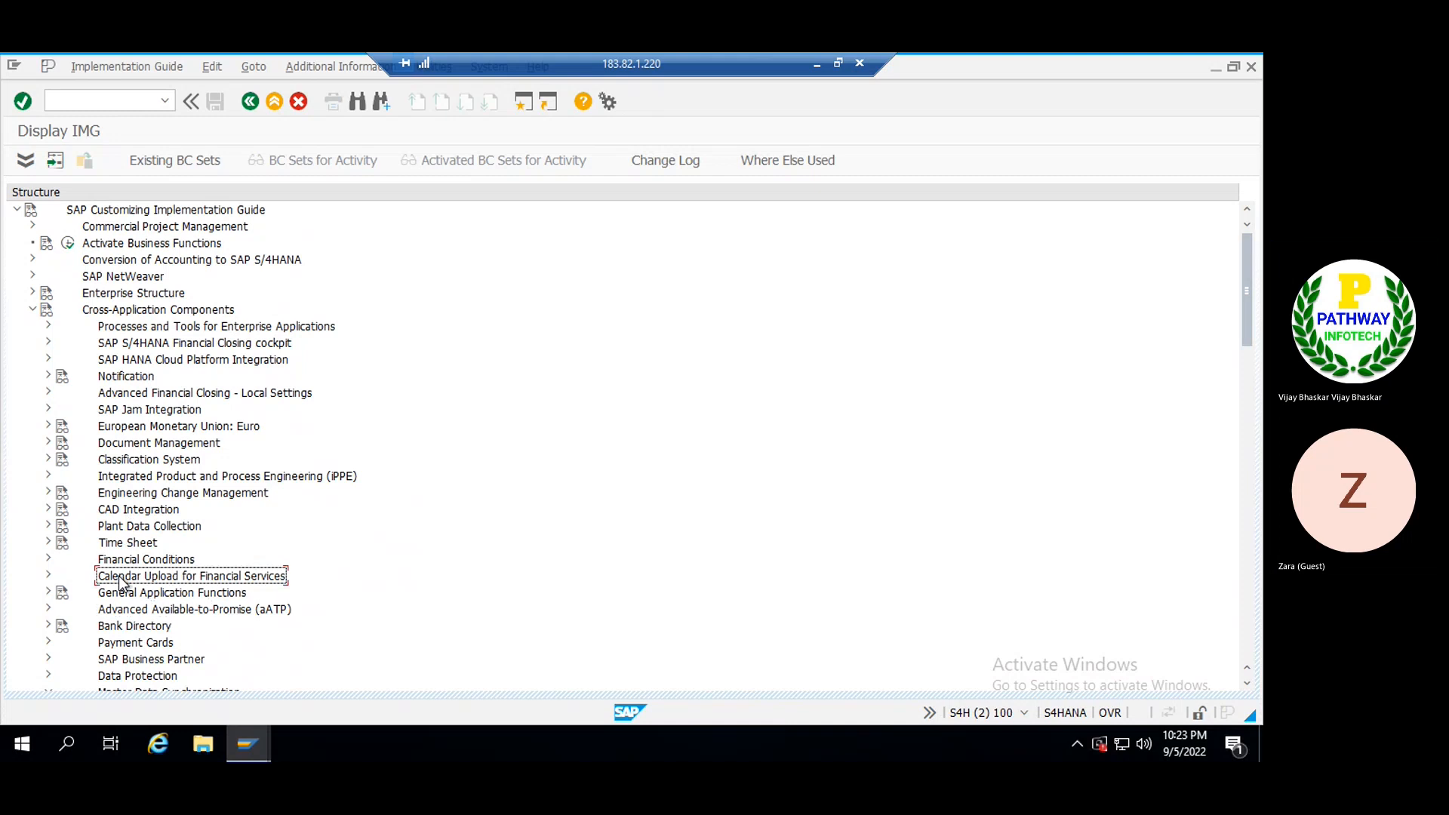
pyautogui.click(1247, 685)
pyautogui.scroll(-5, 1247, 689)
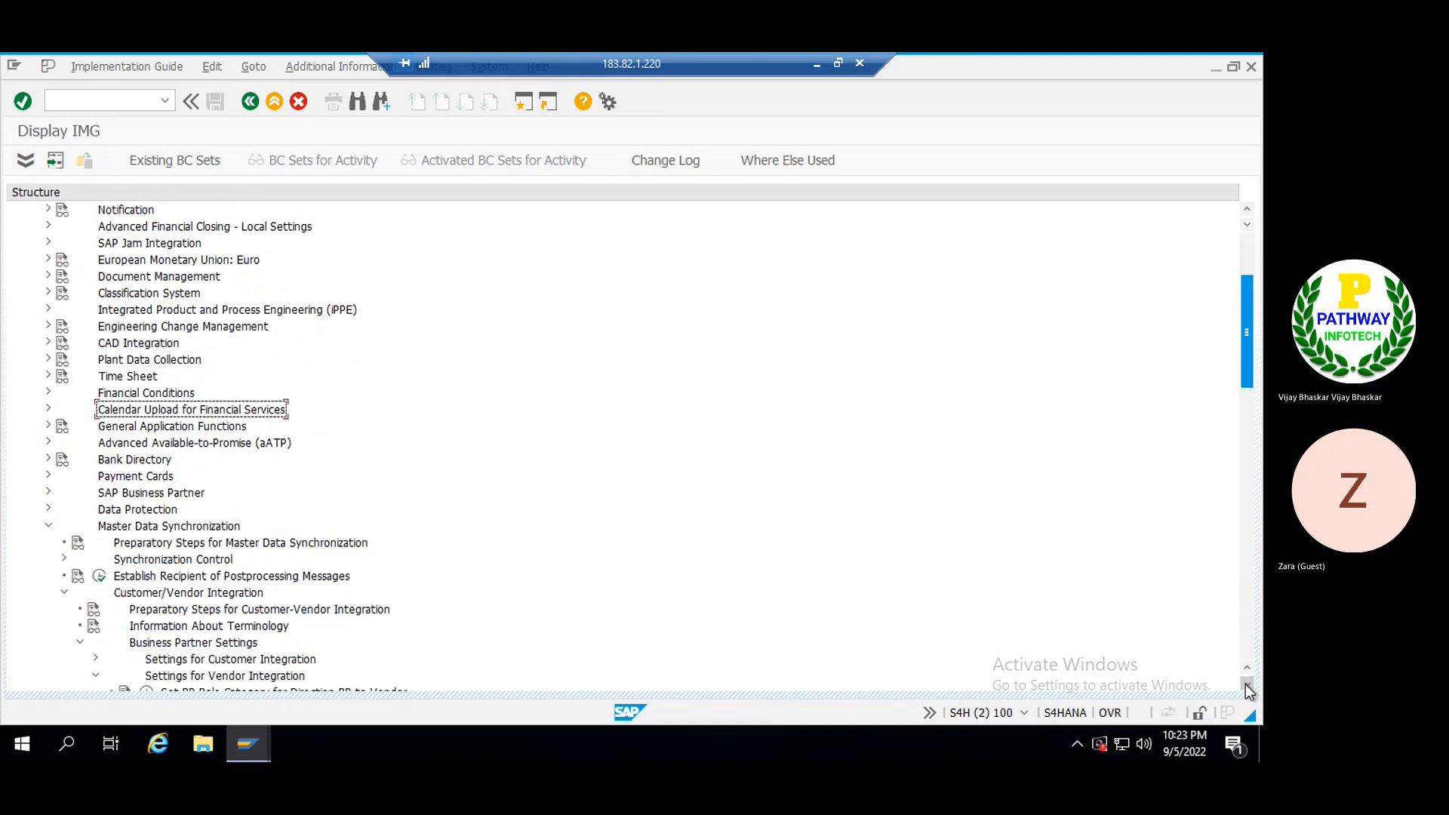
pyautogui.scroll(-1, 1247, 690)
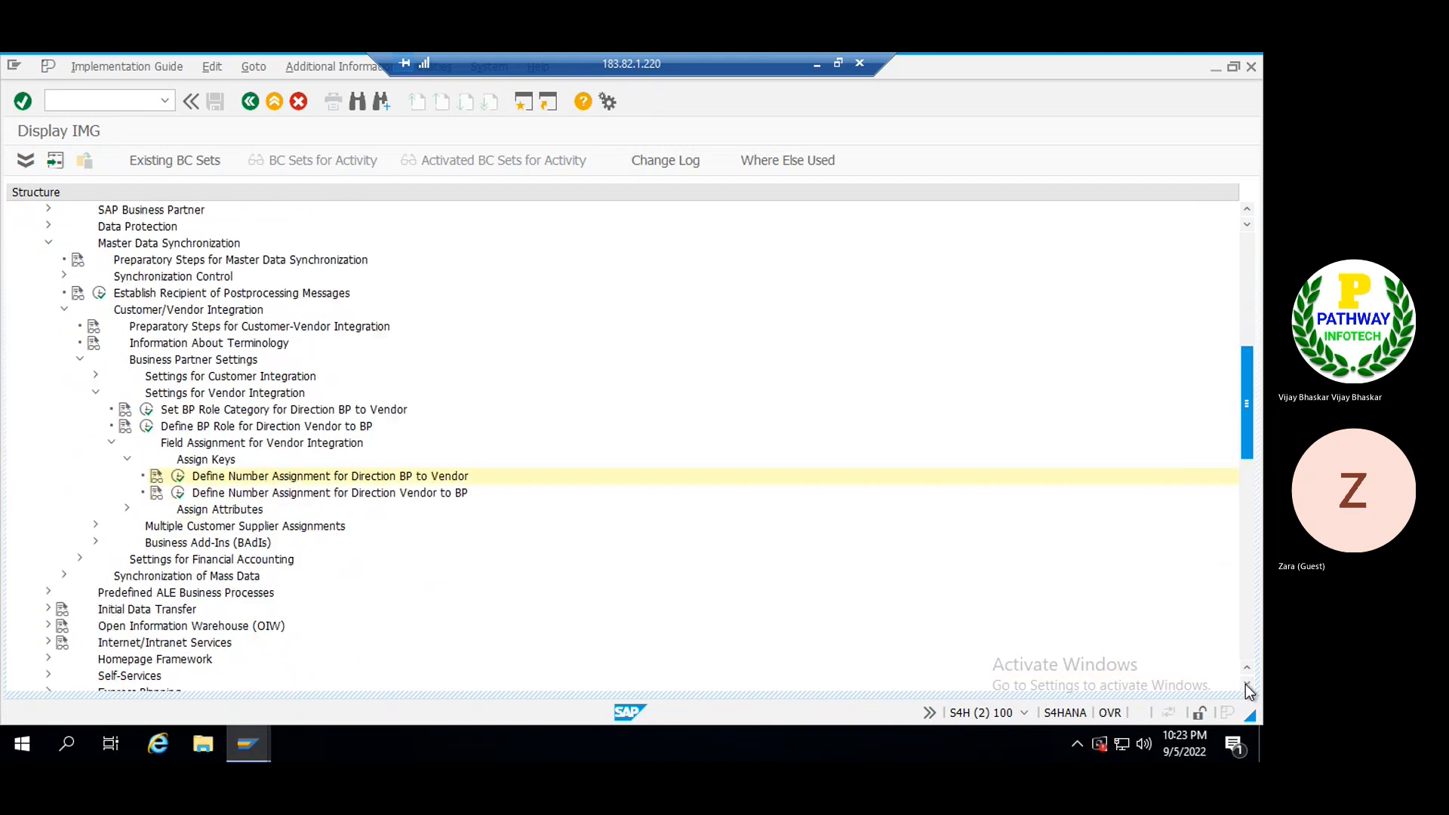
pyautogui.scroll(-3, 1247, 690)
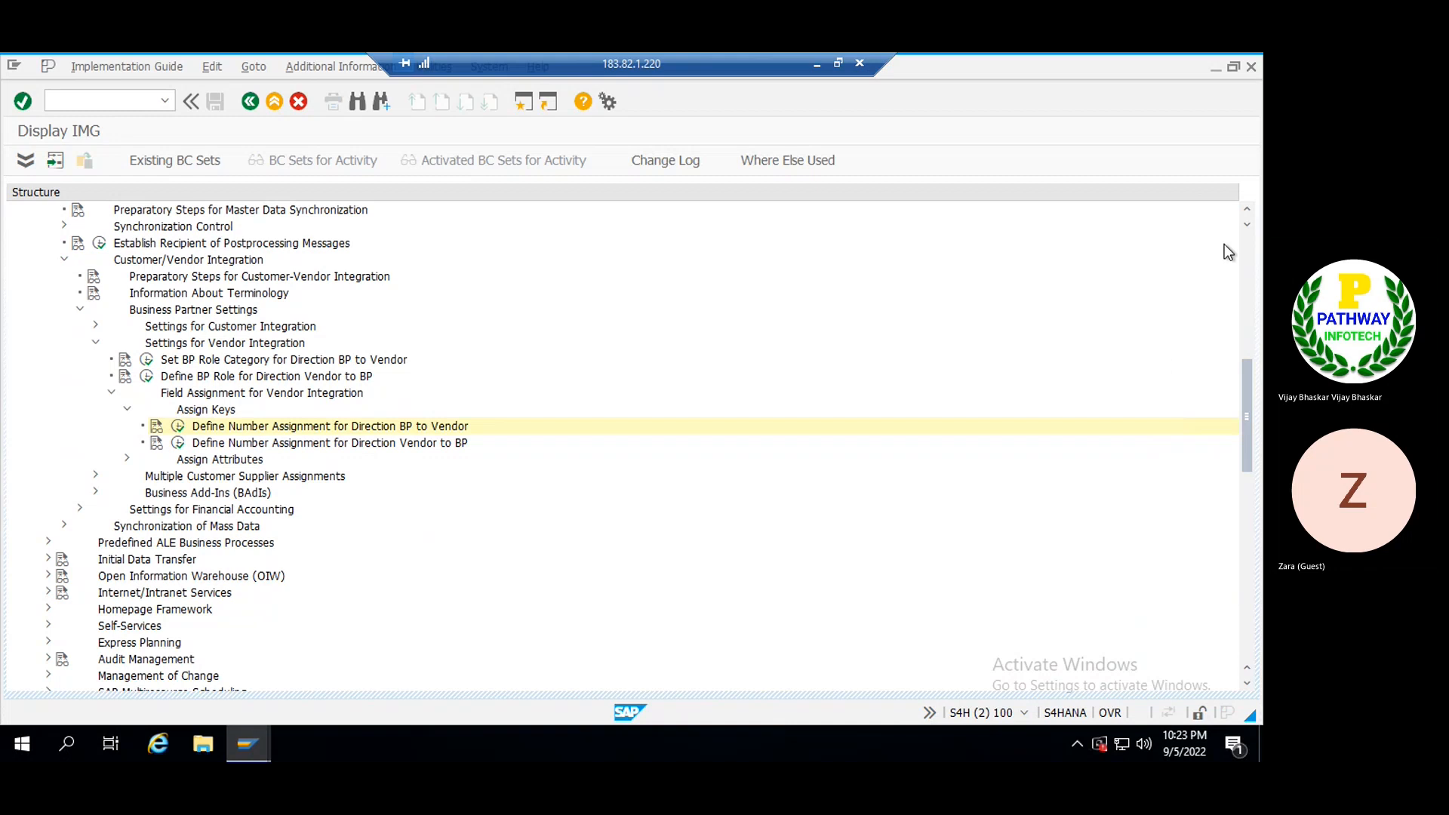
pyautogui.scroll(2, 1243, 213)
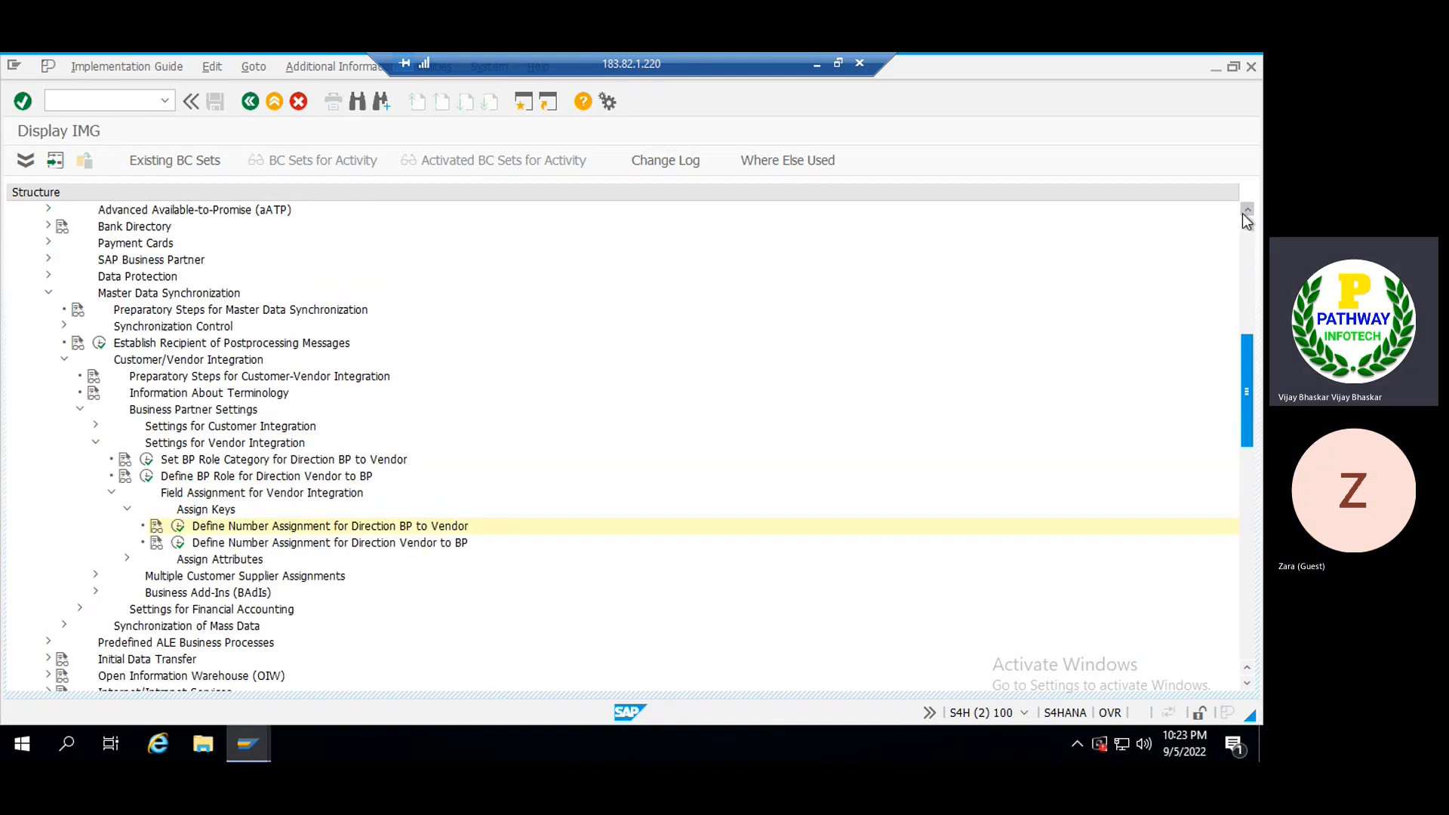
pyautogui.scroll(2, 1247, 215)
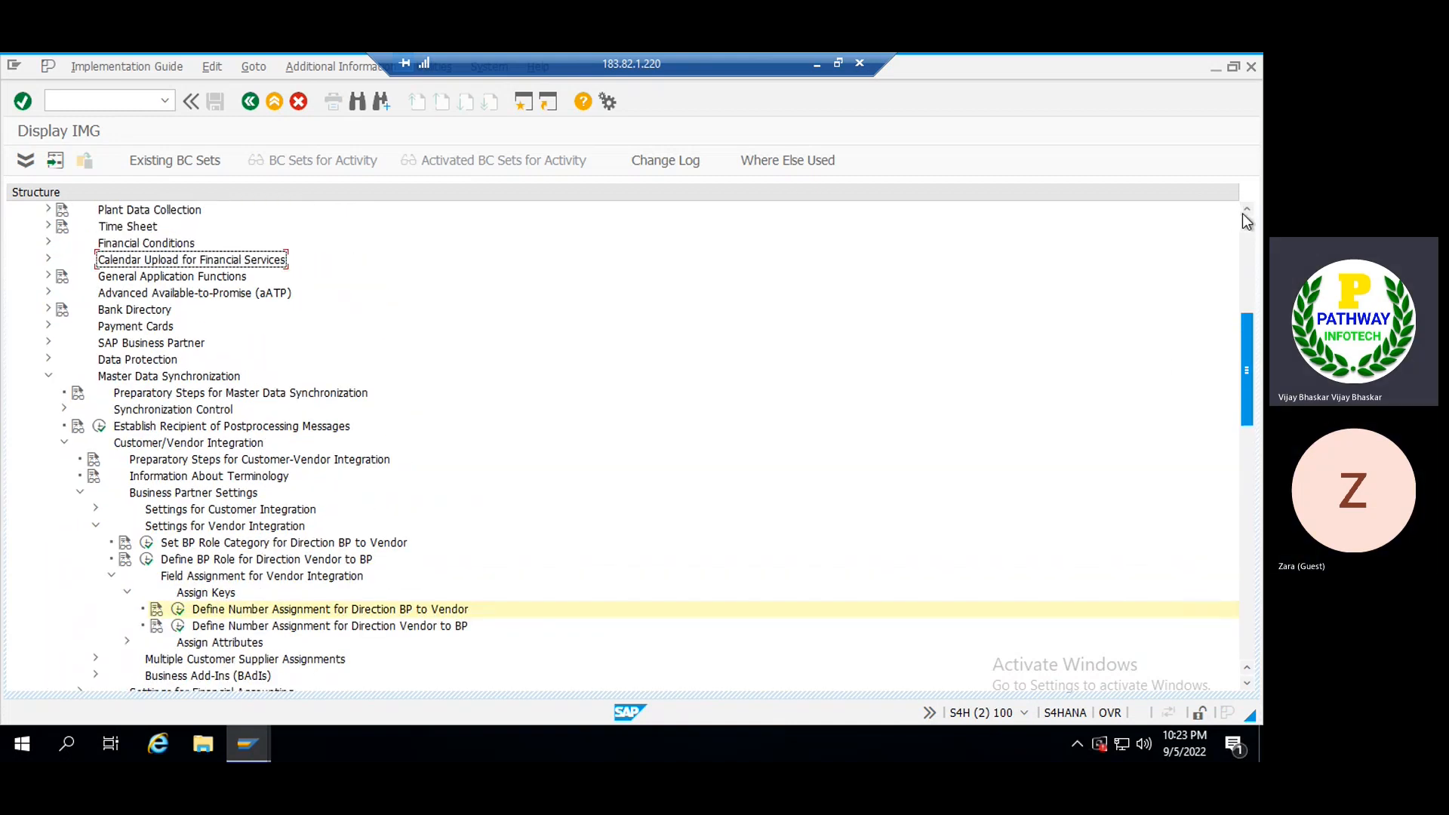
# - Expand SAP Business Partner in the implementation guide down to the Basic Settings of Business Partner
pyautogui.click(138, 366)
pyautogui.press('Up')
pyautogui.press('Right')
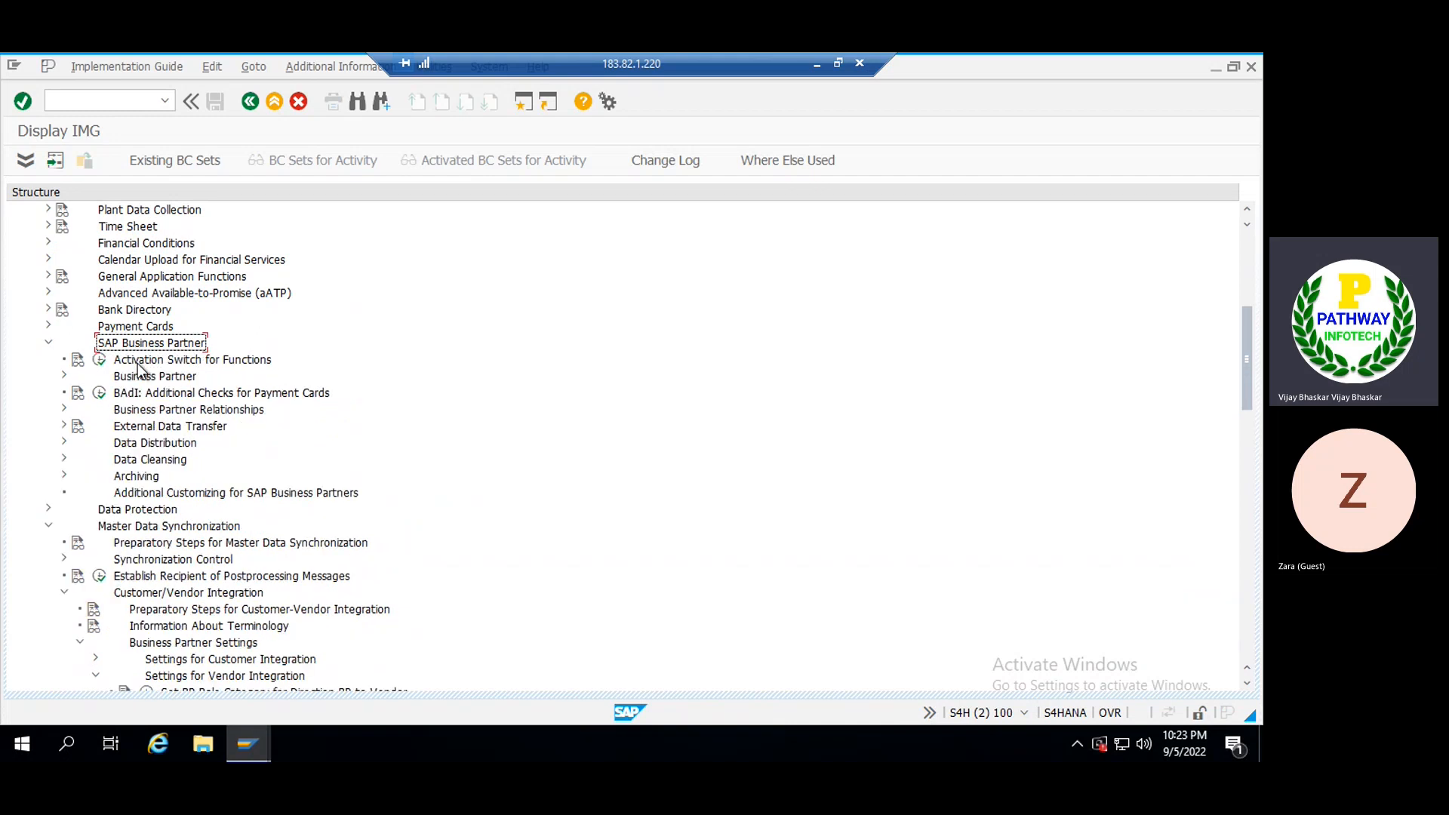
pyautogui.press('Down')
pyautogui.press('Down')
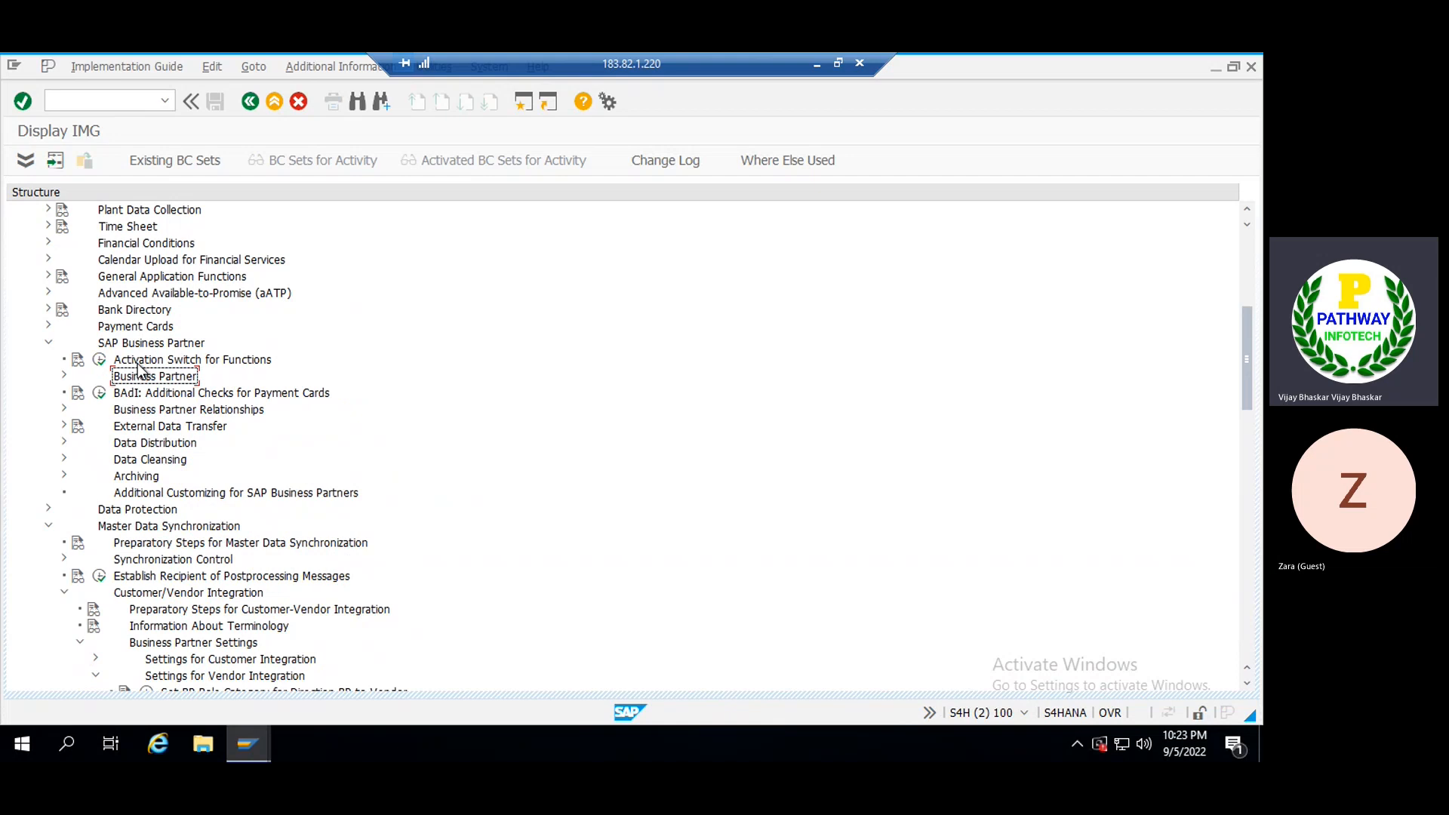
pyautogui.press('Right')
pyautogui.press('Down')
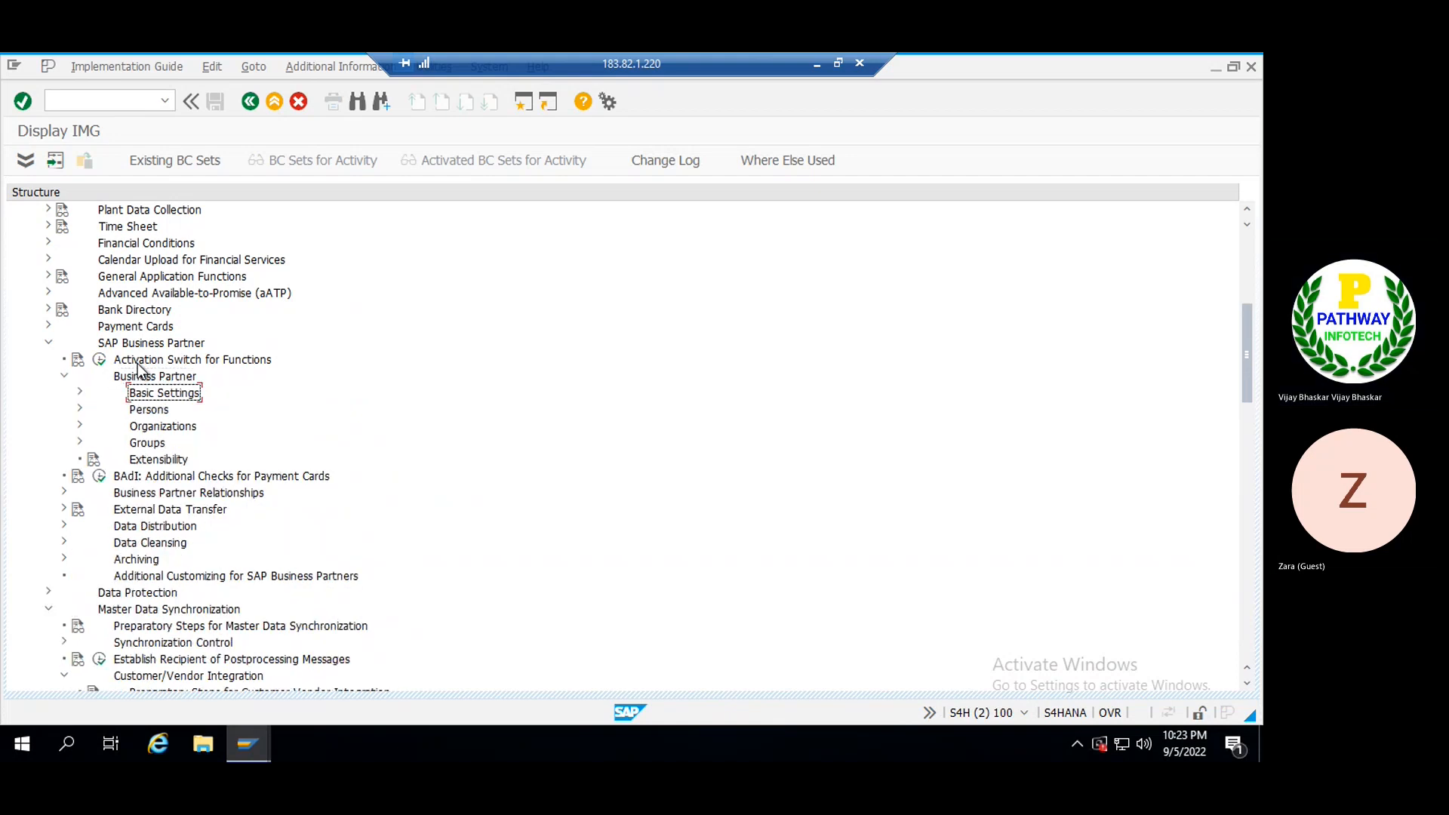
pyautogui.press('Right')
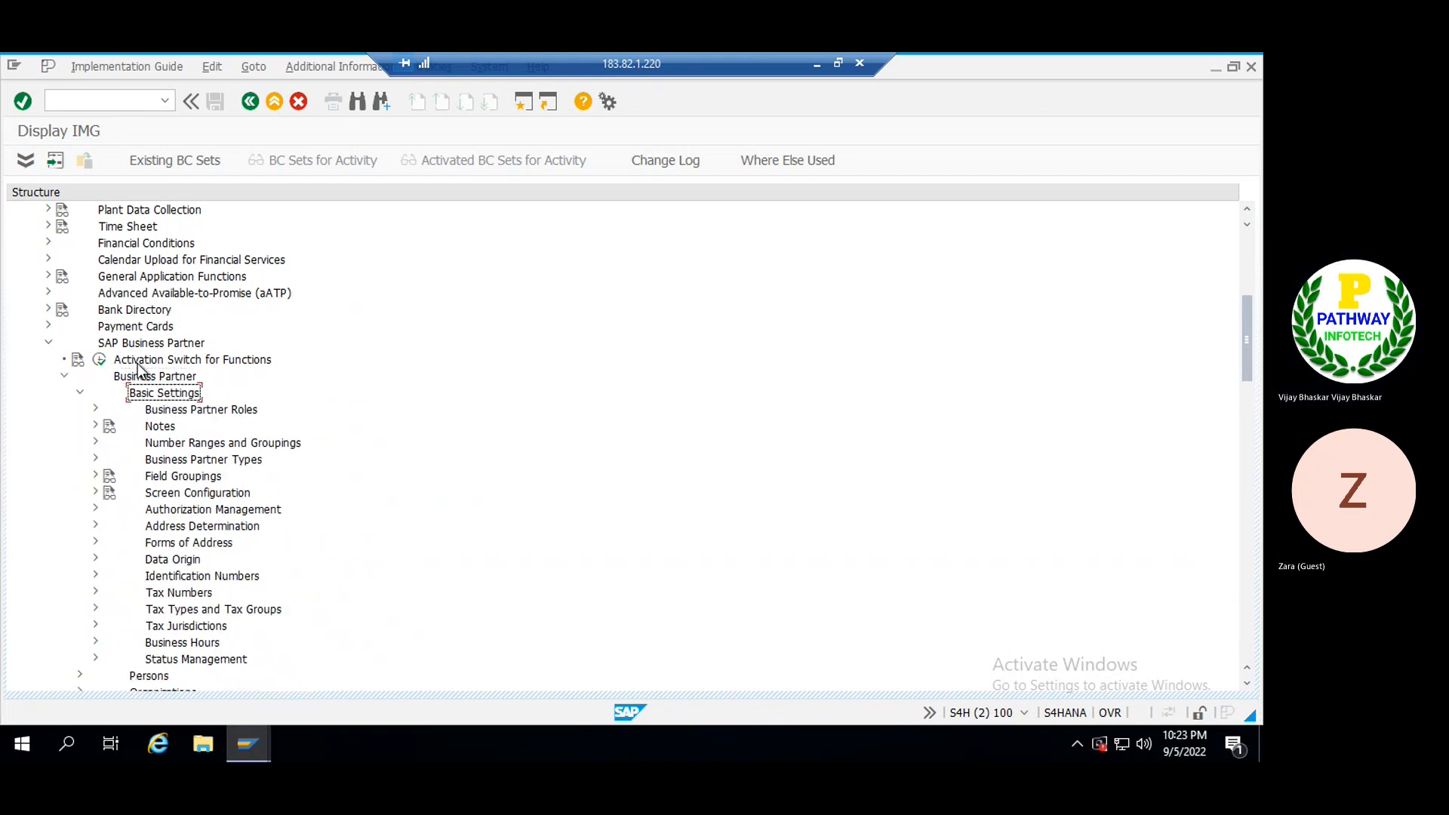
# - Expand Number Ranges and Groupings under Basic Settings and open the Define Groupings and Assign Number Ranges activity
pyautogui.press('Down')
pyautogui.press('Down')
pyautogui.press('Down')
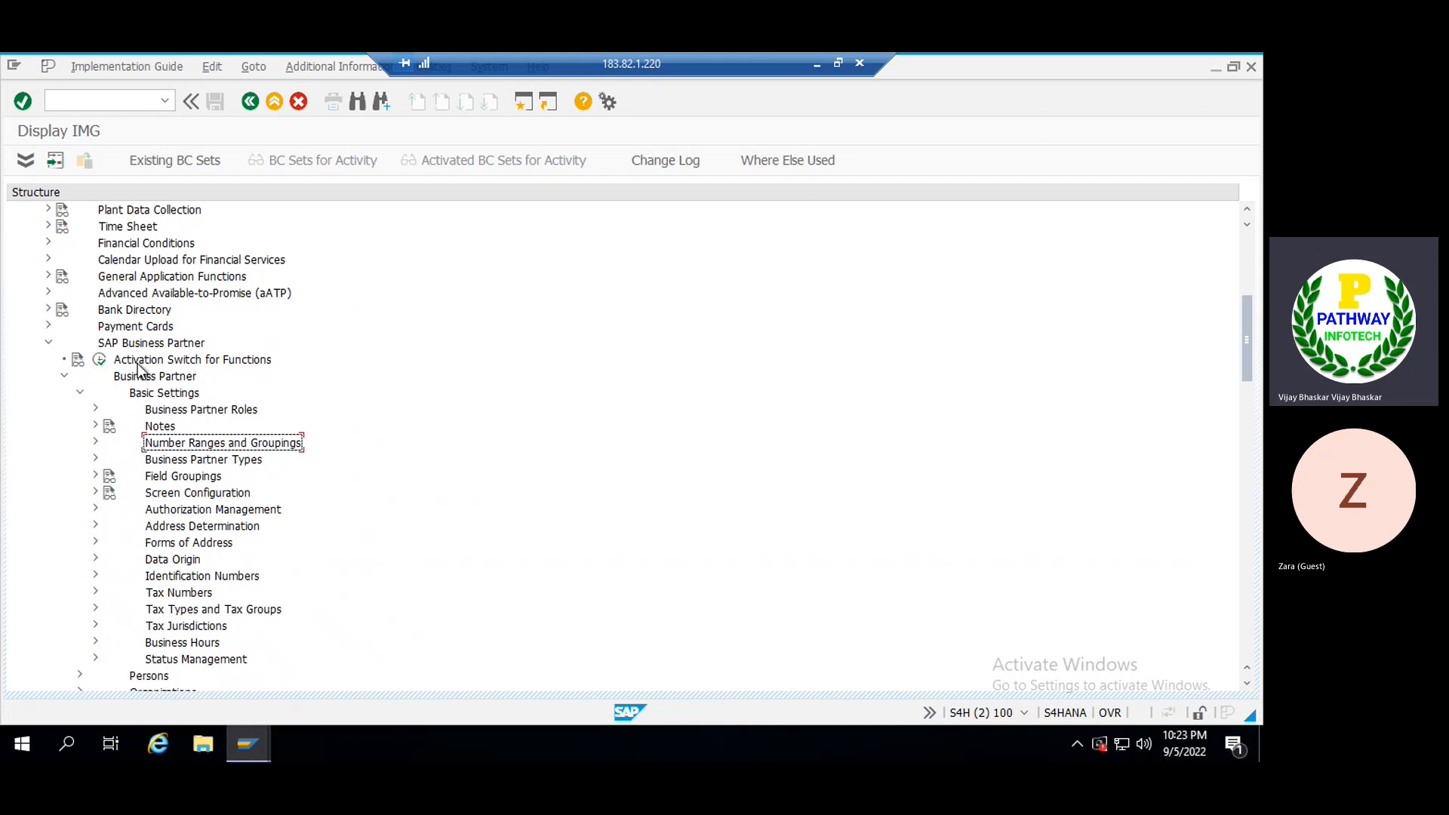
pyautogui.press('Right')
pyautogui.press('Down')
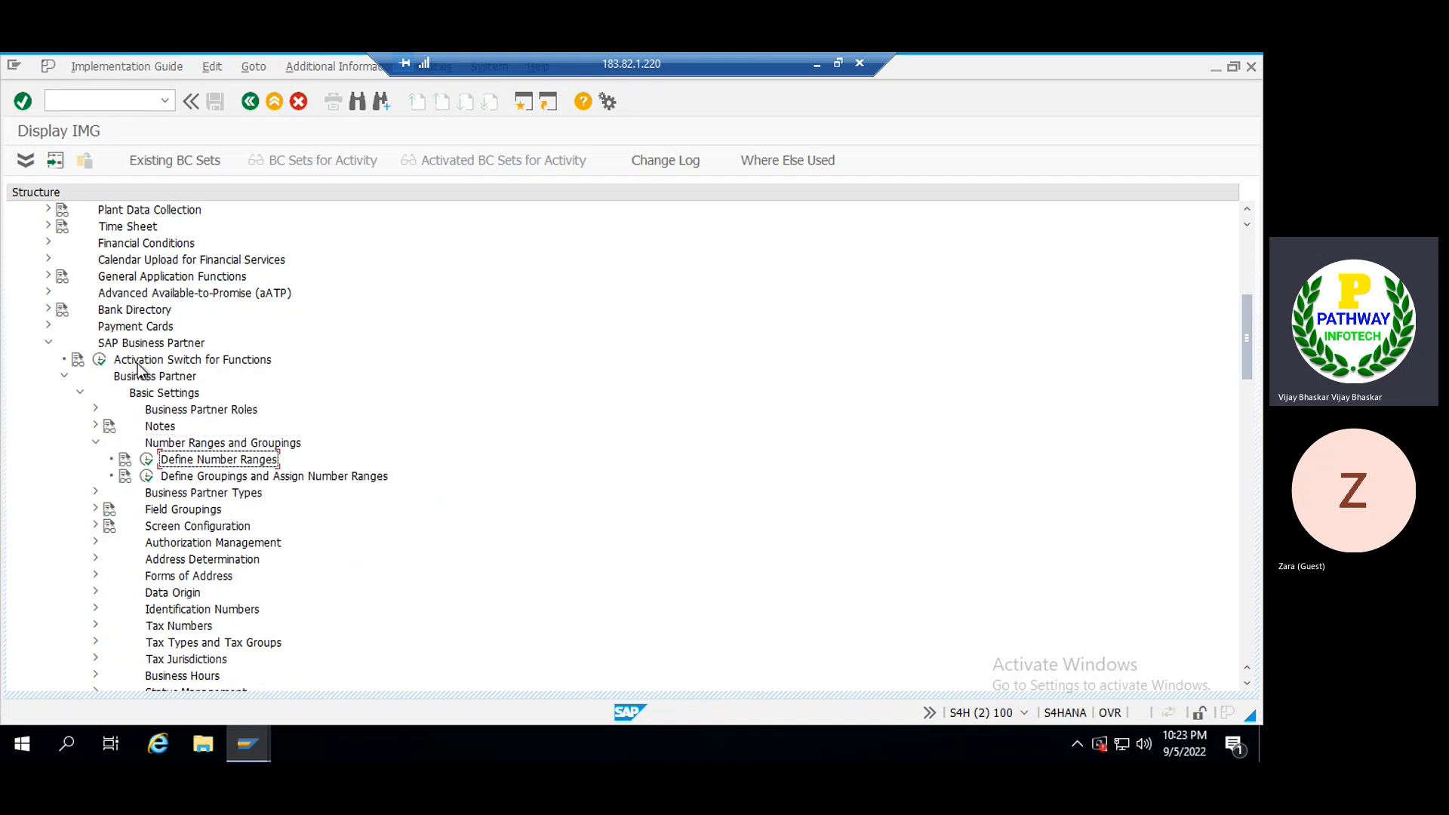
pyautogui.press('Down')
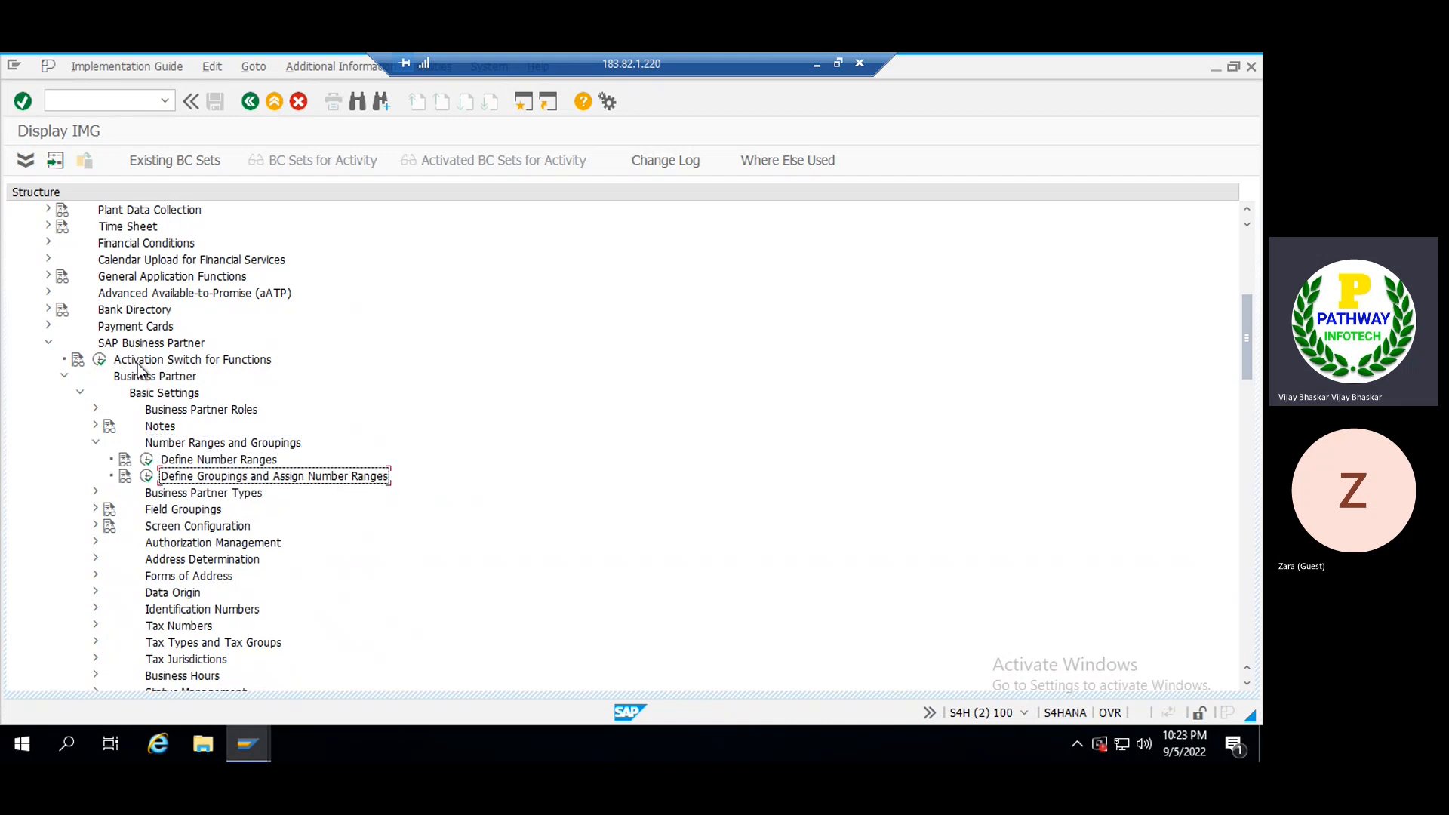
pyautogui.click(146, 476)
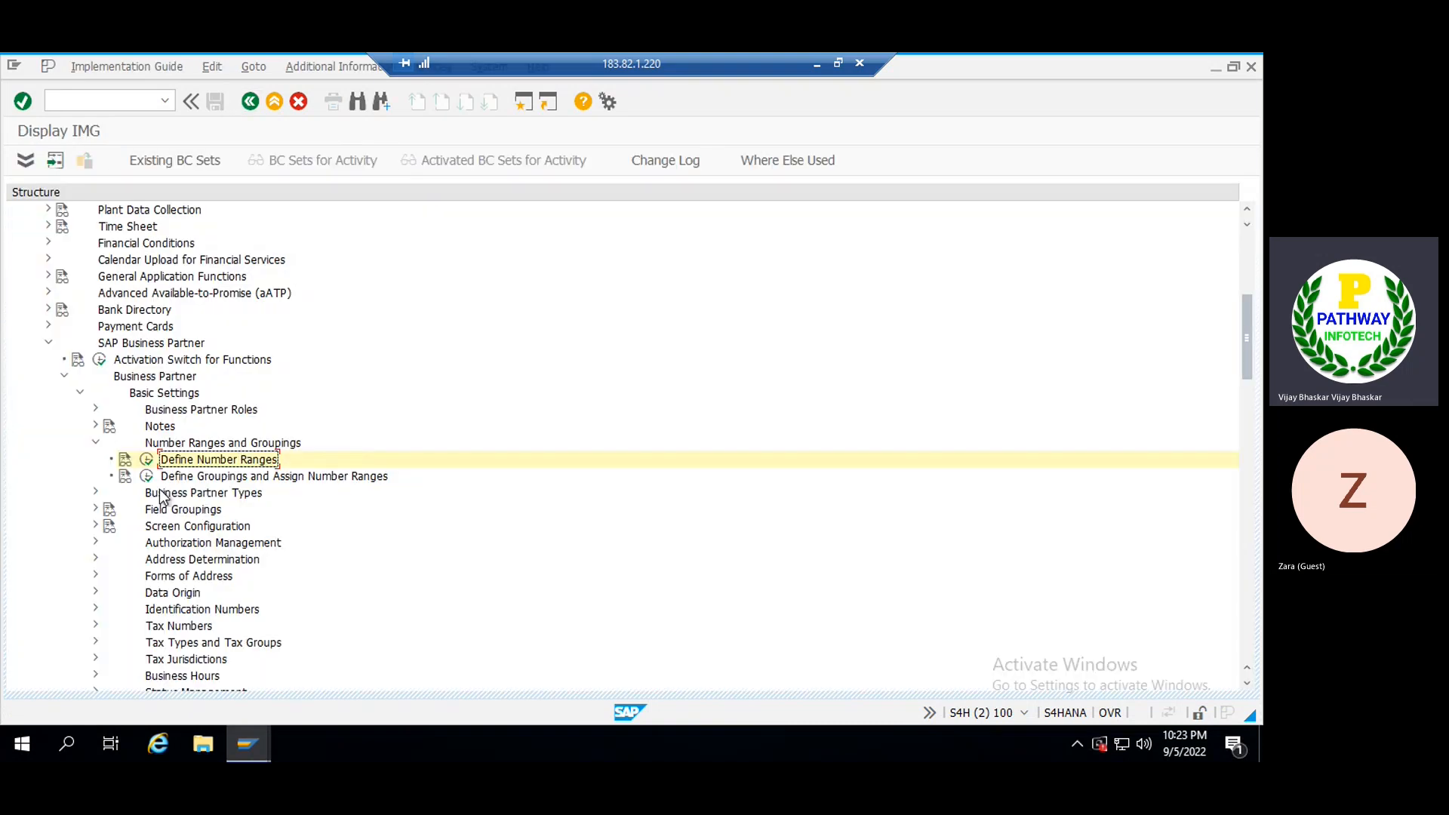
pyautogui.click(147, 476)
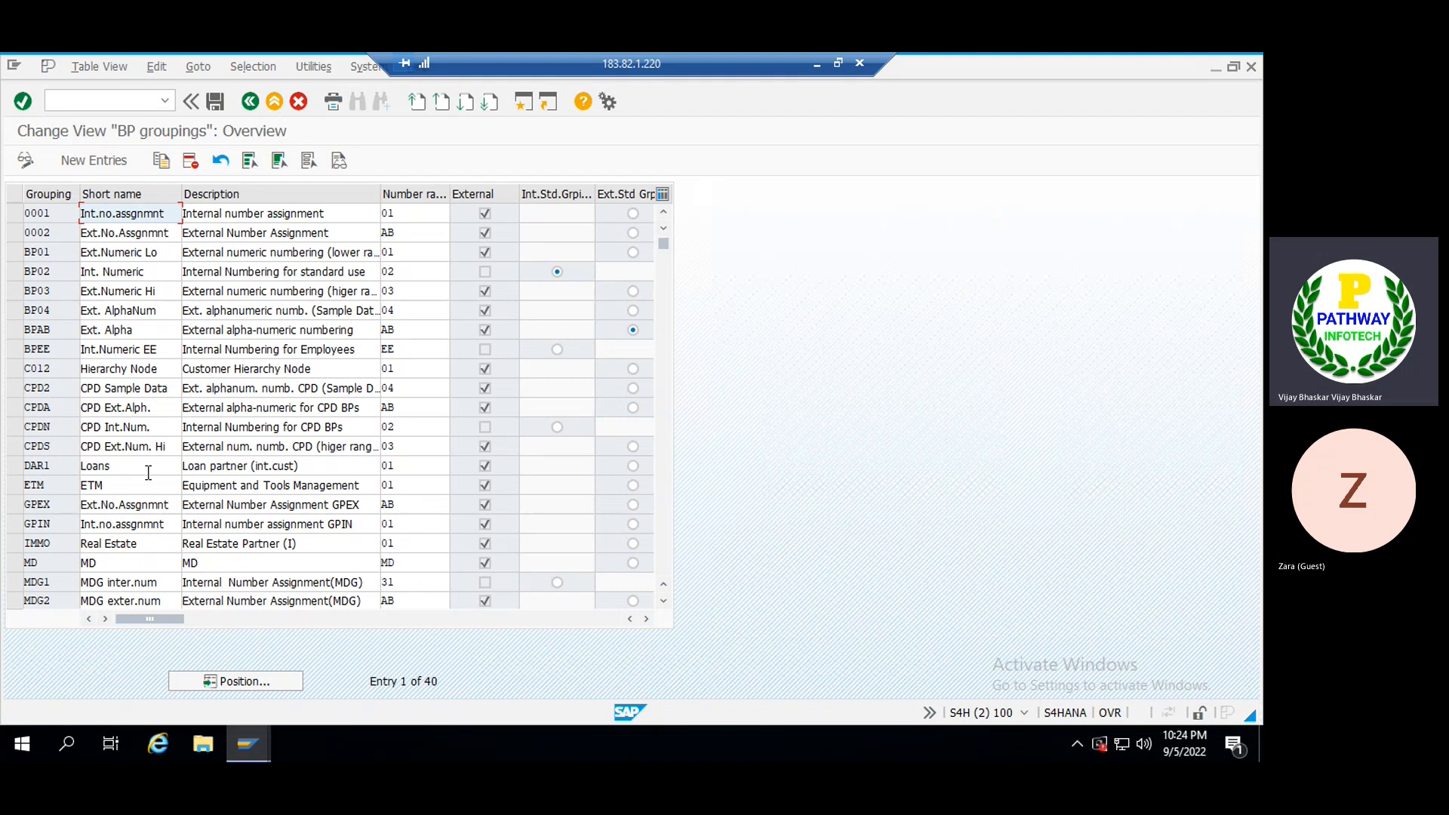
# - Add a new BP grouping GE01 with "Service BP" as both short name and description
pyautogui.click(86, 161)
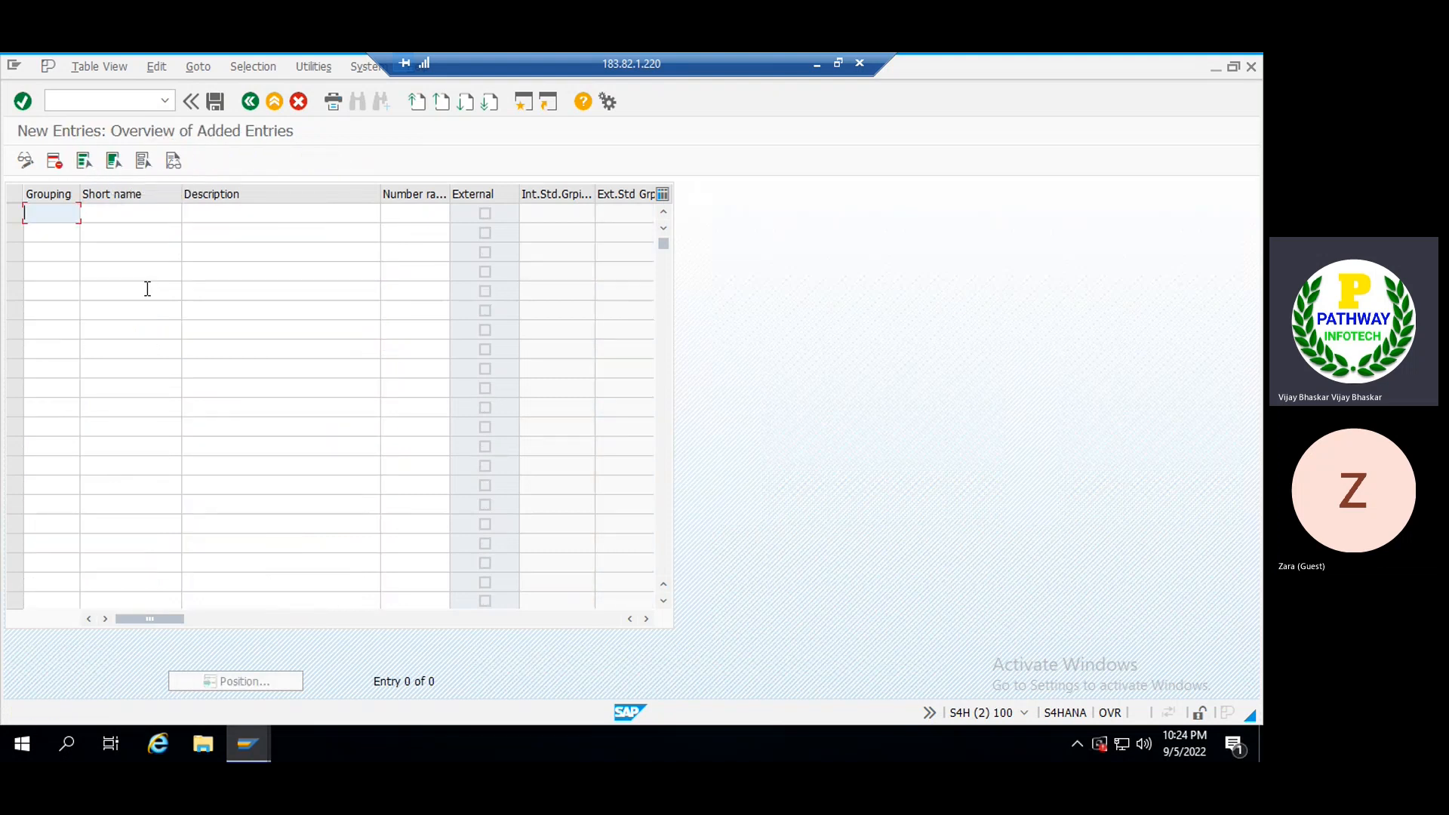
pyautogui.write('GE01')
pyautogui.press('Tab')
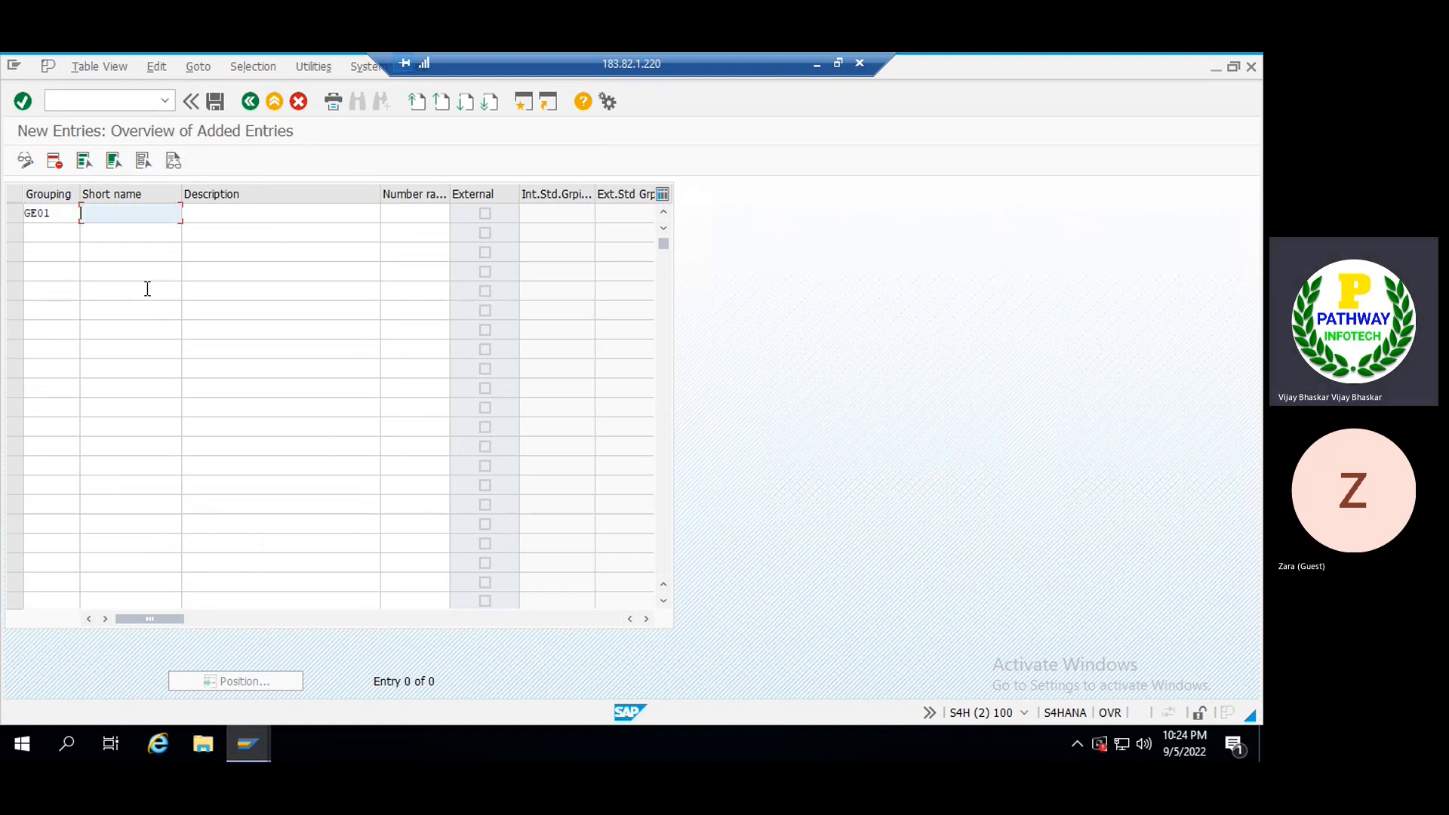
pyautogui.write('Serv')
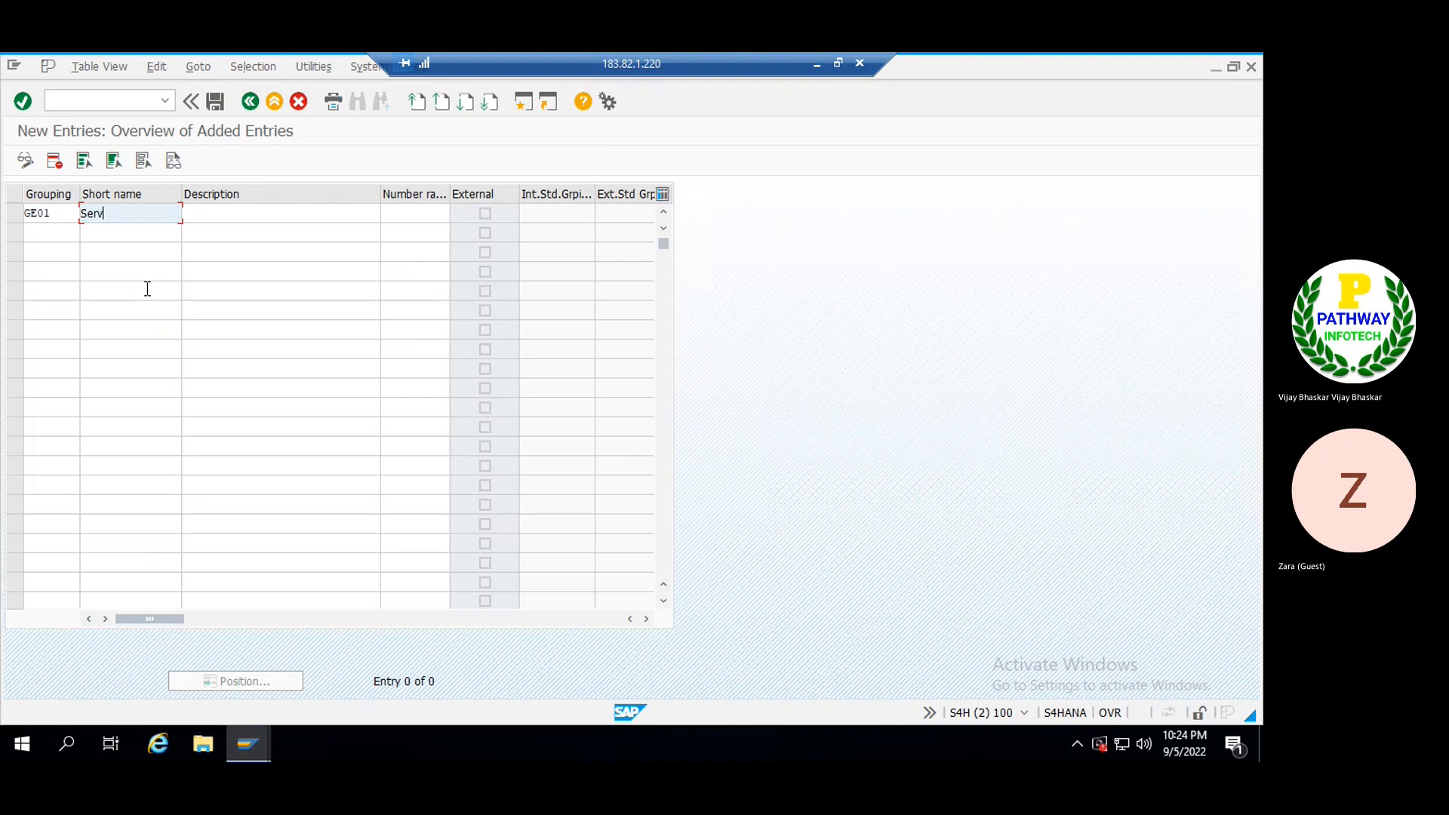
pyautogui.write('ice Vi')
pyautogui.press('BackSpace')
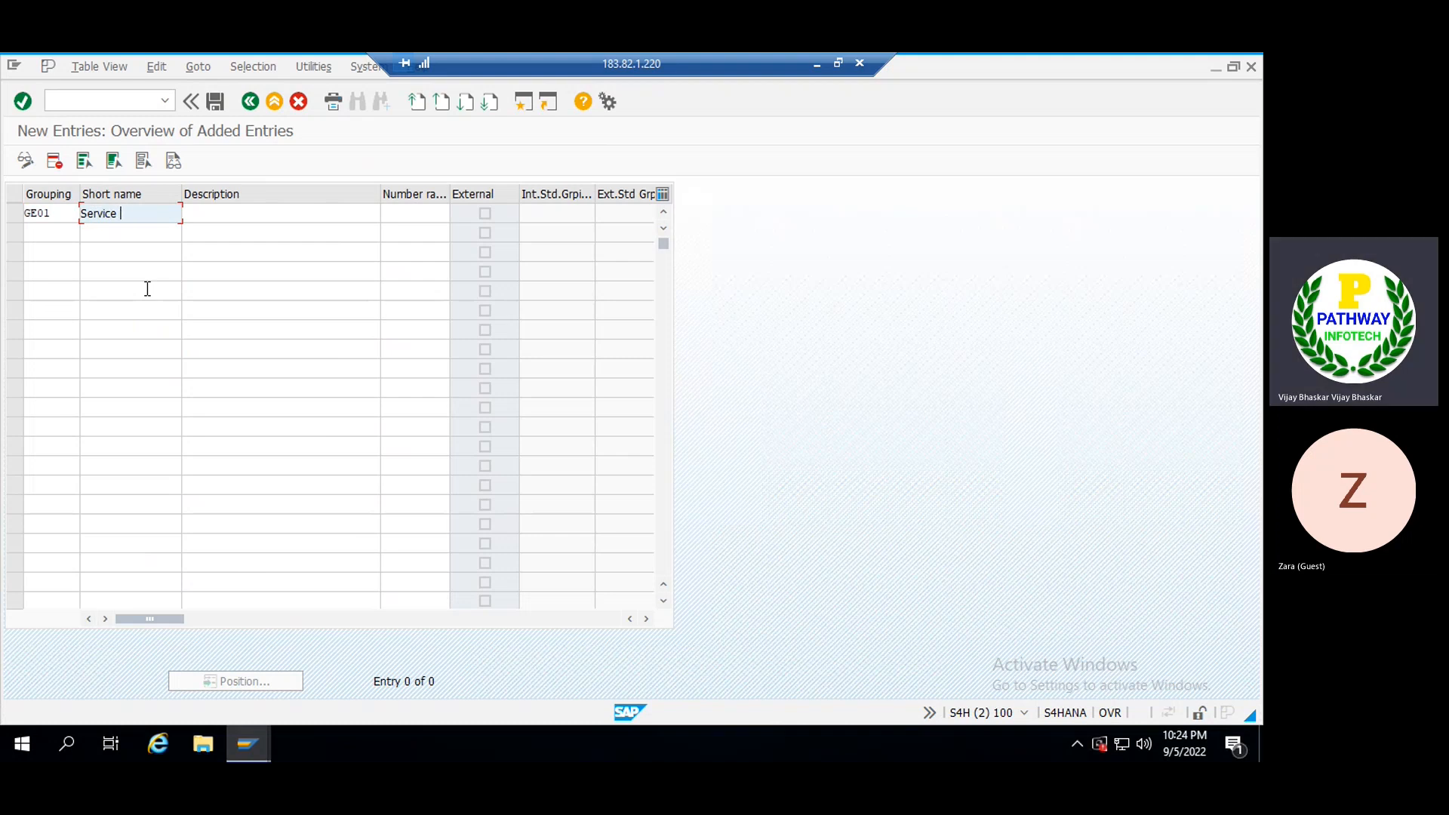
pyautogui.write('P')
pyautogui.press('Tab')
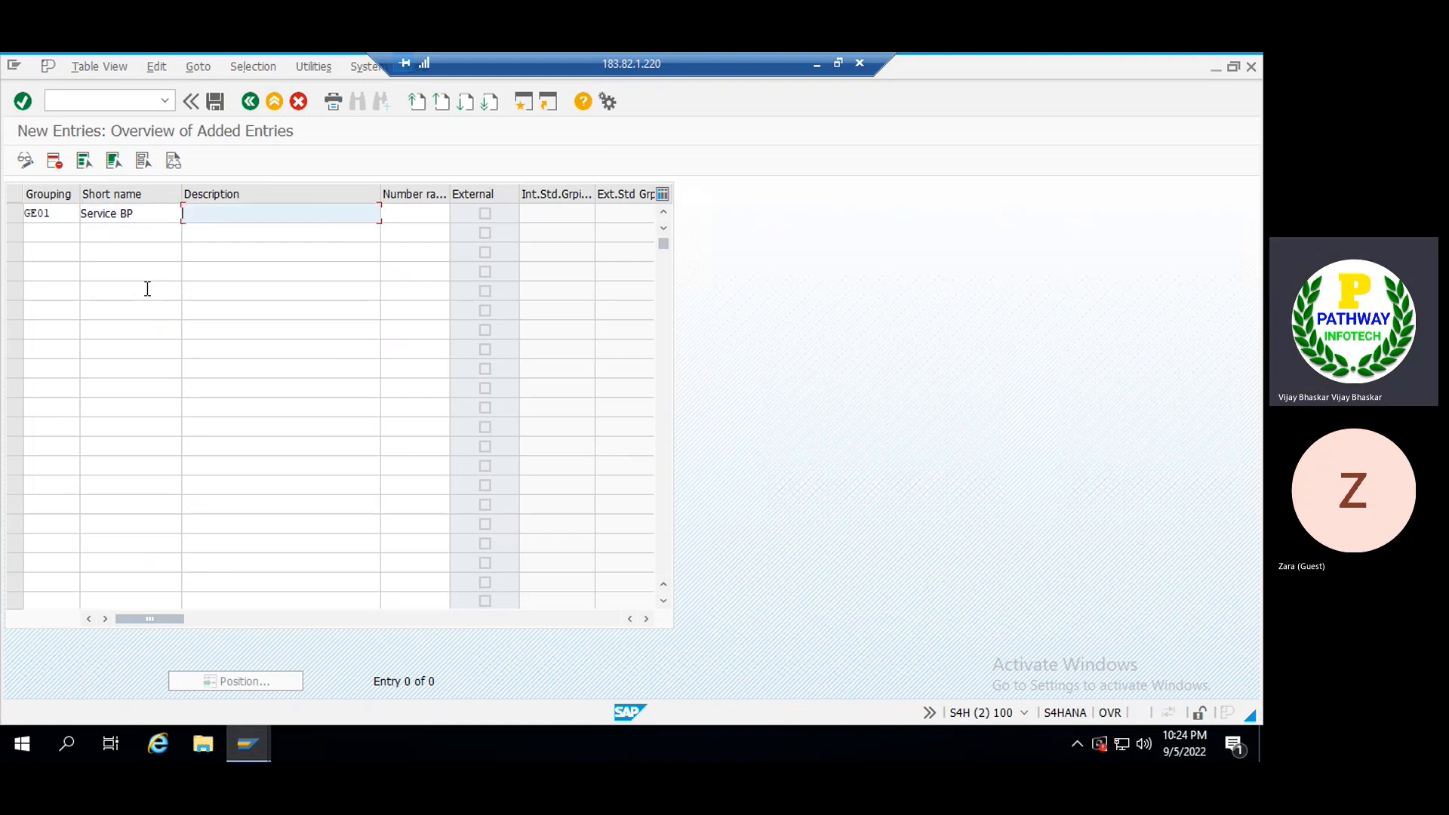
pyautogui.write('Service BP')
pyautogui.press('Tab')
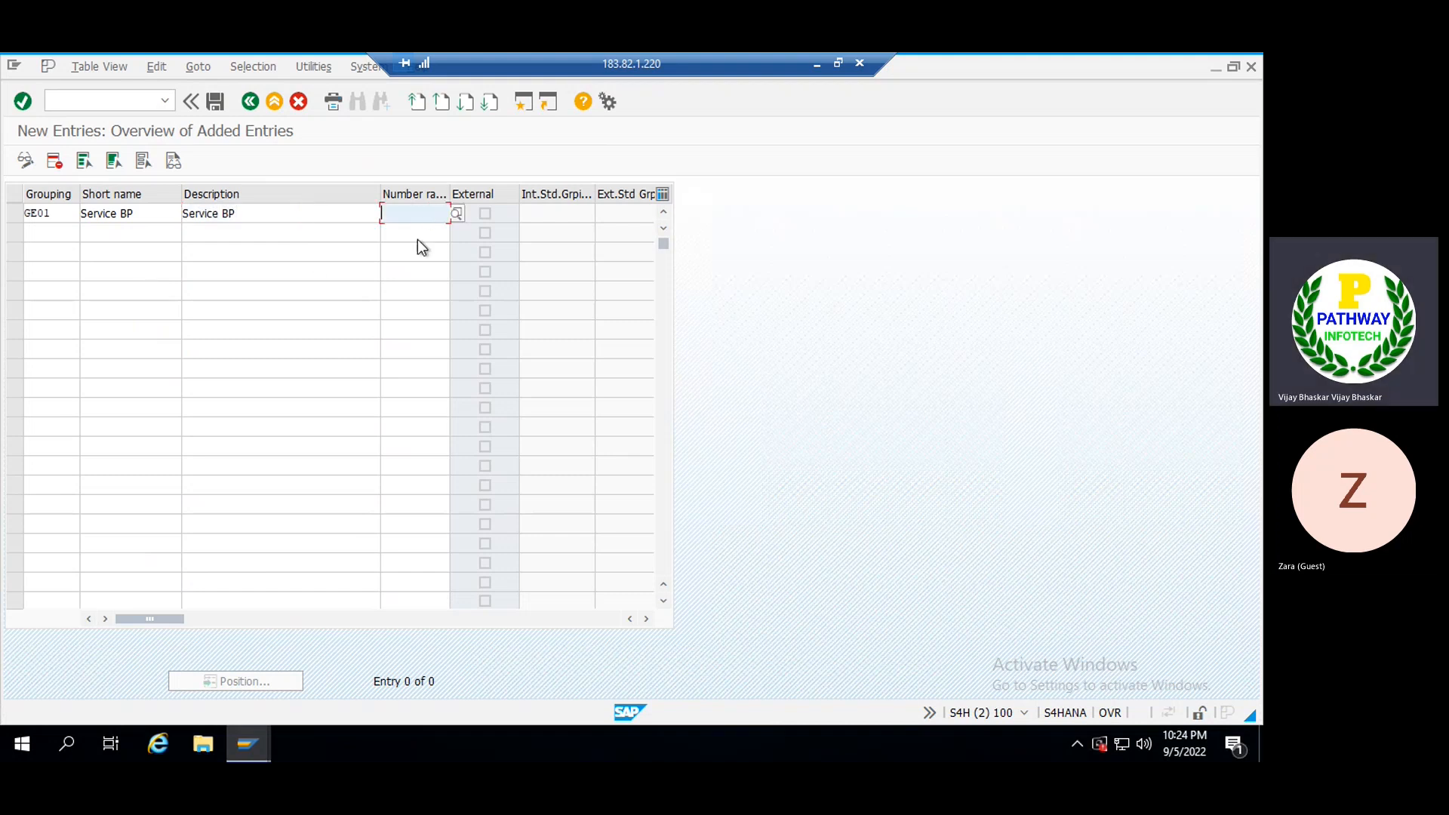
# - Review the number ranges available for grouping GE01, close the list without choosing one, and confirm the row
pyautogui.click(457, 214)
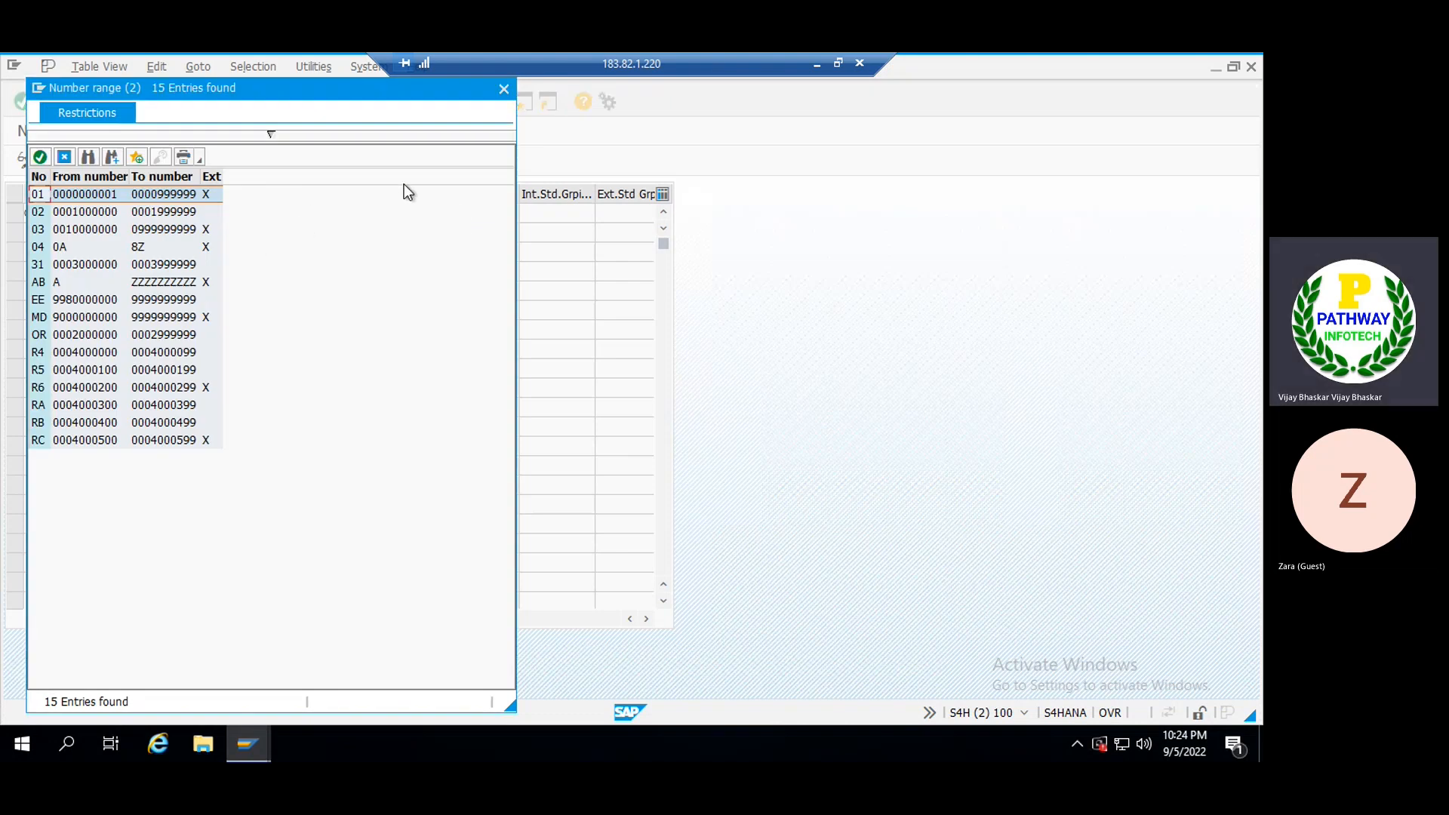
pyautogui.click(505, 90)
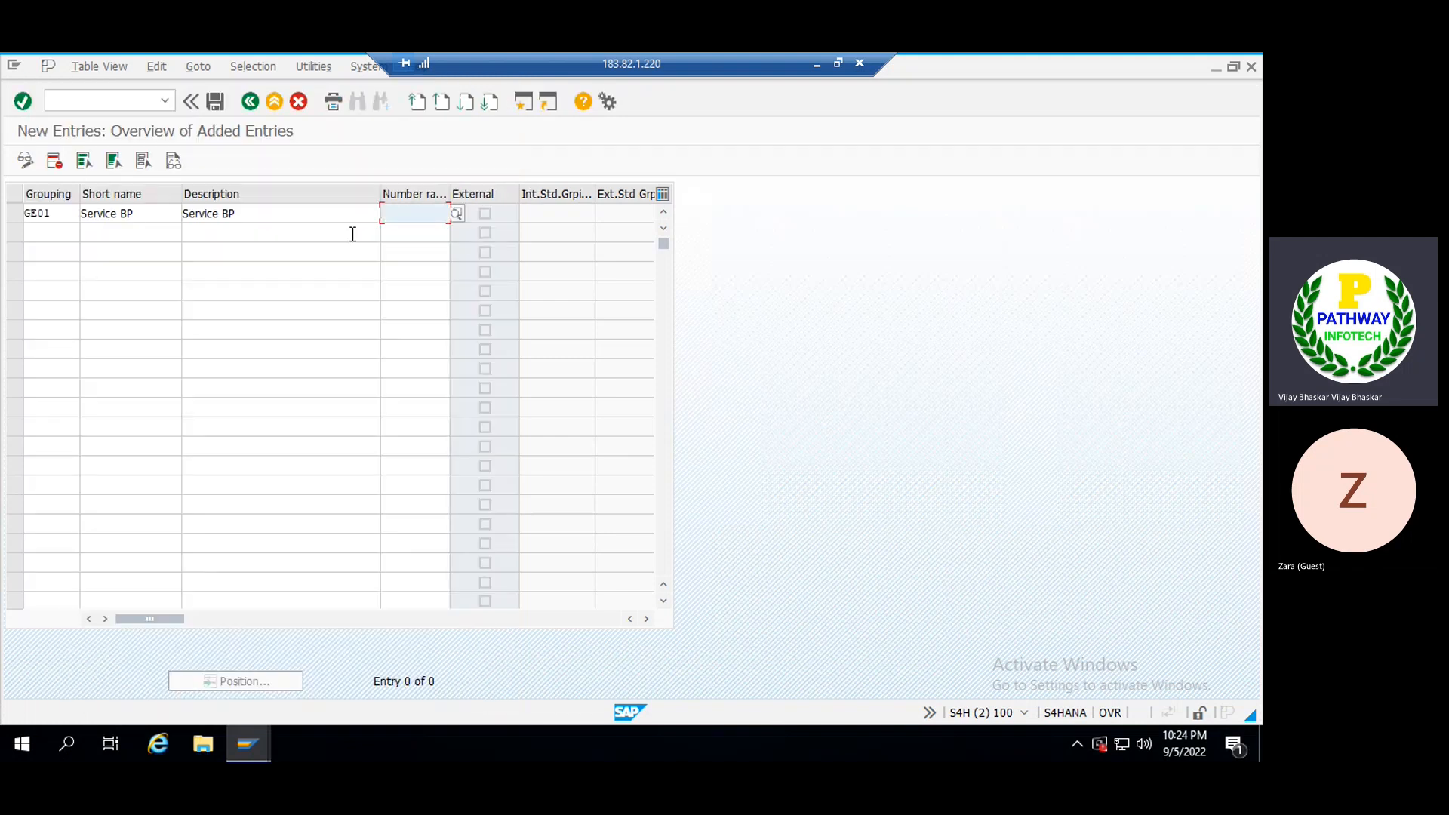
pyautogui.press('Return')
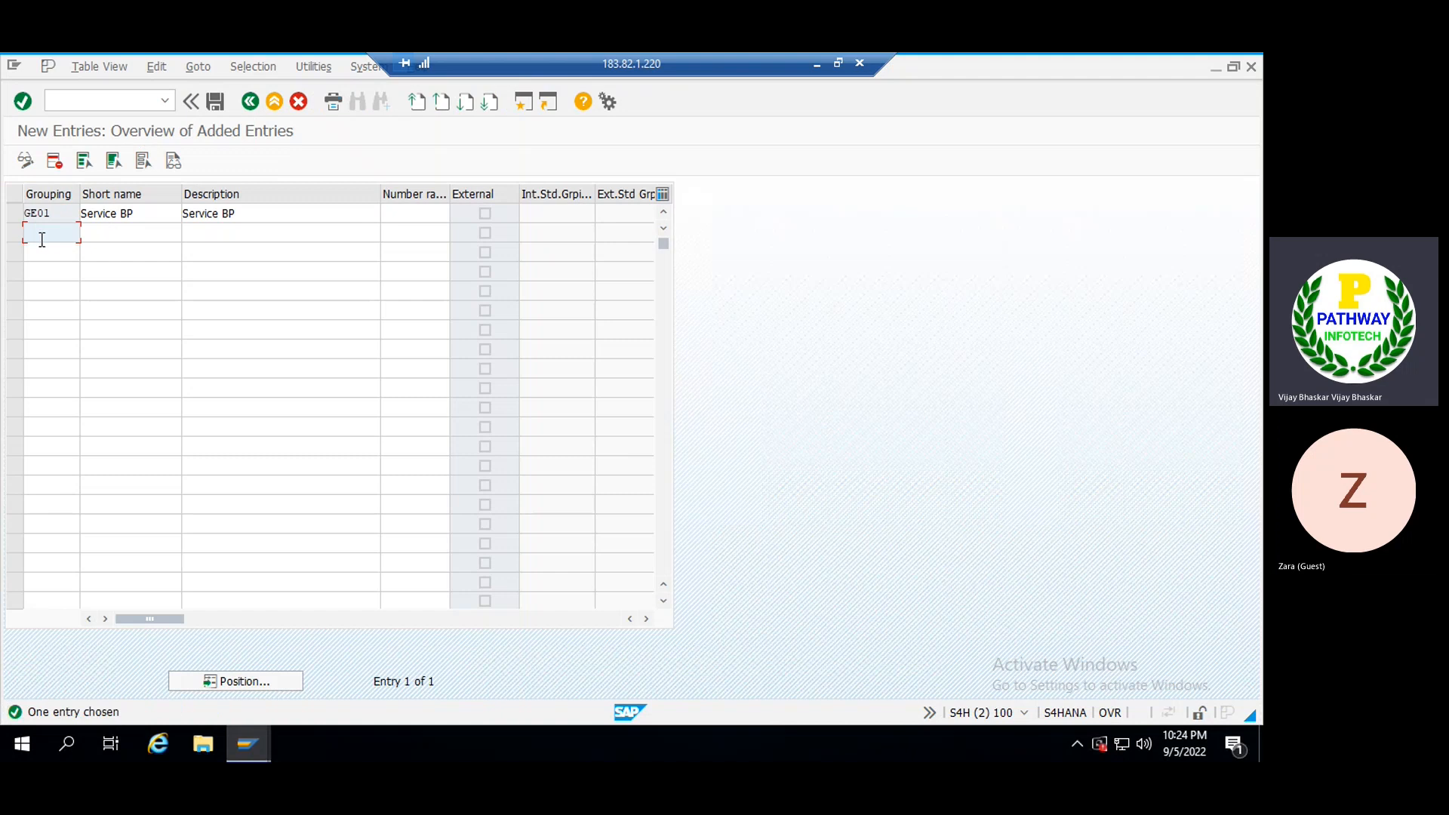
# - Add a new BP grouping GE02 with the short name "RM Local Suppli"
pyautogui.write('GE02')
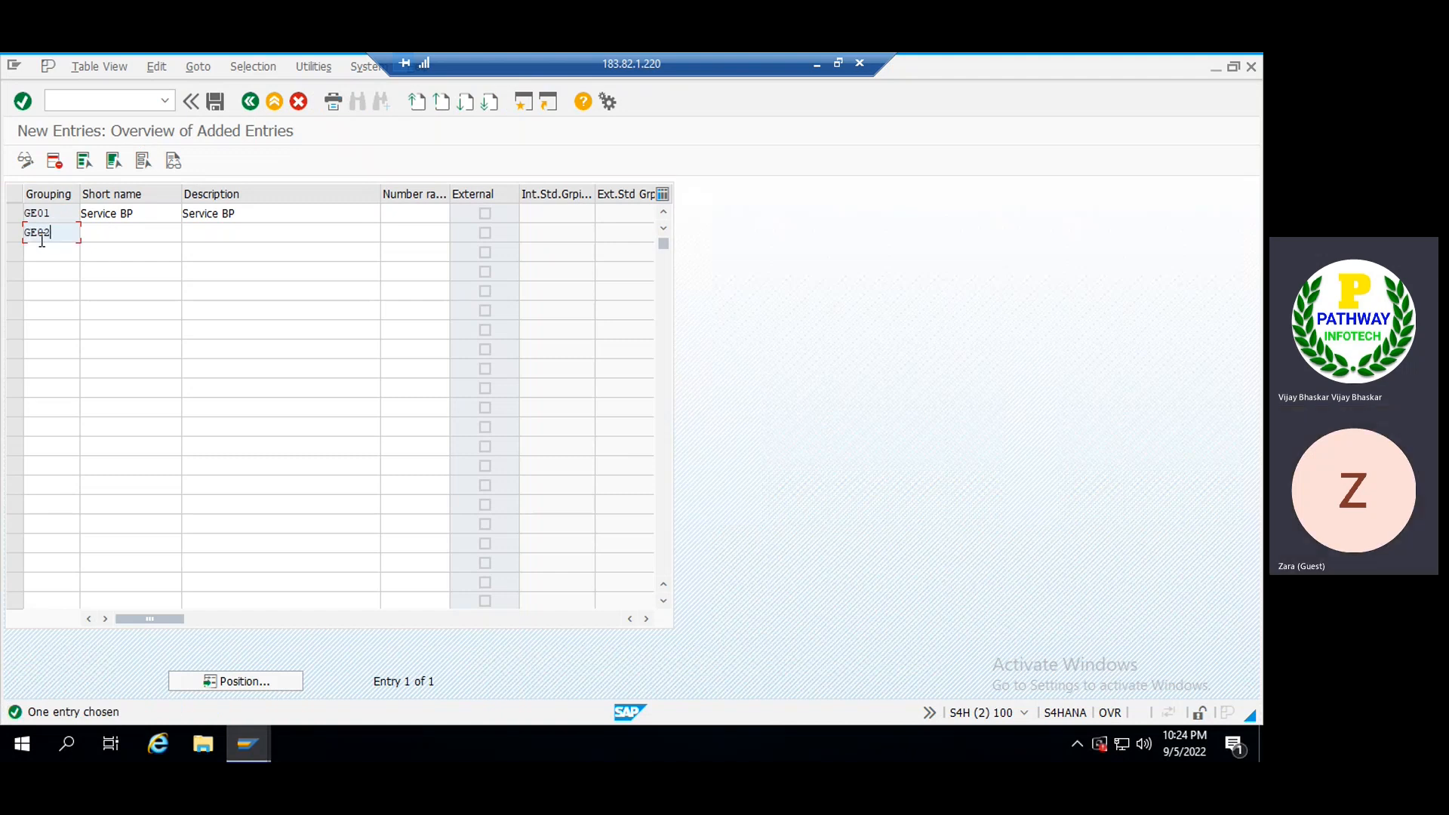
pyautogui.press('Tab')
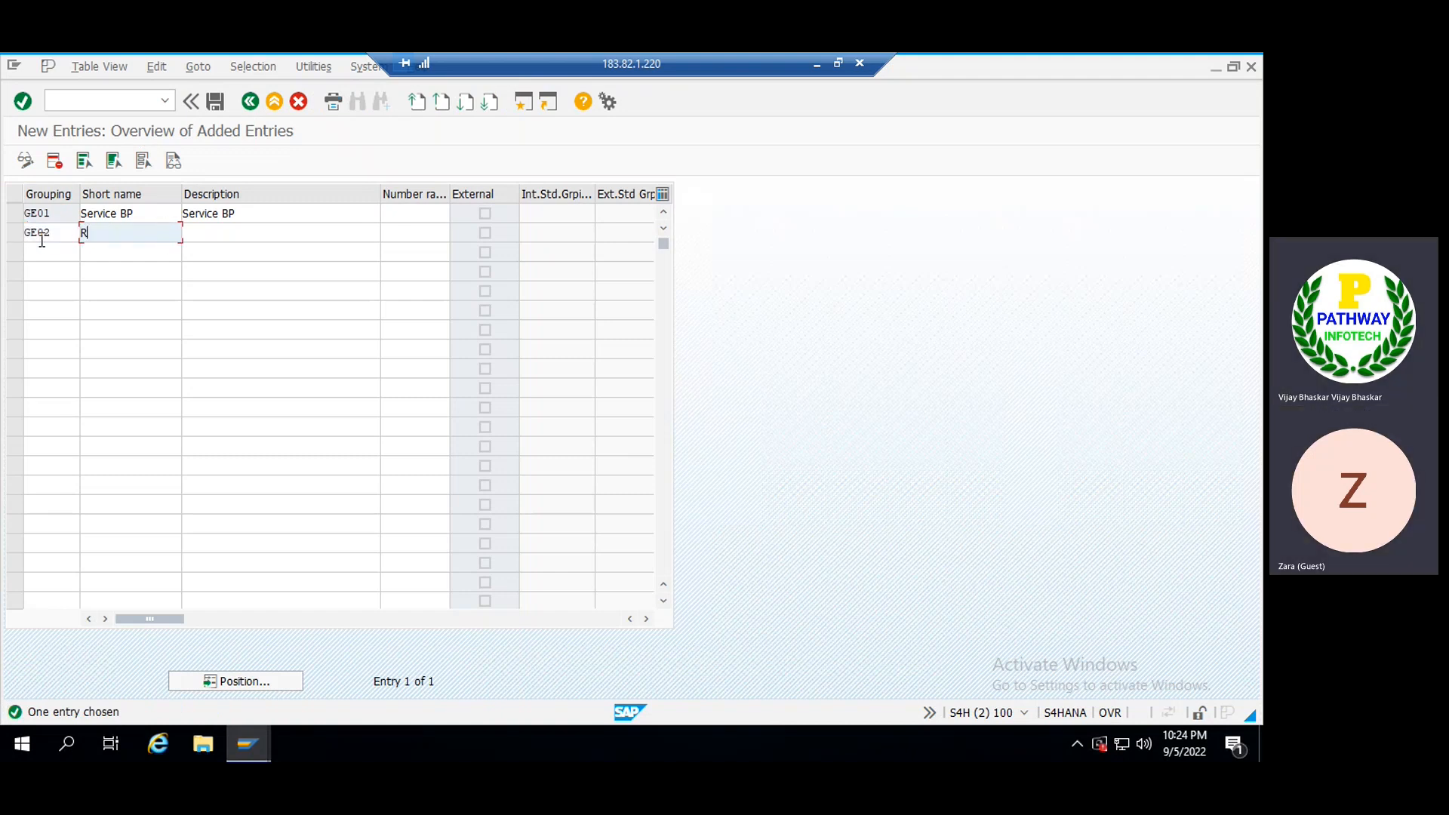
pyautogui.write('RMLoads')
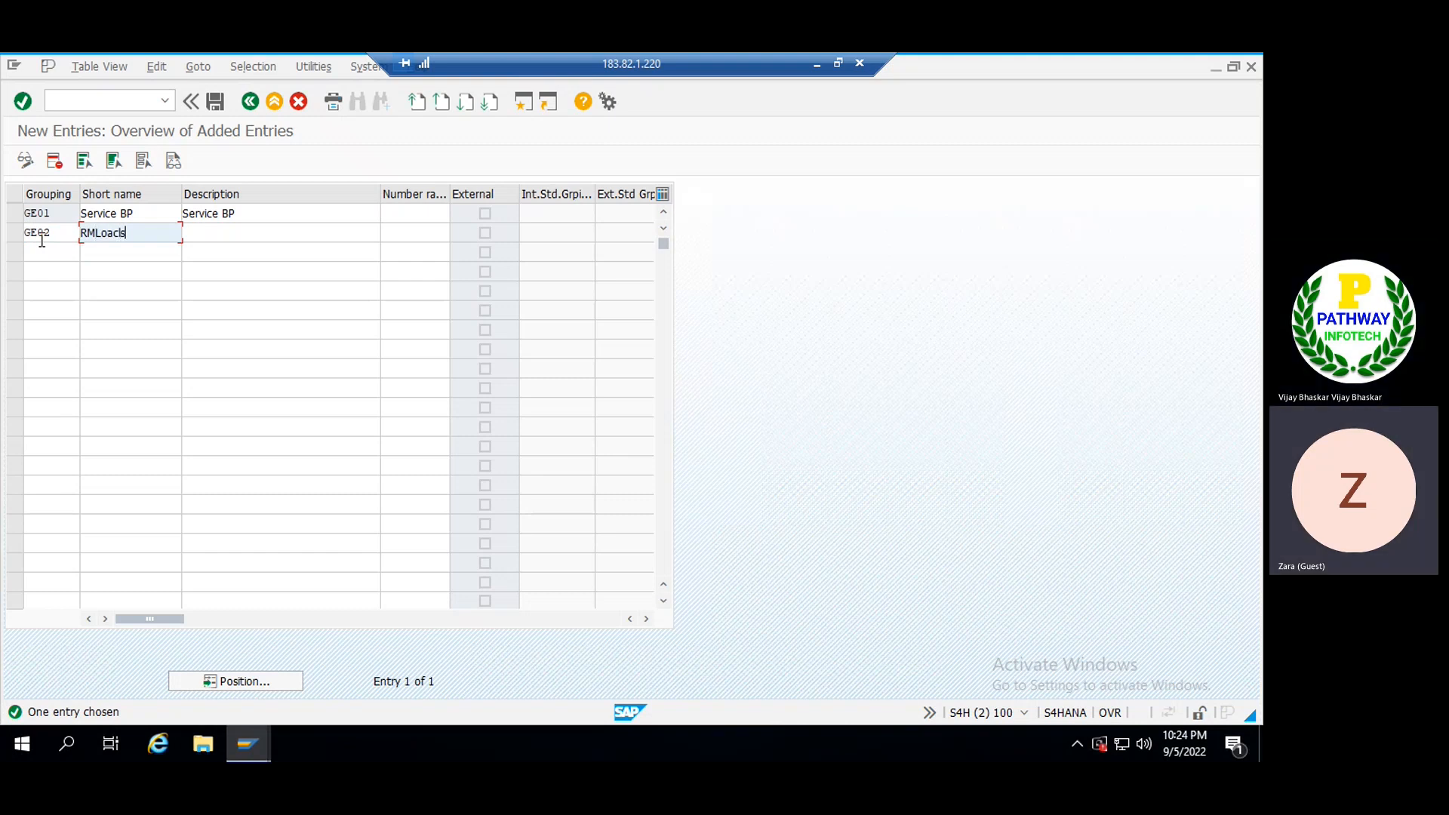
pyautogui.press('BackSpace')
pyautogui.press('BackSpace')
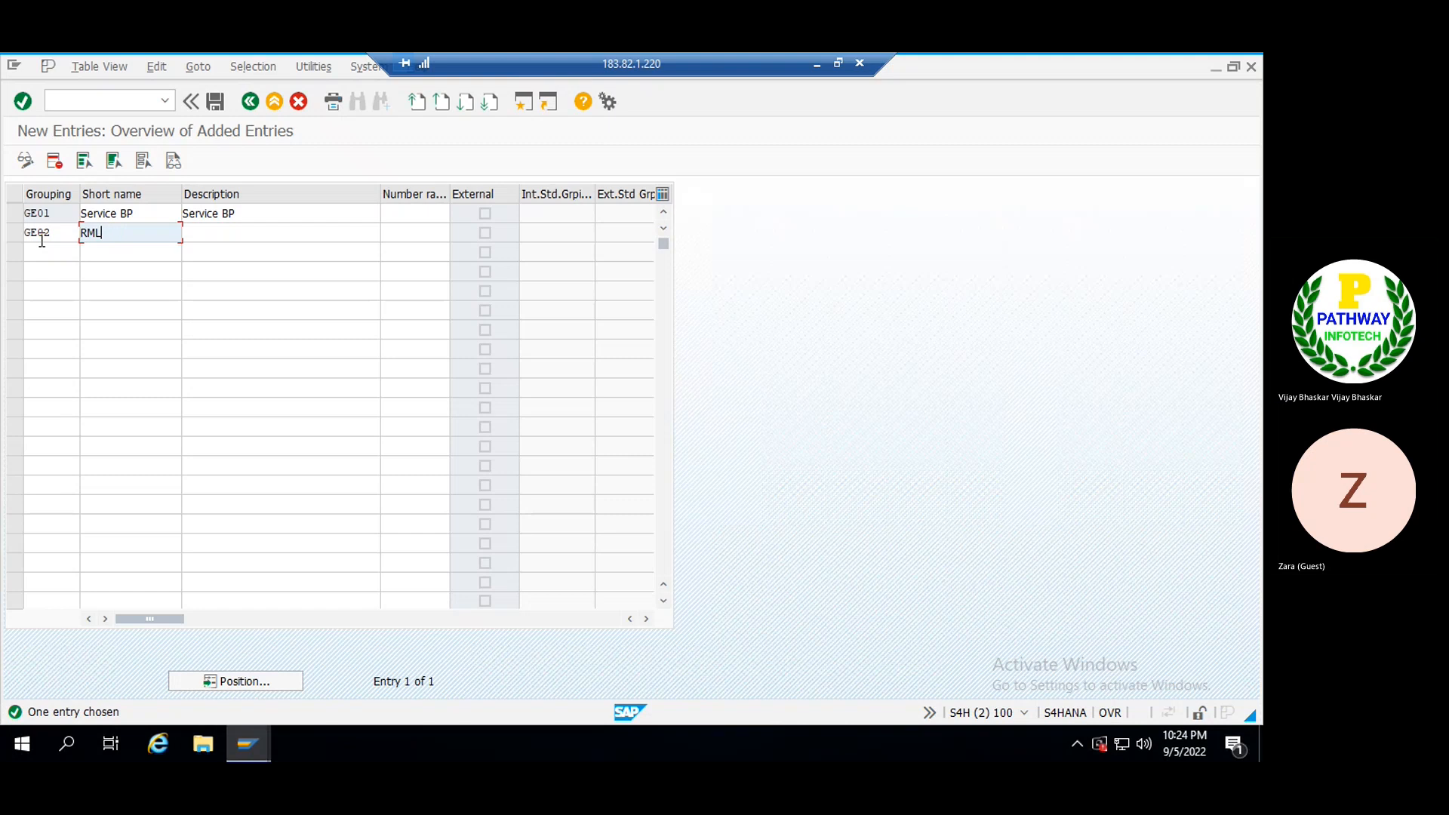
pyautogui.write('Lo')
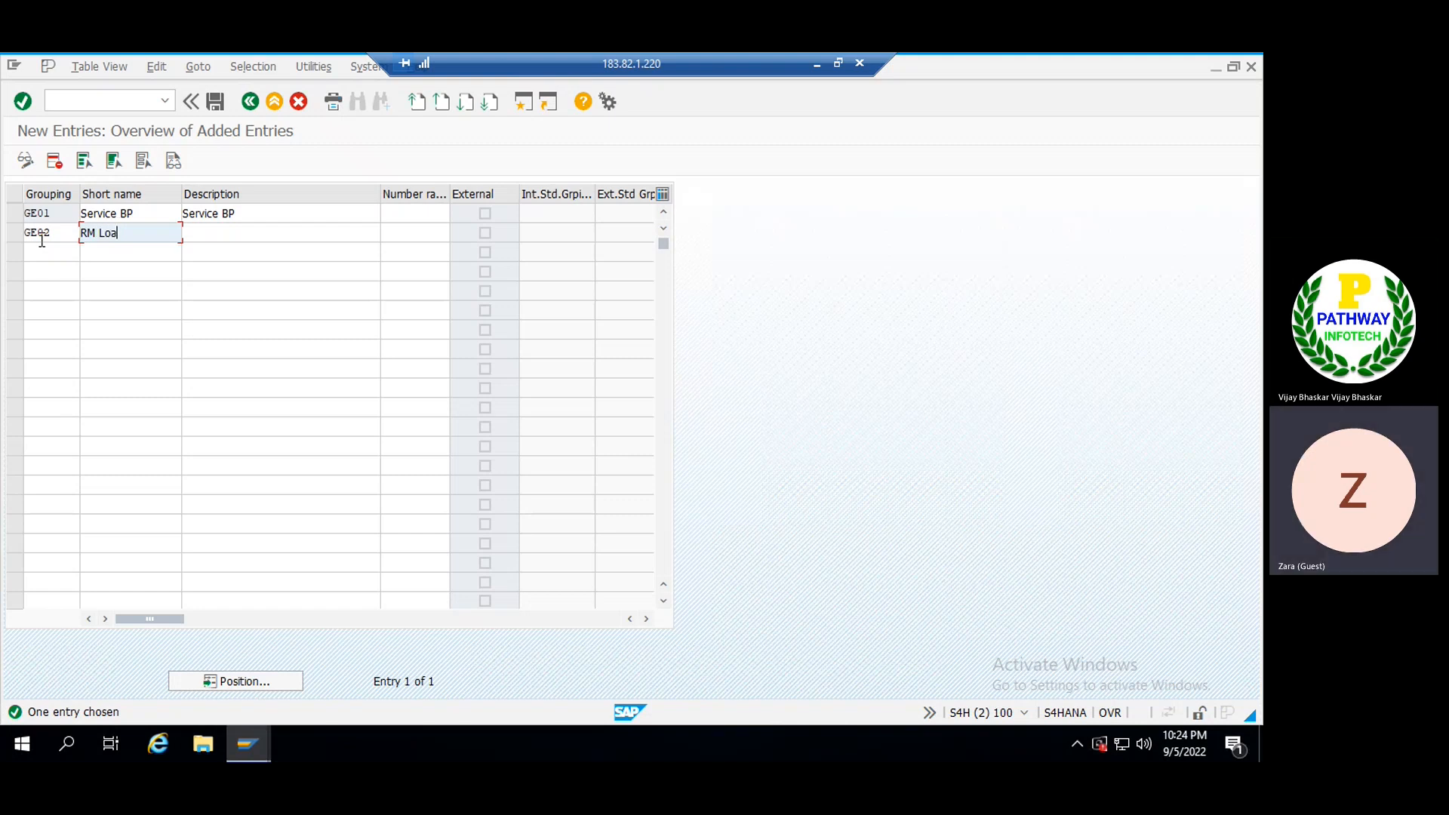
pyautogui.write('cal ')
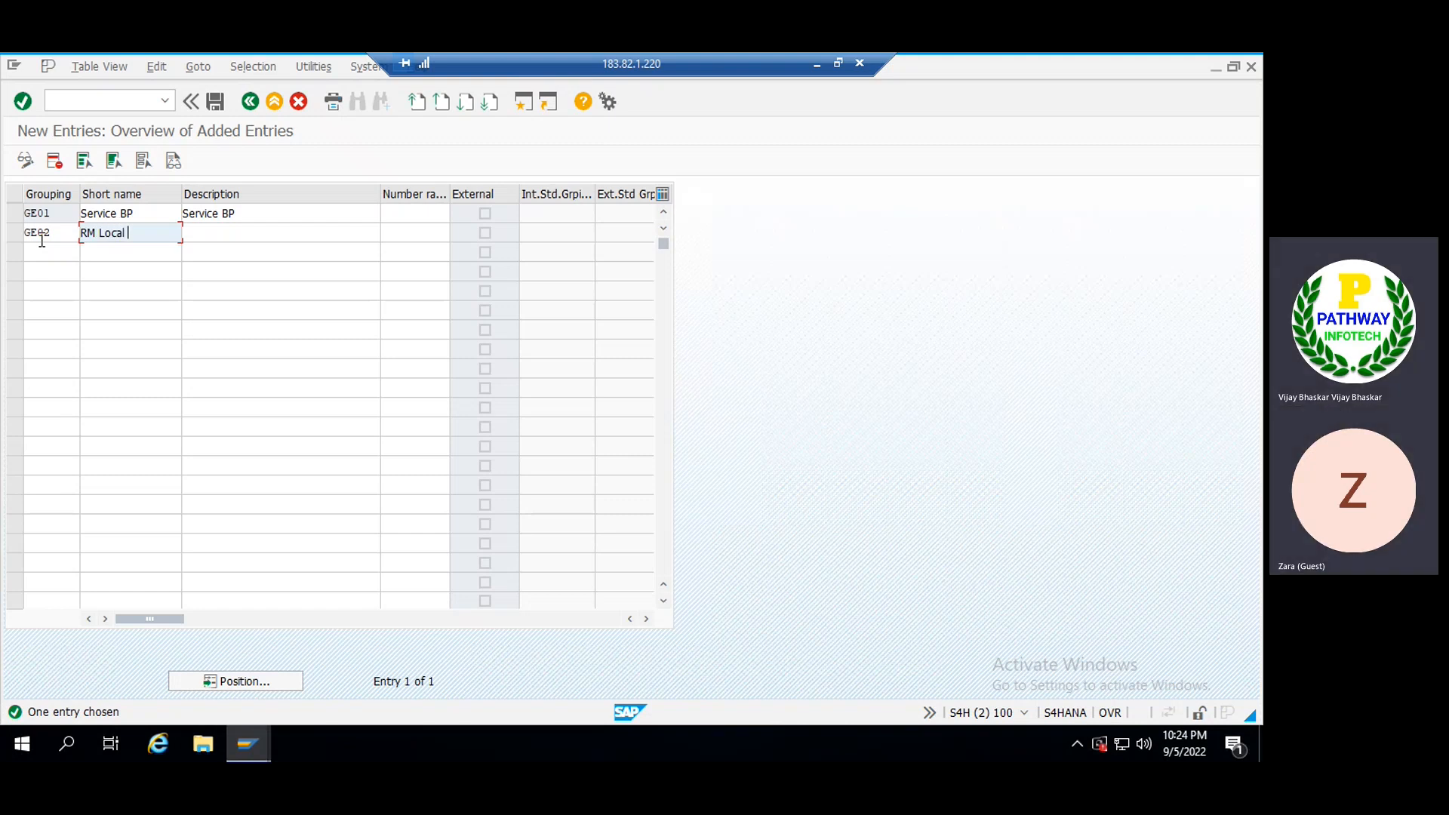
pyautogui.write('S')
pyautogui.press('BackSpace')
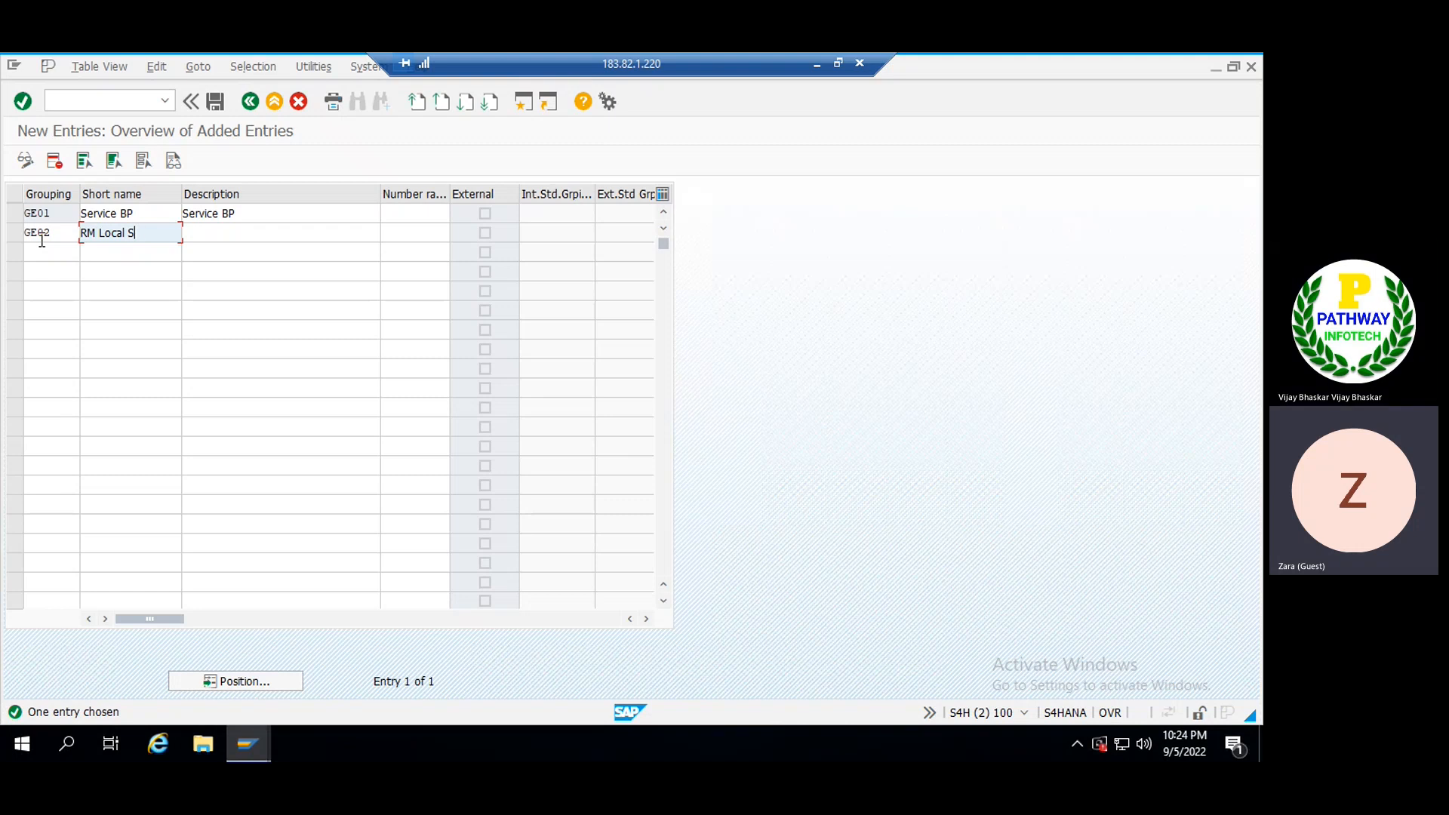
pyautogui.write('uppli')
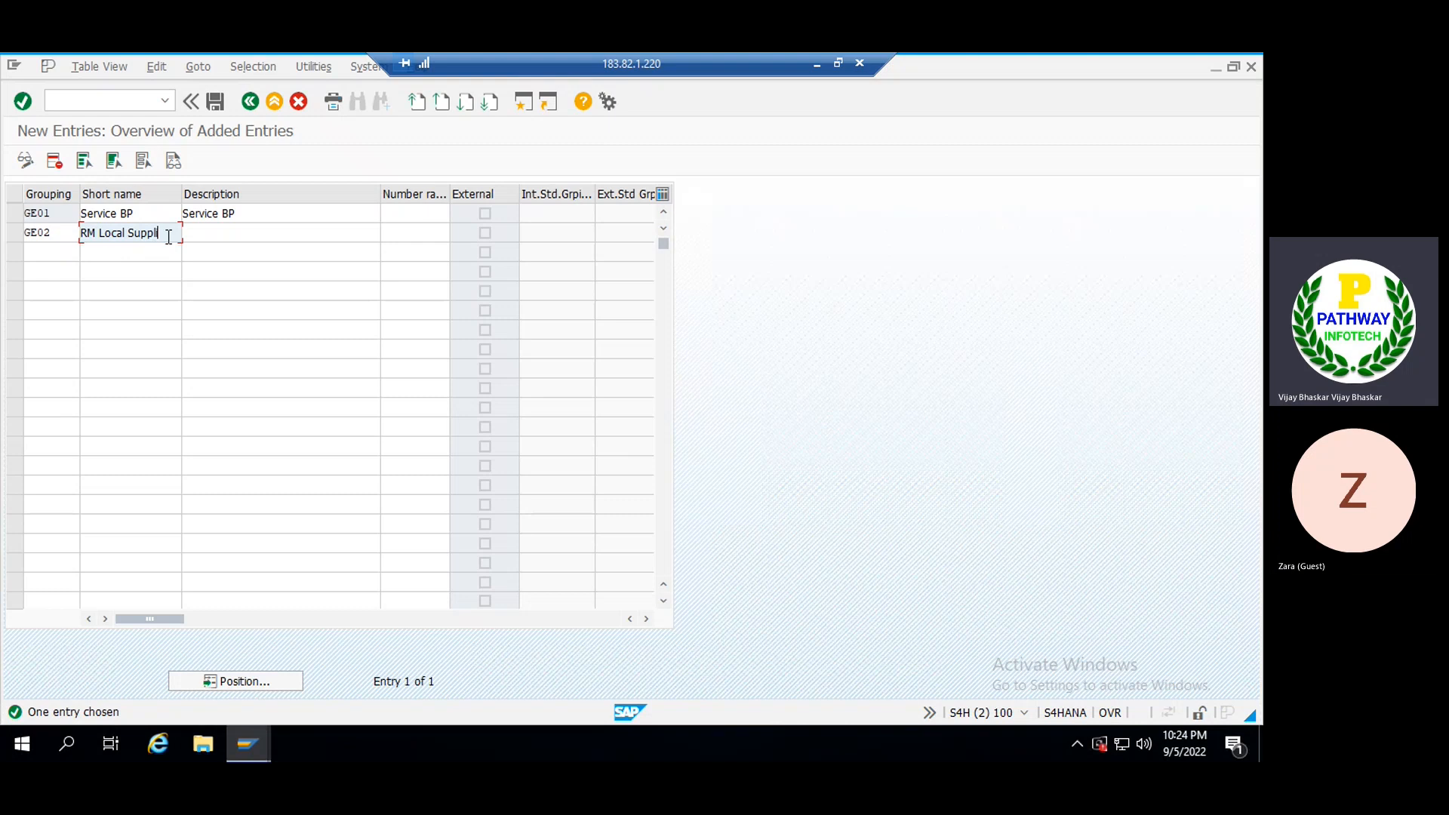
# - Copy grouping GE02's short name into its description, complete it as "RM Local Suppliers", and confirm the row
pyautogui.moveTo(168, 237); pyautogui.dragTo(49, 230)
pyautogui.hotkey('ctrl', 'c')
pyautogui.click(220, 230)
pyautogui.hotkey('ctrl', 'v')
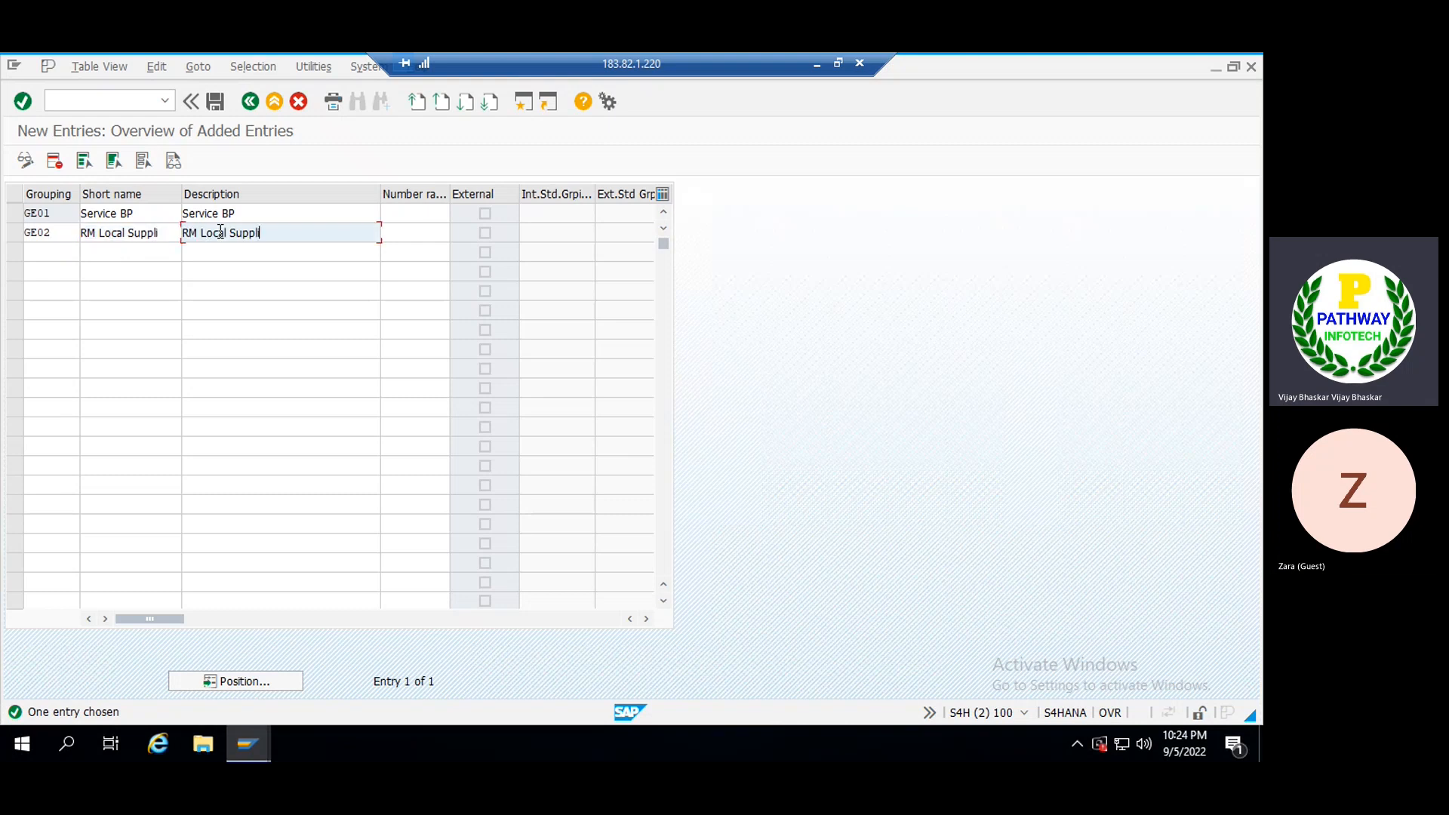
pyautogui.write('ers')
pyautogui.press('Return')
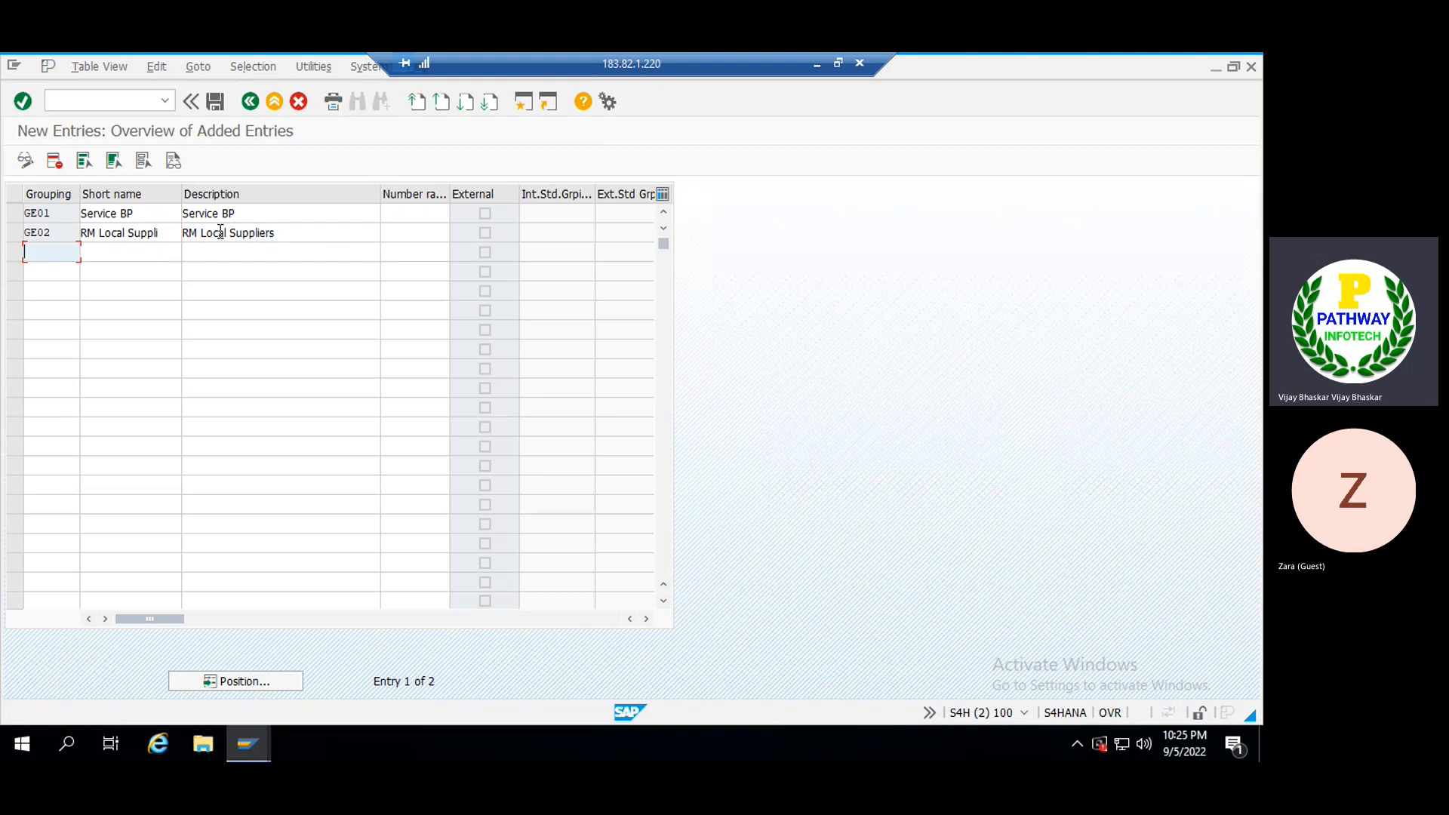
# - Add a new BP grouping GE03 with the short name "RM Local Inter"
pyautogui.write('GE03')
pyautogui.press('Tab')
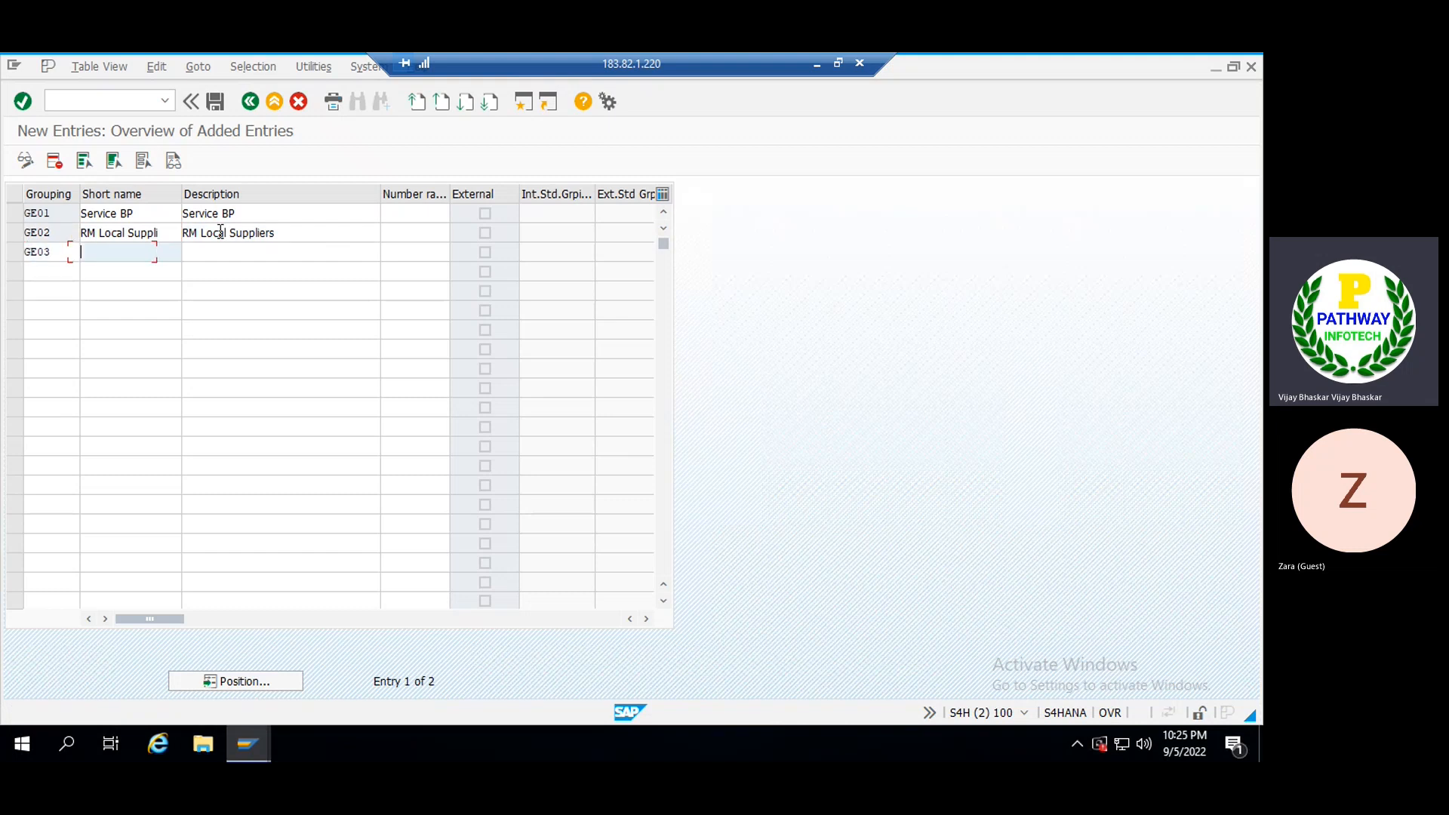
pyautogui.write('R')
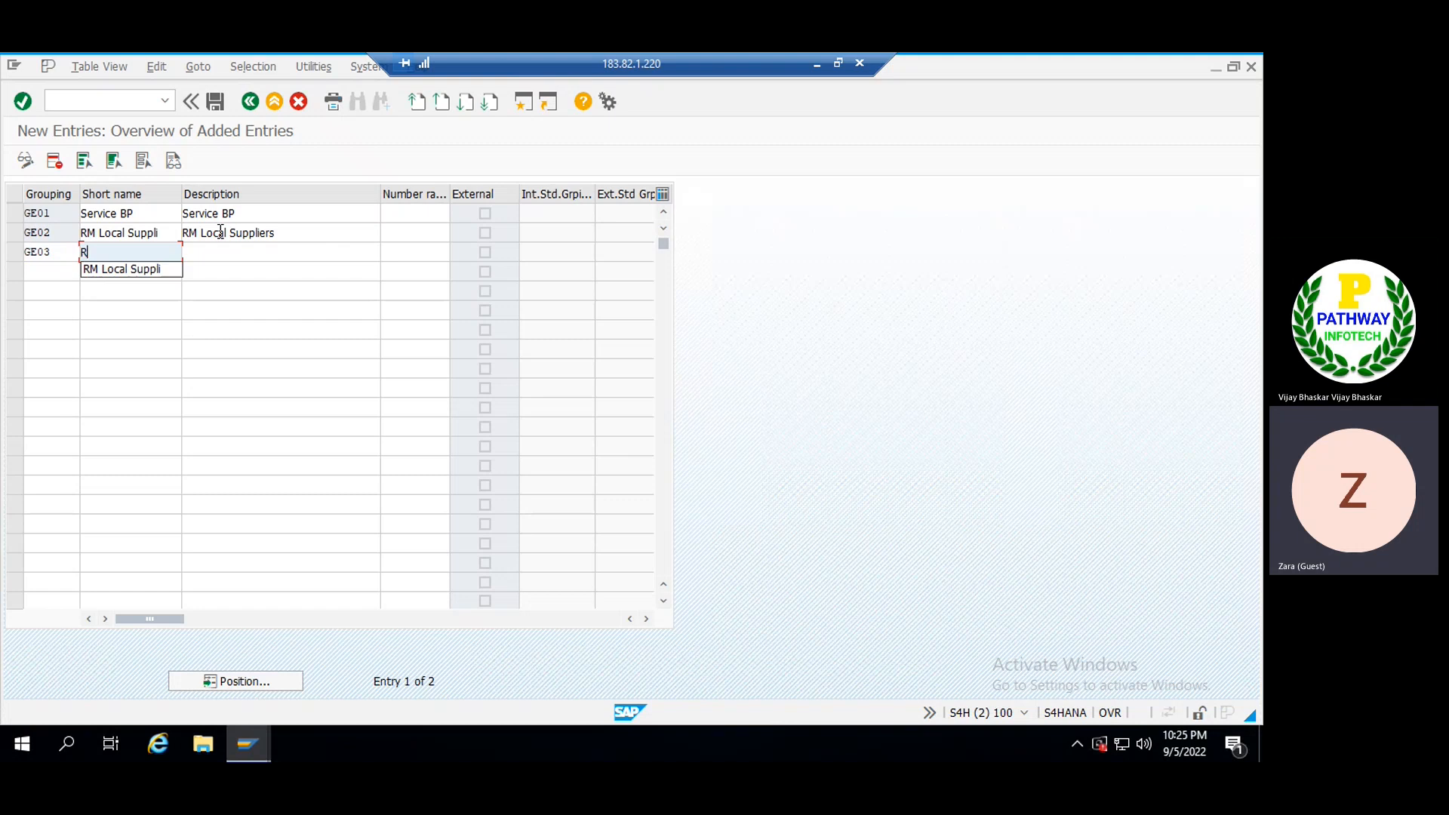
pyautogui.press('Down')
pyautogui.press('BackSpace')
pyautogui.press('BackSpace')
pyautogui.press('BackSpace')
pyautogui.press('BackSpace')
pyautogui.press('BackSpace')
pyautogui.press('BackSpace')
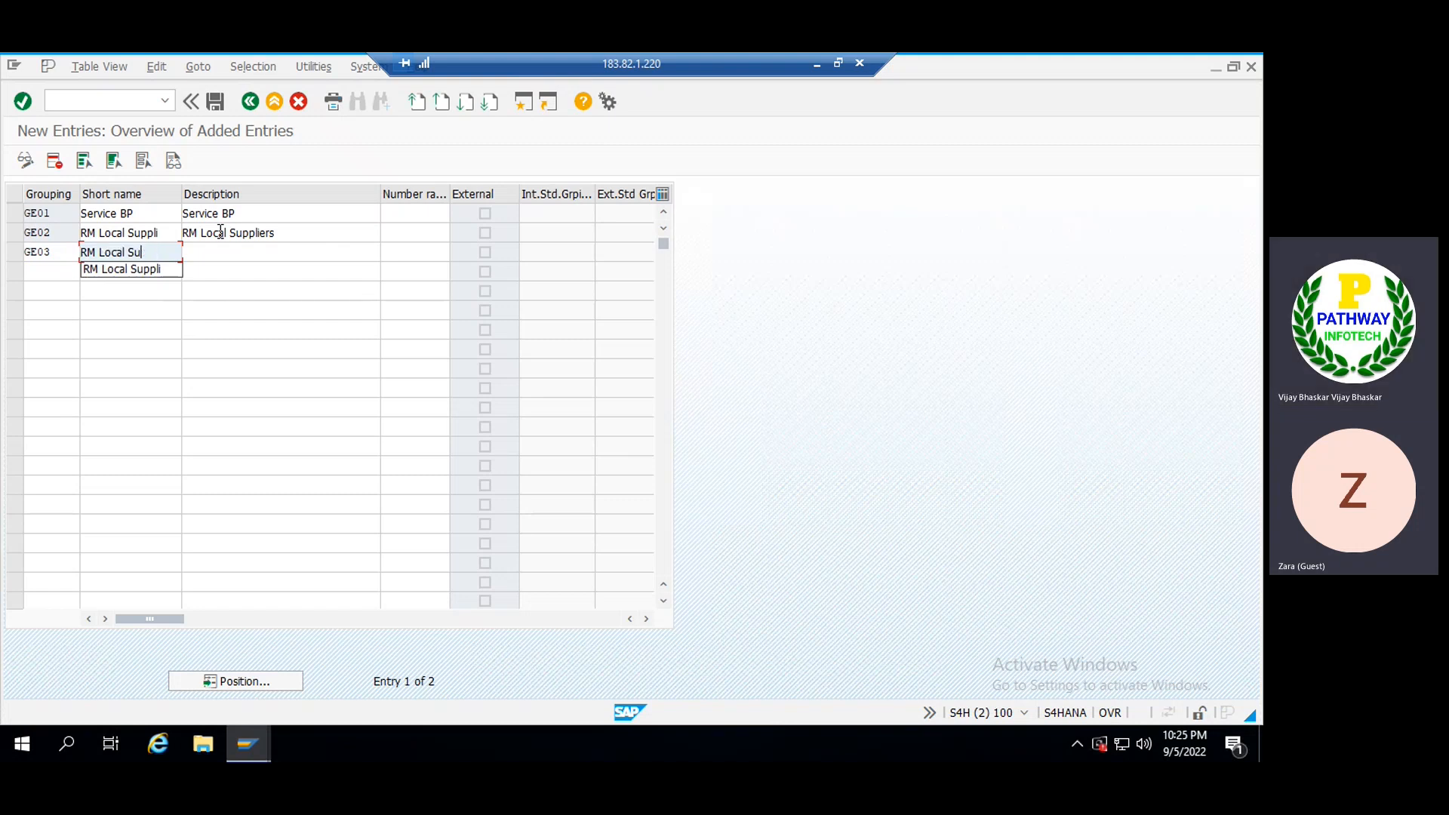
pyautogui.write('Inter')
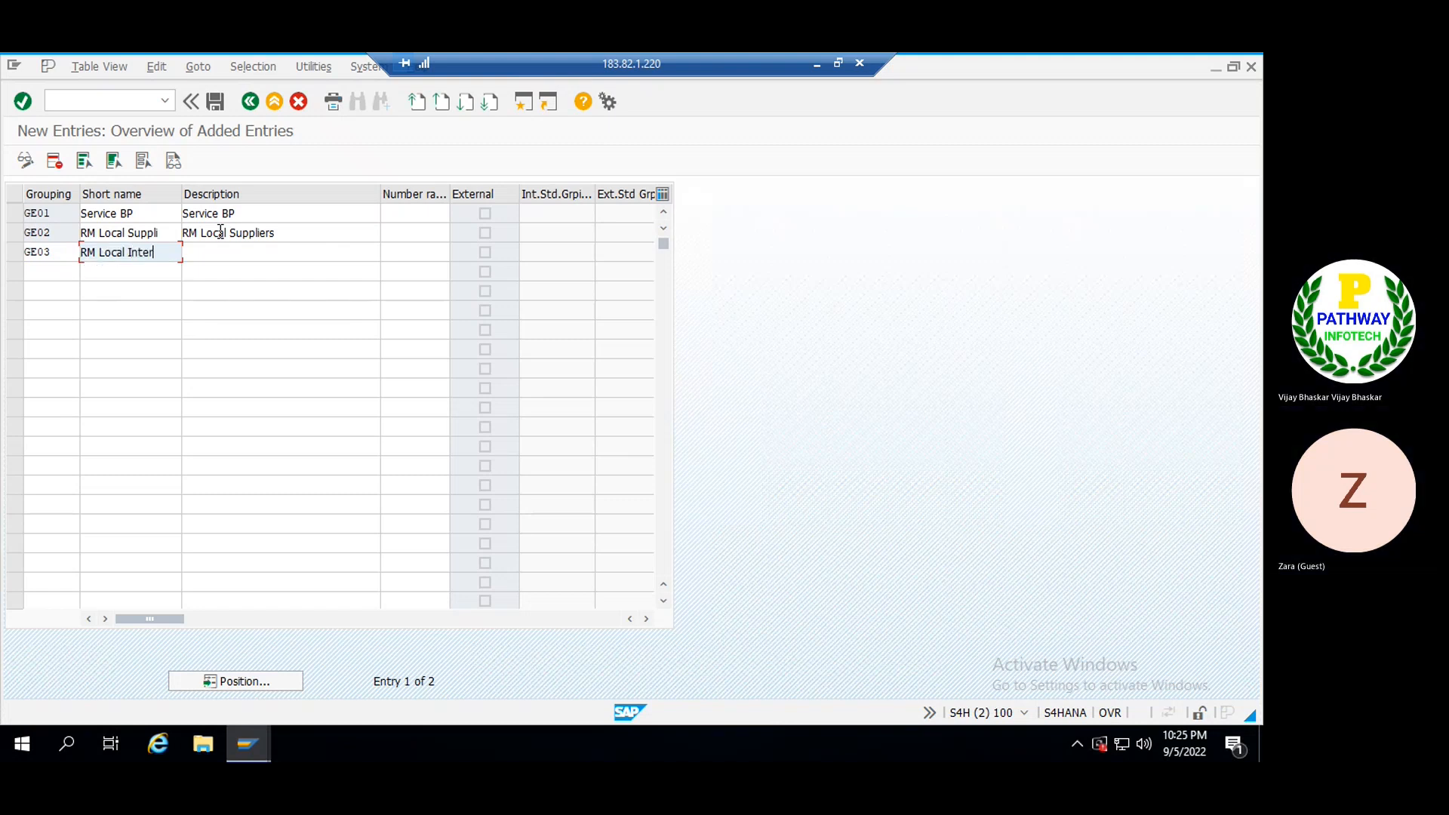
# - Copy grouping GE03's short name into its description, complete it as "RM Local International", and confirm the row
pyautogui.moveTo(160, 252); pyautogui.dragTo(80, 252)
pyautogui.hotkey('ctrl', 'c')
pyautogui.click(228, 257)
pyautogui.hotkey('ctrl', 'v')
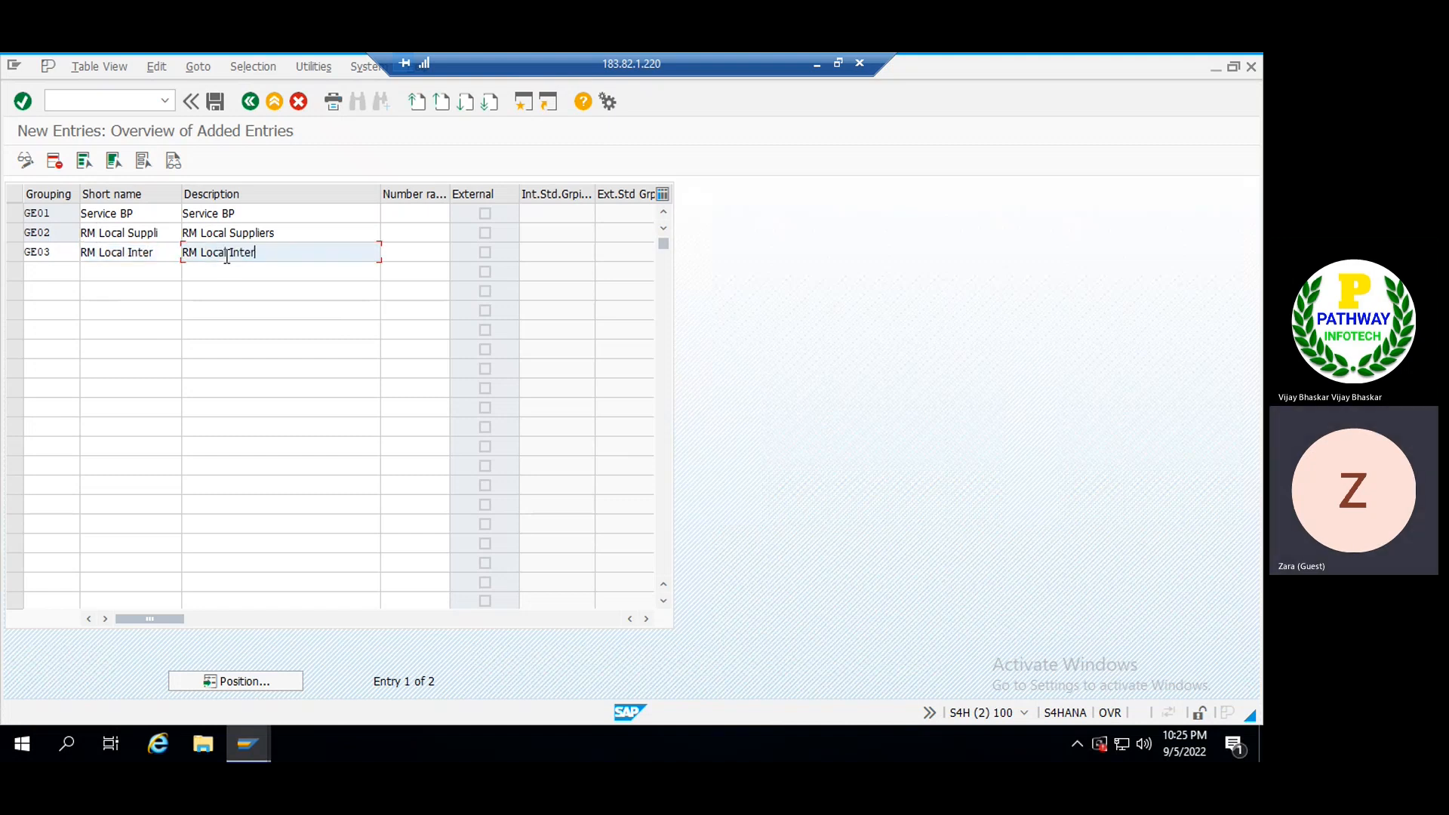
pyautogui.press('BackSpace')
pyautogui.press('BackSpace')
pyautogui.press('BackSpace')
pyautogui.write('ternational')
pyautogui.press('Return')
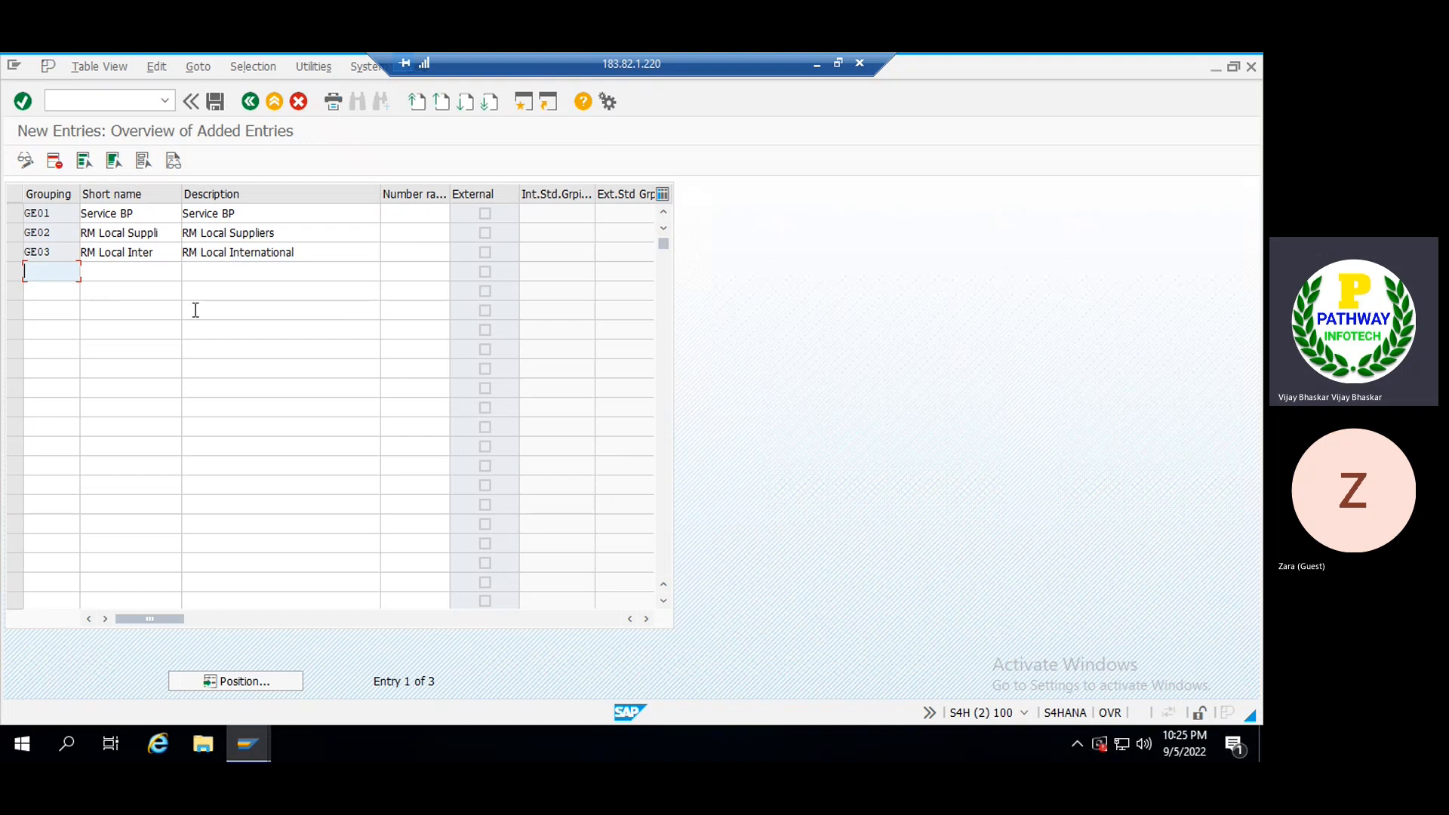
# - Save the new BP groupings and return to the implementation guide
pyautogui.hotkey('ctrl', 's')
pyautogui.click(221, 359)
pyautogui.click(250, 101)
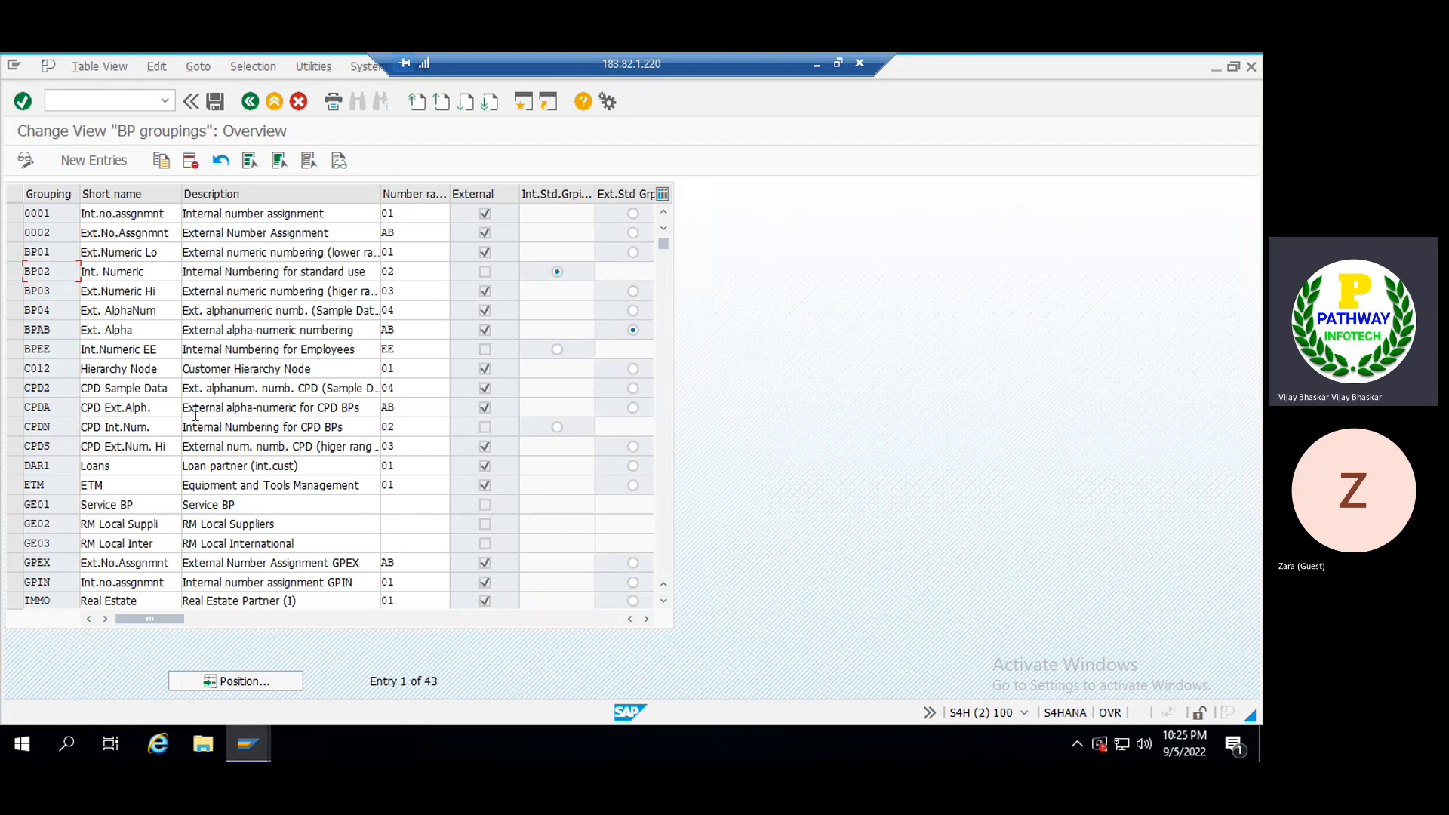
pyautogui.click(247, 103)
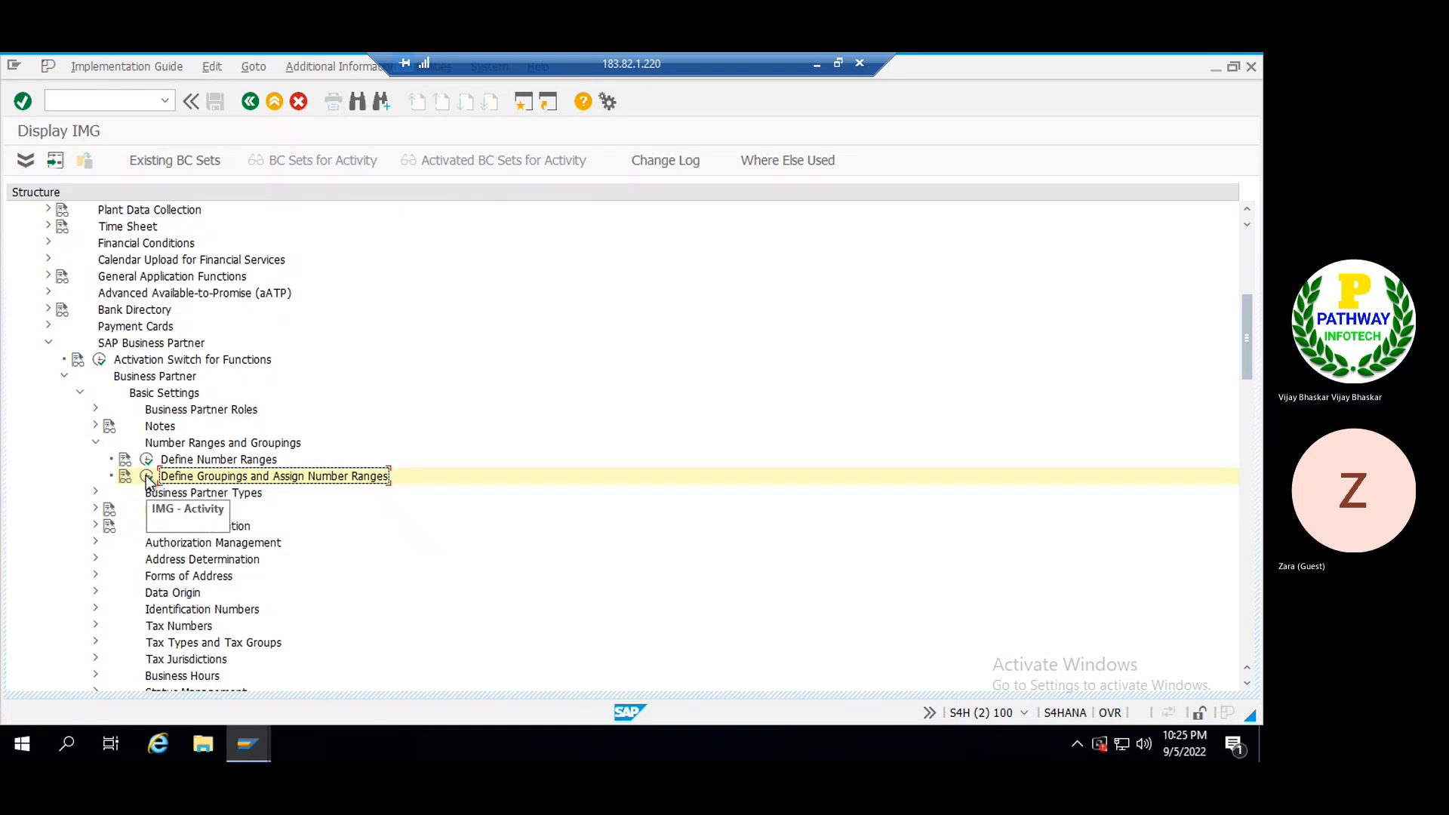
pyautogui.click(147, 476)
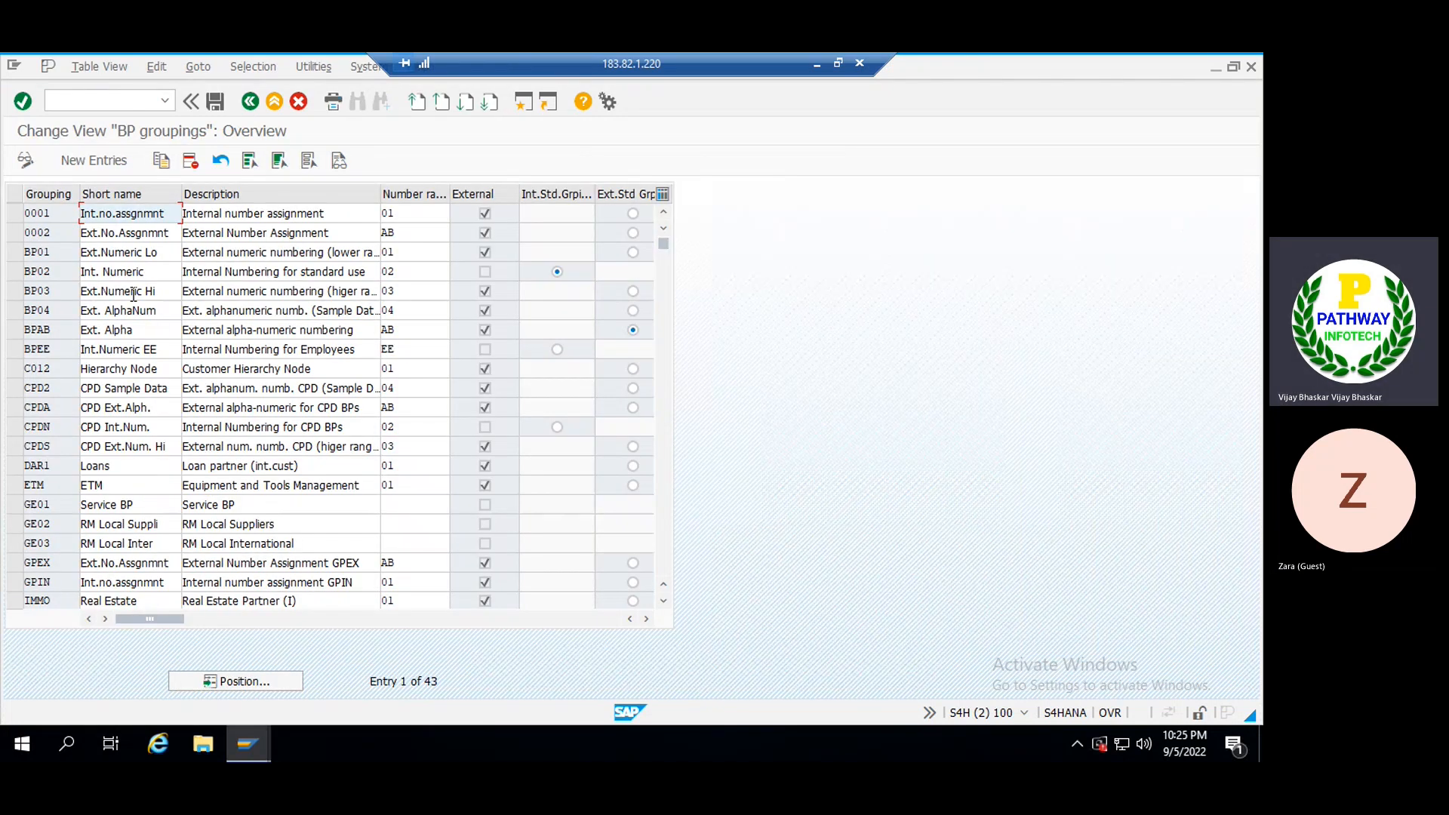
pyautogui.click(251, 101)
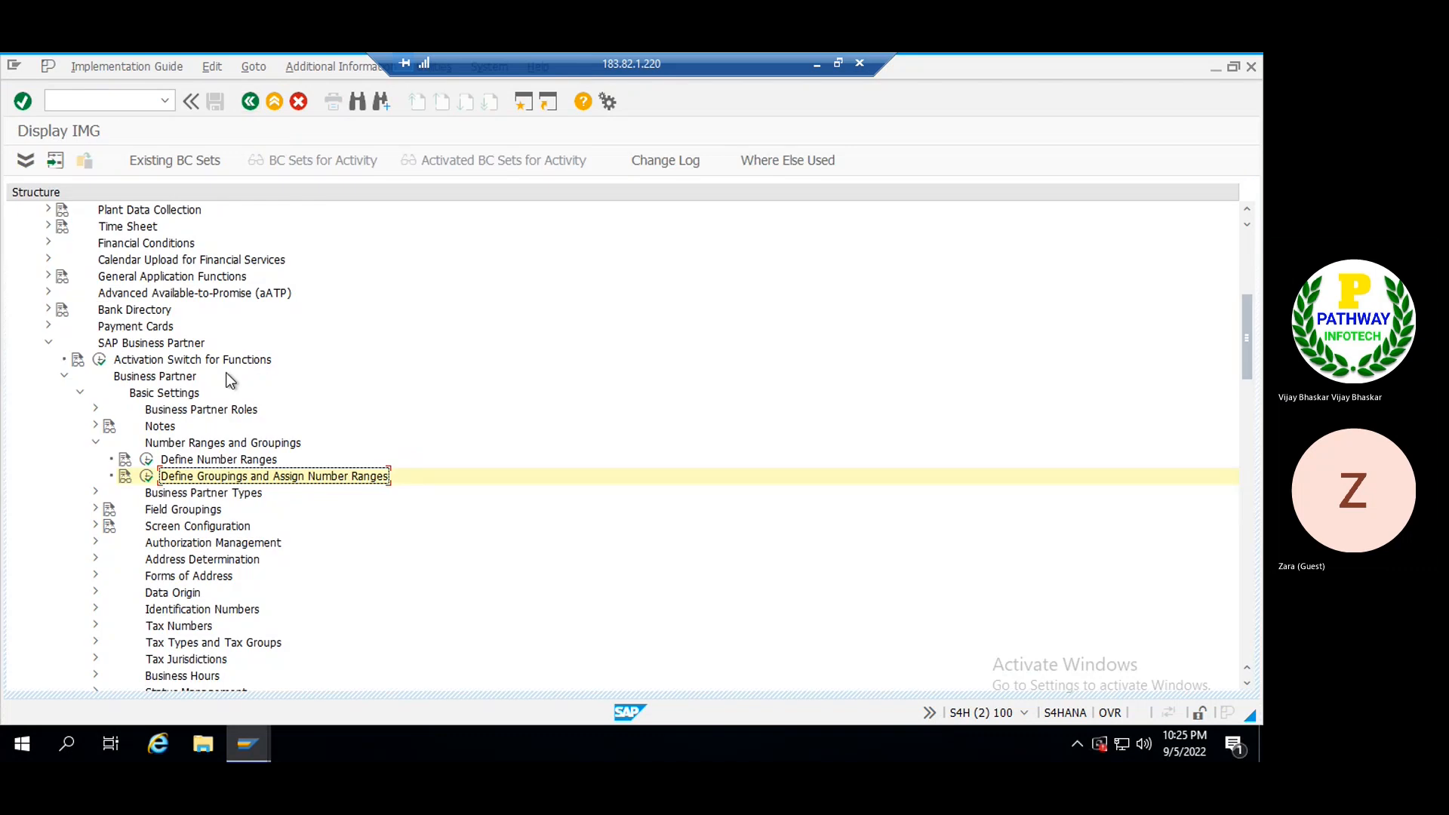
# - Open the business partner number range intervals for editing through Define Number Ranges and insert a new interval row
pyautogui.click(147, 460)
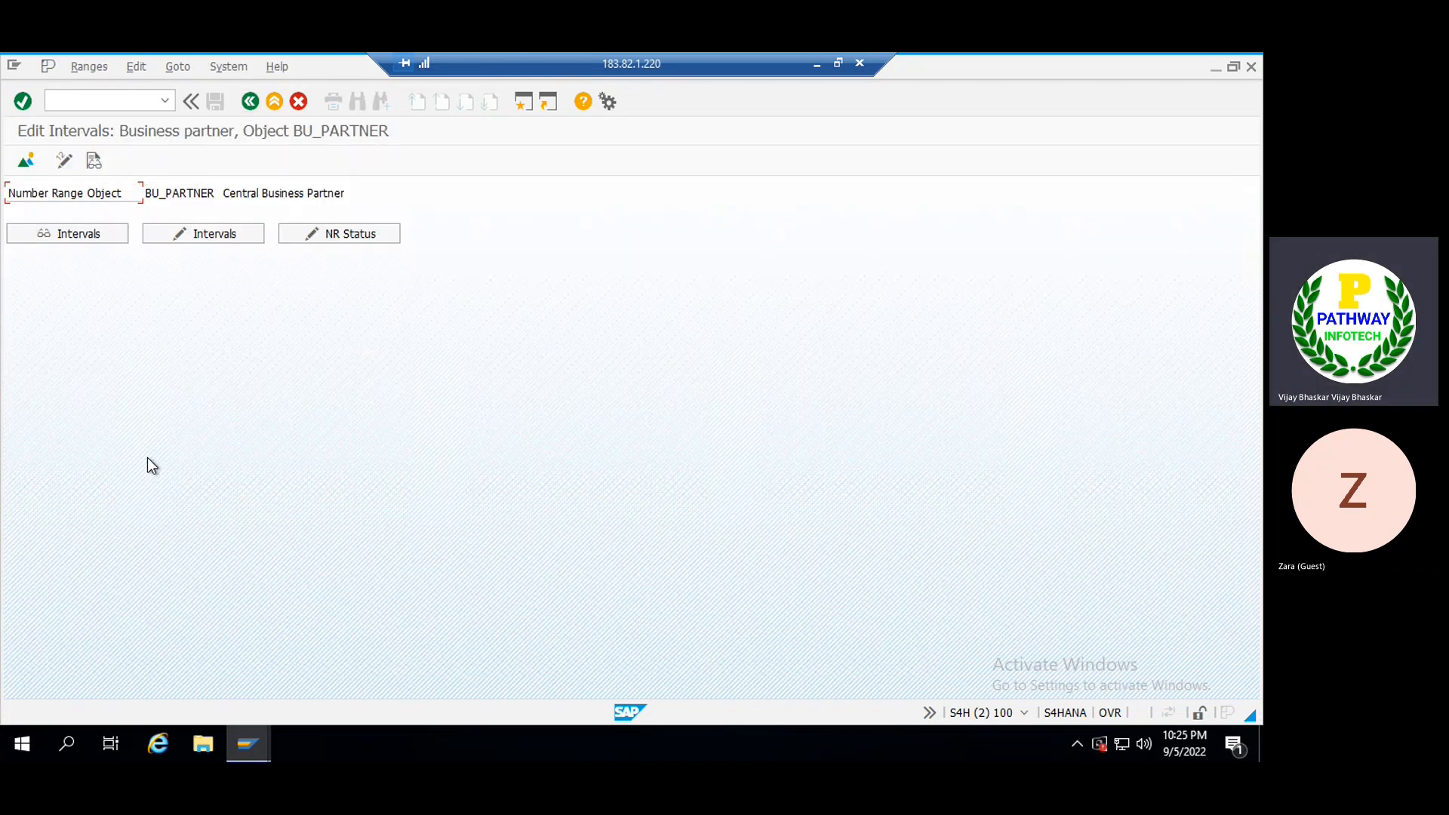
pyautogui.click(204, 240)
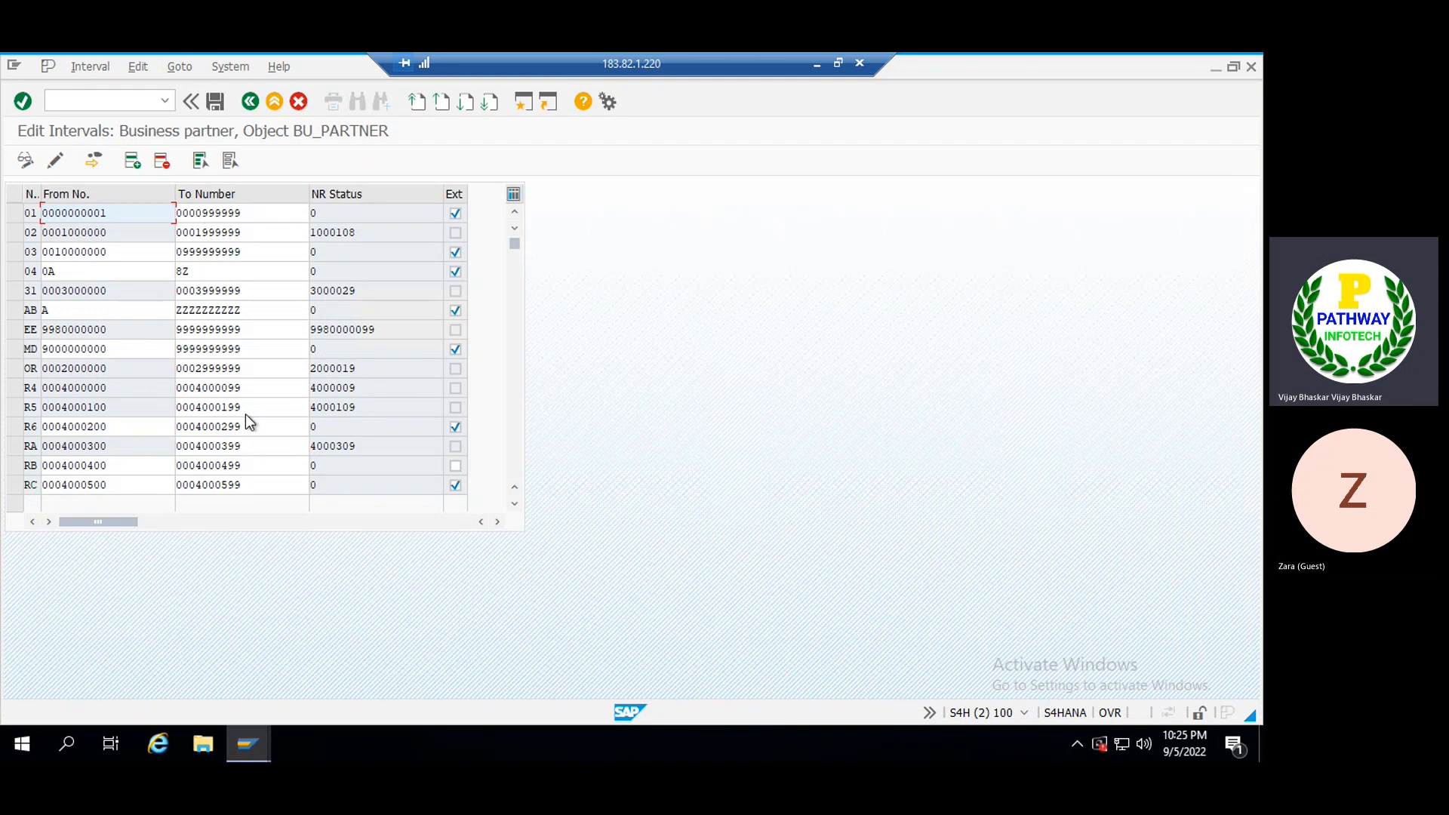
pyautogui.click(132, 161)
# - In the vendor customizing session, display the vendor number range intervals and copy interval BP's From number
pyautogui.hotkey('alt', 'Tab')
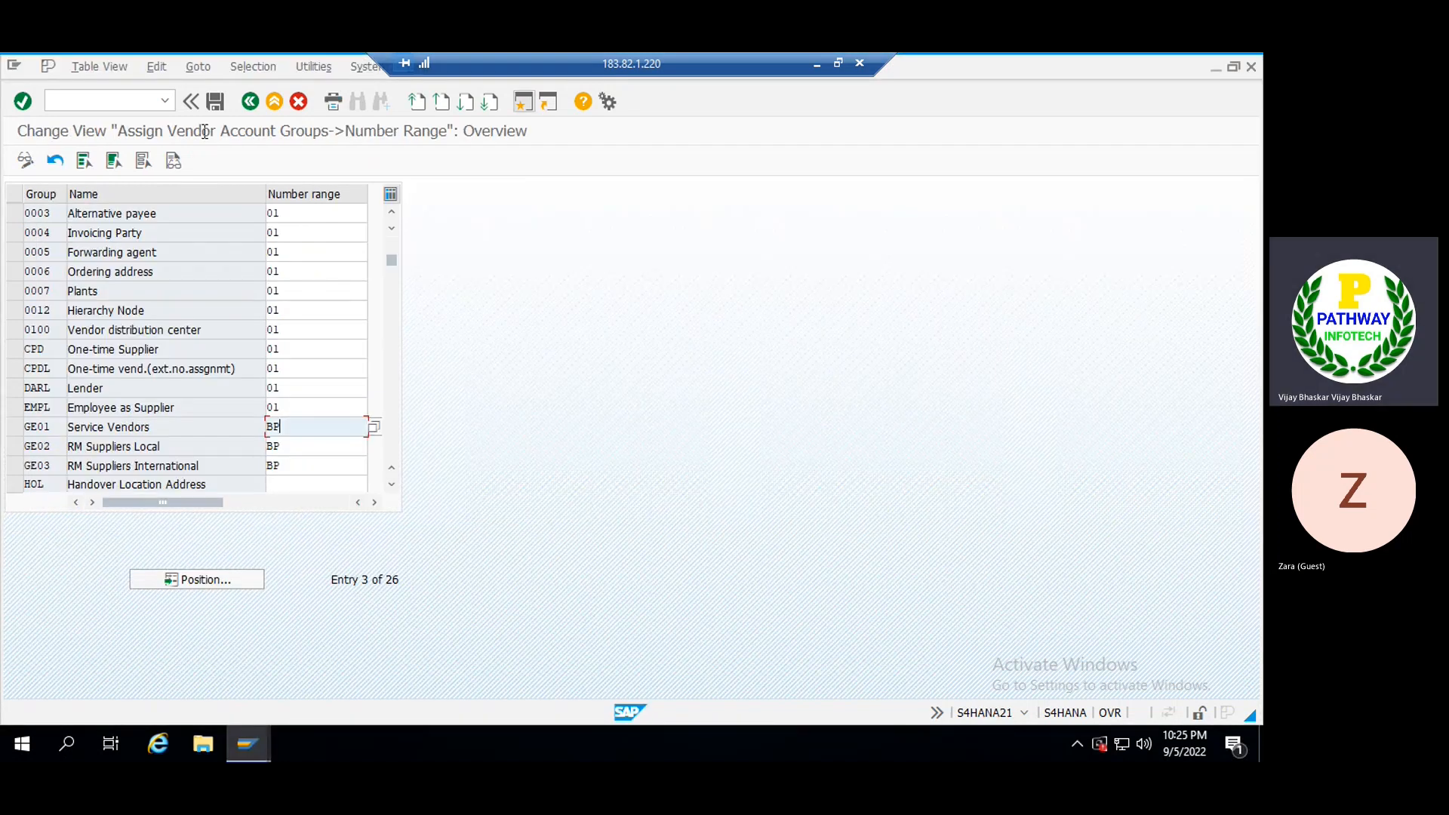
pyautogui.press('F3')
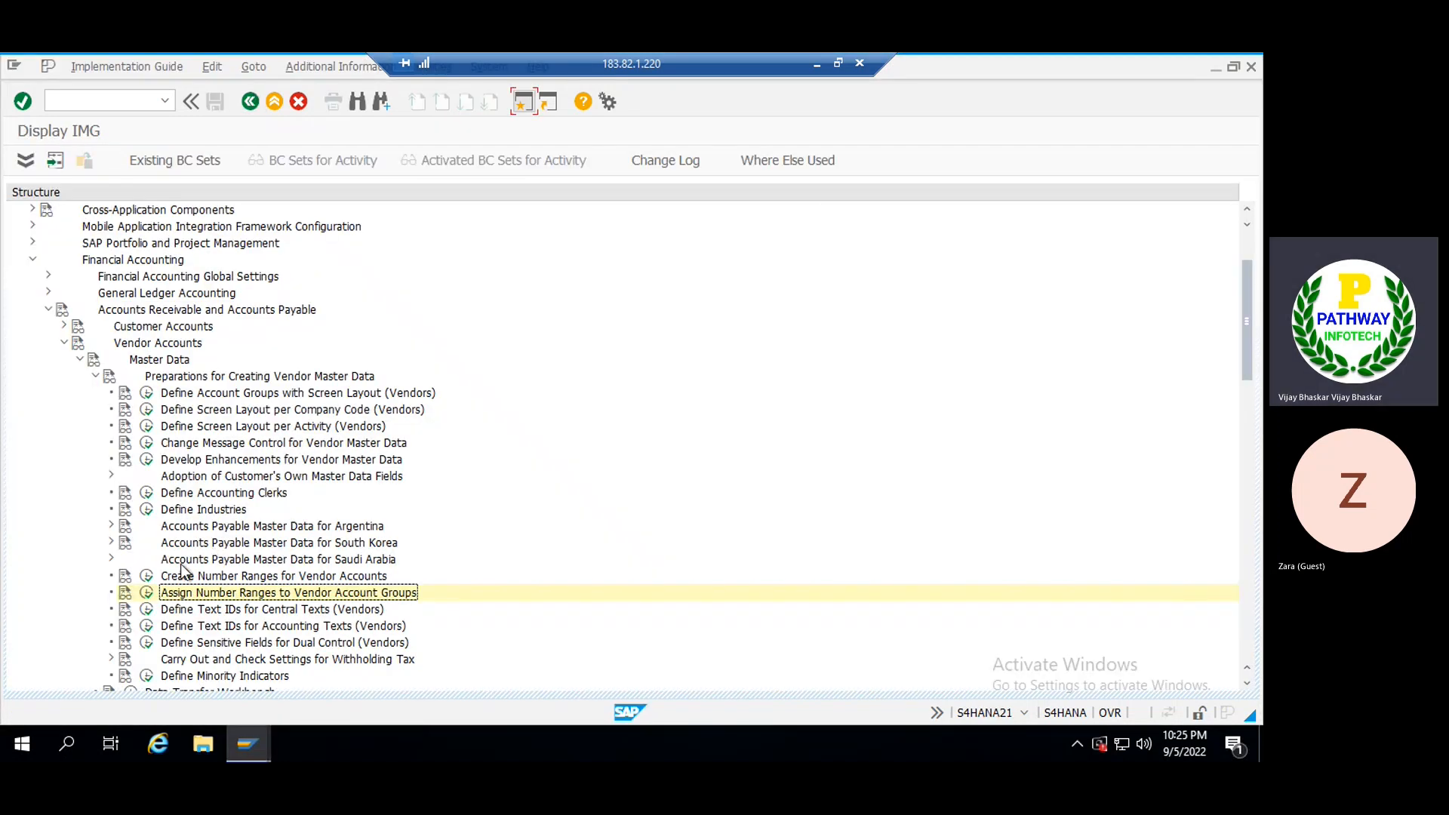
pyautogui.click(148, 576)
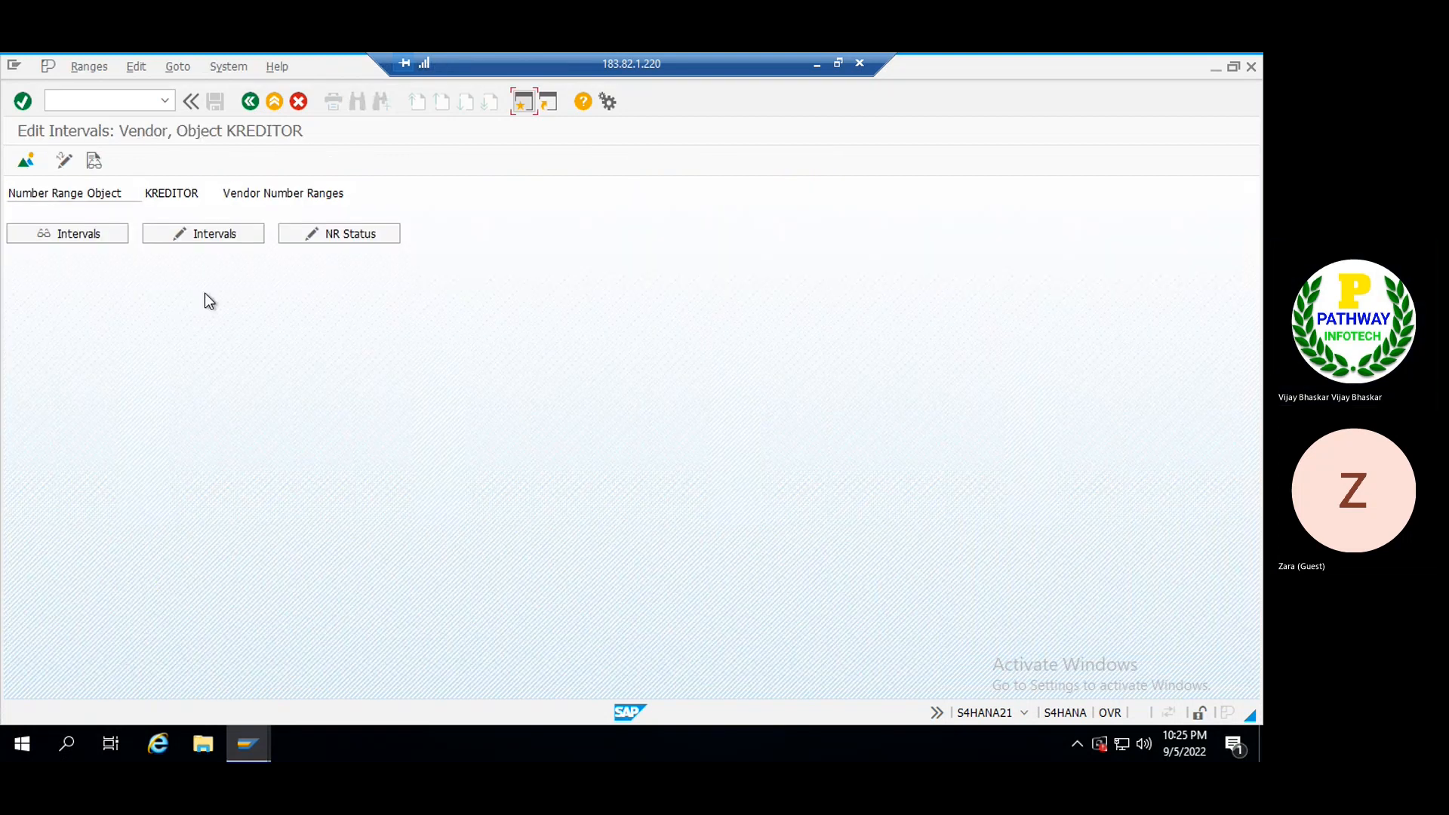
pyautogui.click(106, 233)
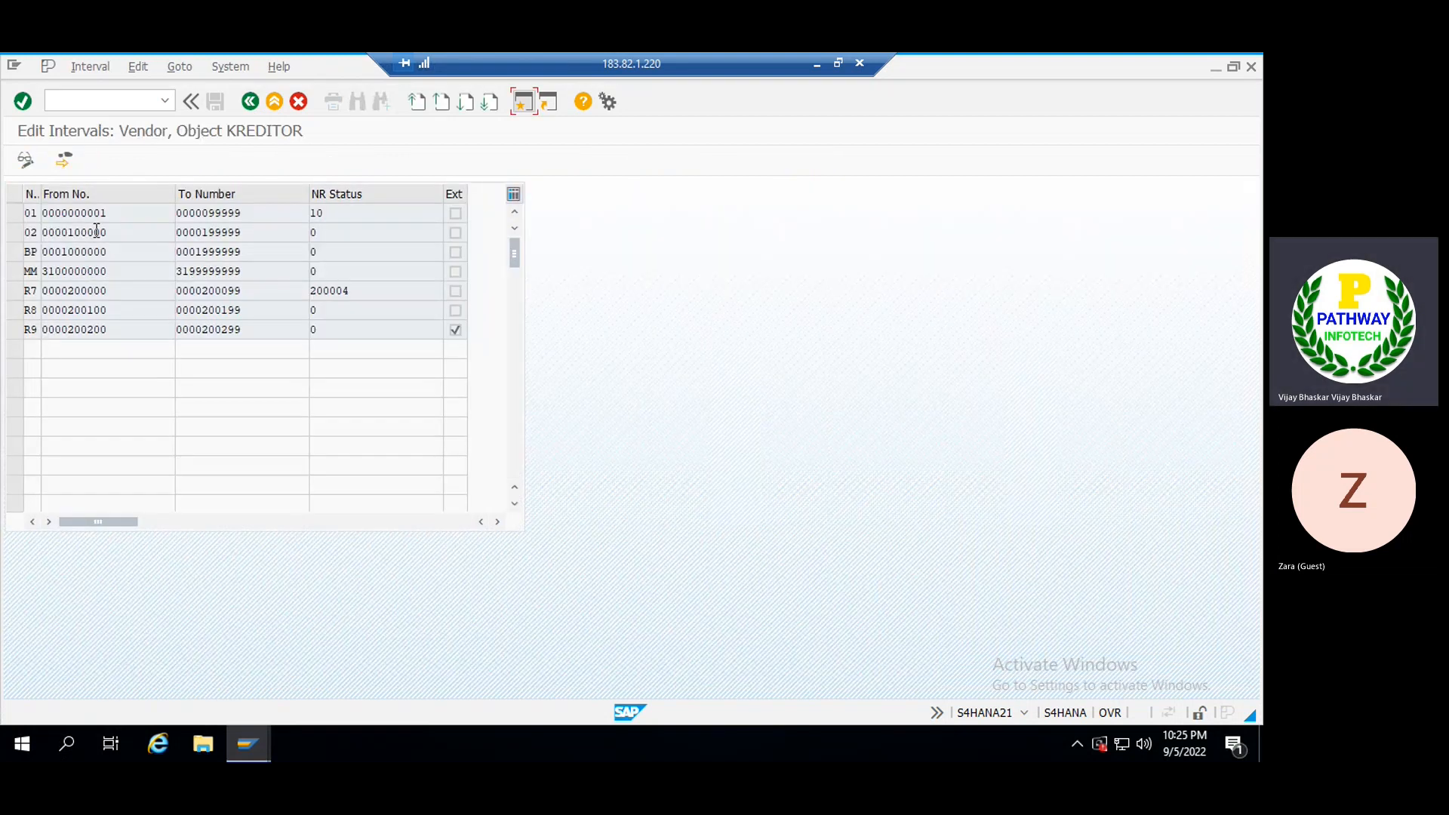
pyautogui.moveTo(108, 252); pyautogui.dragTo(47, 253)
pyautogui.click(43, 255)
pyautogui.hotkey('alt', 'Tab')
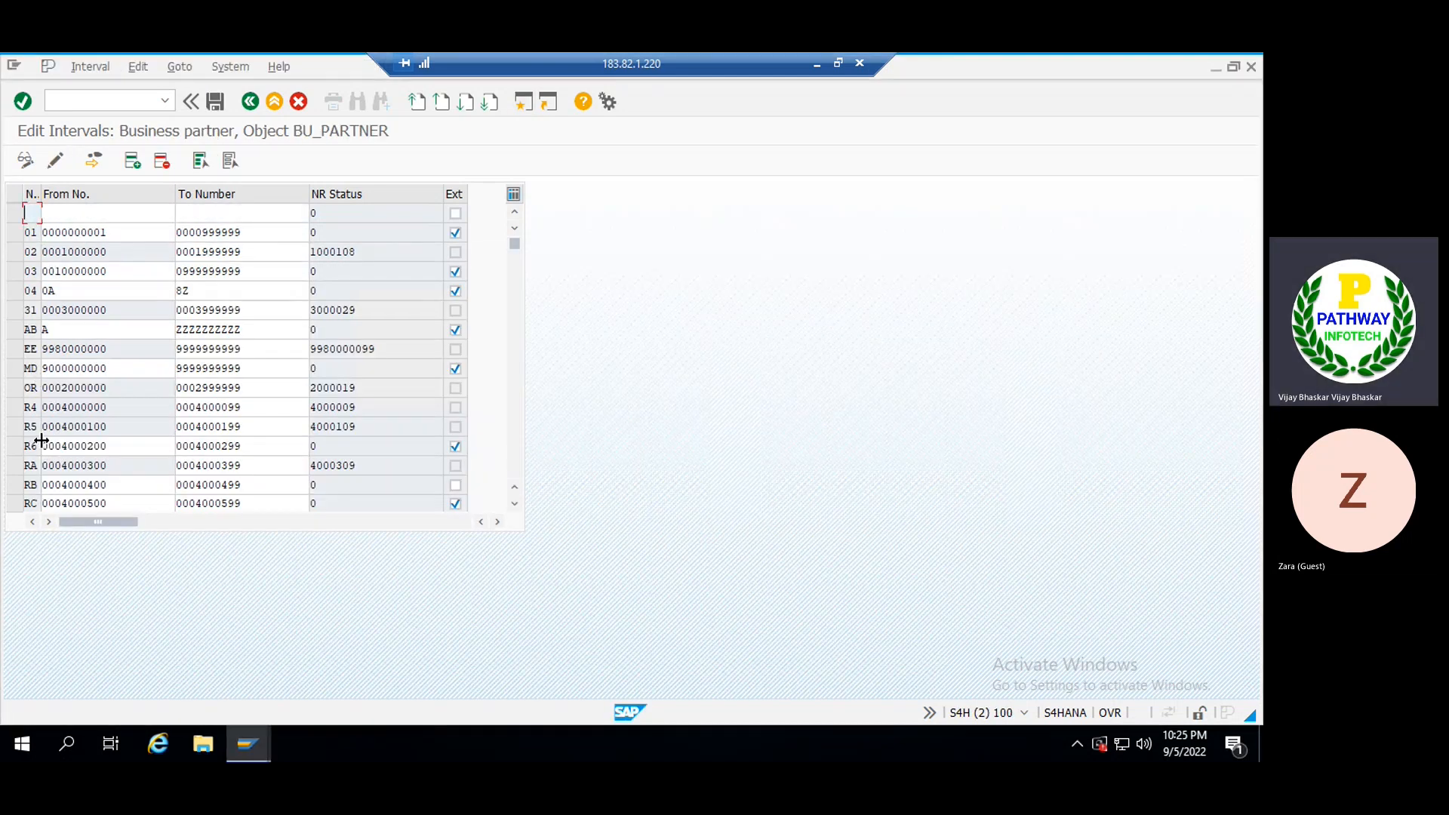
pyautogui.click(516, 468)
pyautogui.click(510, 251)
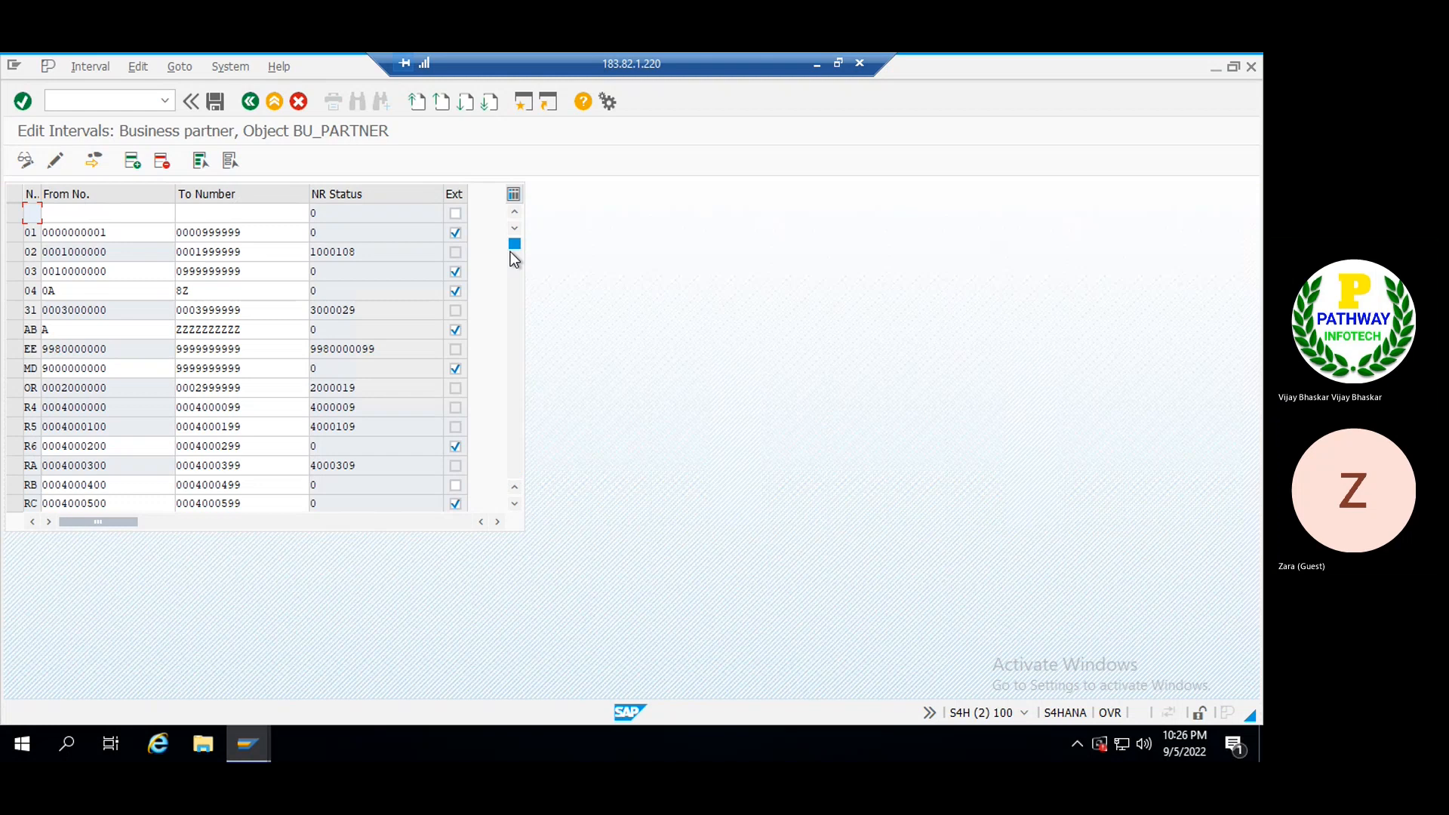
pyautogui.write('BP')
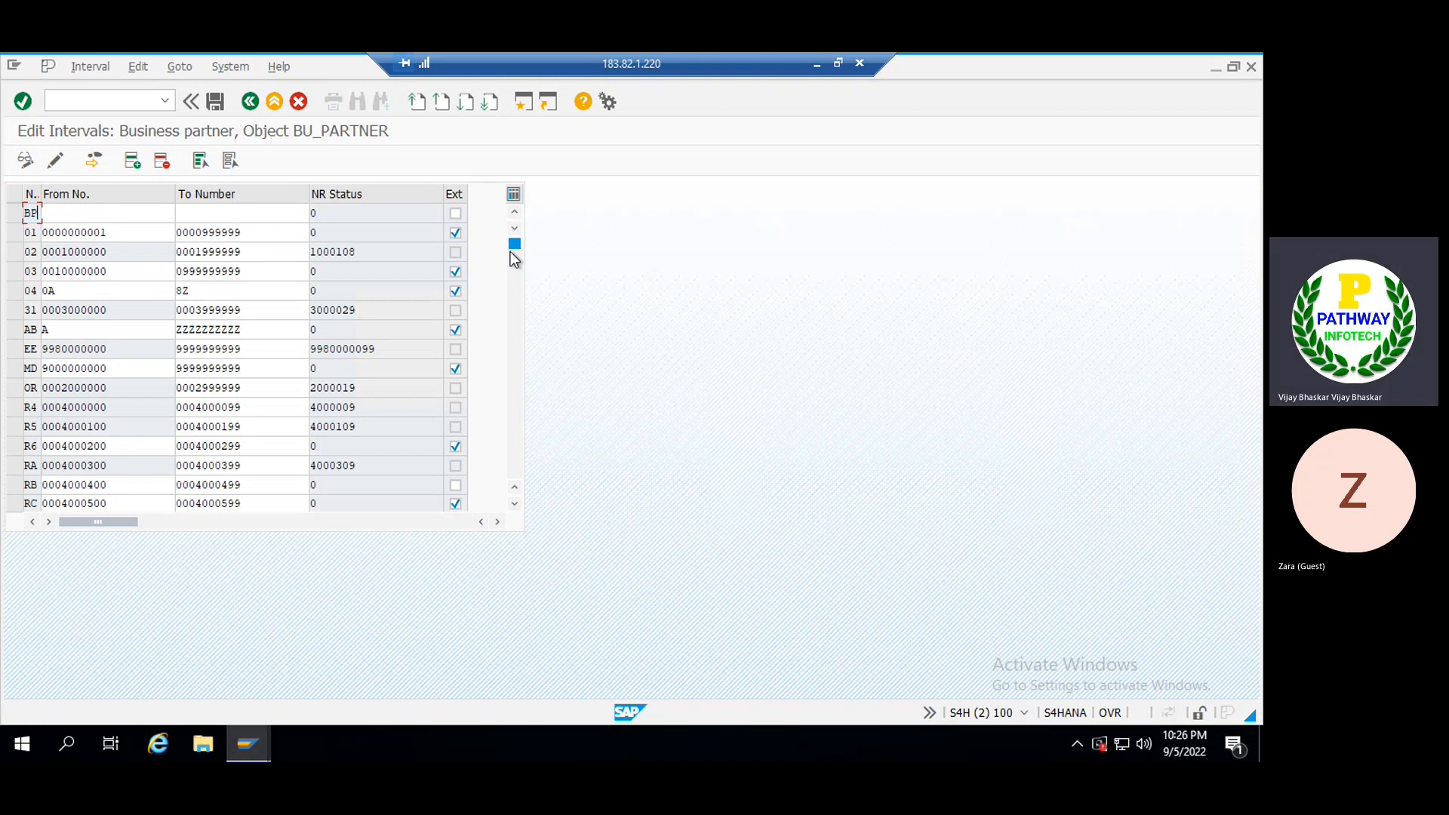
pyautogui.press('Tab')
pyautogui.hotkey('ctrl', 'v')
pyautogui.press('Tab')
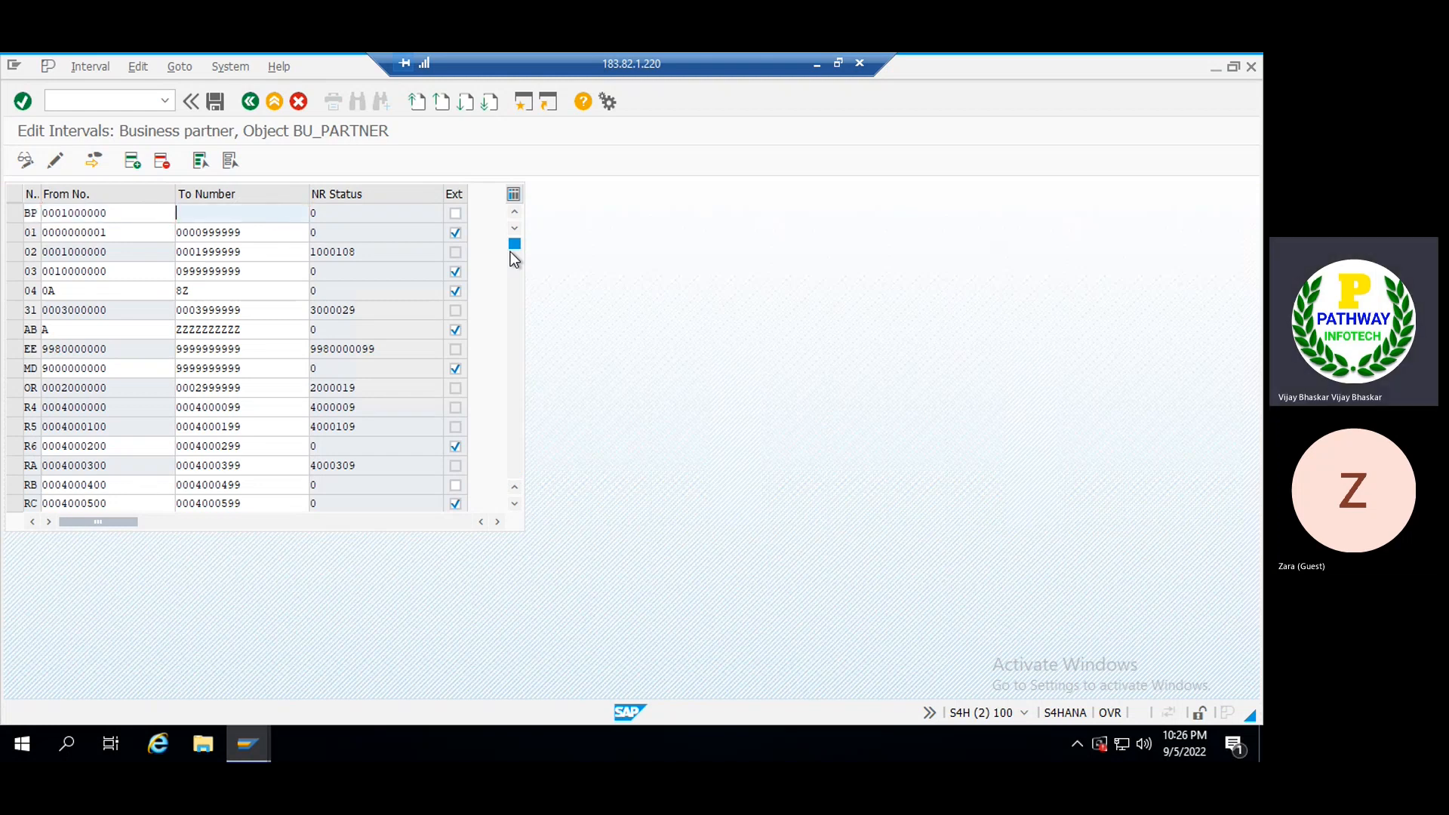
pyautogui.hotkey('alt', 'Tab')
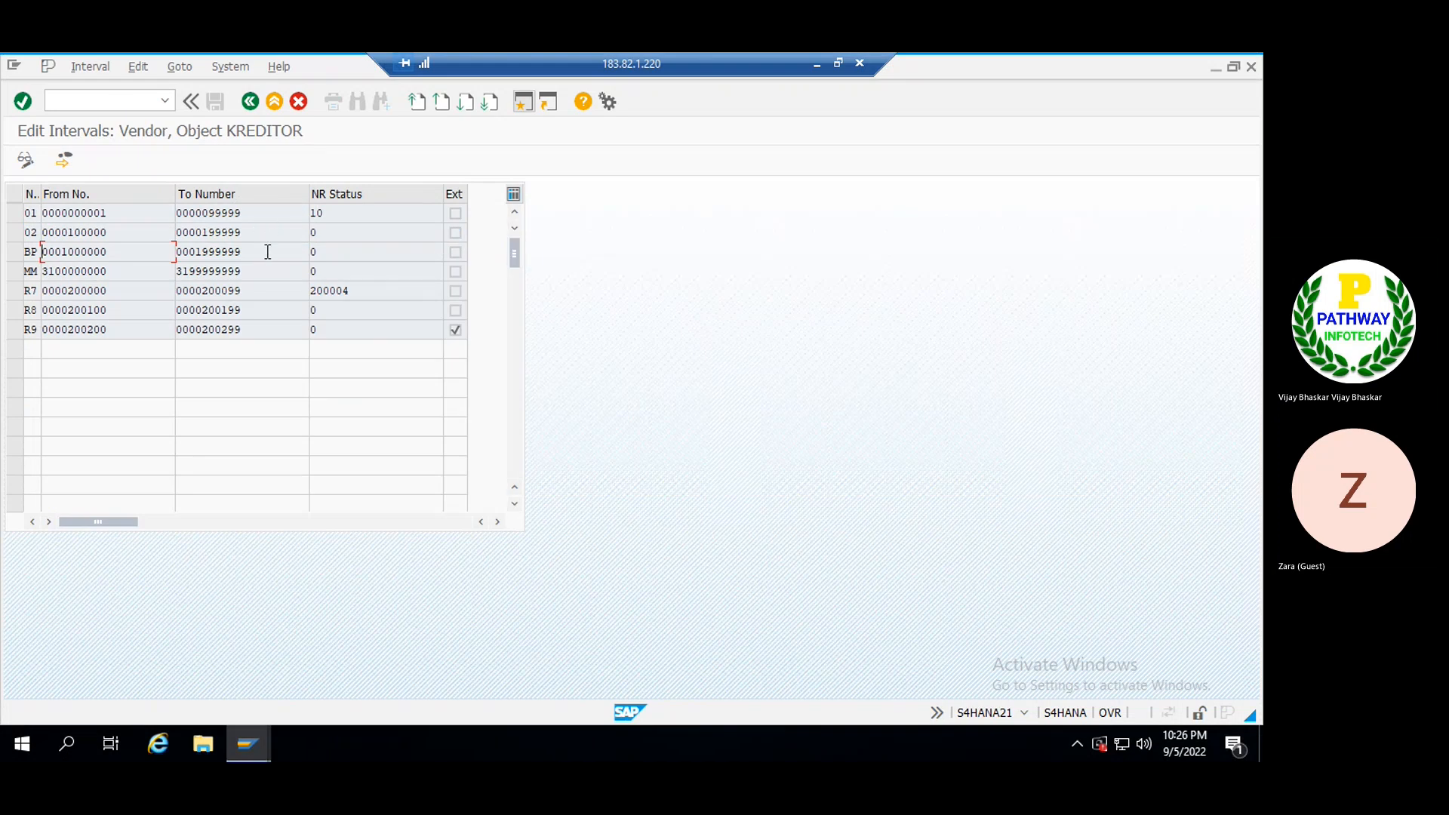
pyautogui.moveTo(267, 252); pyautogui.dragTo(176, 252)
pyautogui.hotkey('ctrl', 'c')
pyautogui.hotkey('alt', 'Tab')
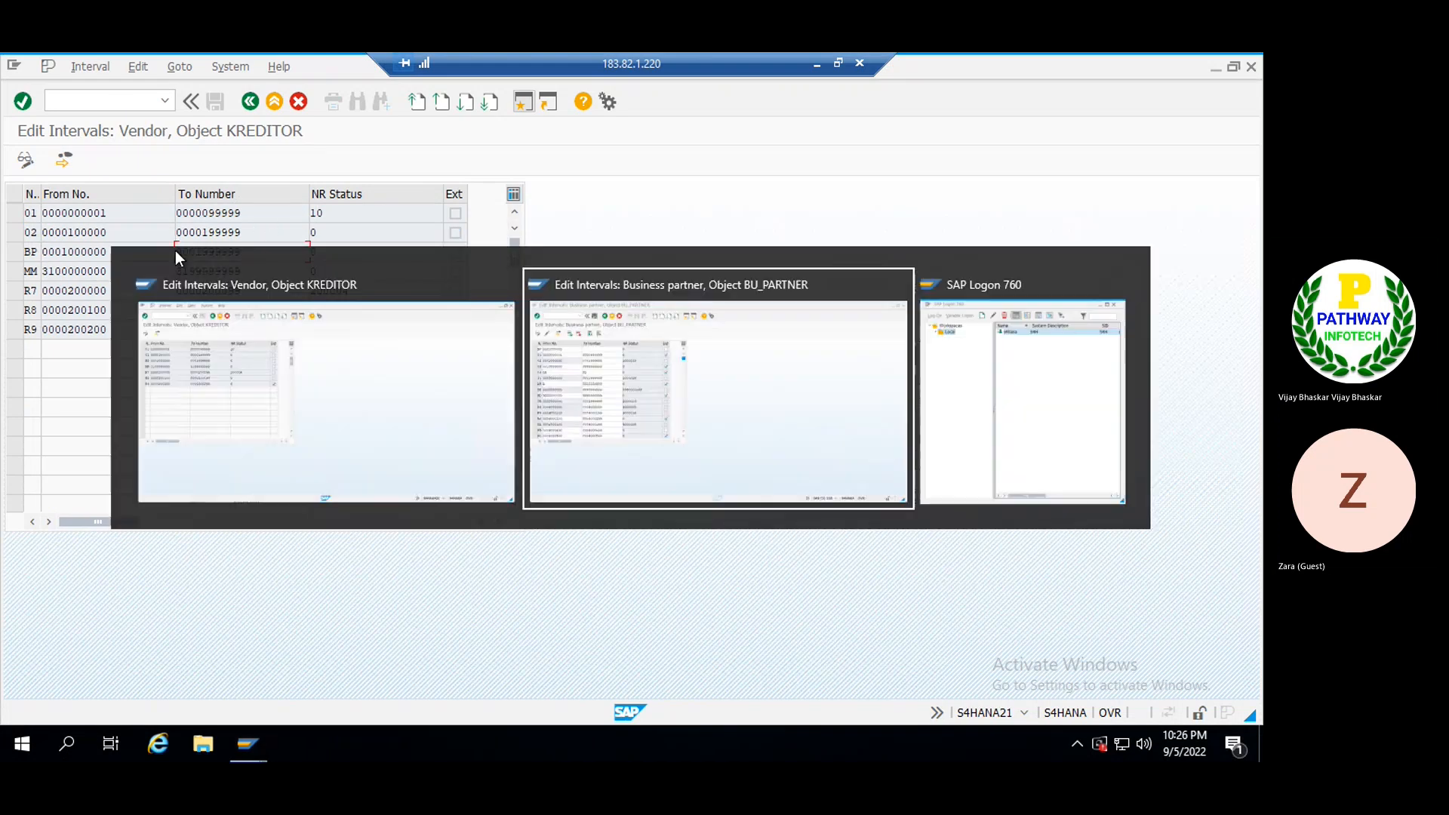
pyautogui.hotkey('ctrl', 'v')
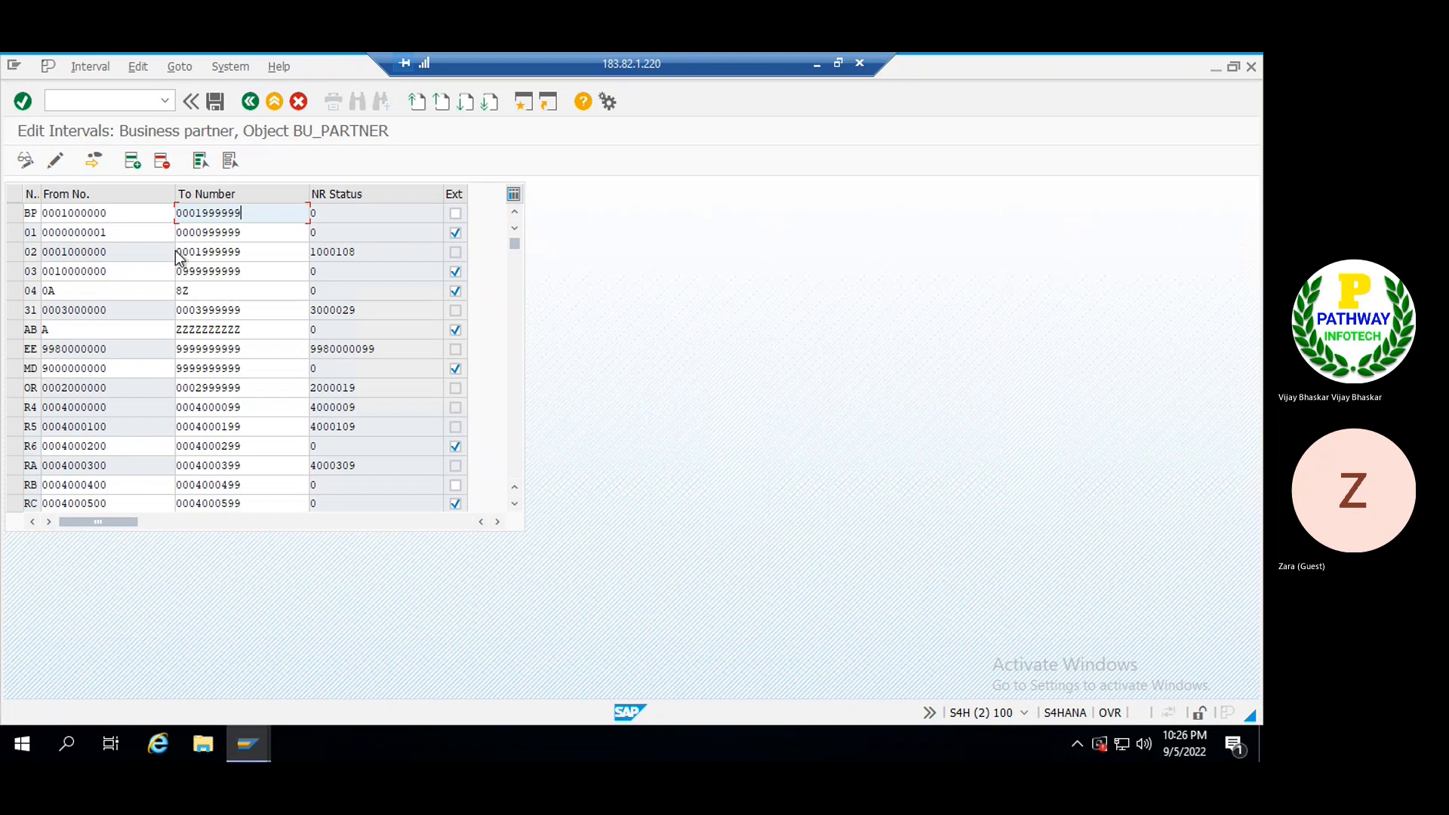
pyautogui.press('Return')
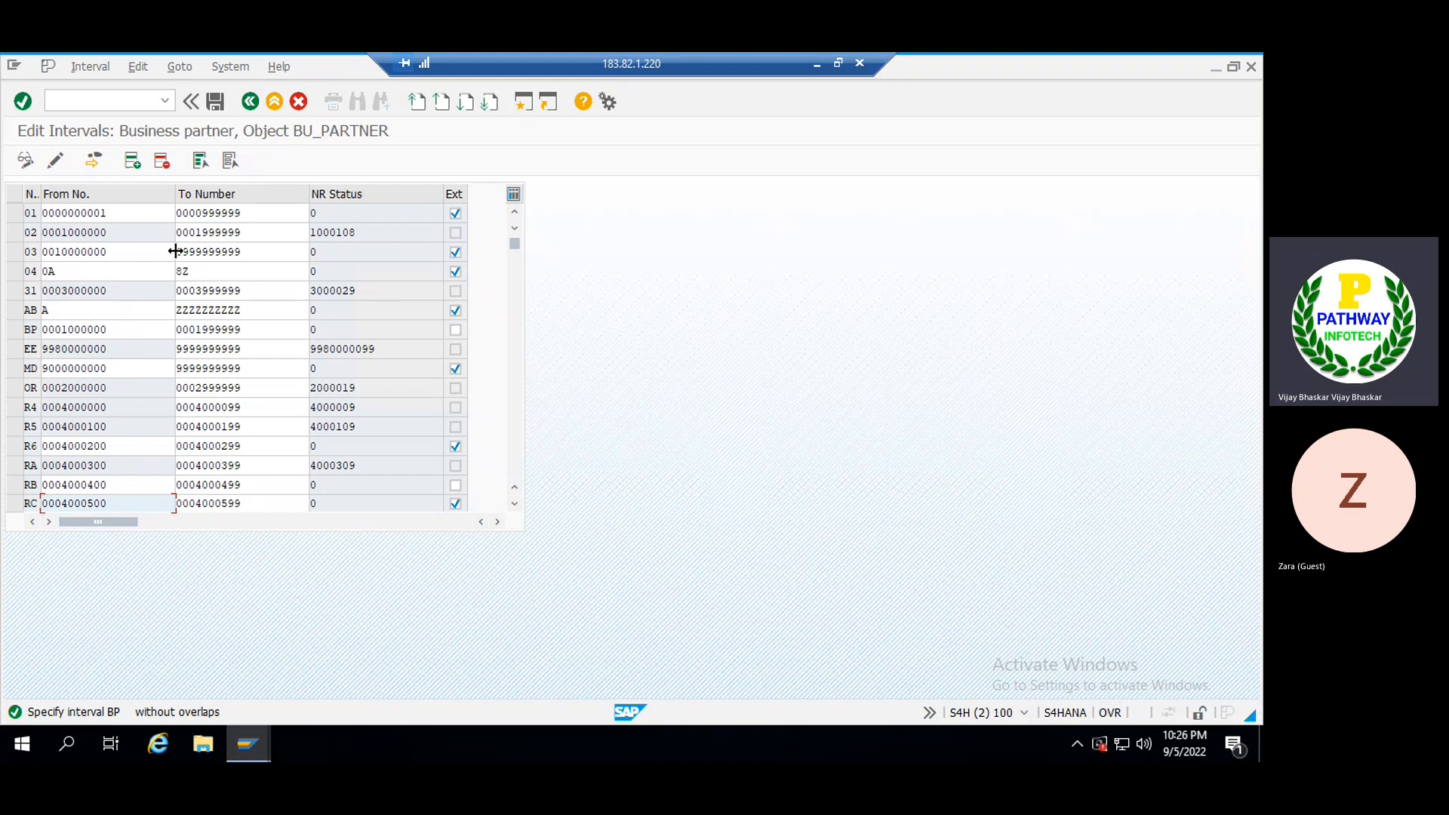
pyautogui.click(64, 329)
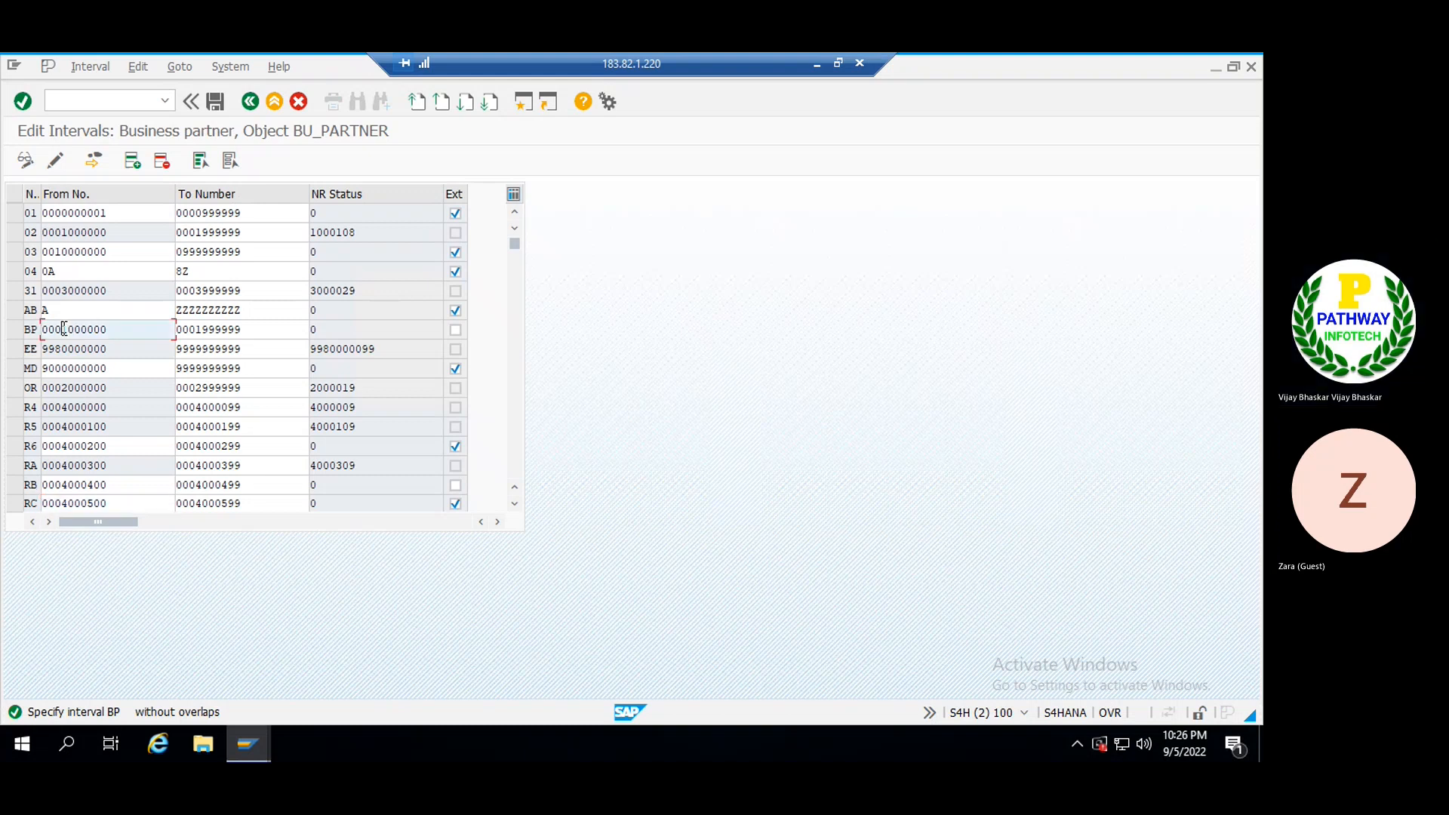
pyautogui.press('Delete')
pyautogui.write('0')
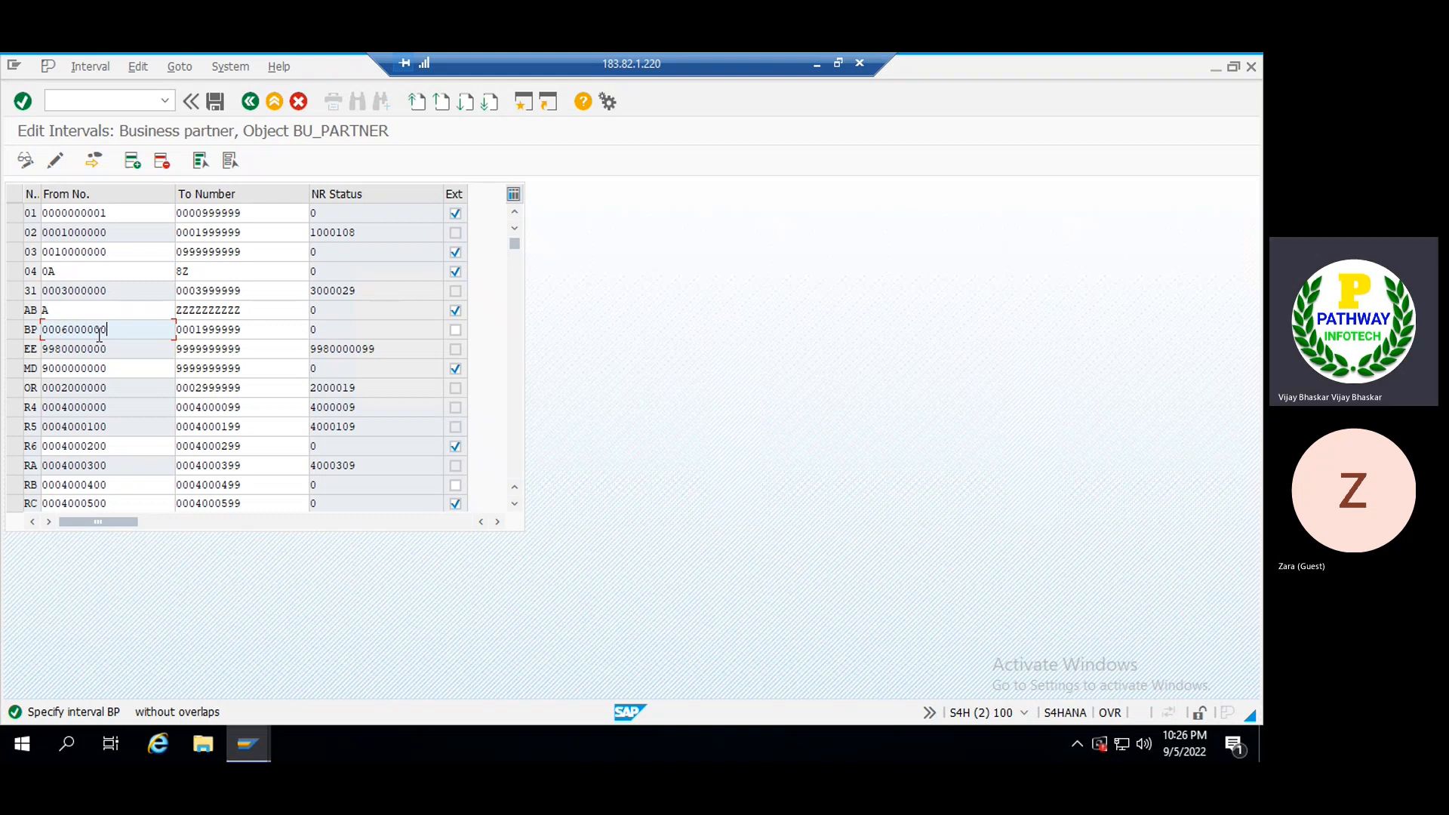
pyautogui.moveTo(112, 329); pyautogui.dragTo(31, 329)
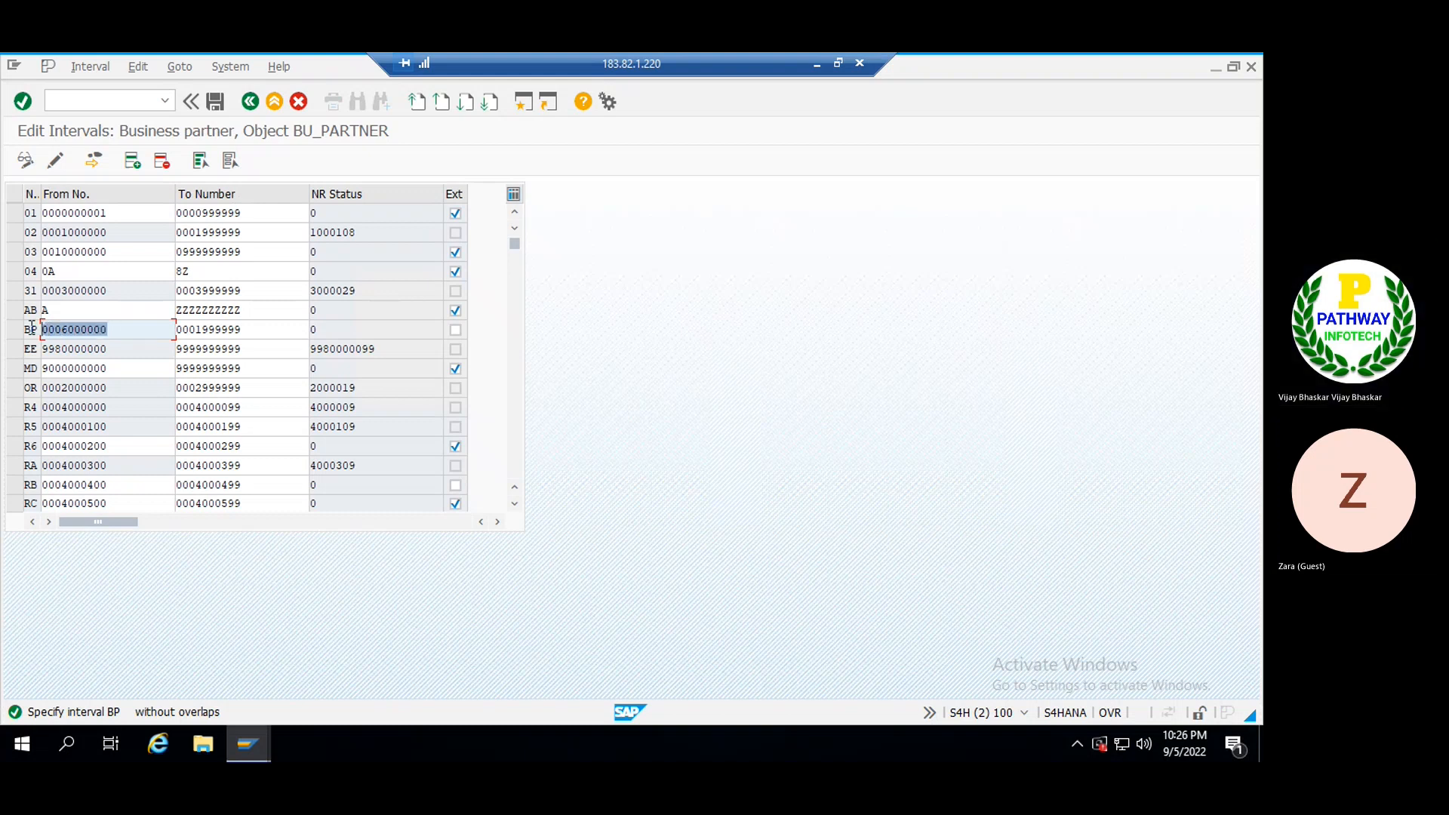
pyautogui.hotkey('ctrl', 'c')
pyautogui.press('Tab')
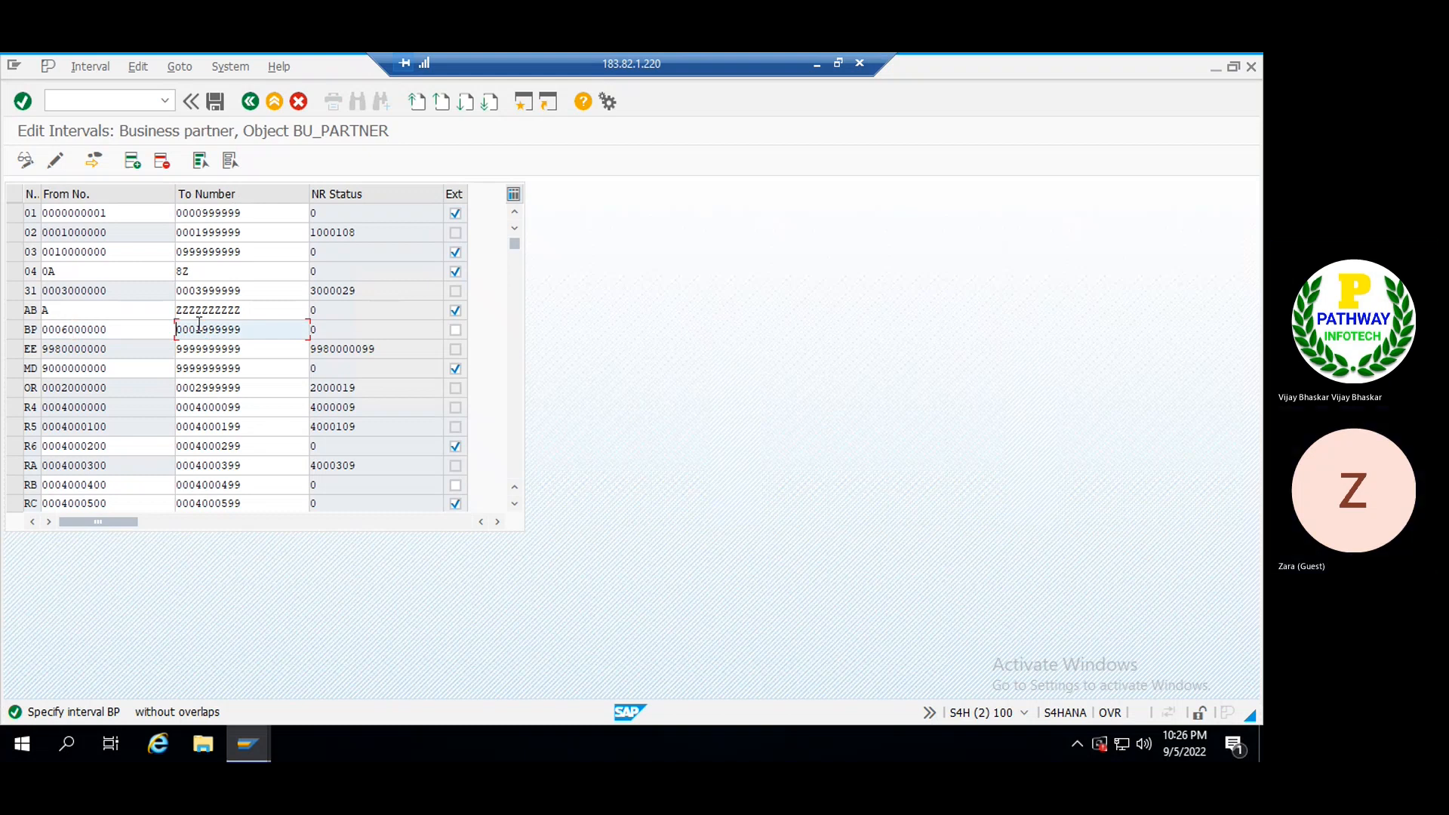
pyautogui.doubleClick(260, 329)
pyautogui.hotkey('ctrl', 'v')
pyautogui.press('BackSpace')
pyautogui.press('BackSpace')
pyautogui.press('BackSpace')
pyautogui.press('BackSpace')
pyautogui.write('9999')
pyautogui.press('Return')
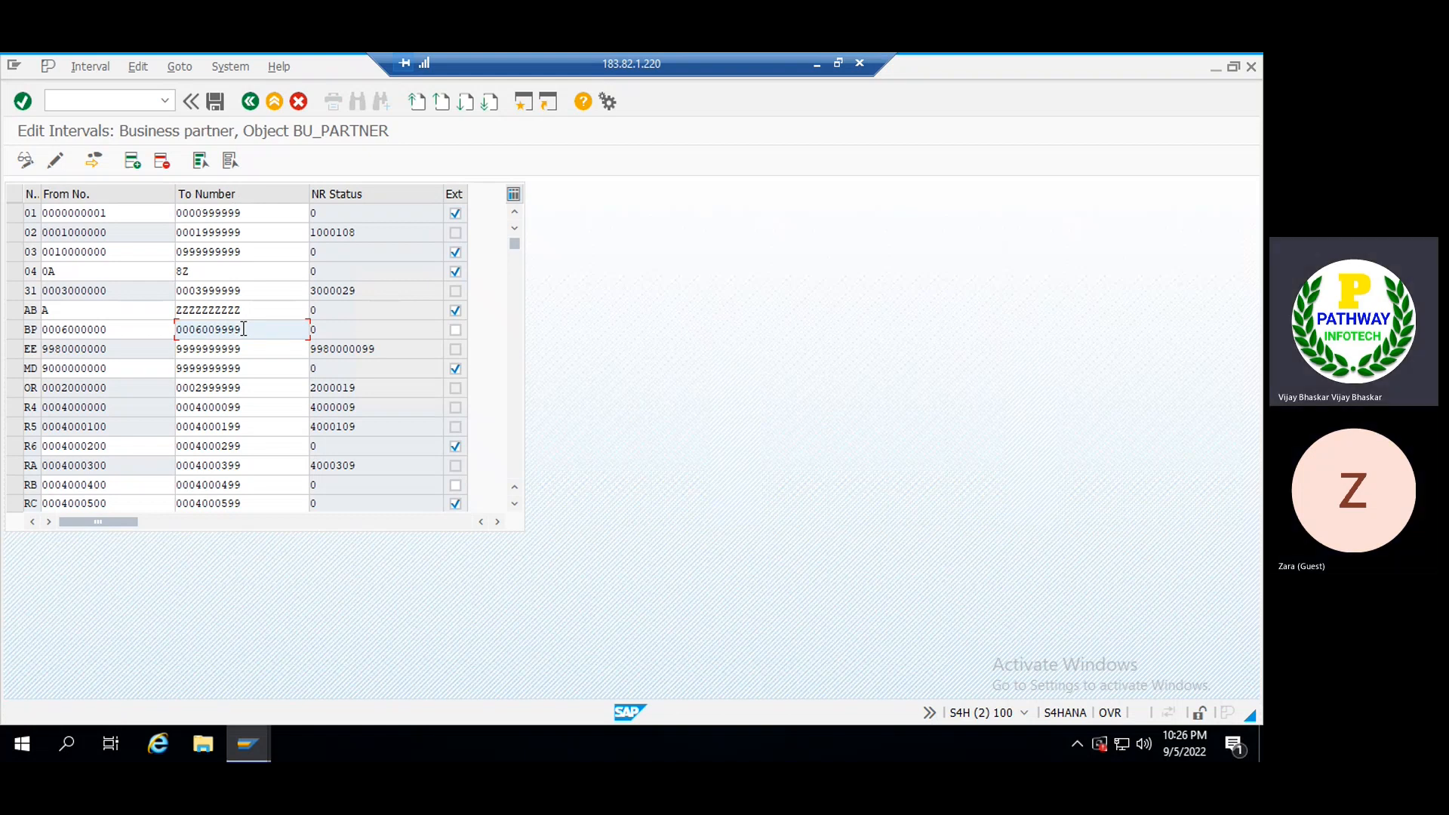
pyautogui.hotkey('ctrl', 's')
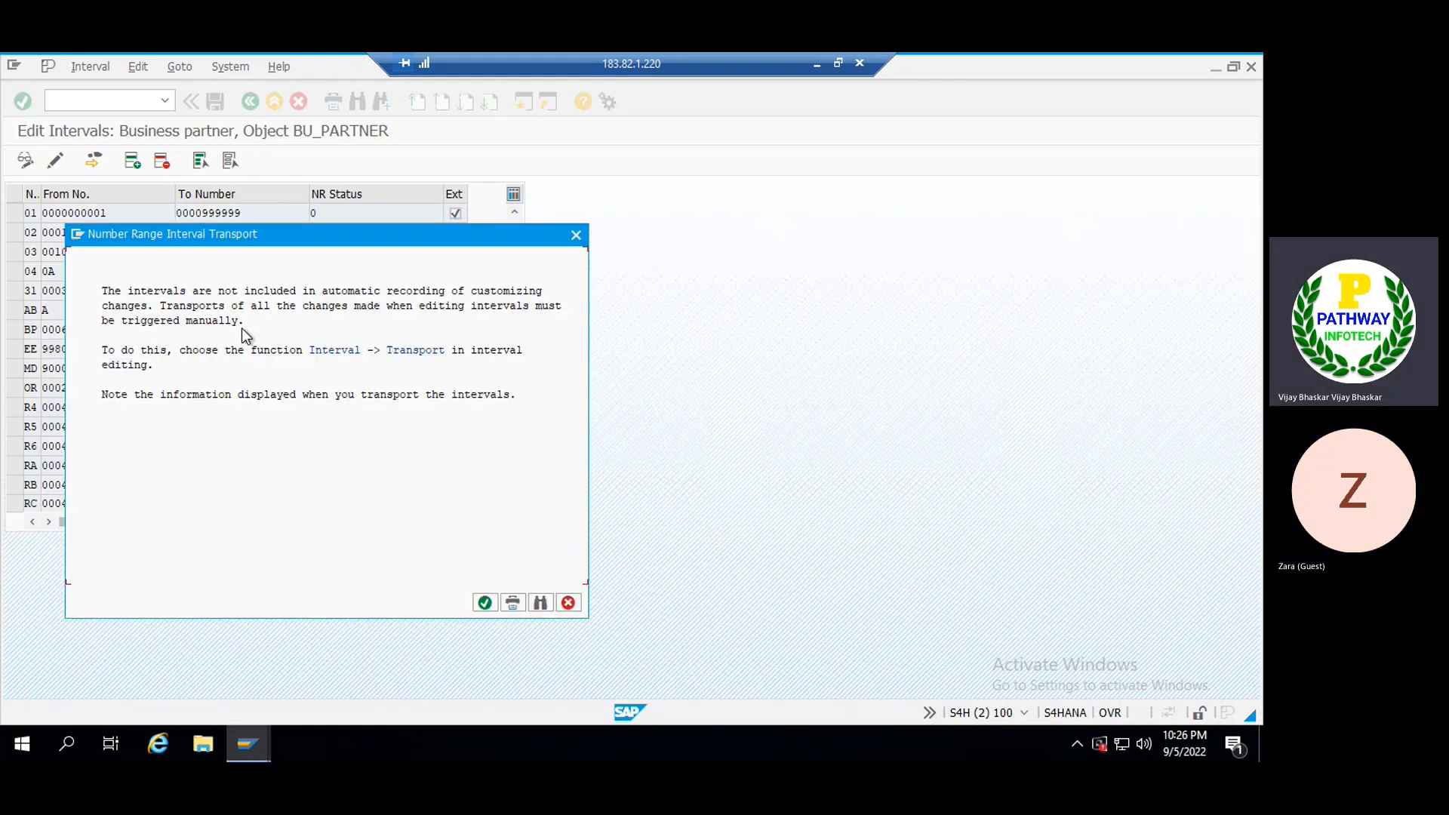
pyautogui.press('Return')
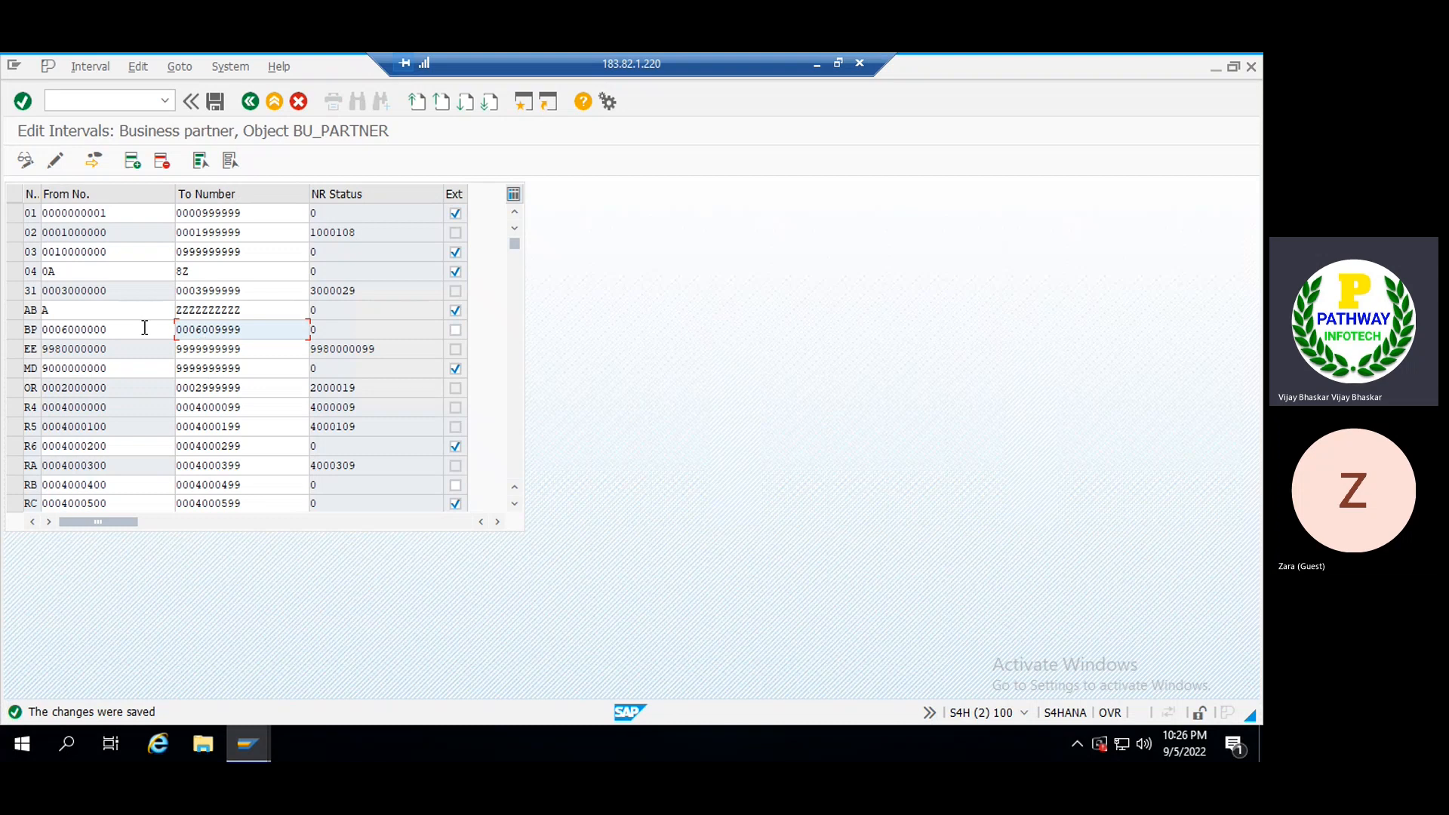
pyautogui.moveTo(107, 329); pyautogui.dragTo(43, 332)
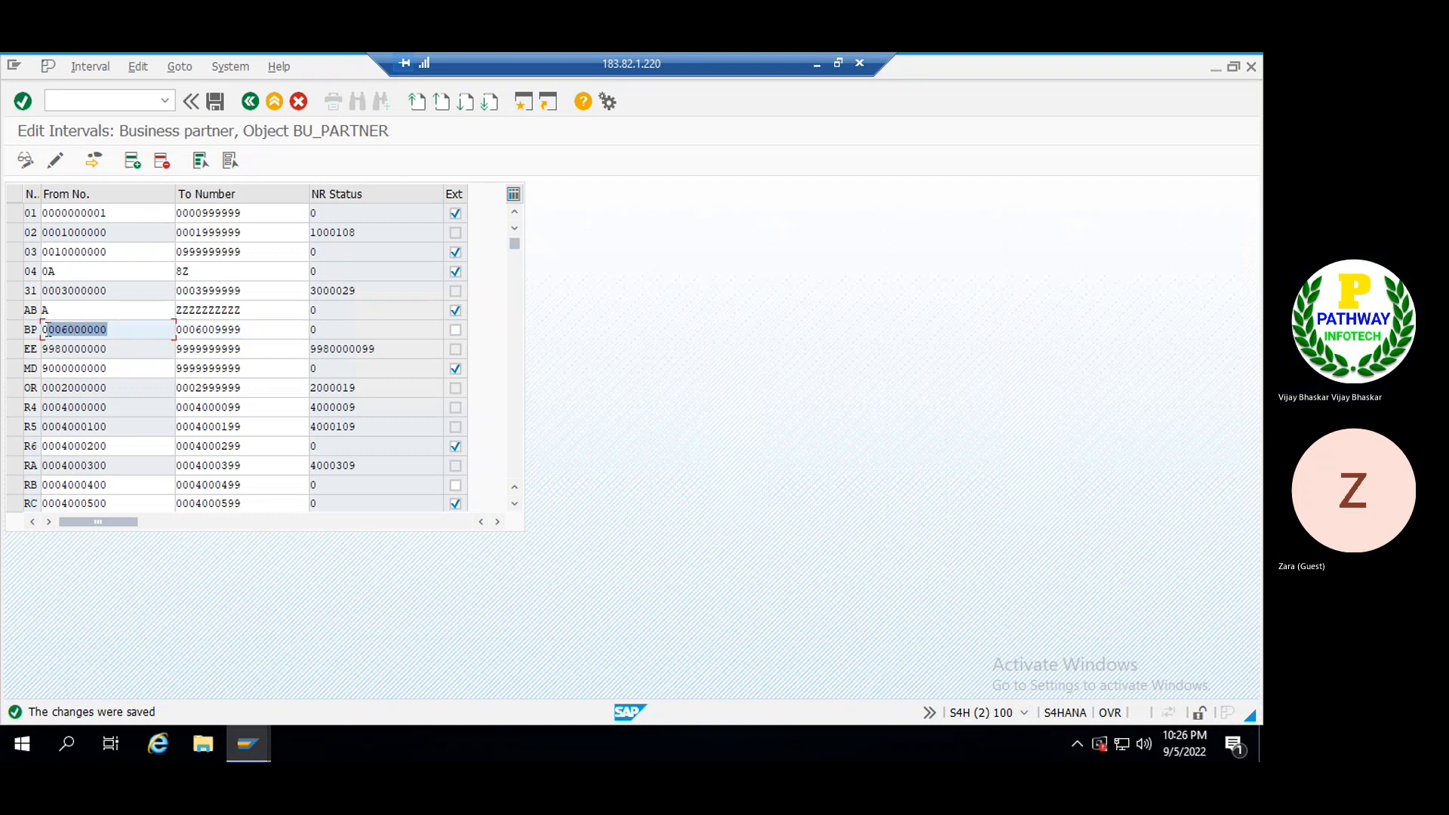
pyautogui.click(43, 332)
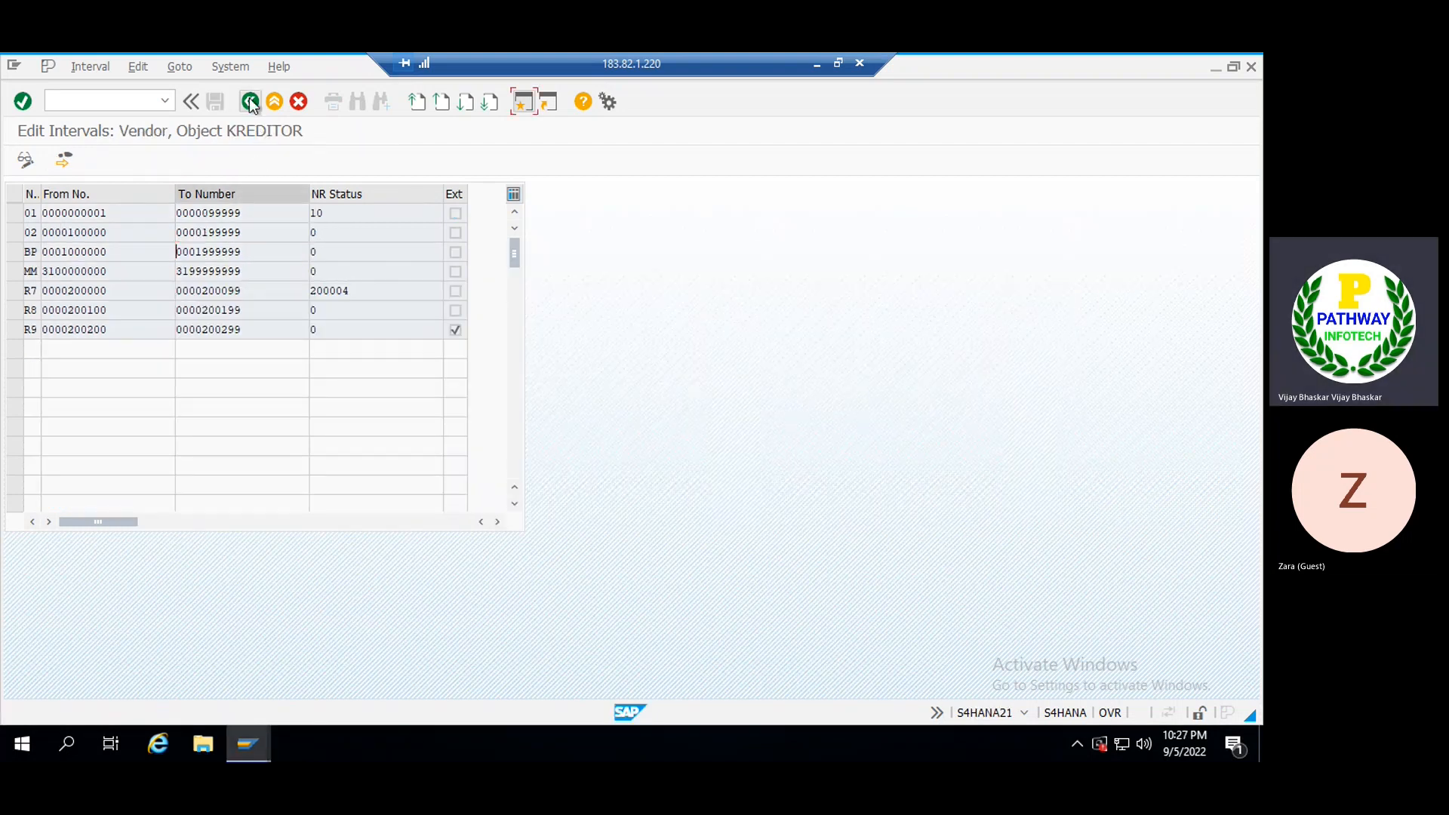
pyautogui.click(250, 103)
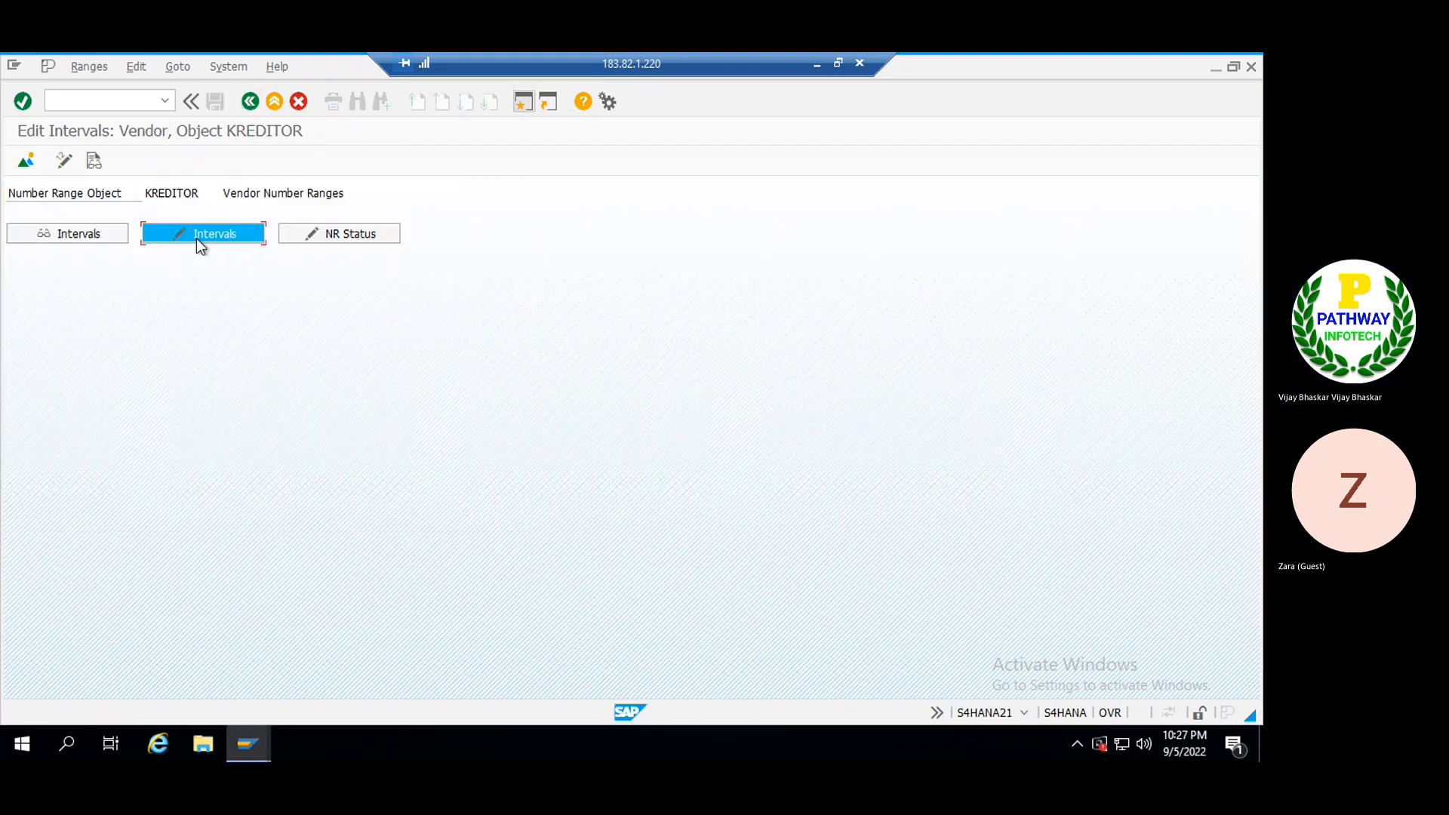
pyautogui.click(196, 237)
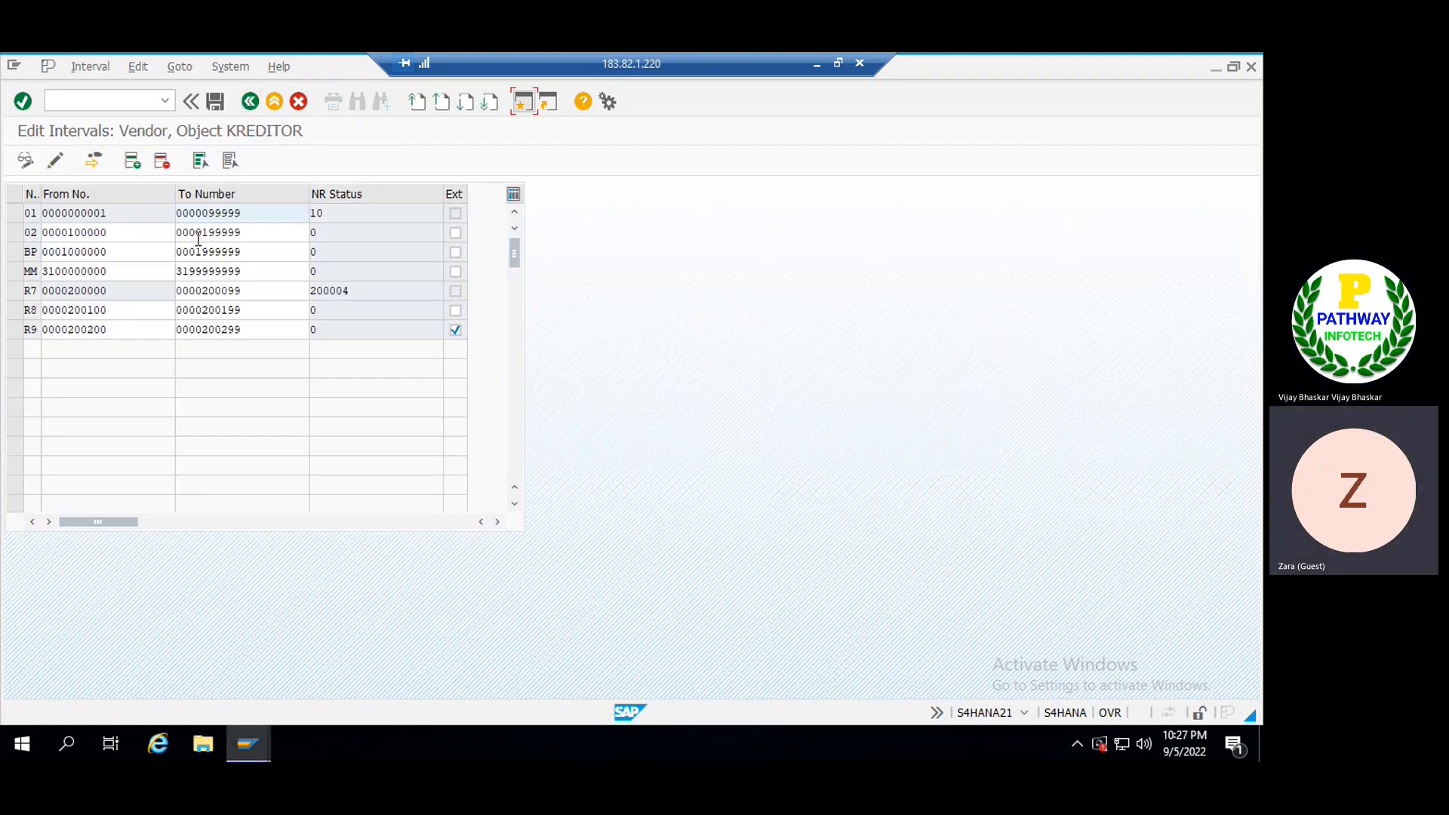
pyautogui.click(108, 251)
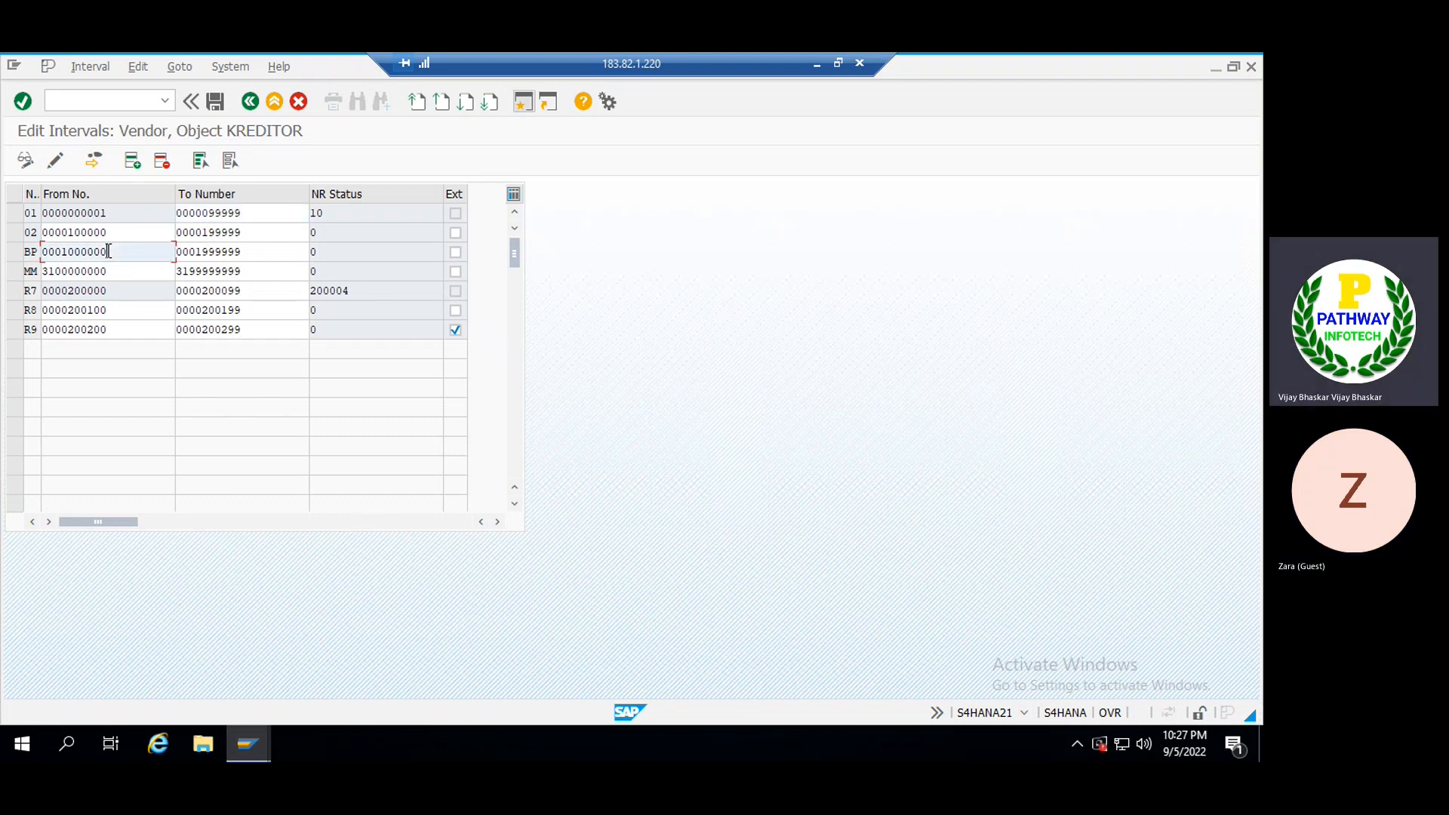
pyautogui.doubleClick(108, 251)
pyautogui.write('0006000000')
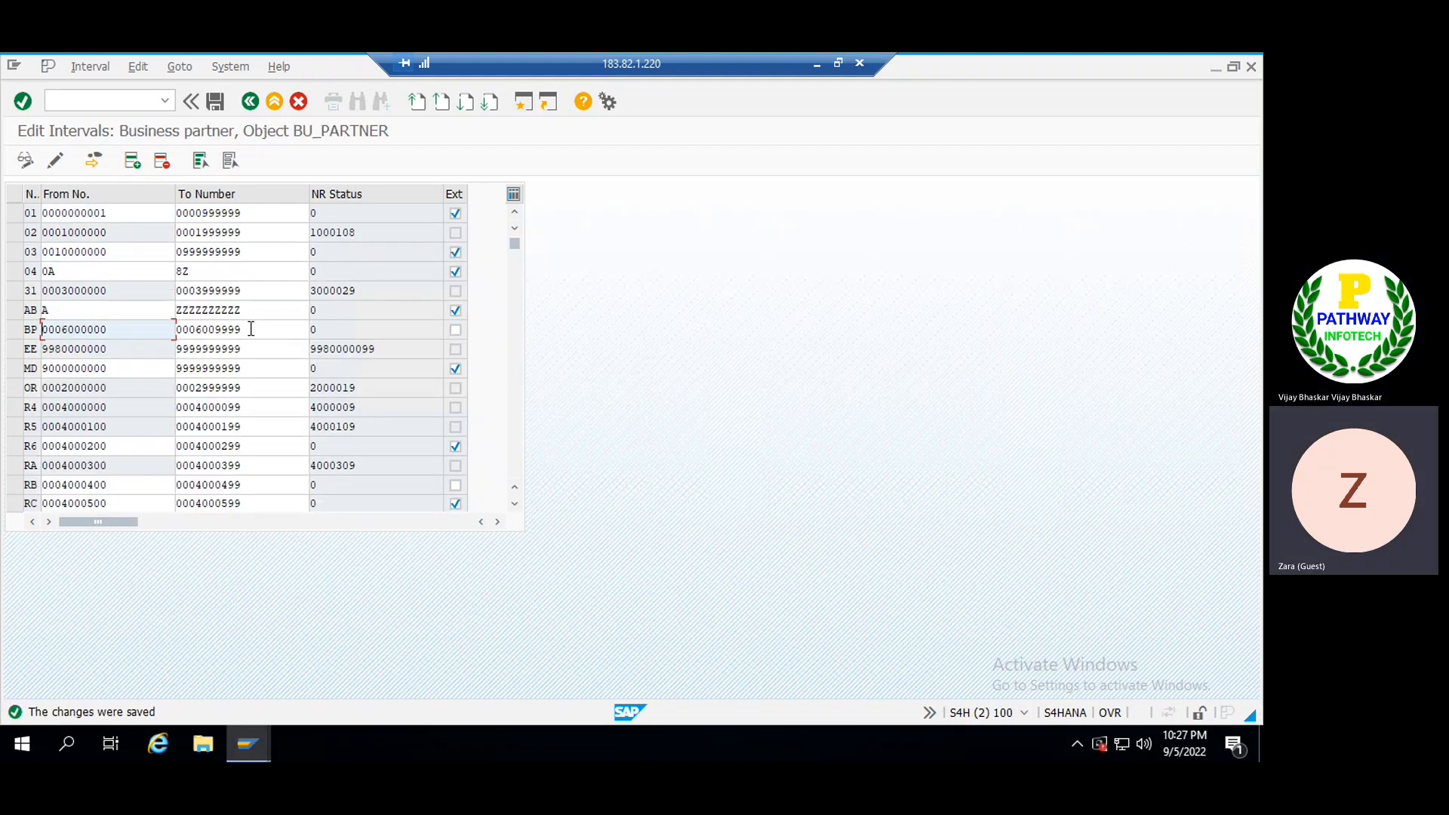
pyautogui.moveTo(250, 329); pyautogui.dragTo(177, 330)
pyautogui.click(177, 330)
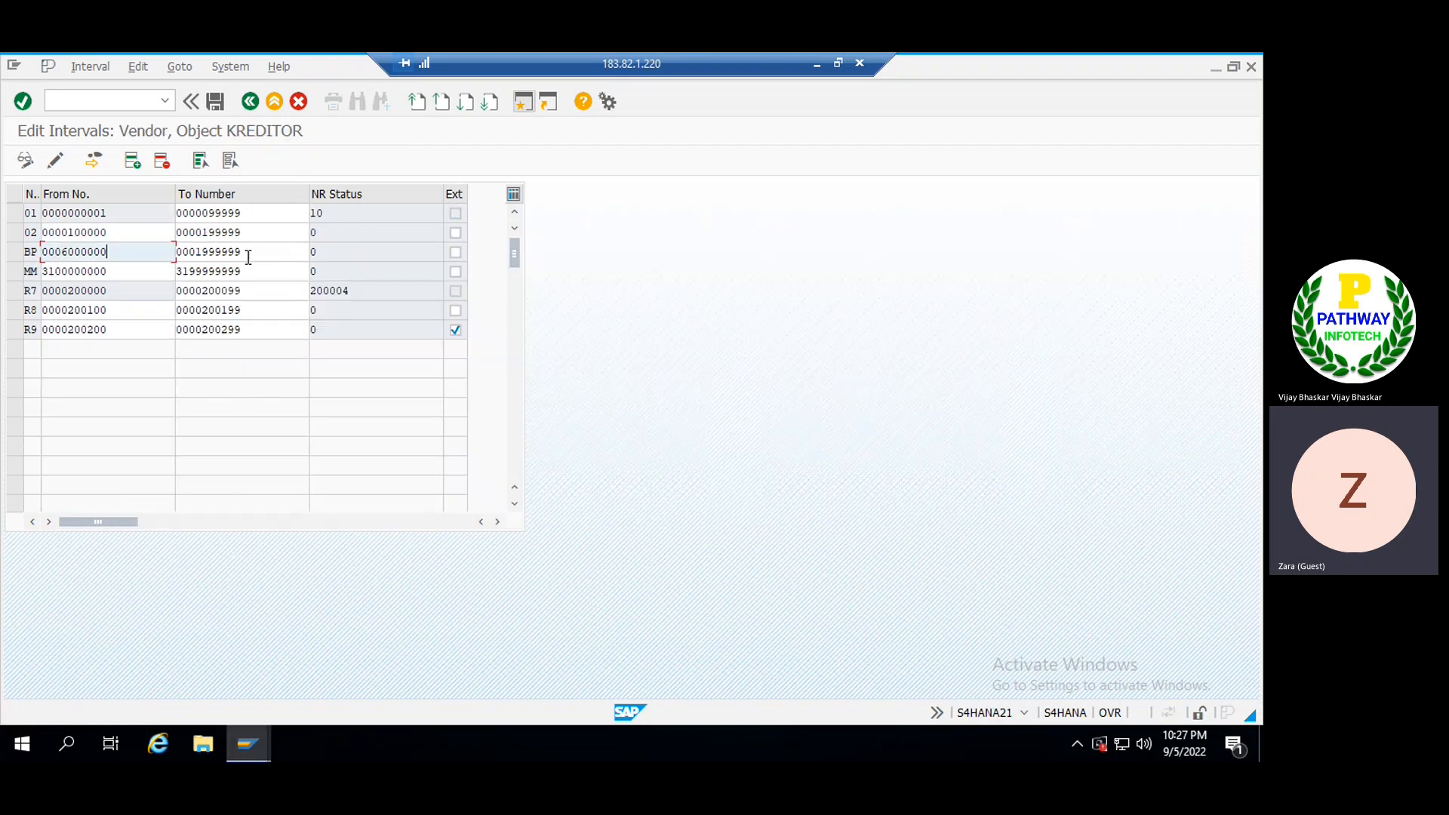
pyautogui.click(259, 249)
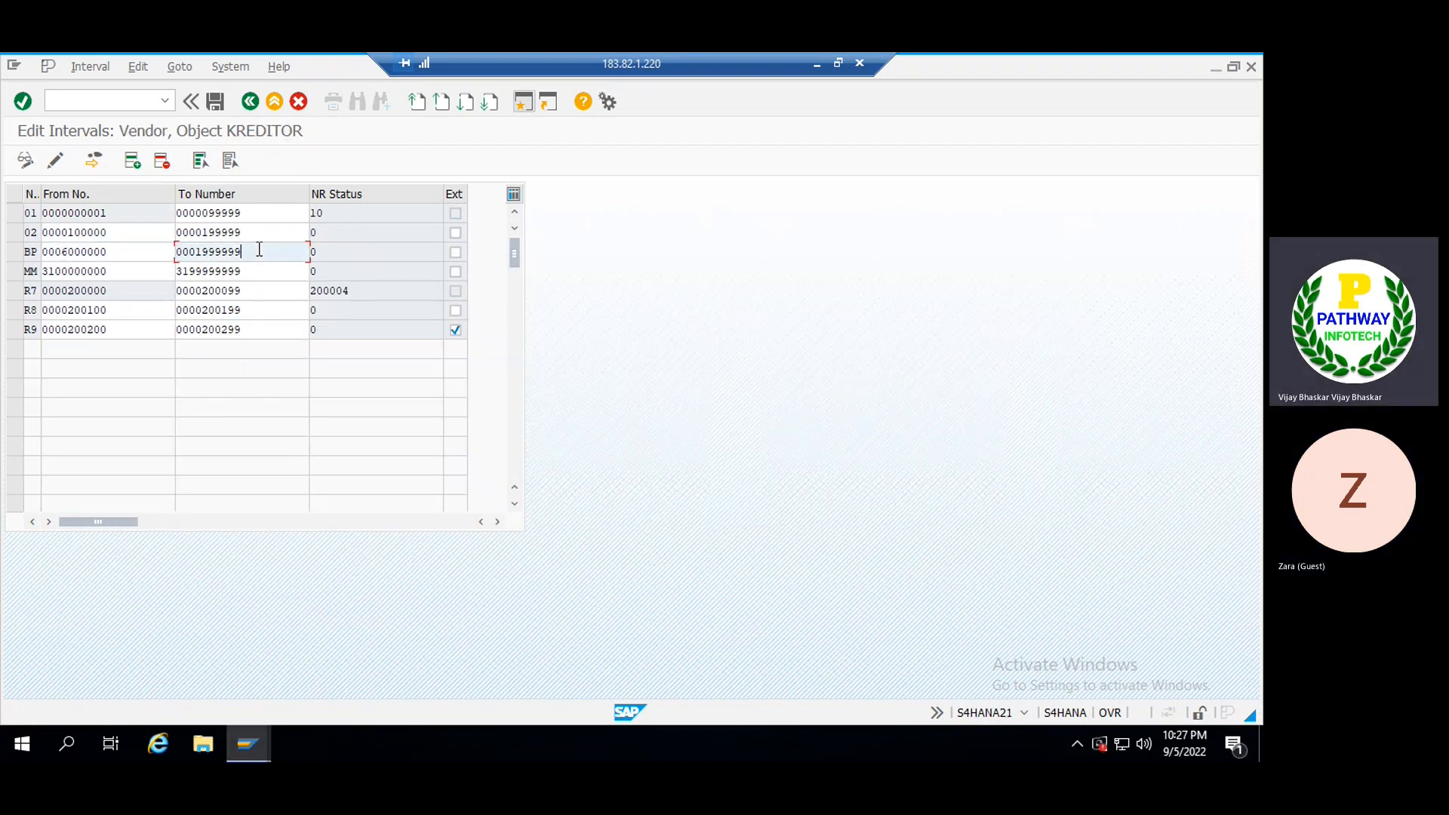
pyautogui.doubleClick(259, 250)
pyautogui.hotkey('ctrl', 'v')
pyautogui.hotkey('ctrl', 's')
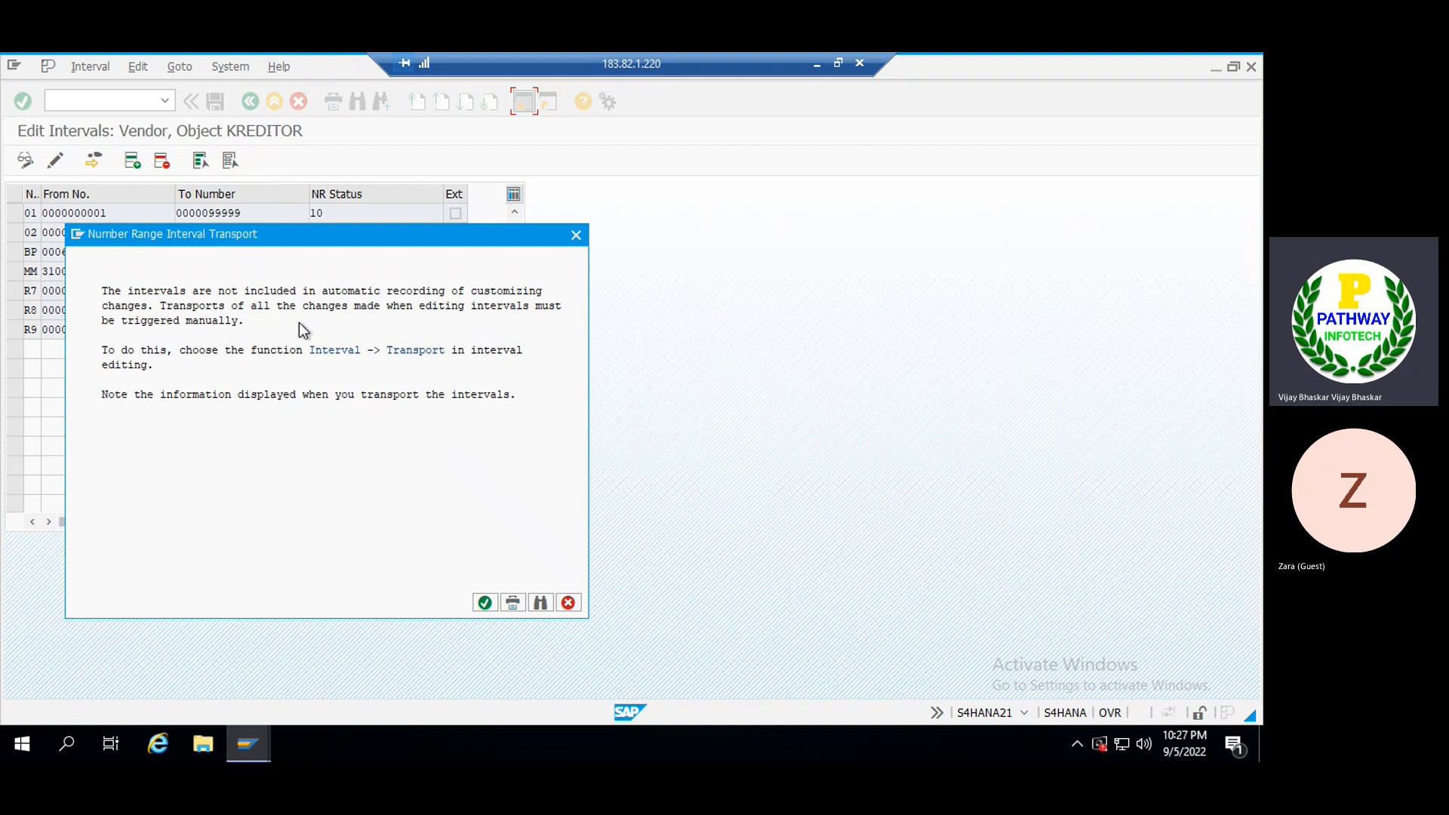
pyautogui.click(485, 603)
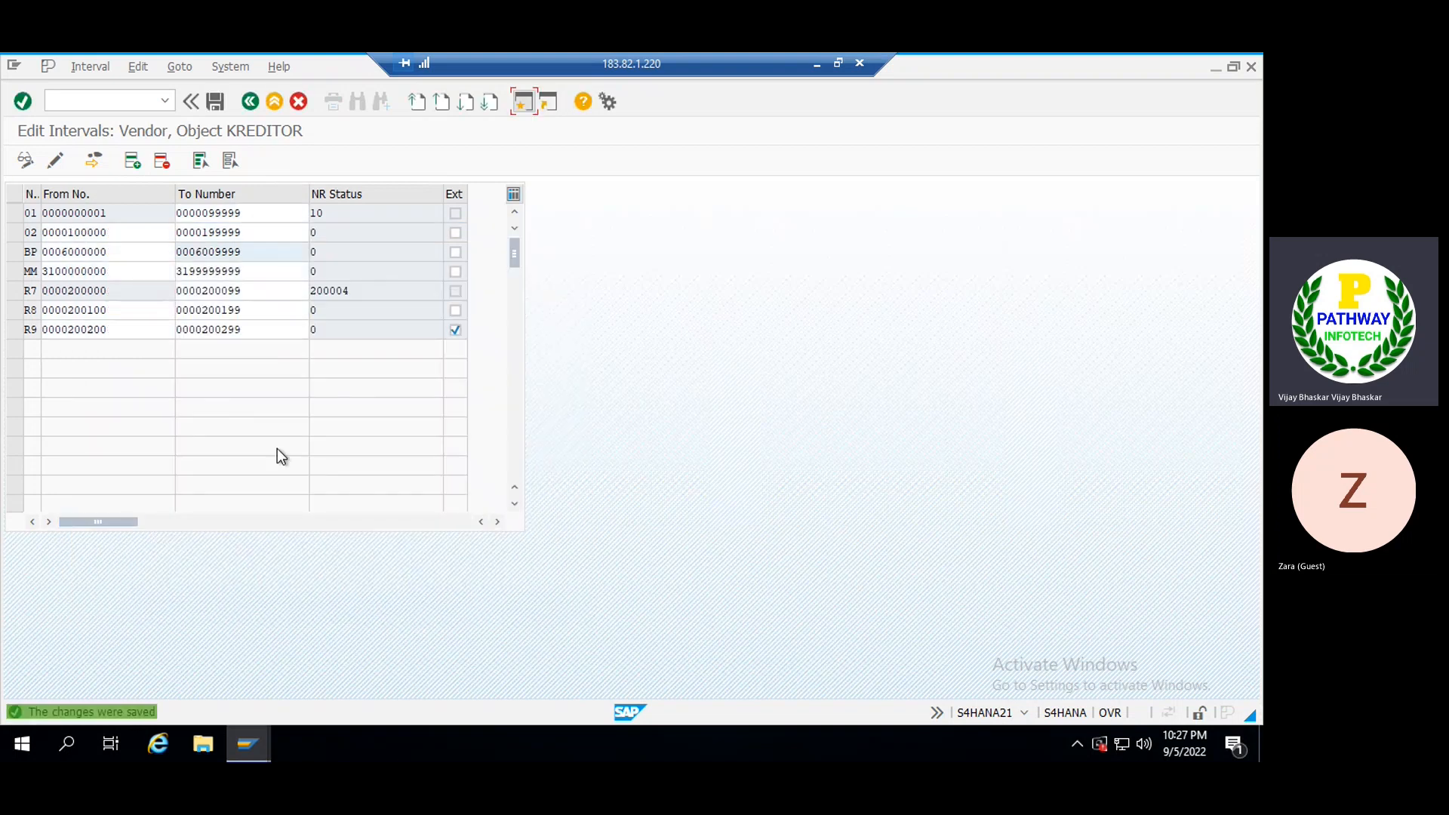
# - Return from the business partner number ranges to the customizing tree and open Define Groupings and Assign Number Ranges
pyautogui.hotkey('alt', 'Tab')
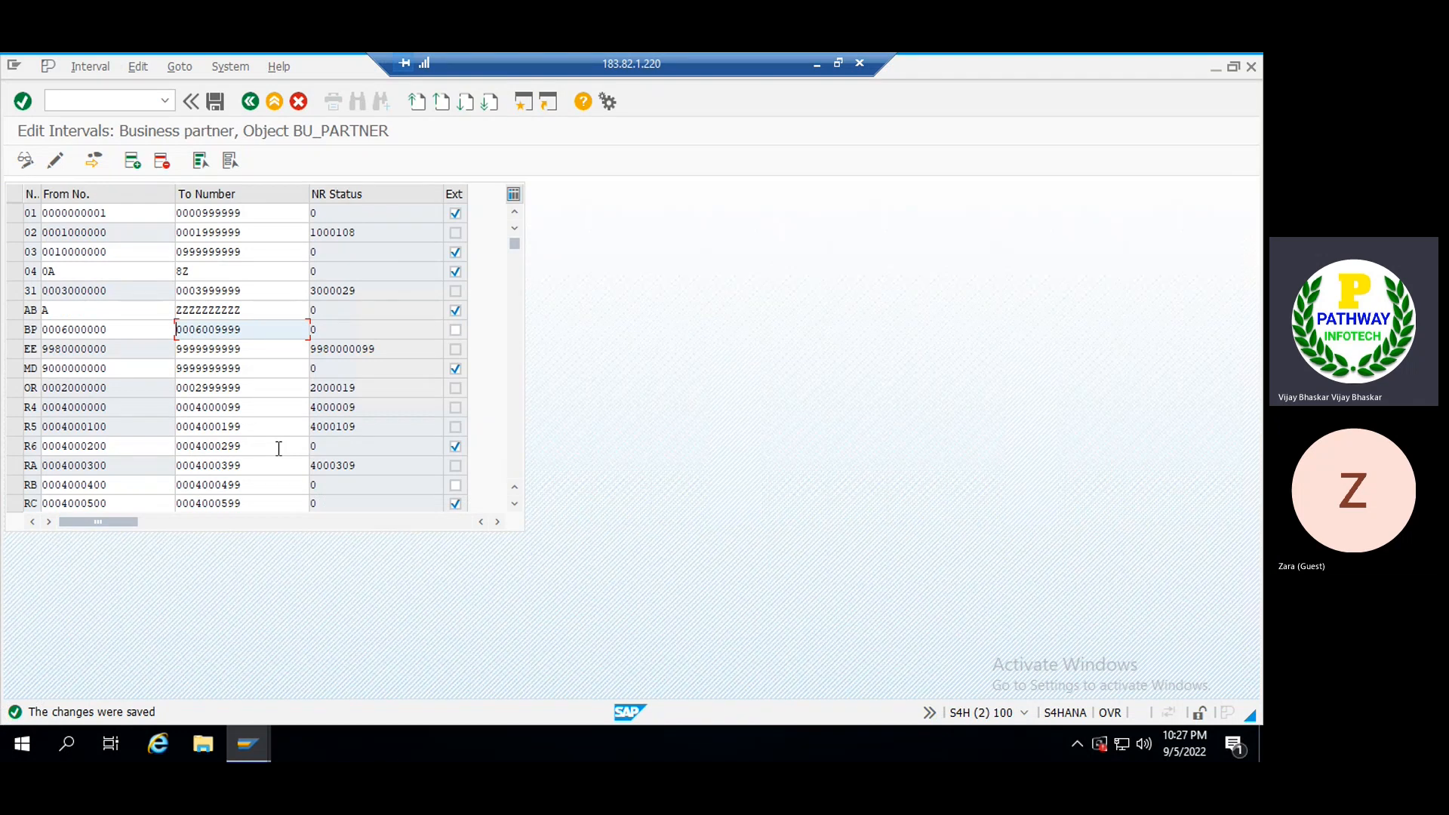
pyautogui.click(251, 101)
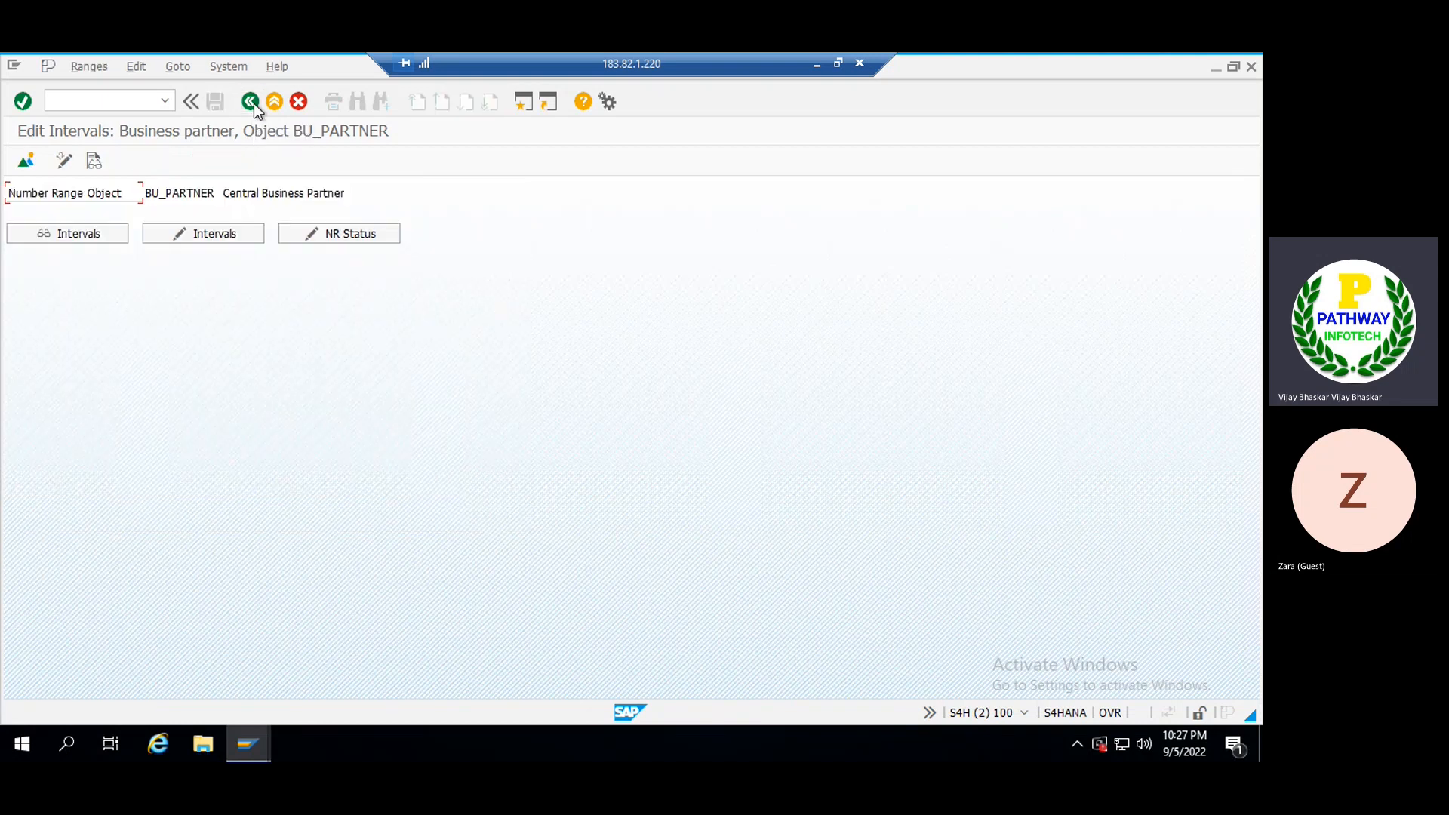
pyautogui.click(251, 101)
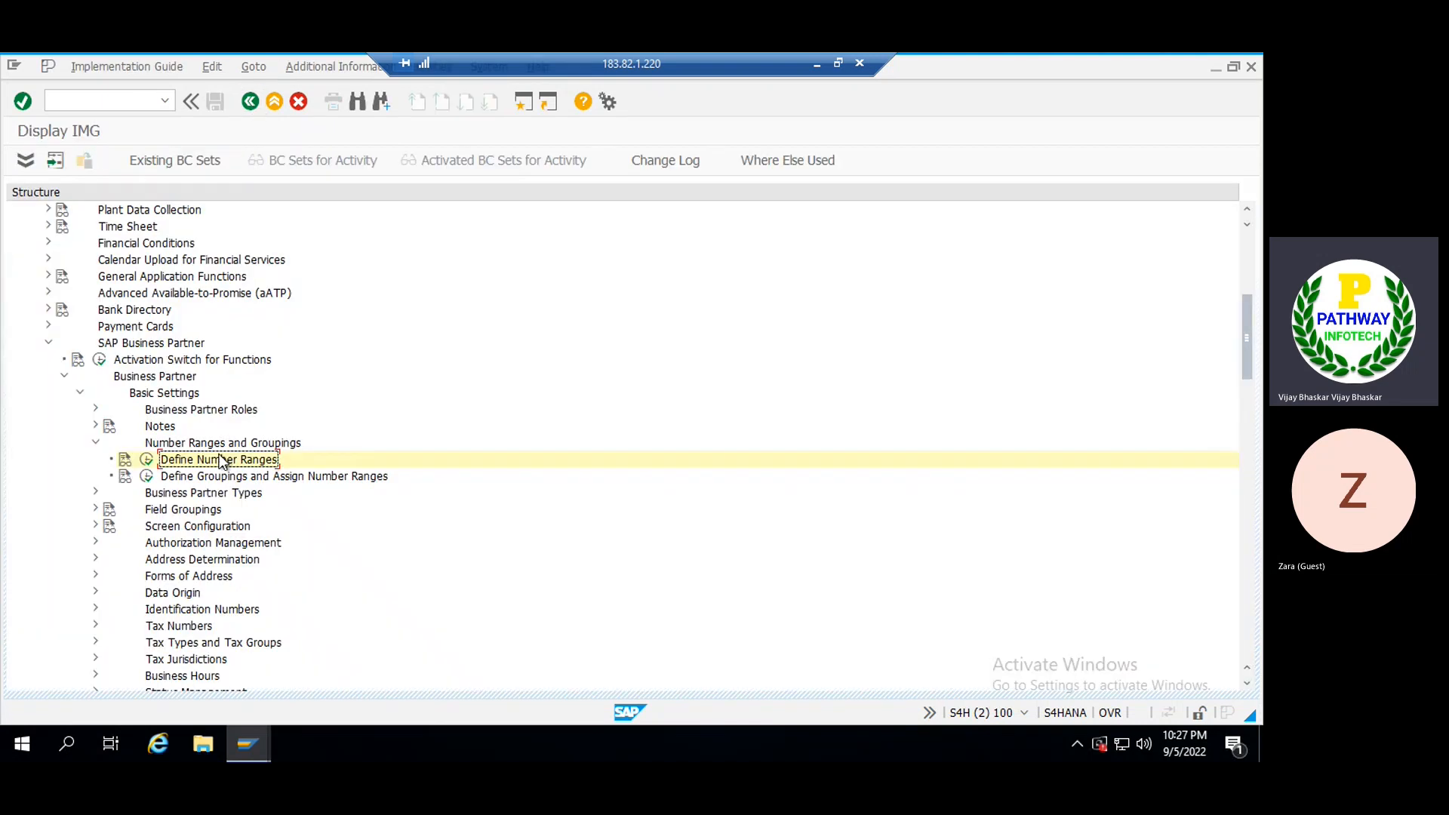
pyautogui.click(147, 476)
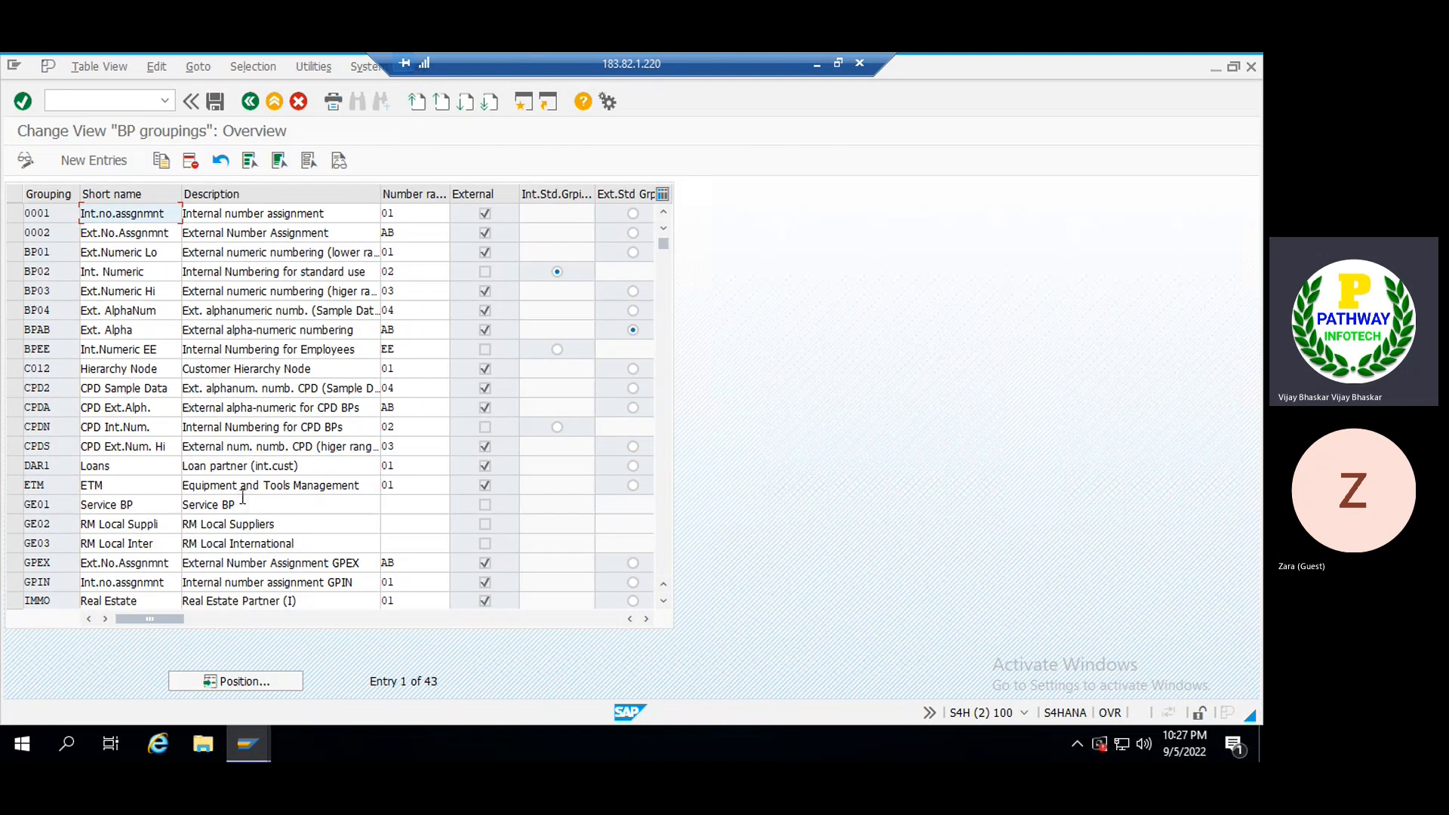
# - Assign number range BP to the BP groupings GE01, GE02 and GE03
pyautogui.click(409, 503)
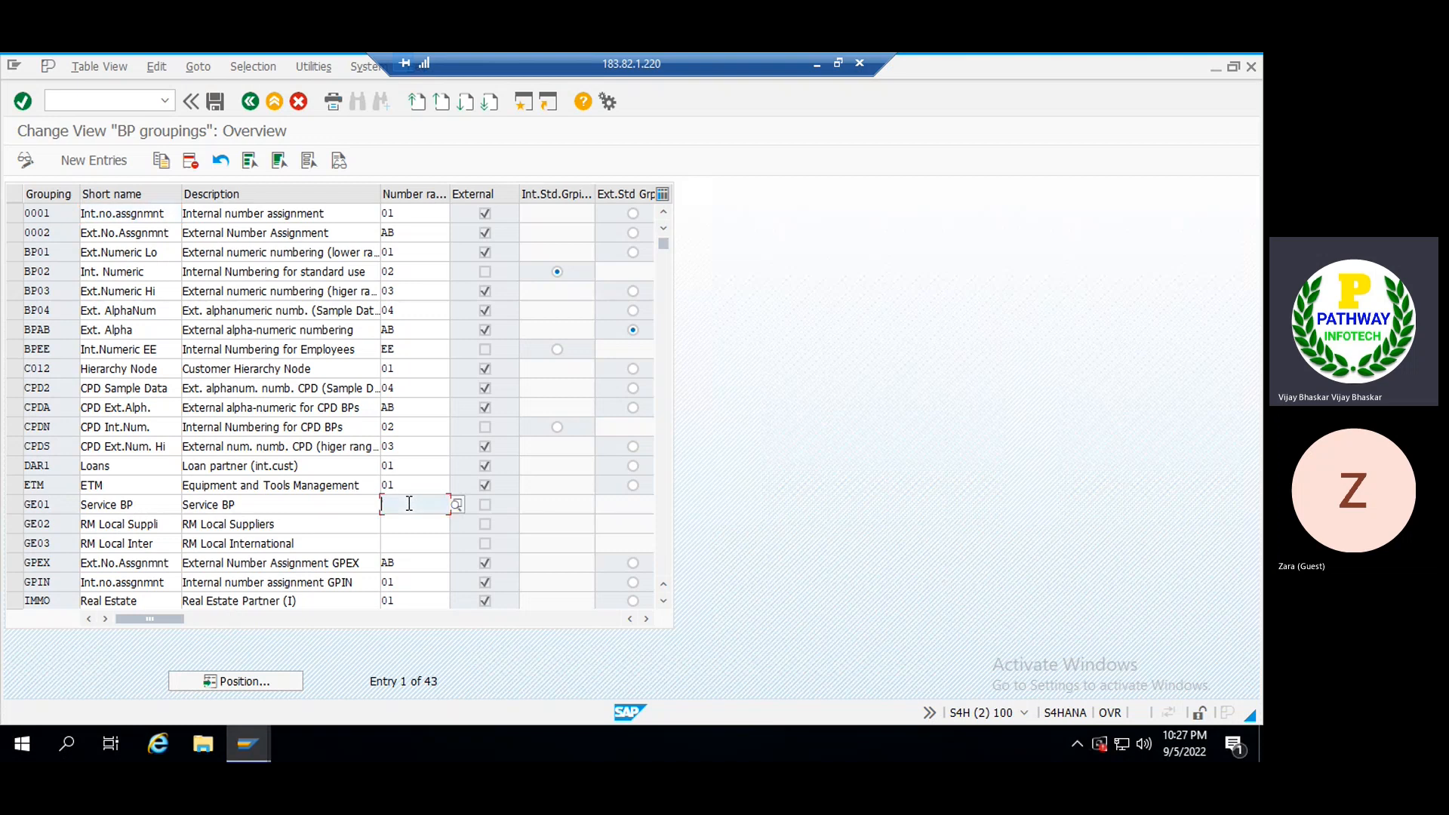
pyautogui.write('BP')
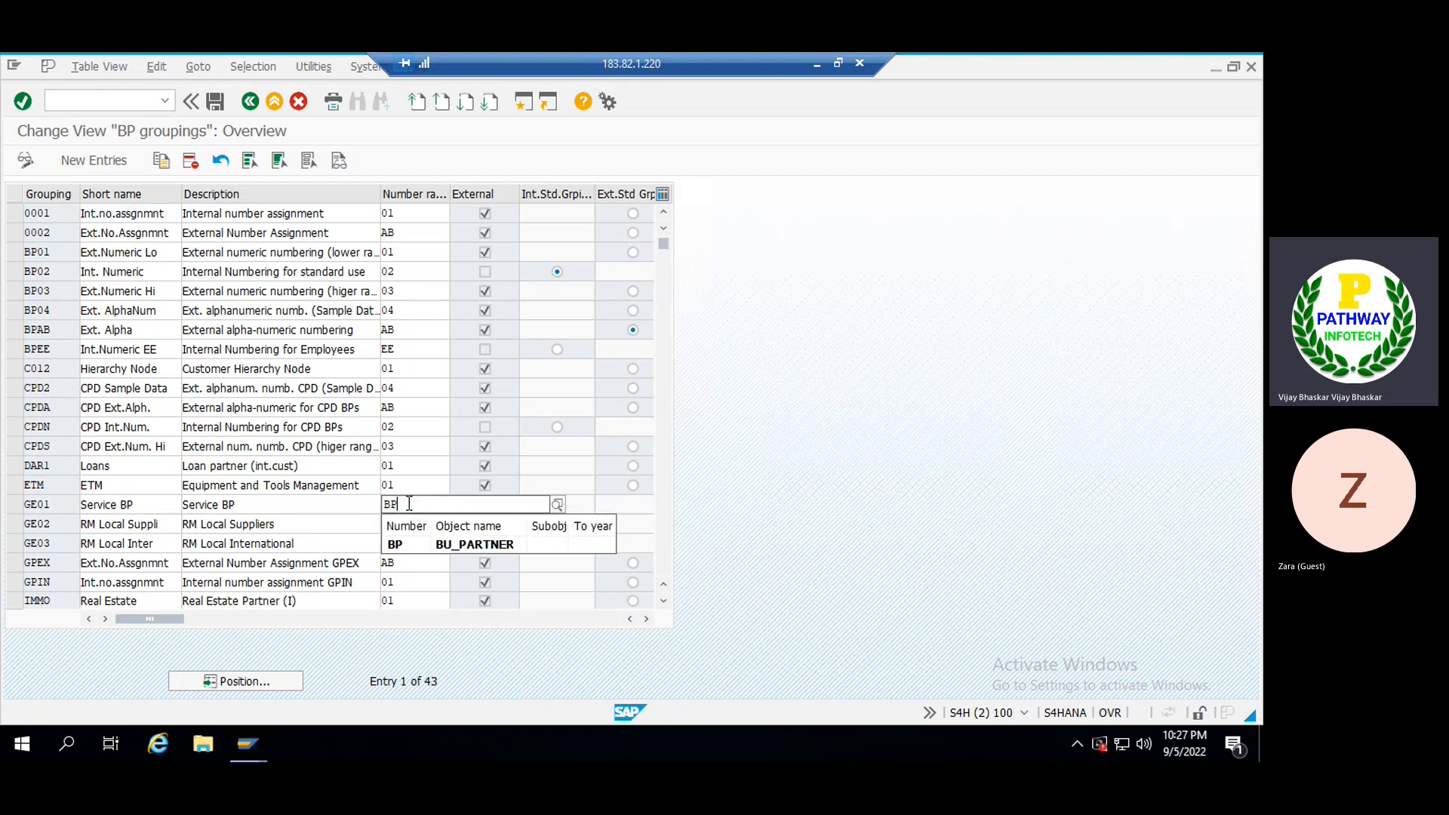
pyautogui.press('Down')
pyautogui.press('Return')
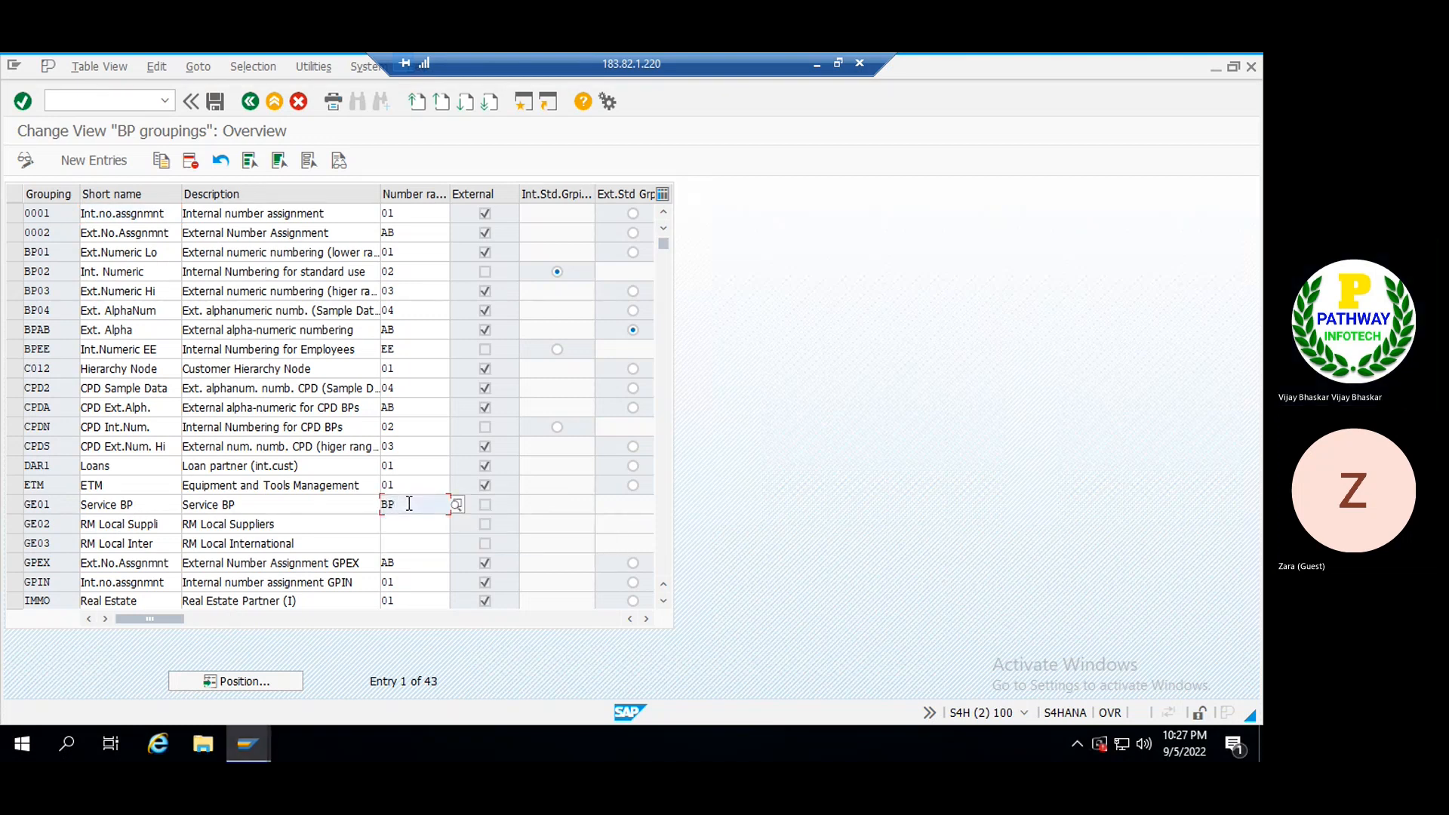
pyautogui.press('Down')
pyautogui.write('BP')
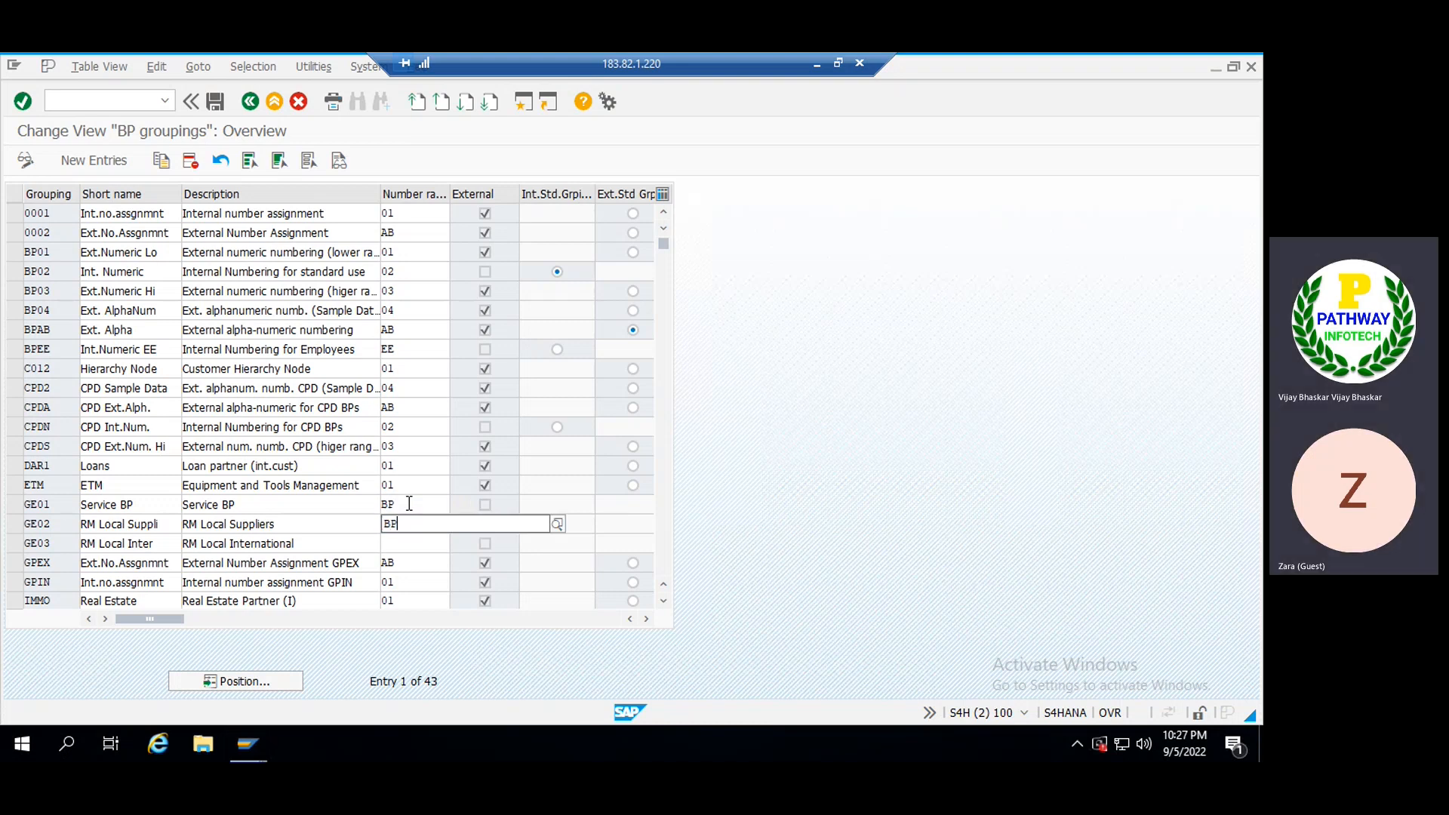
pyautogui.press('Down')
pyautogui.write('B')
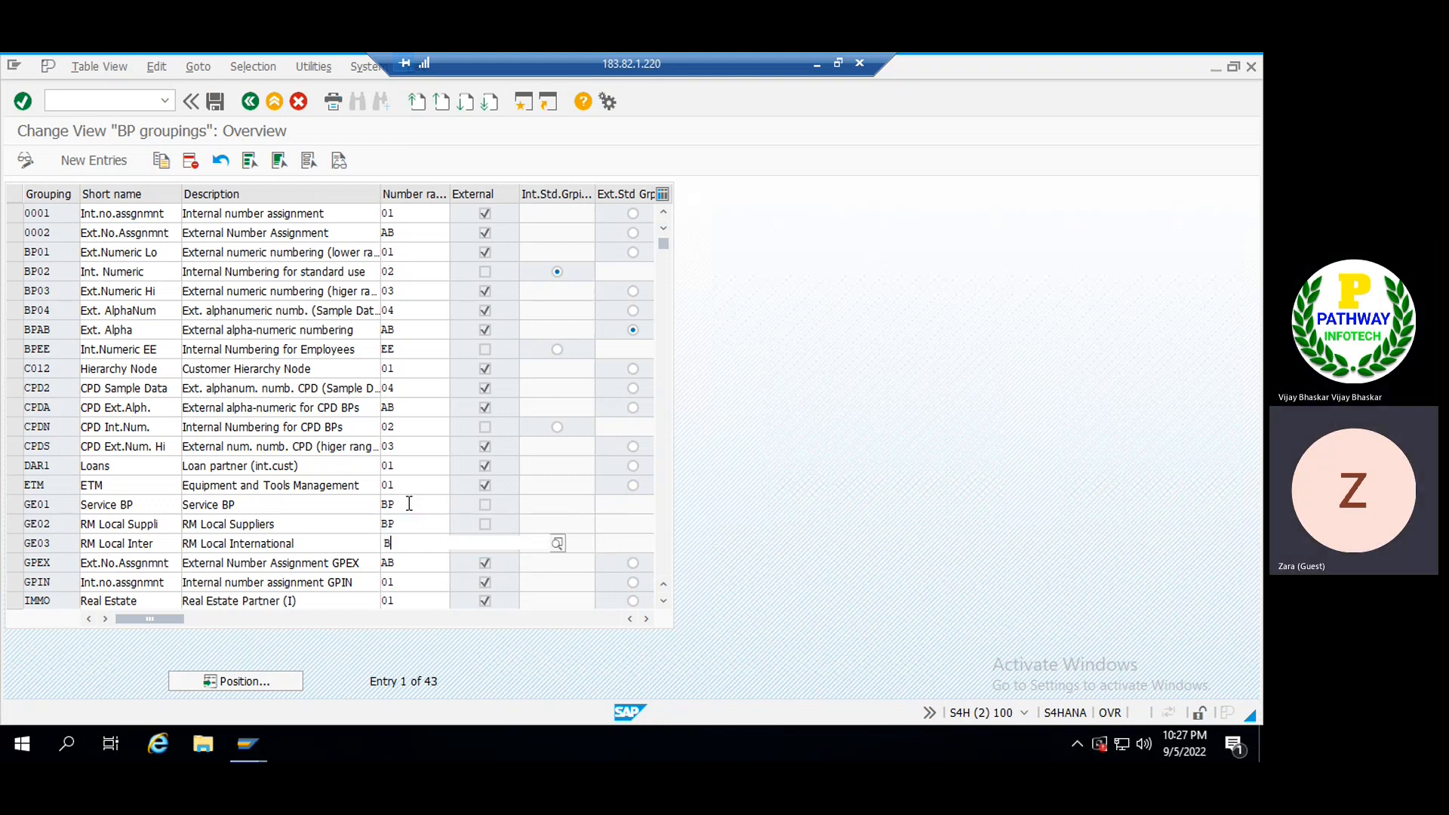